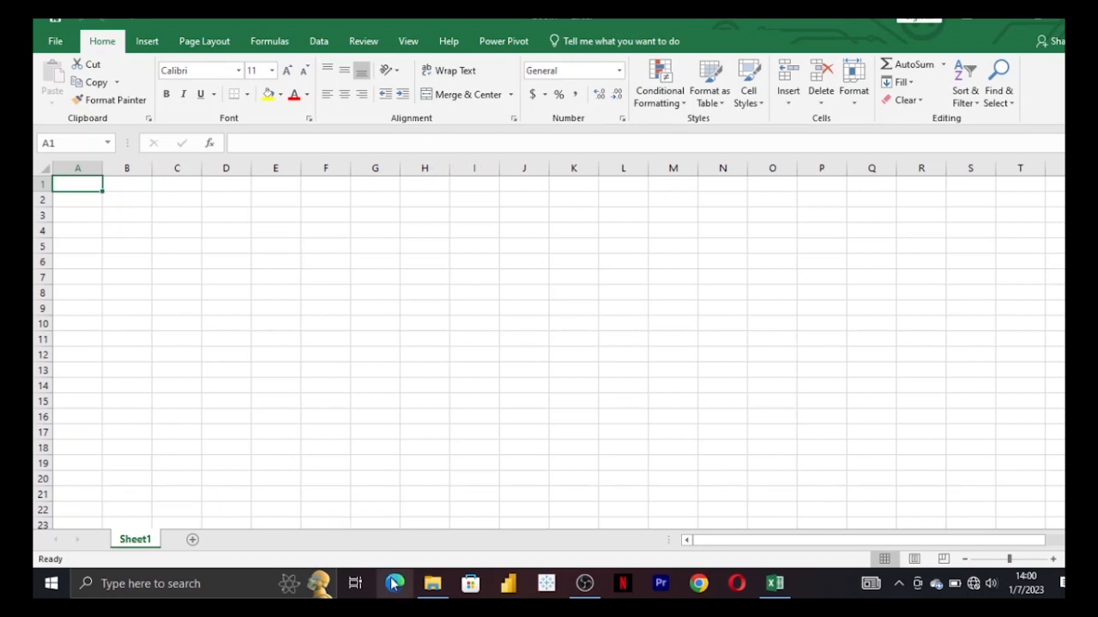
- Open the Tuitorial 1a CSV file from the excel files folder and bring its Excel window to the front
click(431, 584)
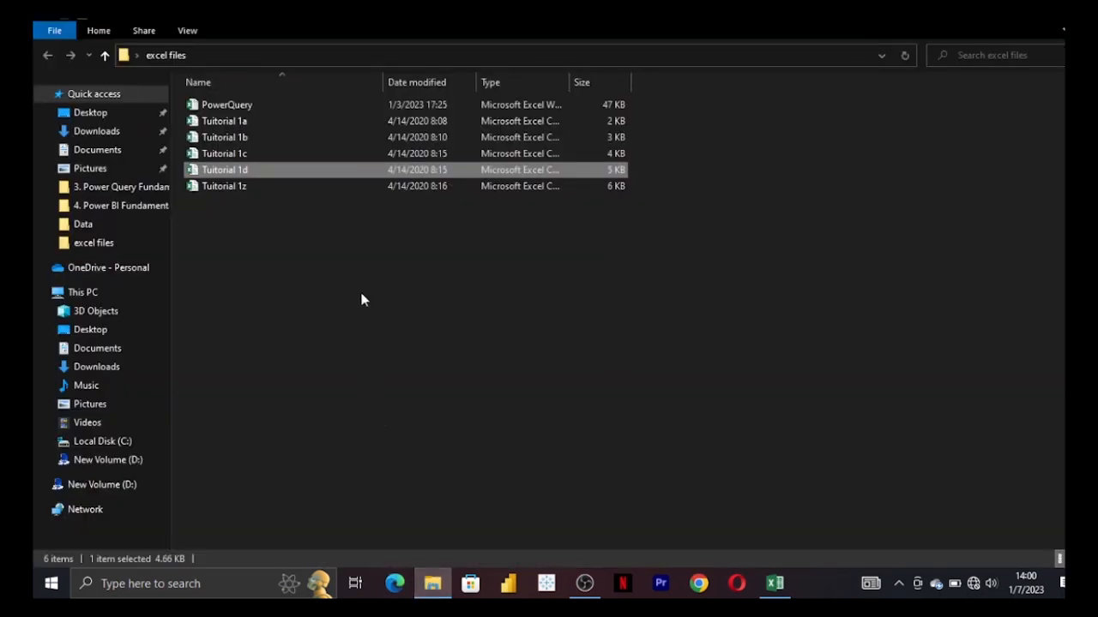
click(267, 123)
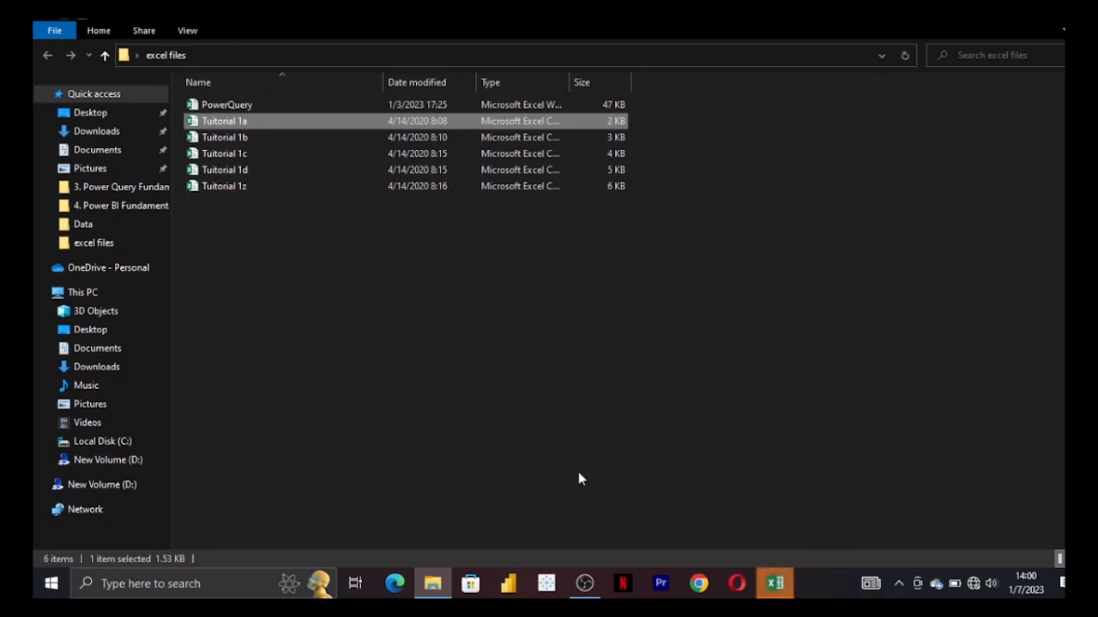
click(763, 596)
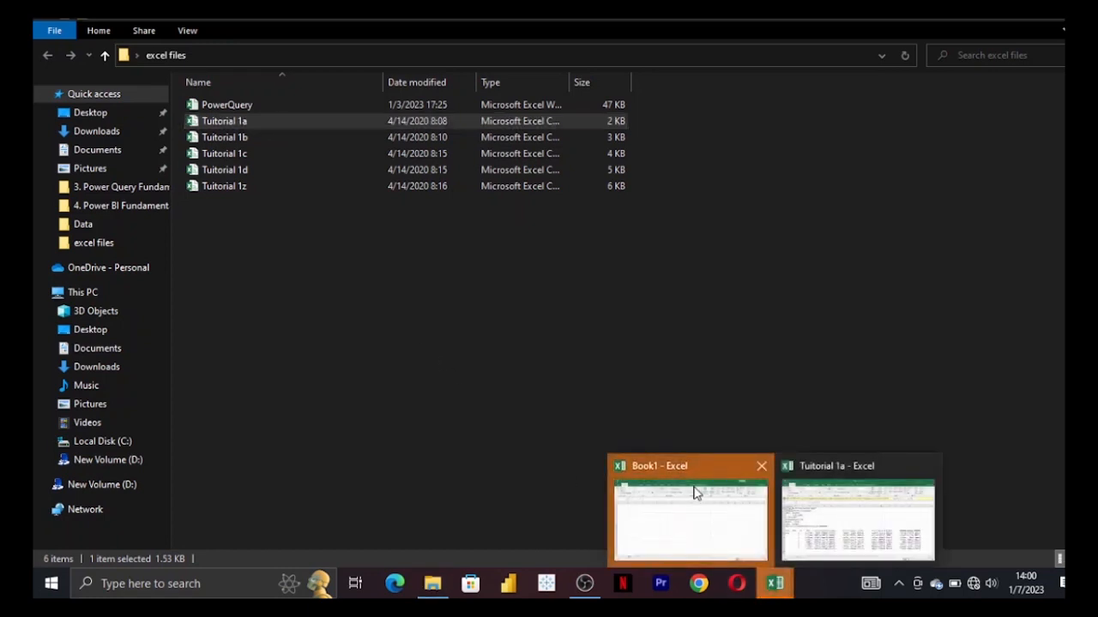
click(693, 491)
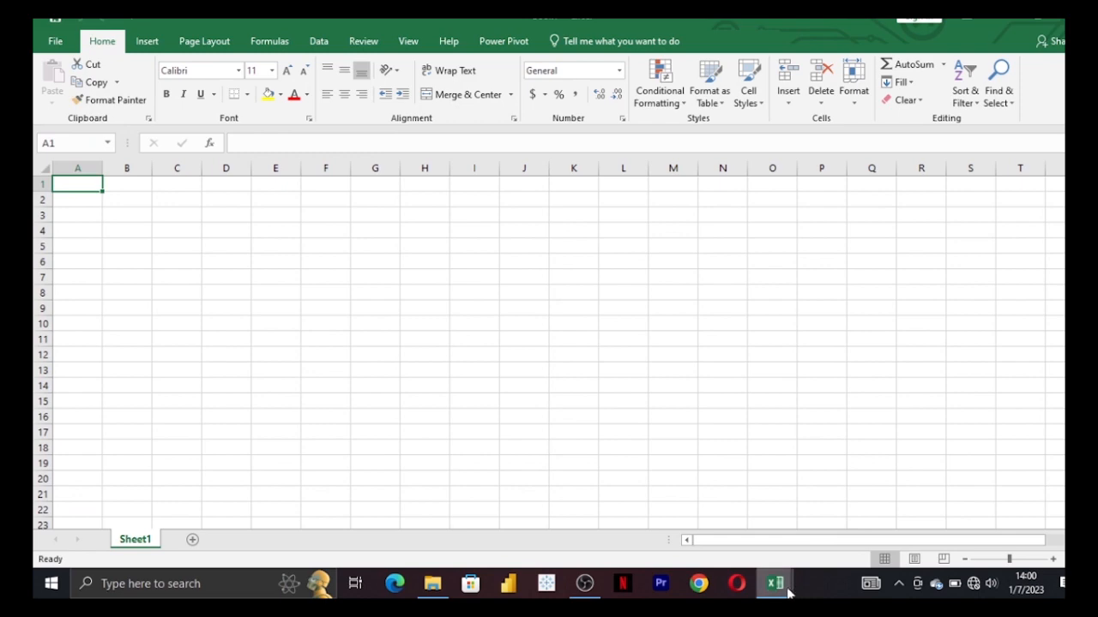
mouse_move(787, 588)
click(833, 548)
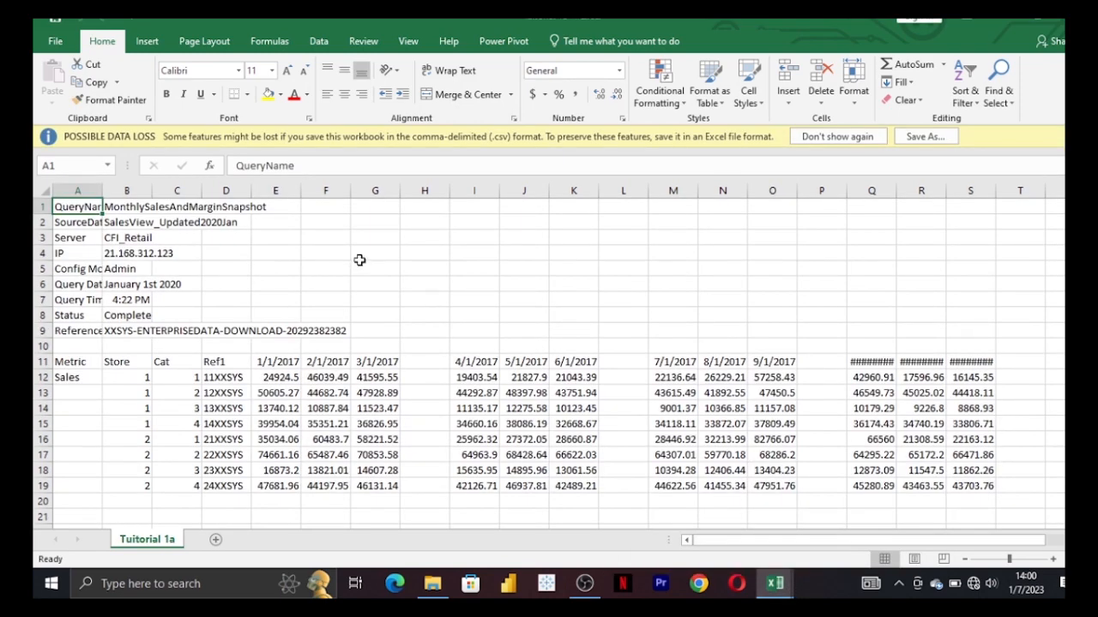
- Look over the header information and monthly sales table in the Tuitorial 1a file, and close the file
scroll(244, 300, down, 3)
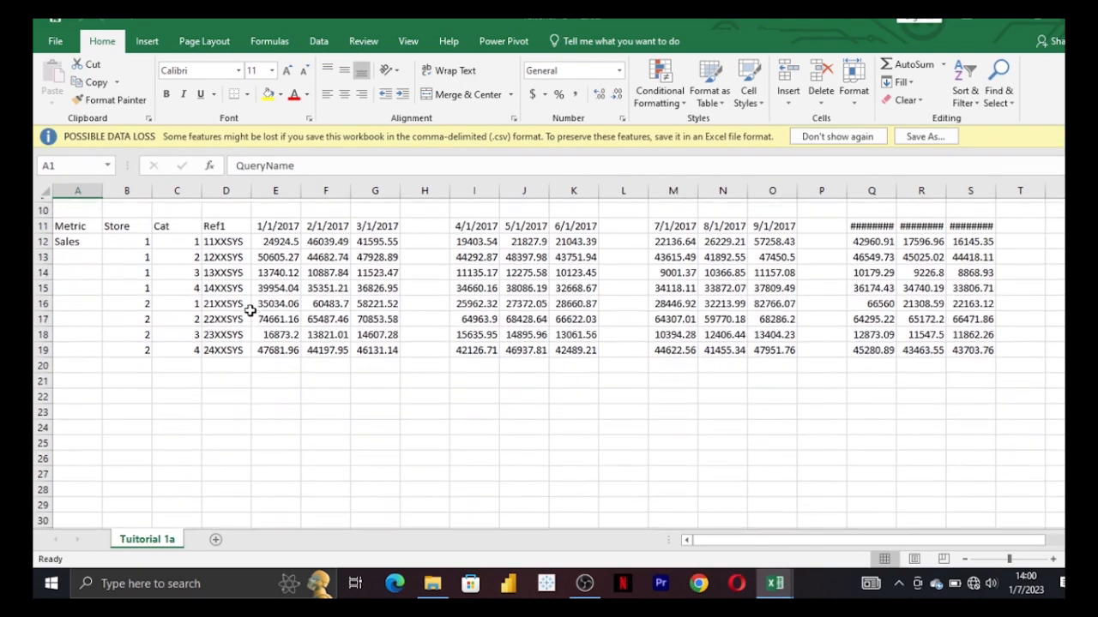
scroll(248, 309, up, 2)
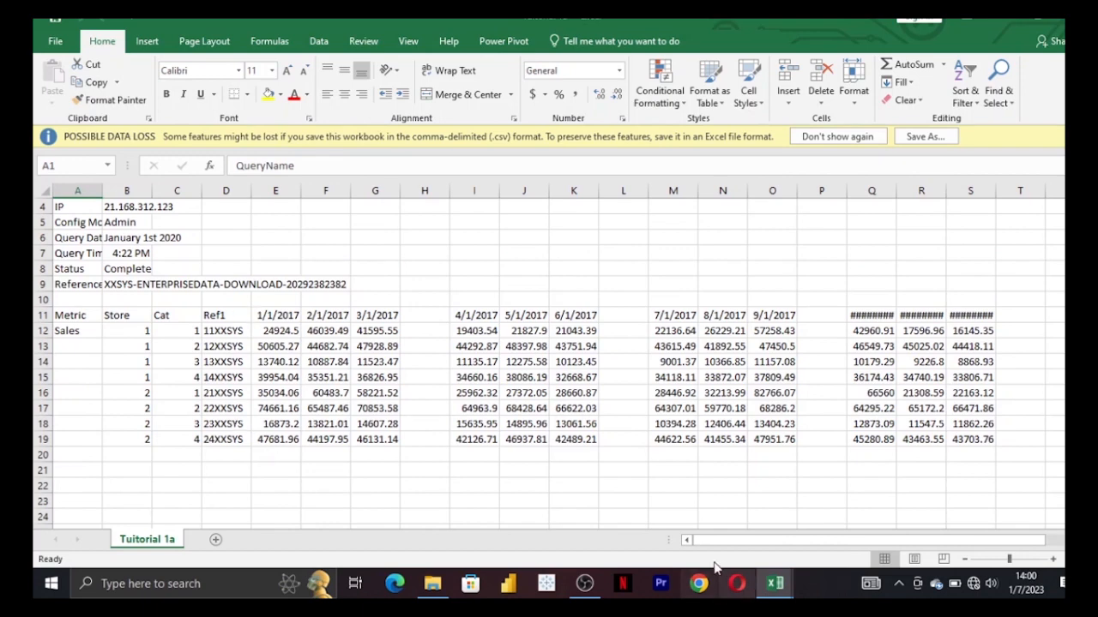
mouse_move(725, 545)
mouse_down()
mouse_move(814, 544)
mouse_move(706, 539)
mouse_up()
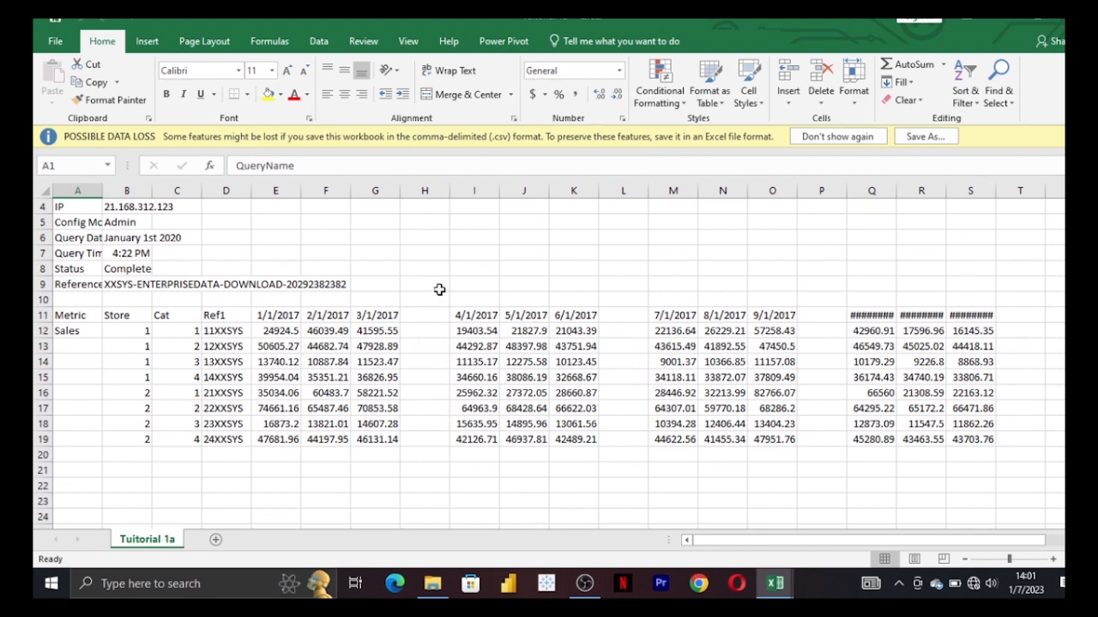
click(1071, 19)
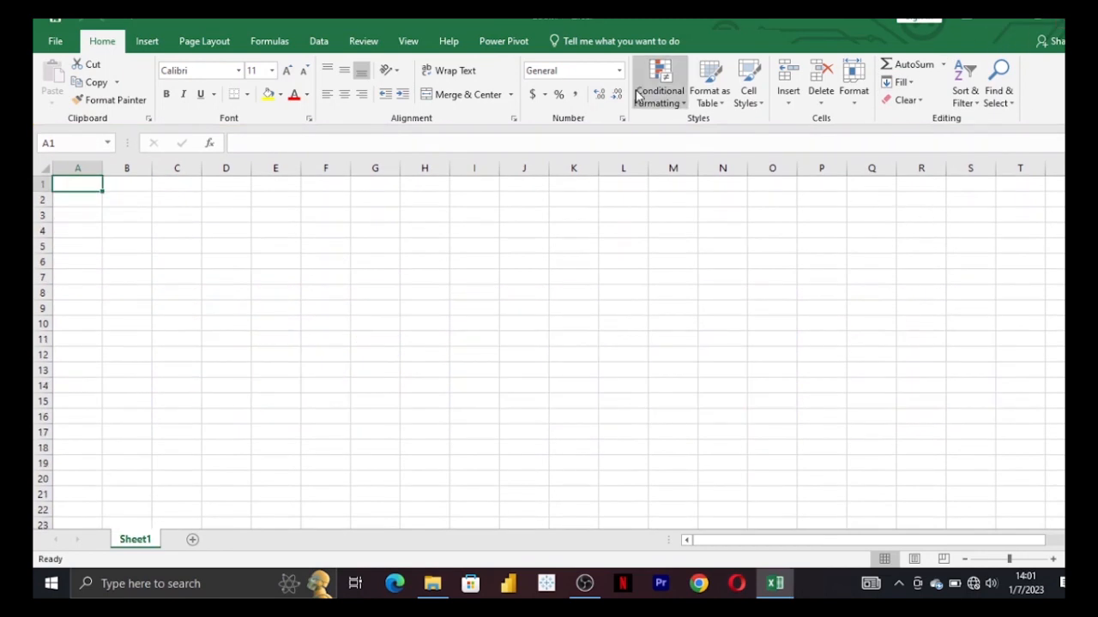
- Import the Tuitorial 1a CSV file from the Desktop's excel files folder into the blank workbook and open it for transformation in Power Query Editor
click(319, 41)
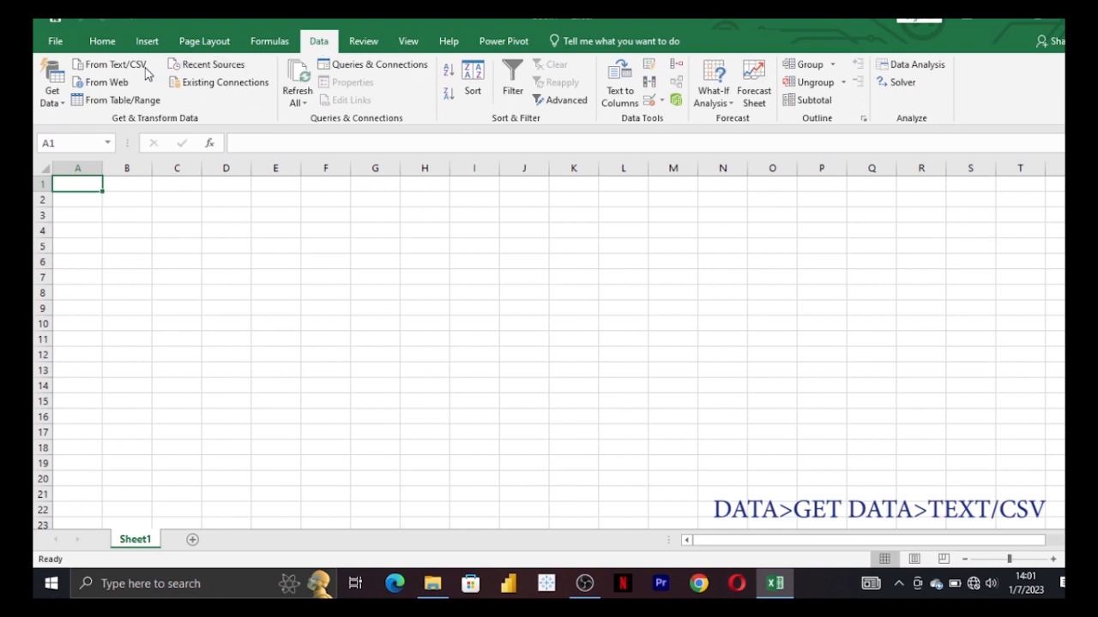
click(60, 106)
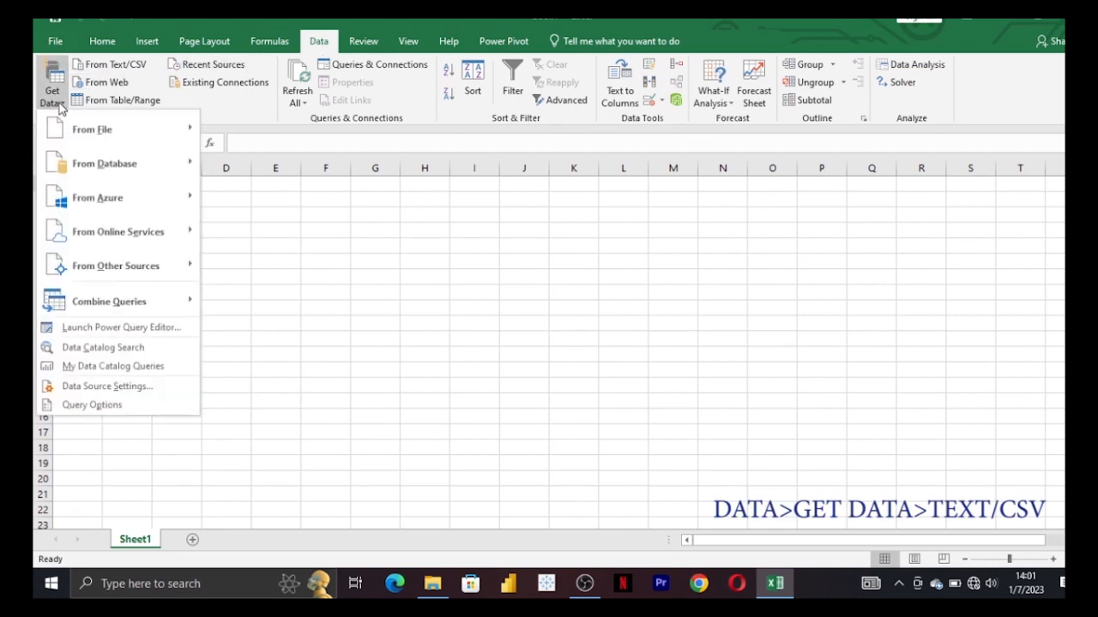
mouse_move(103, 128)
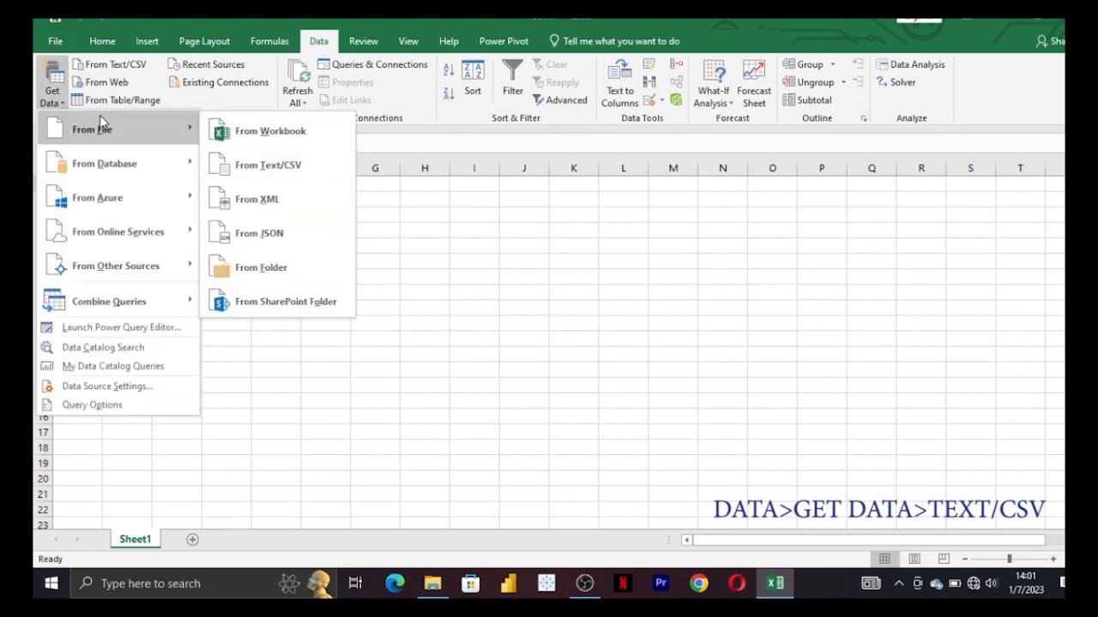
click(283, 165)
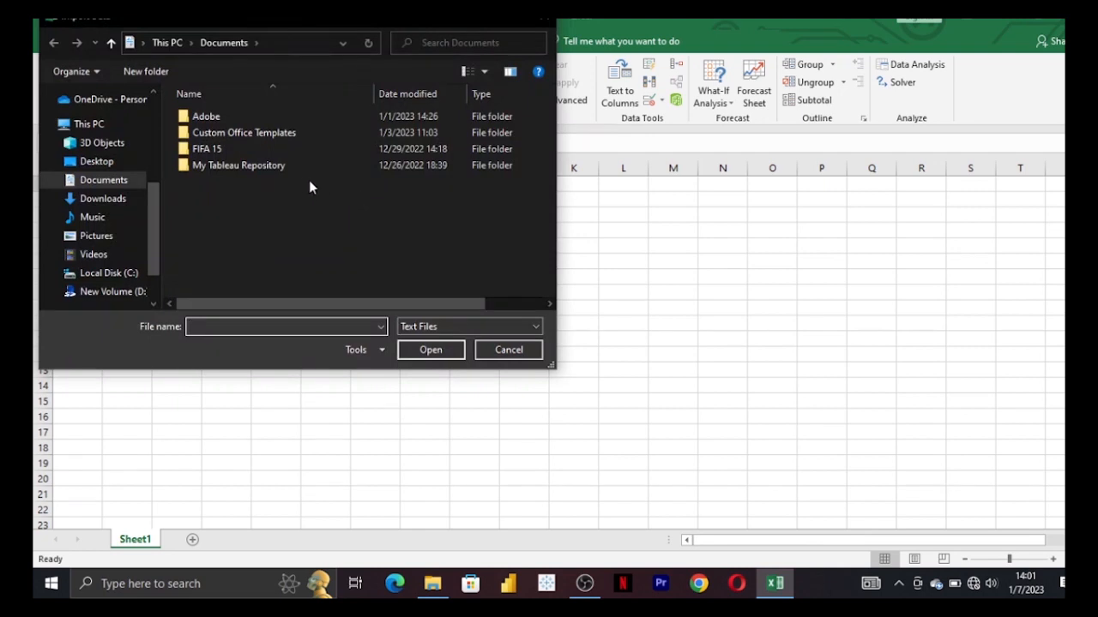
click(123, 160)
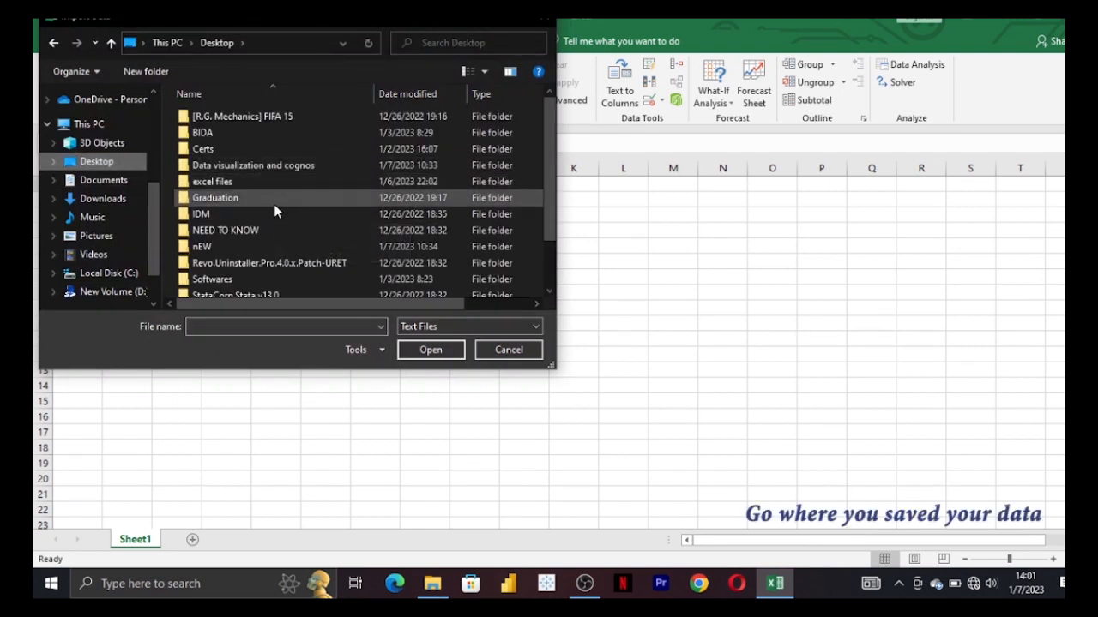
scroll(273, 203, down, 1)
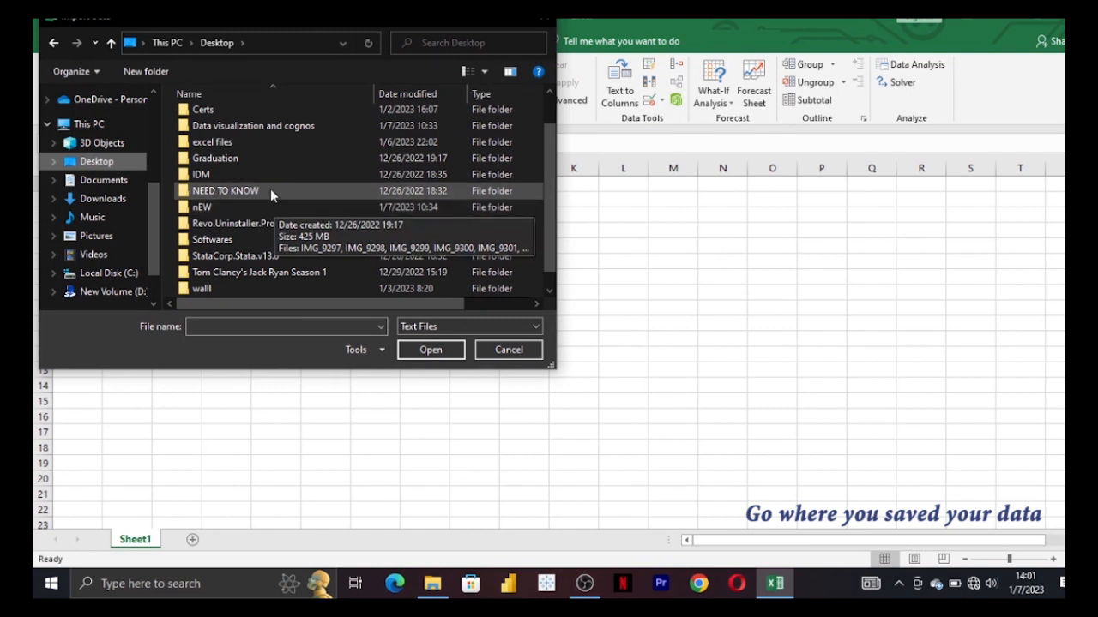
double_click(255, 141)
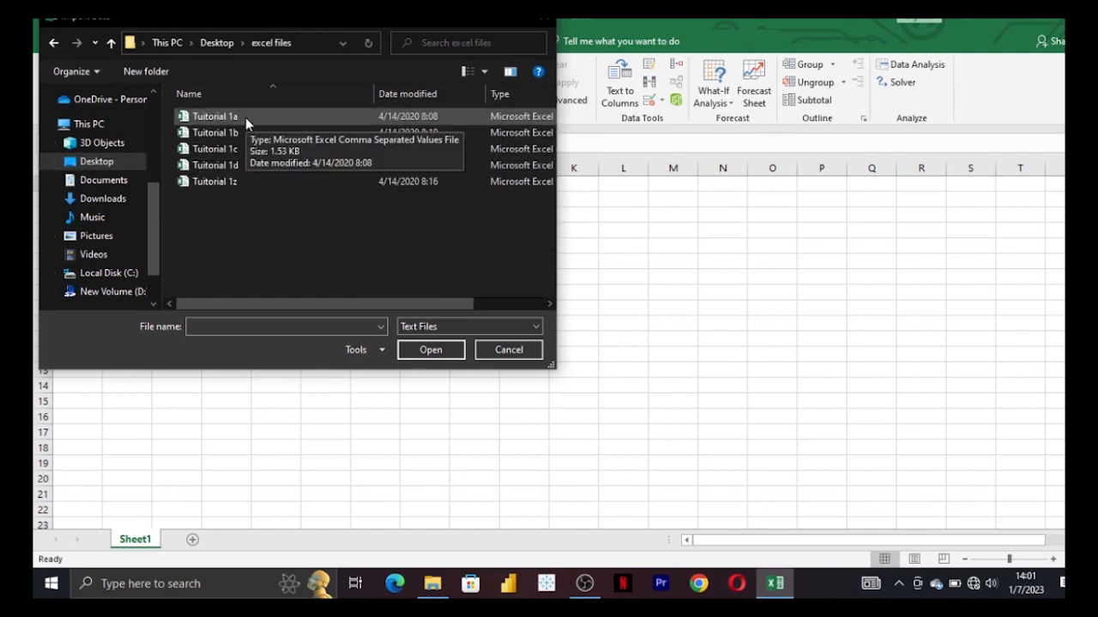
click(245, 118)
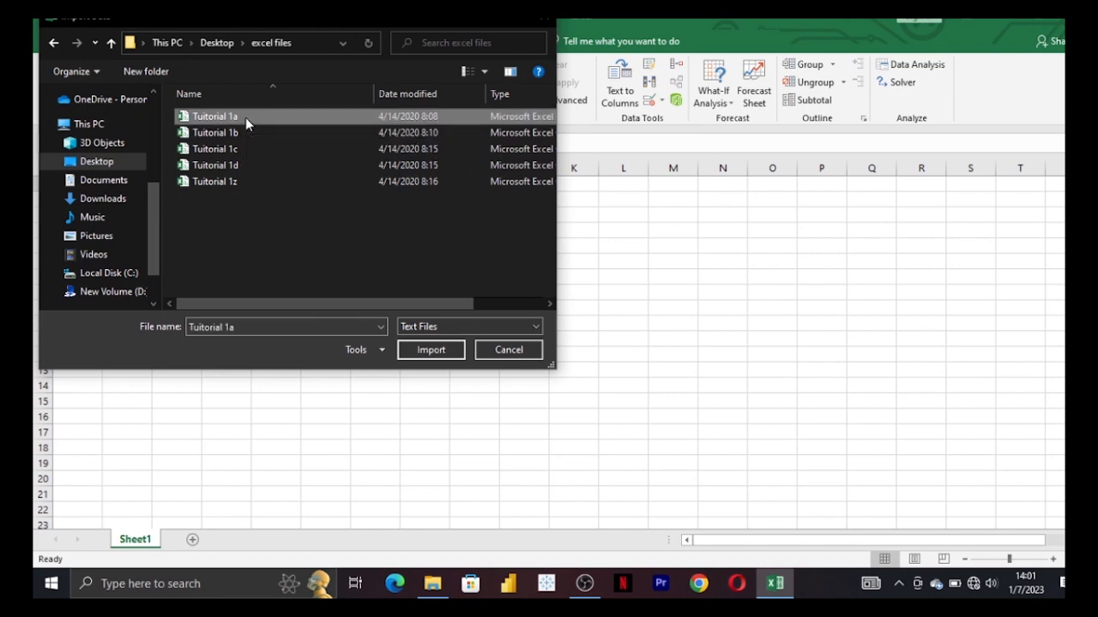
click(429, 352)
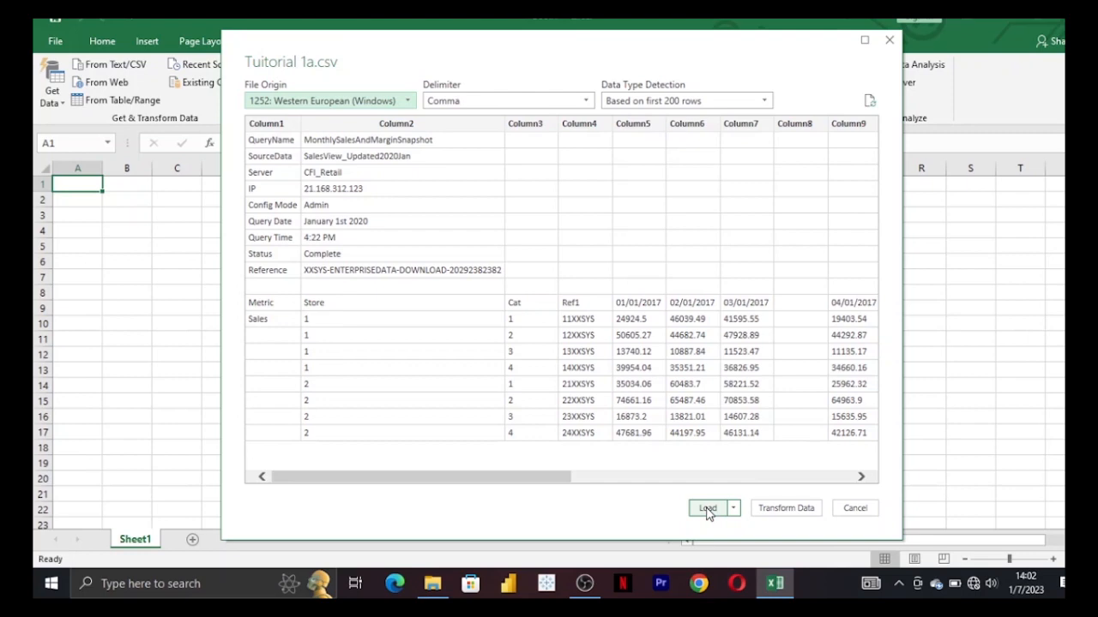
click(778, 510)
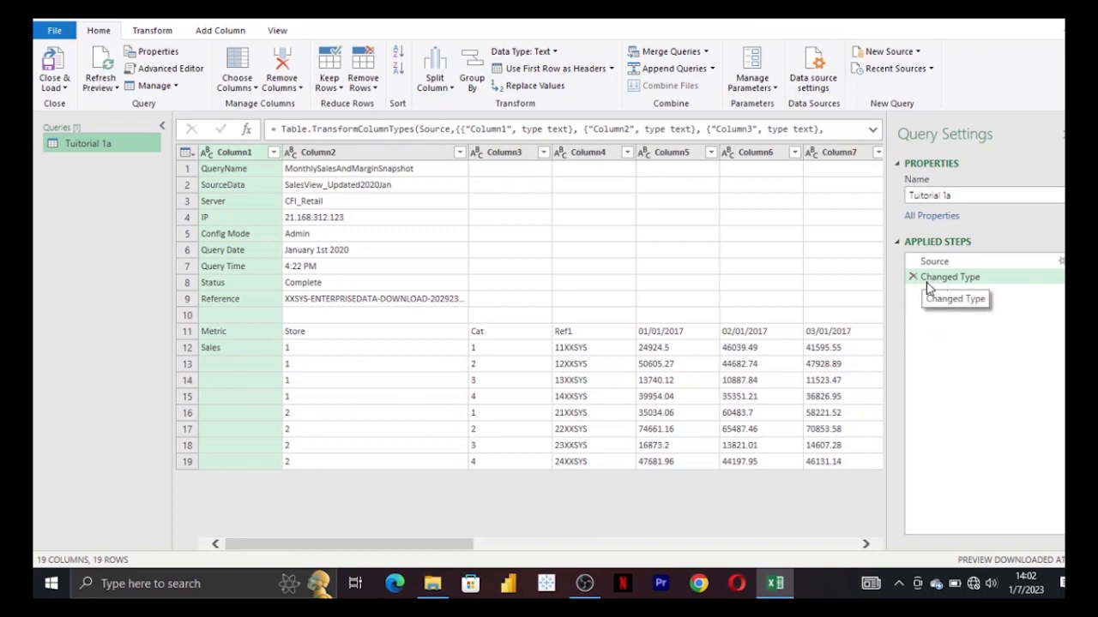
- Examine the full formula of the query's Source step and collapse the formula bar
click(950, 262)
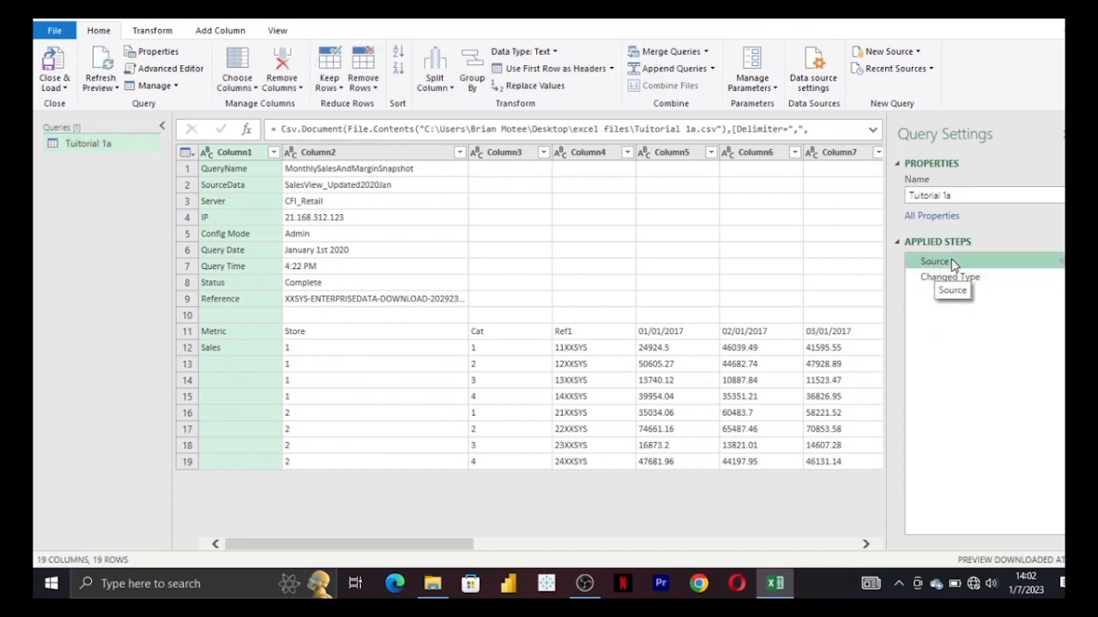
click(873, 130)
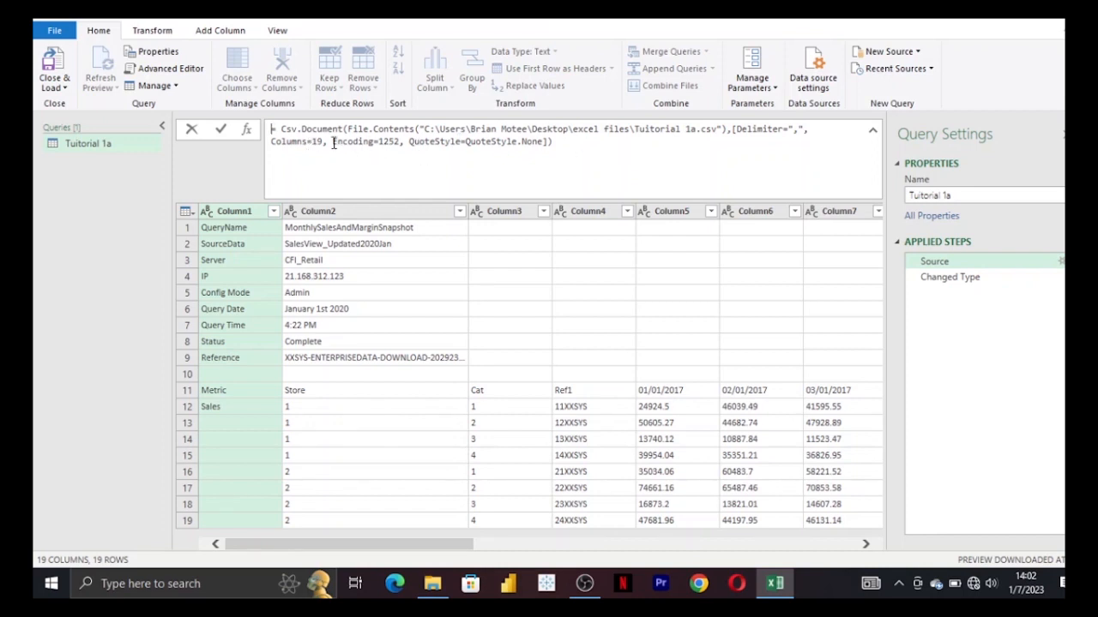
click(873, 130)
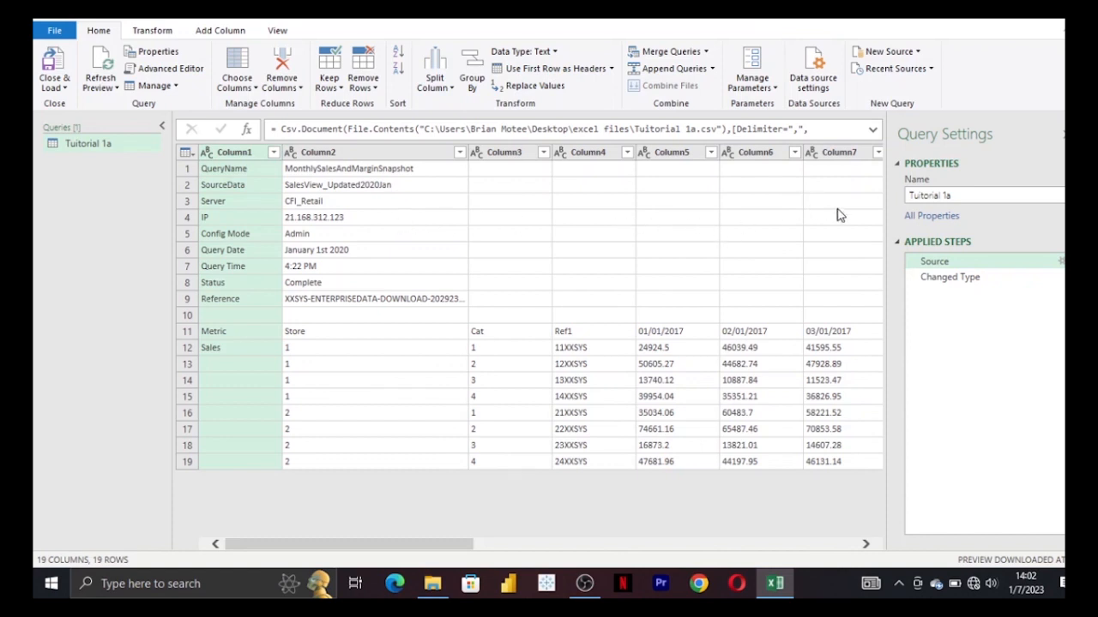
- Rename the Tuitorial 1a query as Sales Data
click(958, 195)
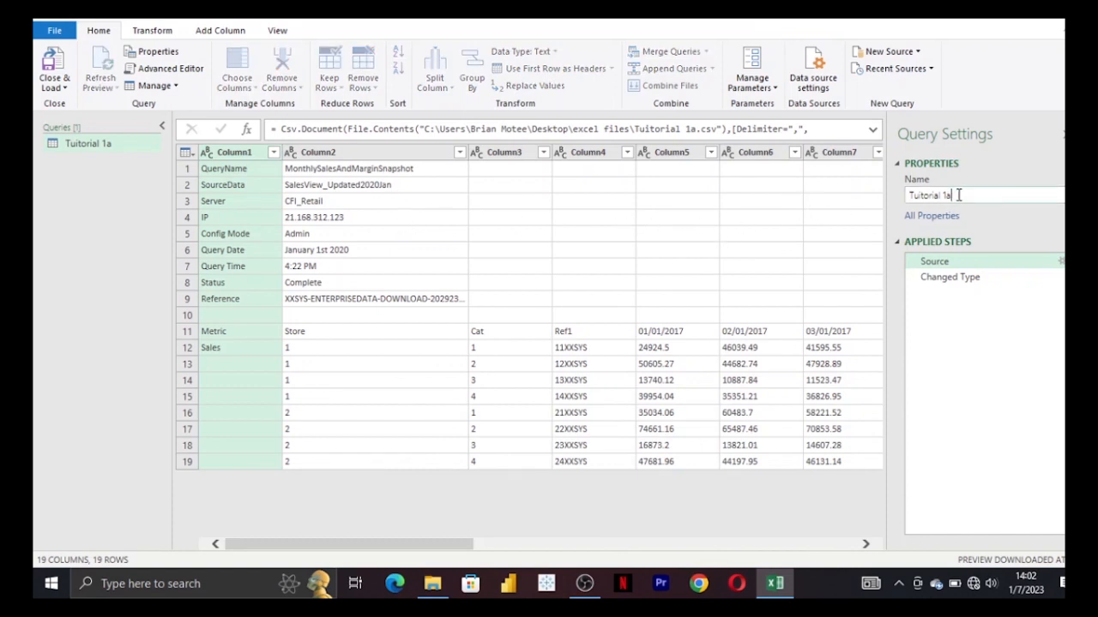
key(BackSpace)
key(BackSpace)
key(BackSpace)
key(BackSpace)
key(BackSpace)
key(BackSpace)
key(BackSpace)
key(BackSpace)
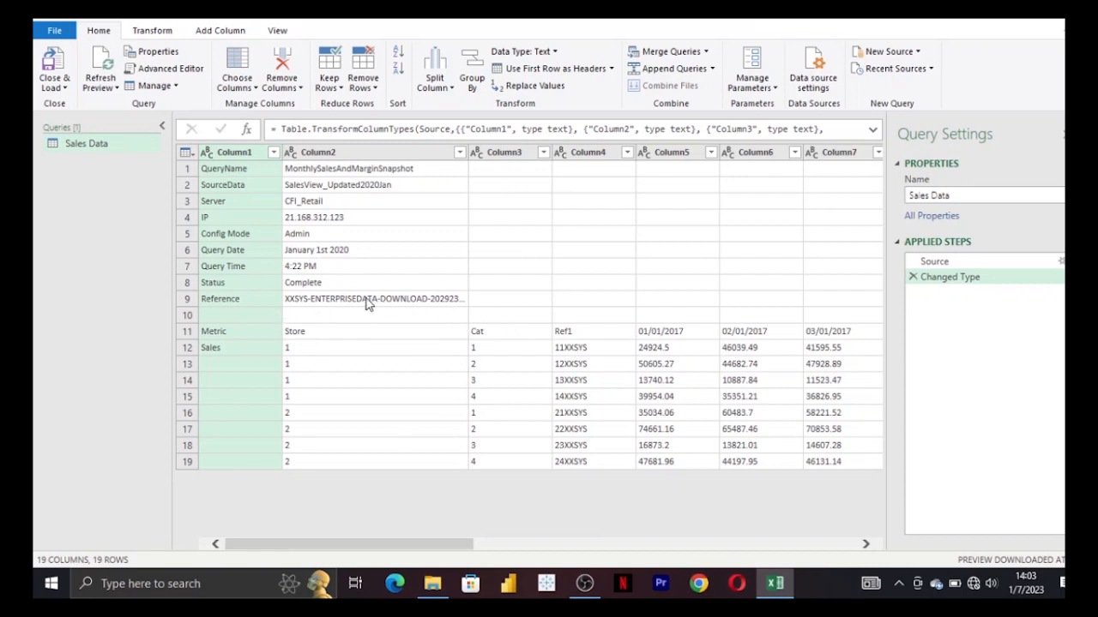
- Remove the top 10 rows of the Sales Data query and promote the first remaining row to column headers
click(377, 89)
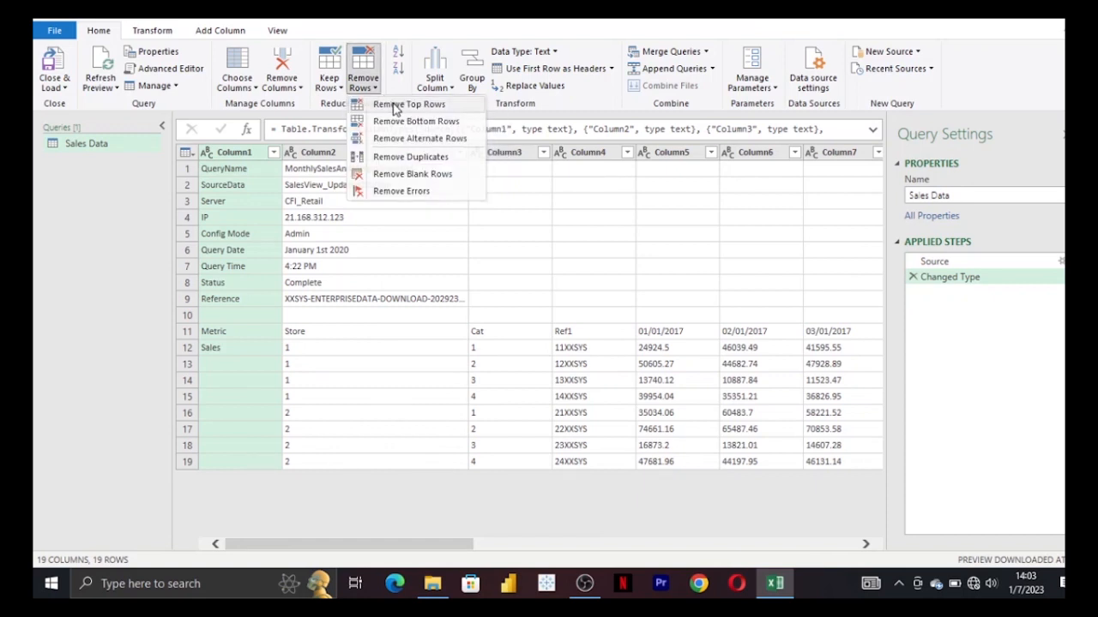
click(402, 105)
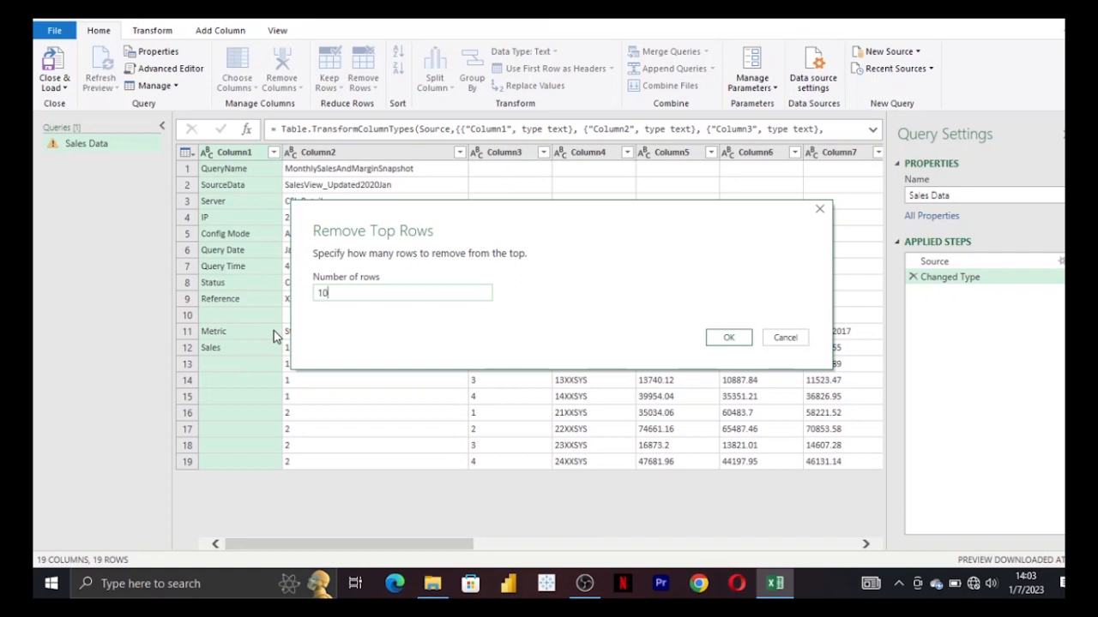
click(728, 337)
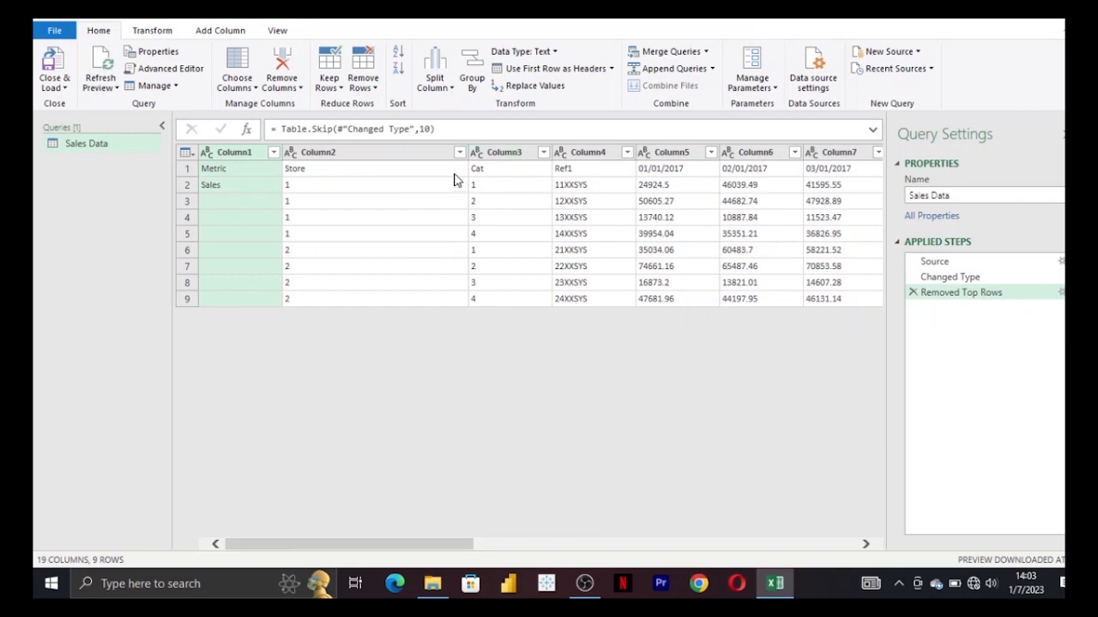
click(545, 70)
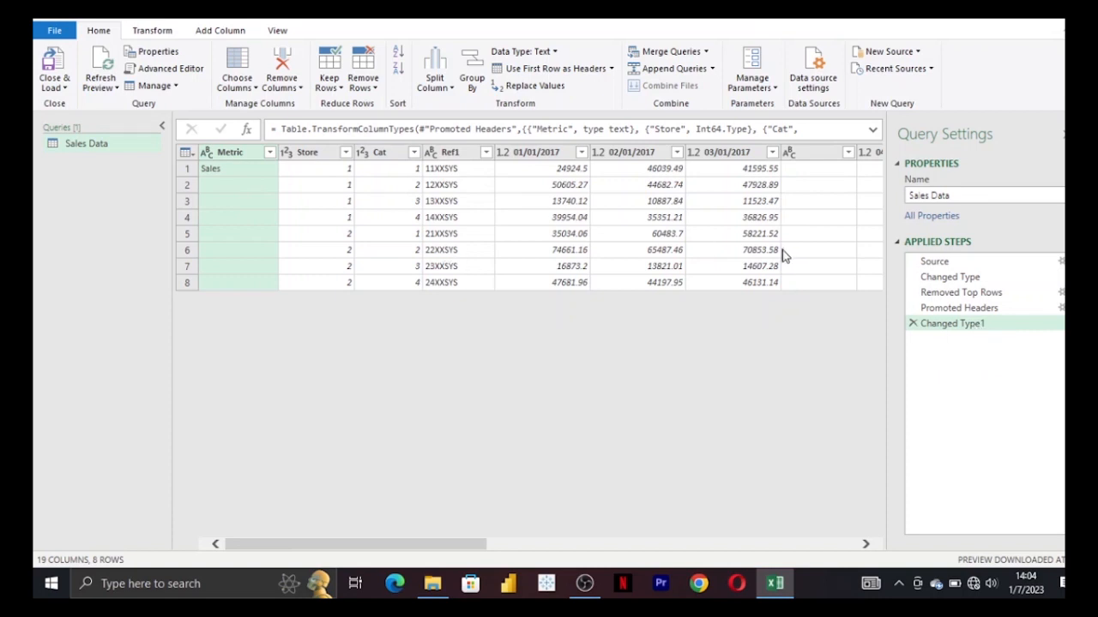
- Remove the Ref1 and Metric columns from the Sales Data query
click(449, 156)
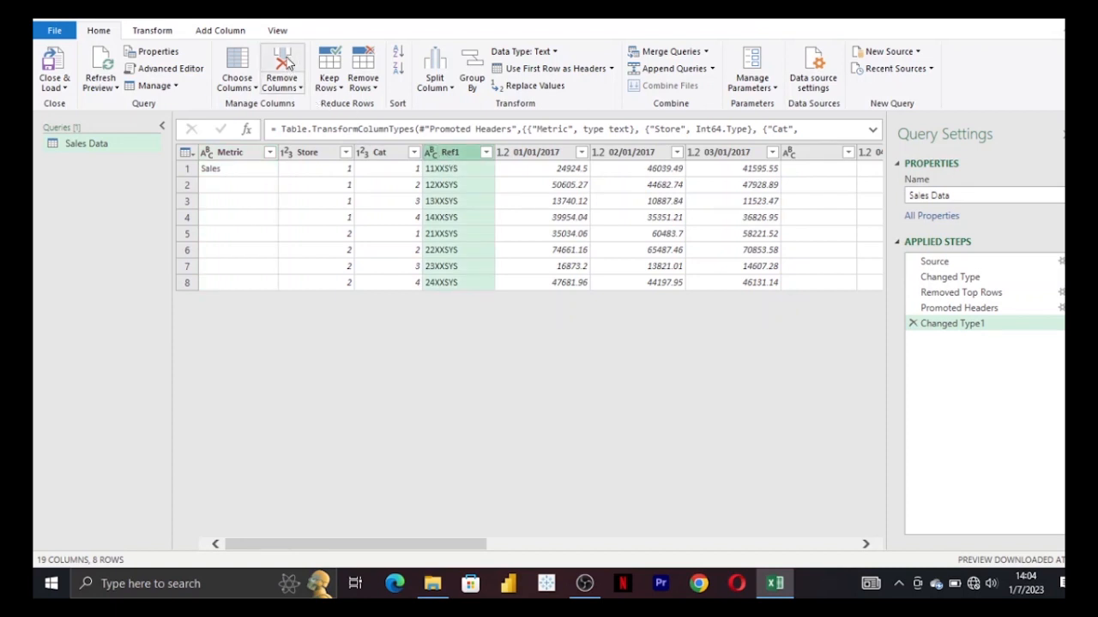
click(287, 63)
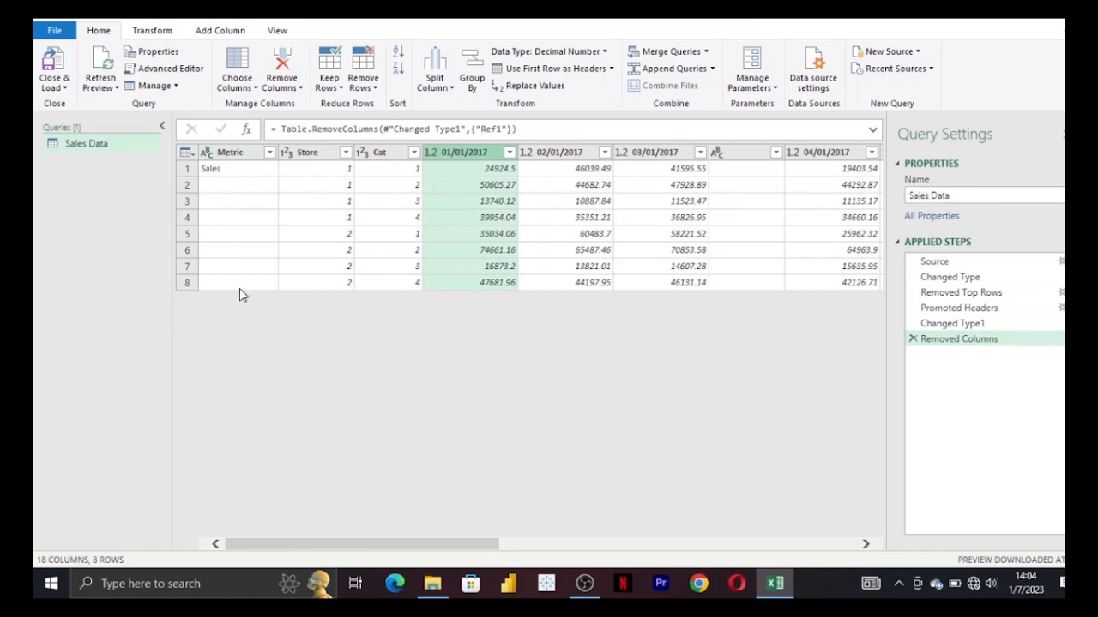
click(233, 156)
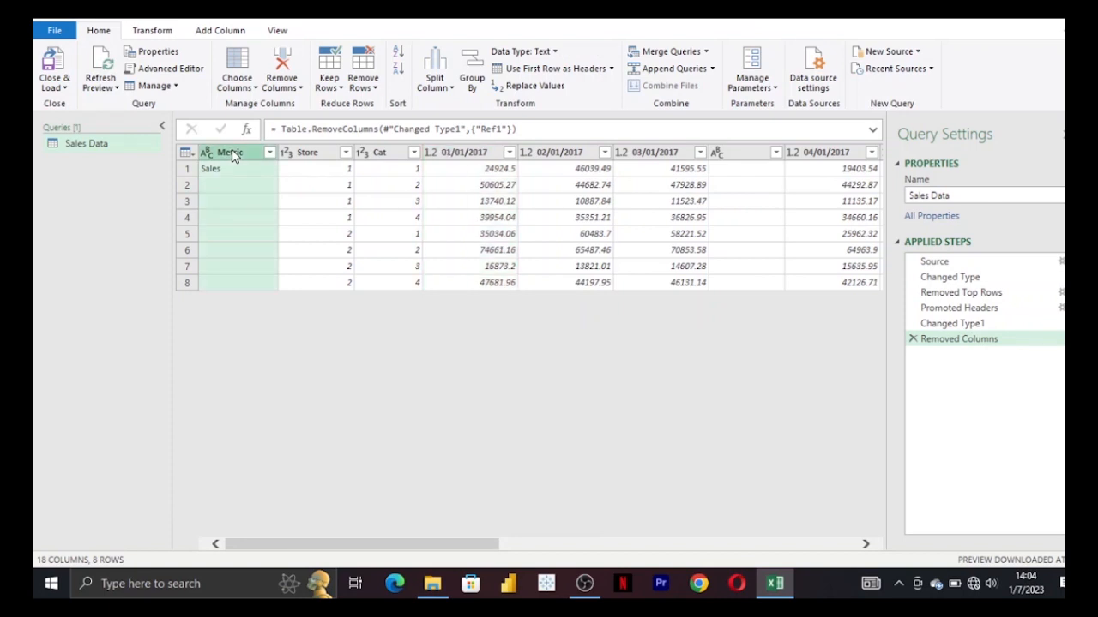
click(281, 61)
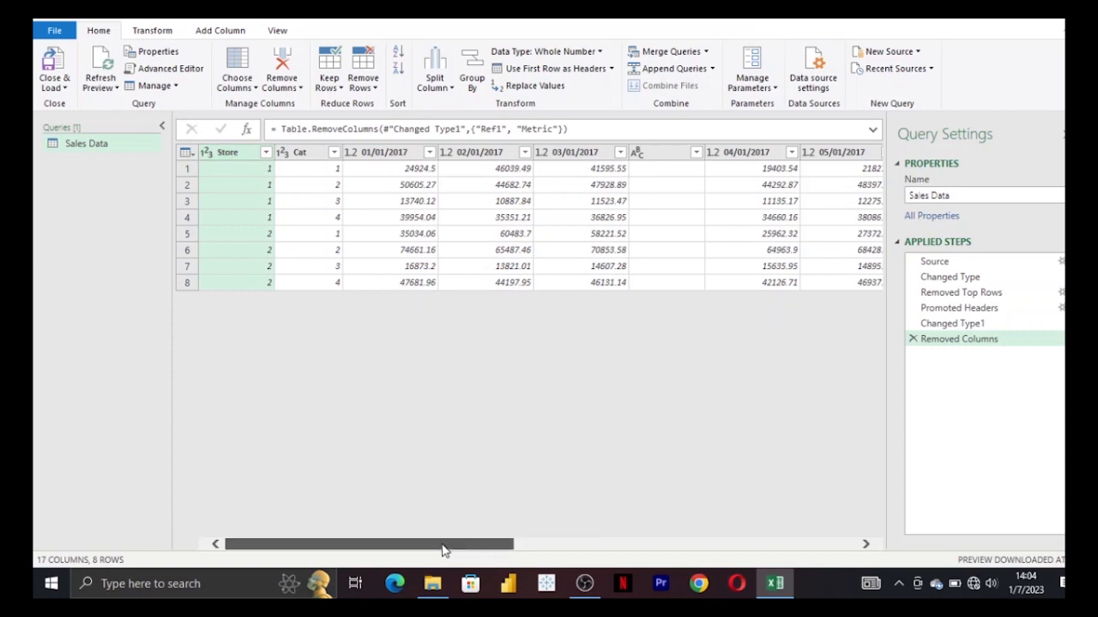
- Unpivot all columns of the Sales Data query other than Store and Cat
drag(443, 550, 399, 549)
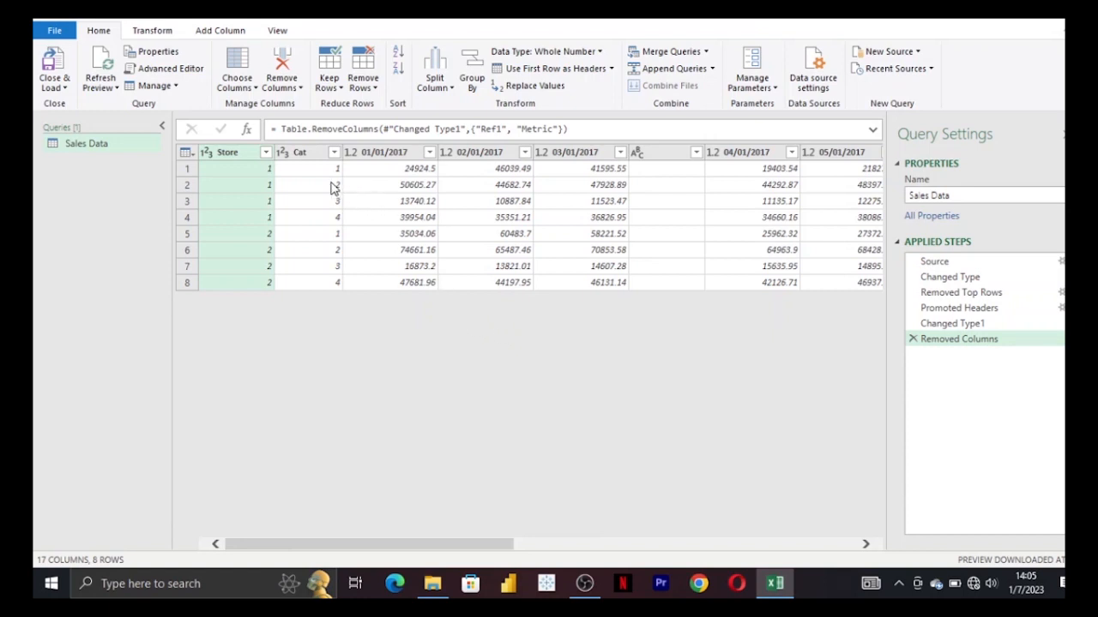
ctrl+click(300, 154)
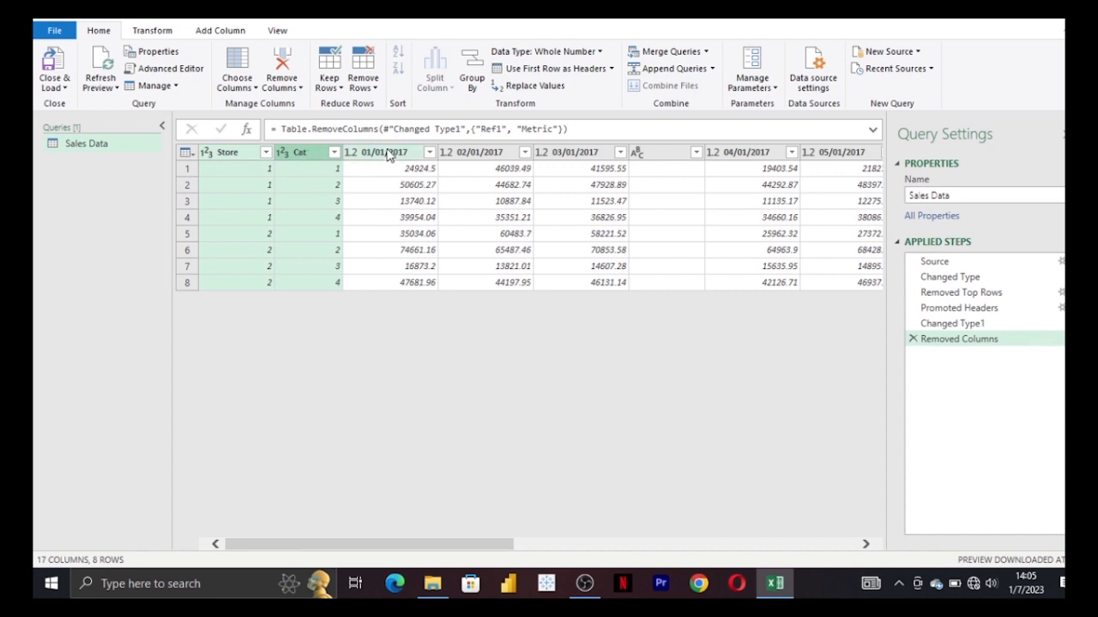
click(163, 34)
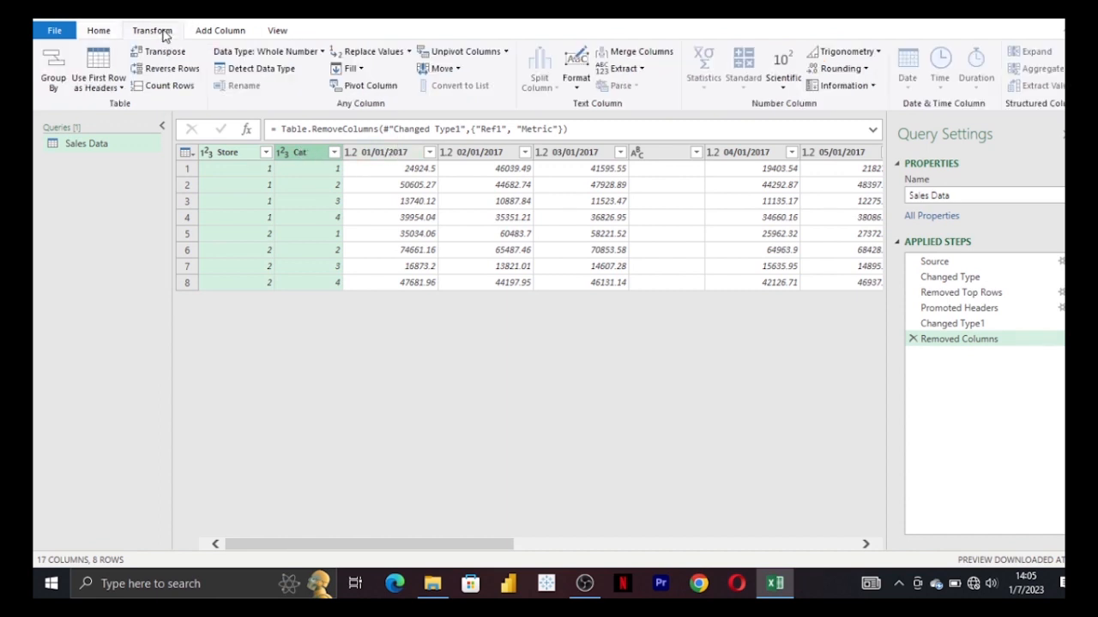
click(506, 53)
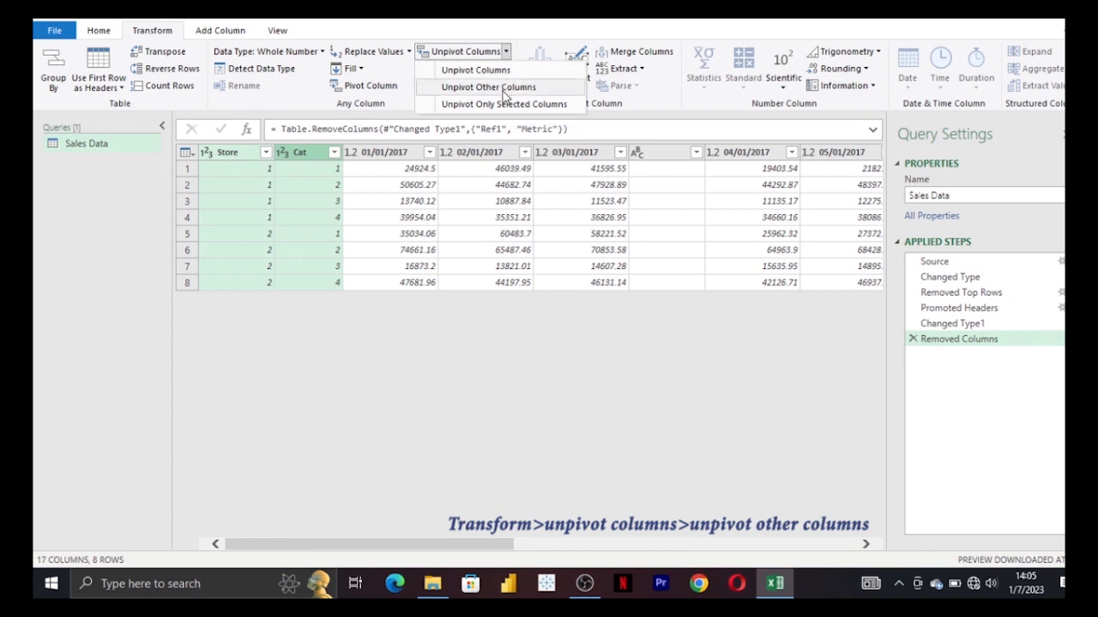
click(505, 89)
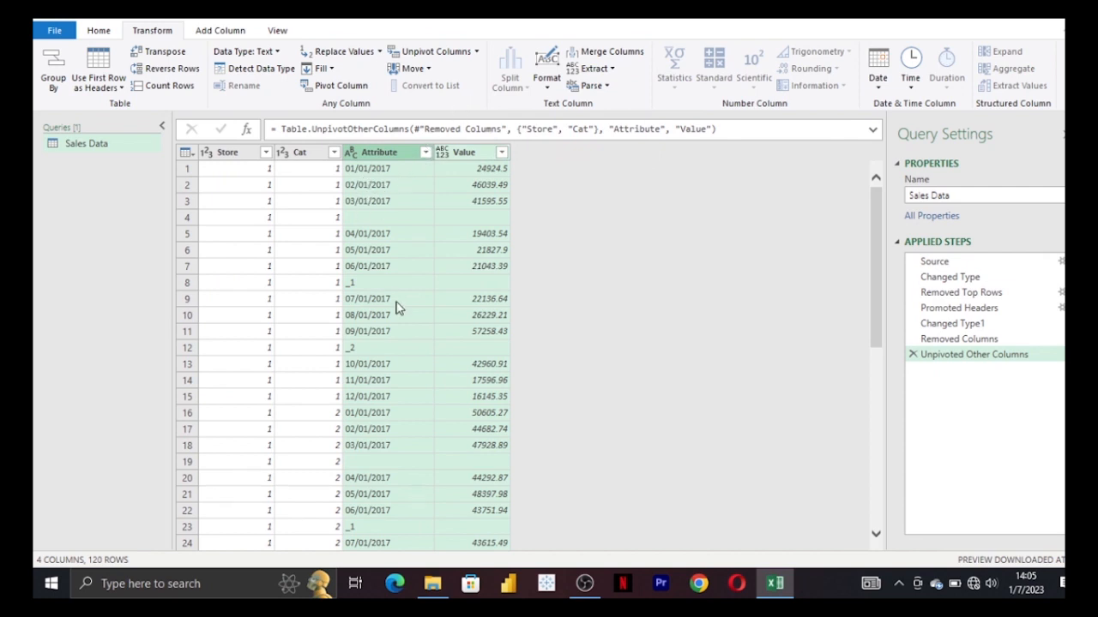
- Filter out the rows with empty entries in the Value column
scroll(388, 307, down, 5)
scroll(387, 305, up, 5)
click(501, 156)
click(502, 154)
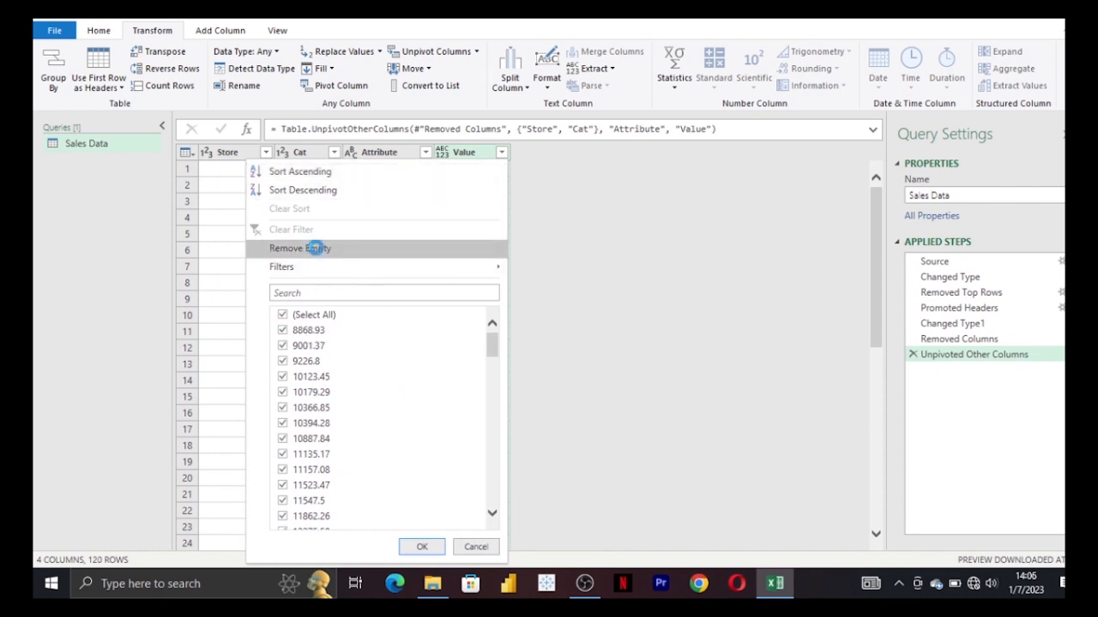
click(314, 250)
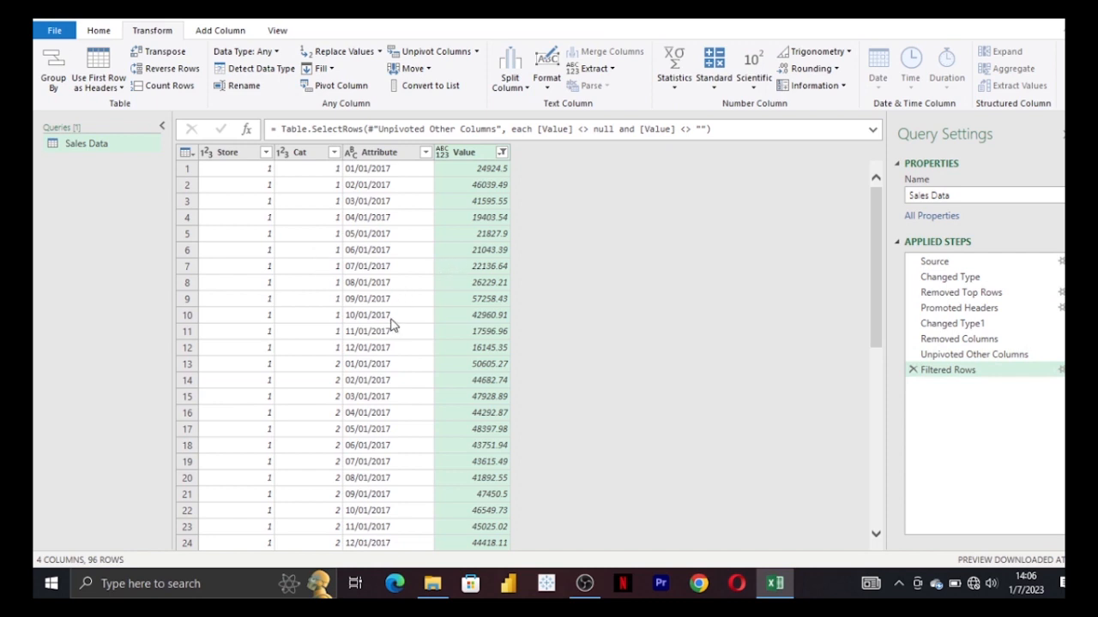
- Set the Store column's data type to Whole Number
scroll(391, 319, down, 2)
scroll(392, 324, up, 2)
click(207, 155)
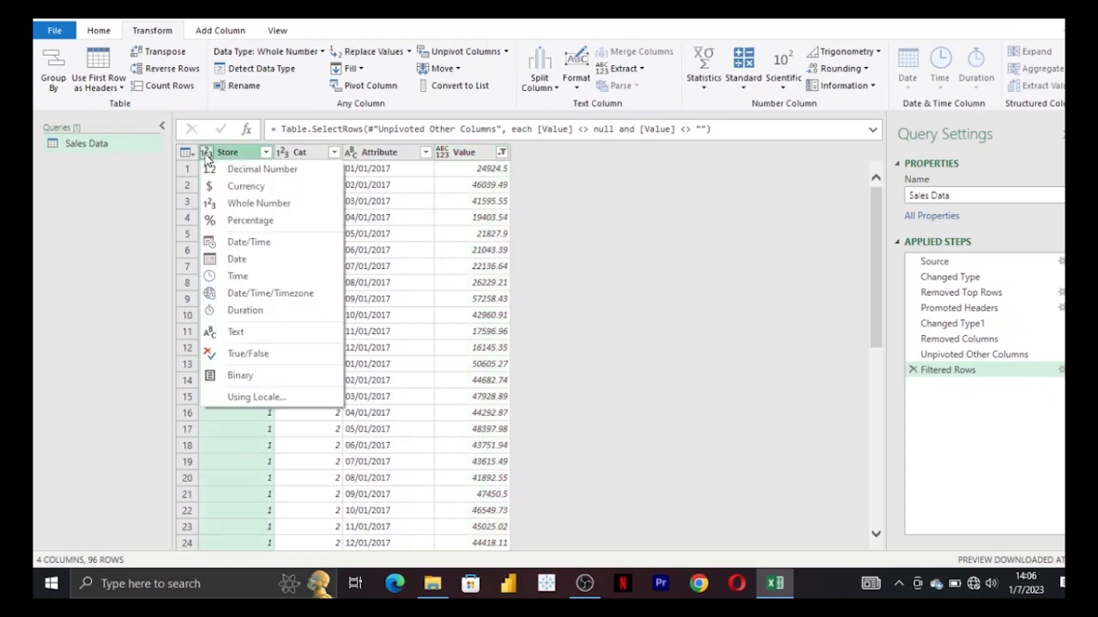
click(415, 194)
click(227, 153)
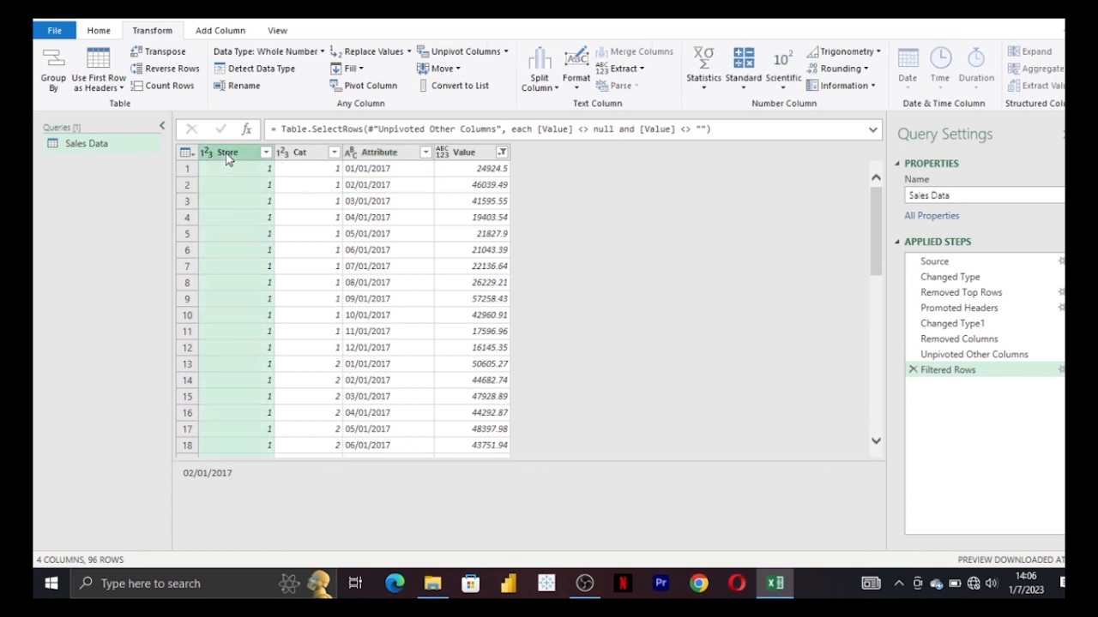
click(207, 154)
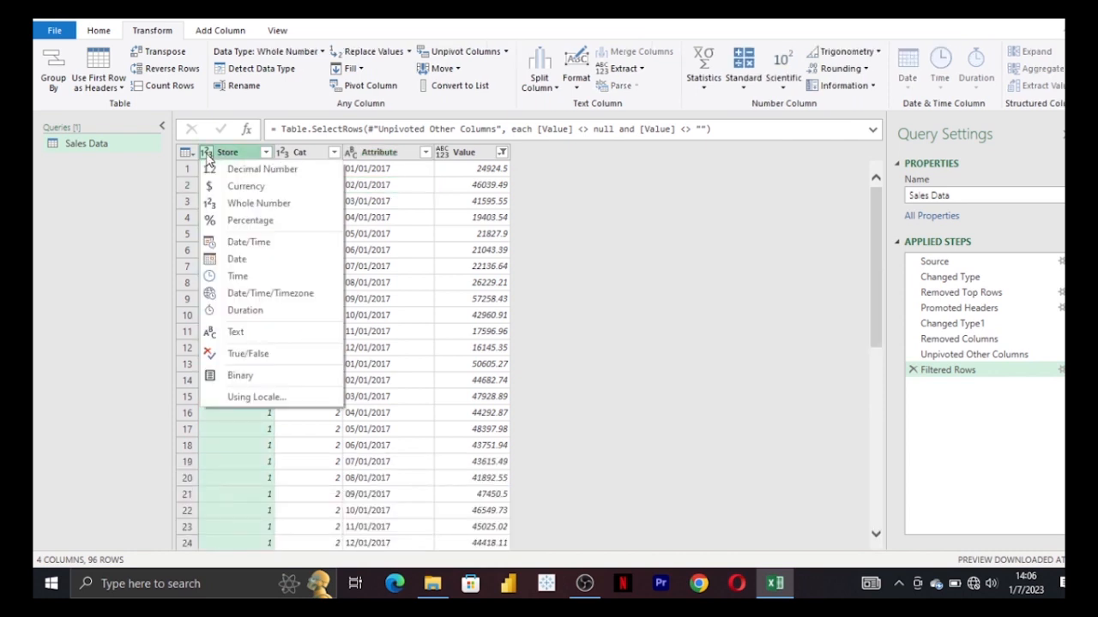
click(259, 203)
scroll(244, 241, down, 5)
scroll(244, 238, down, 3)
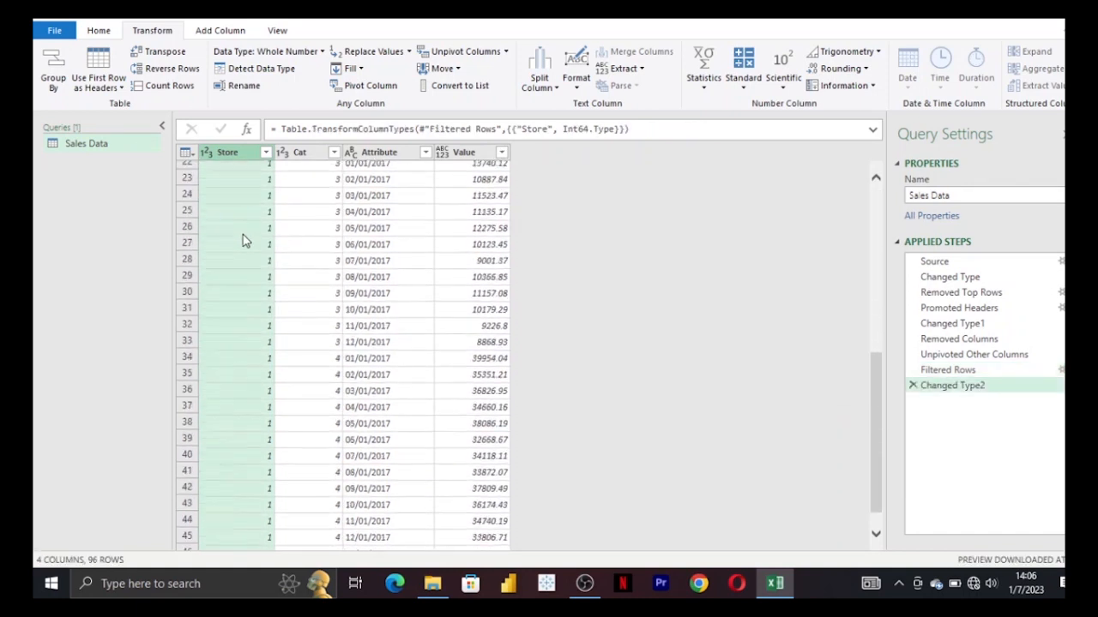
scroll(245, 236, up, 8)
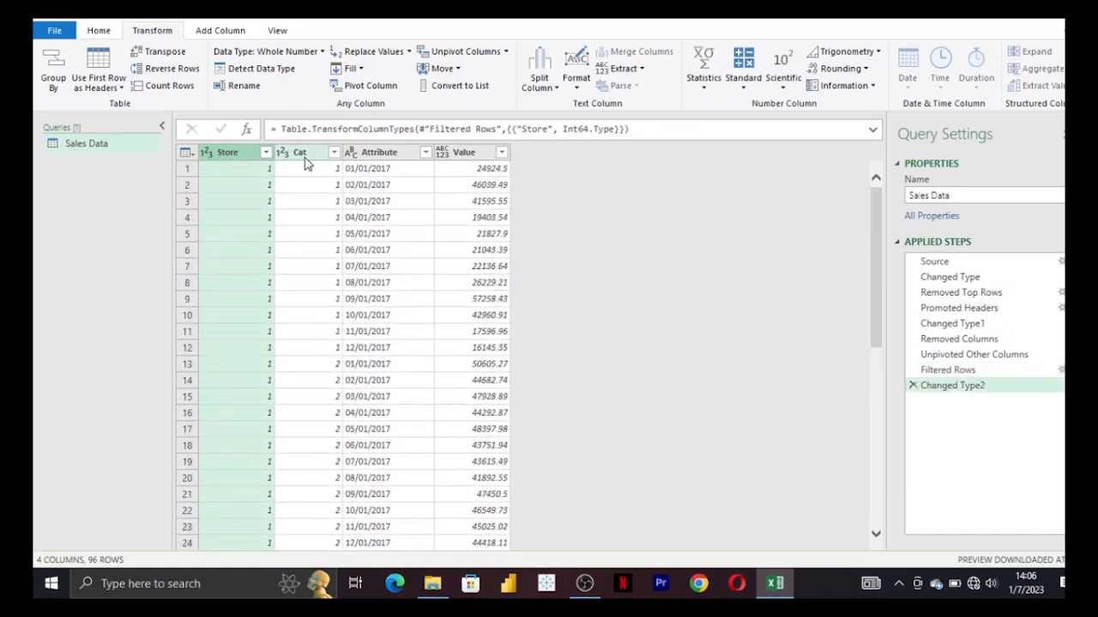
- Check the data type of the Cat column and set the Attribute column's data type to Date
click(285, 152)
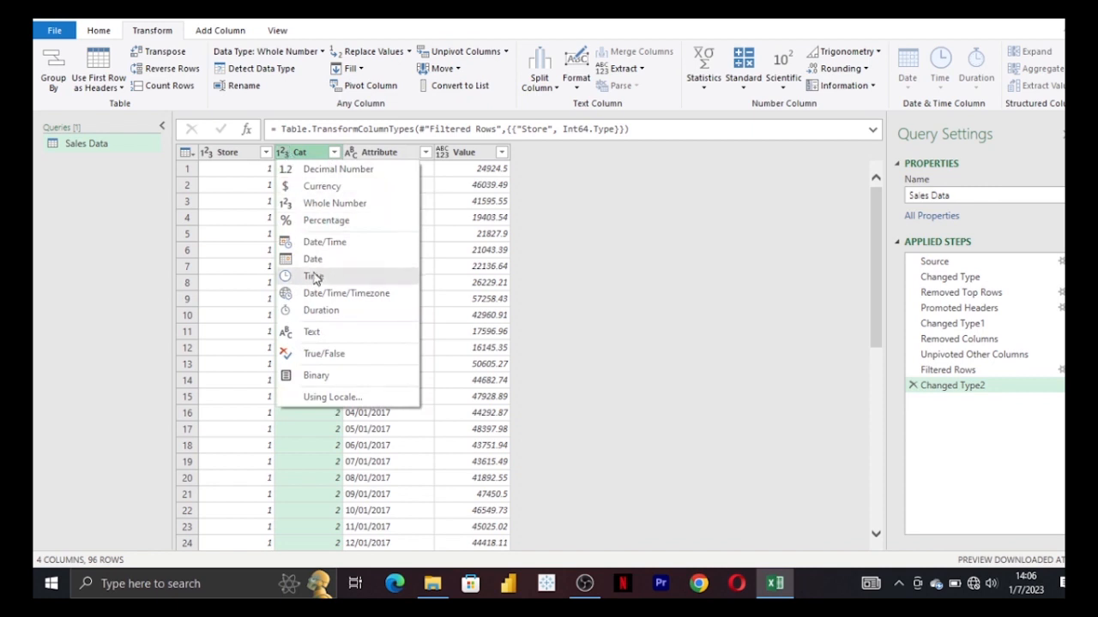
click(392, 151)
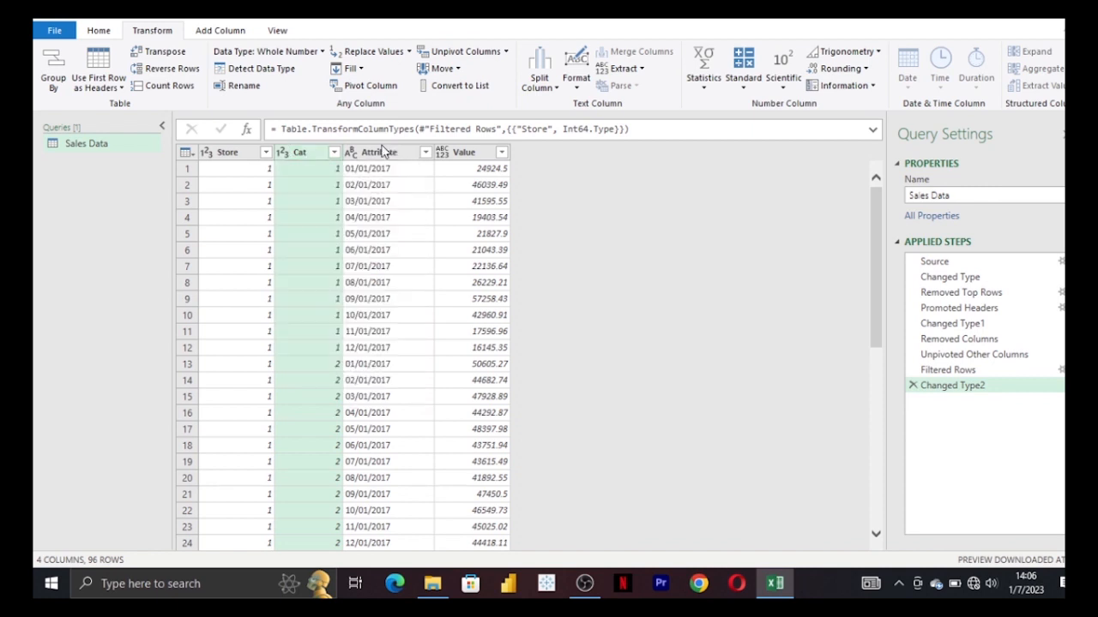
click(375, 154)
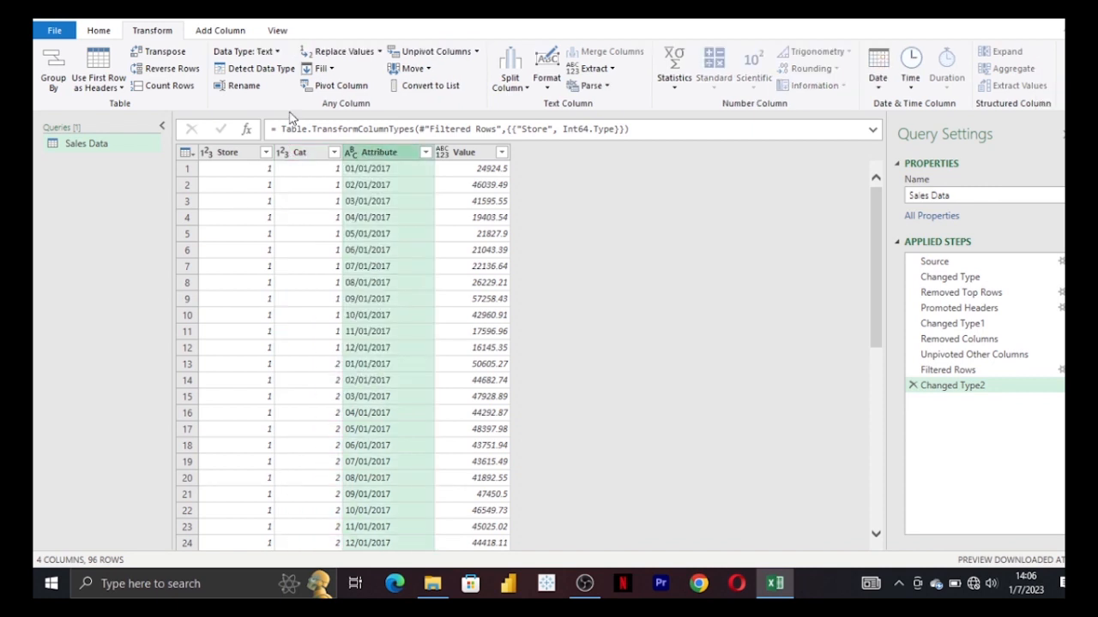
click(104, 31)
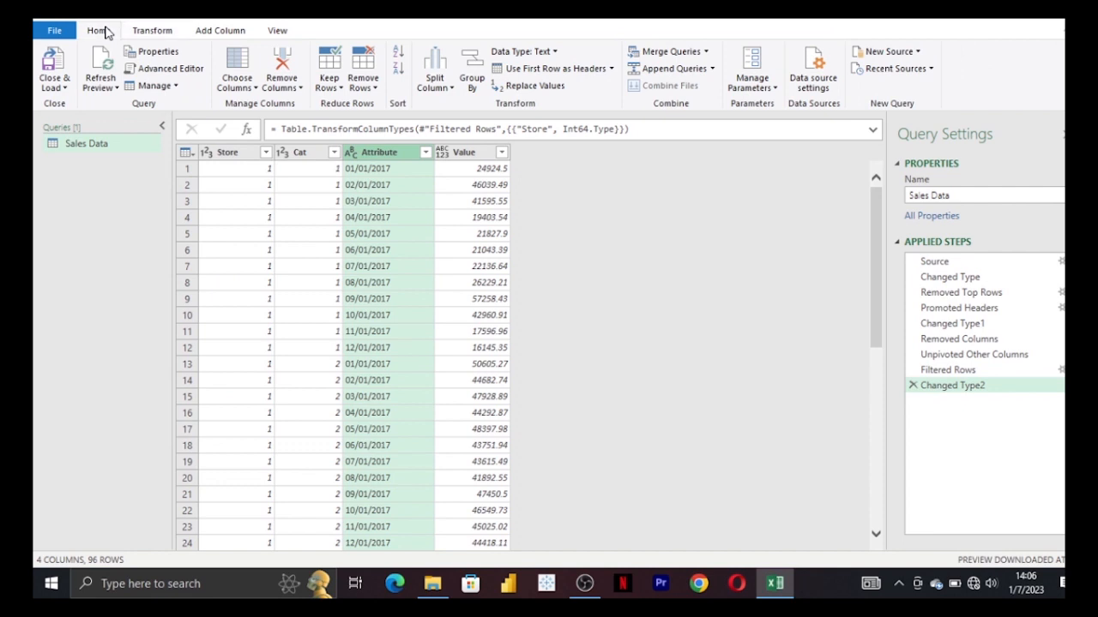
click(555, 52)
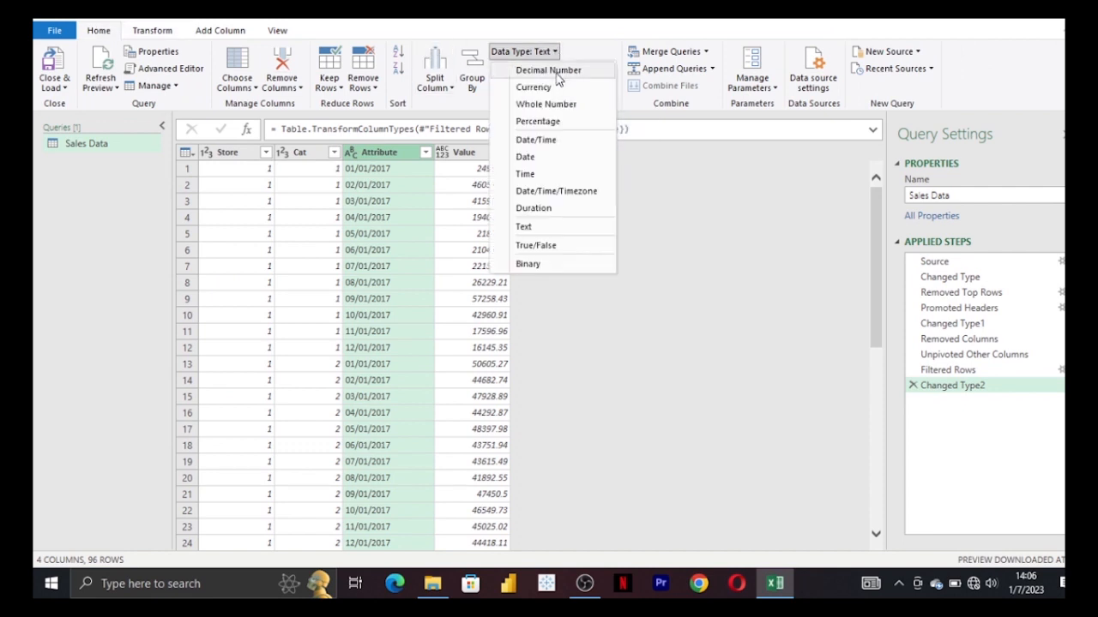
click(524, 157)
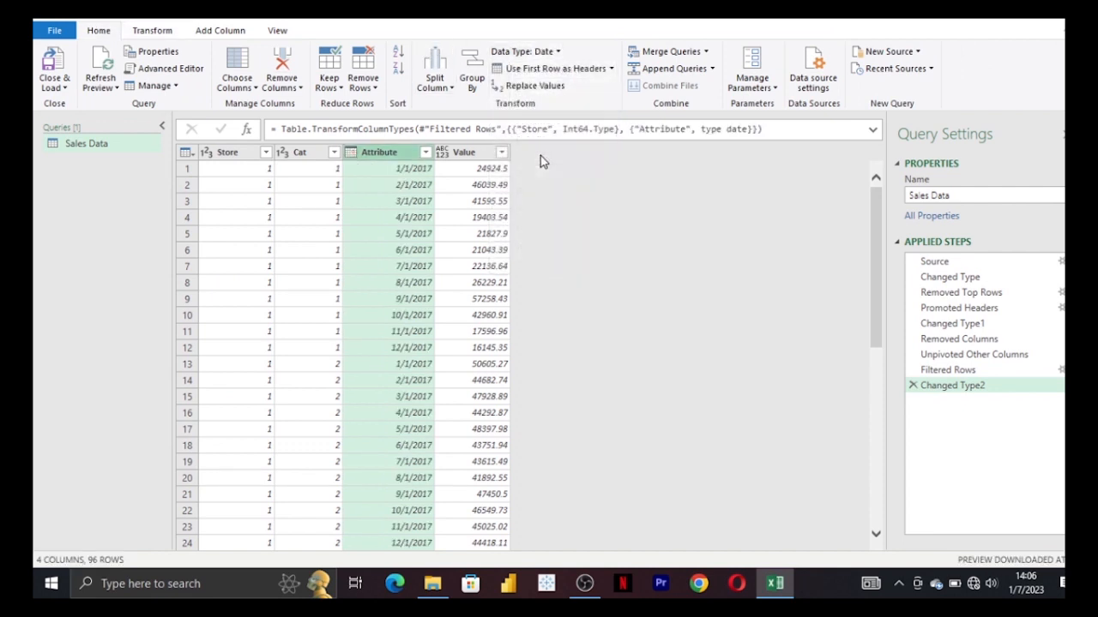
- Set the Value column's data type to Decimal Number
scroll(375, 224, down, 4)
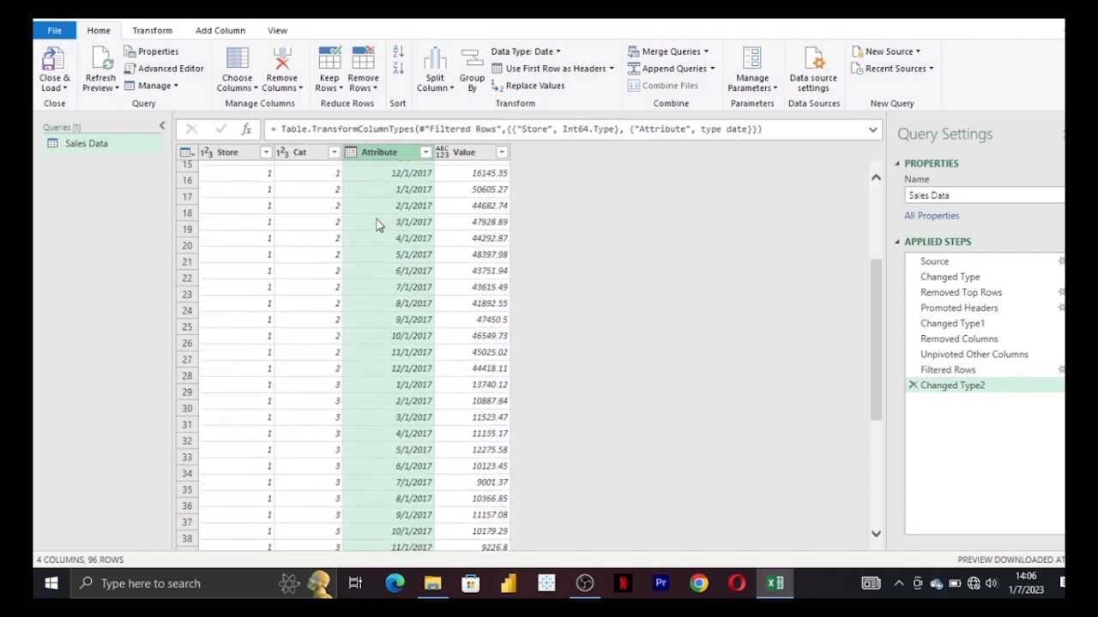
scroll(380, 224, up, 4)
click(468, 153)
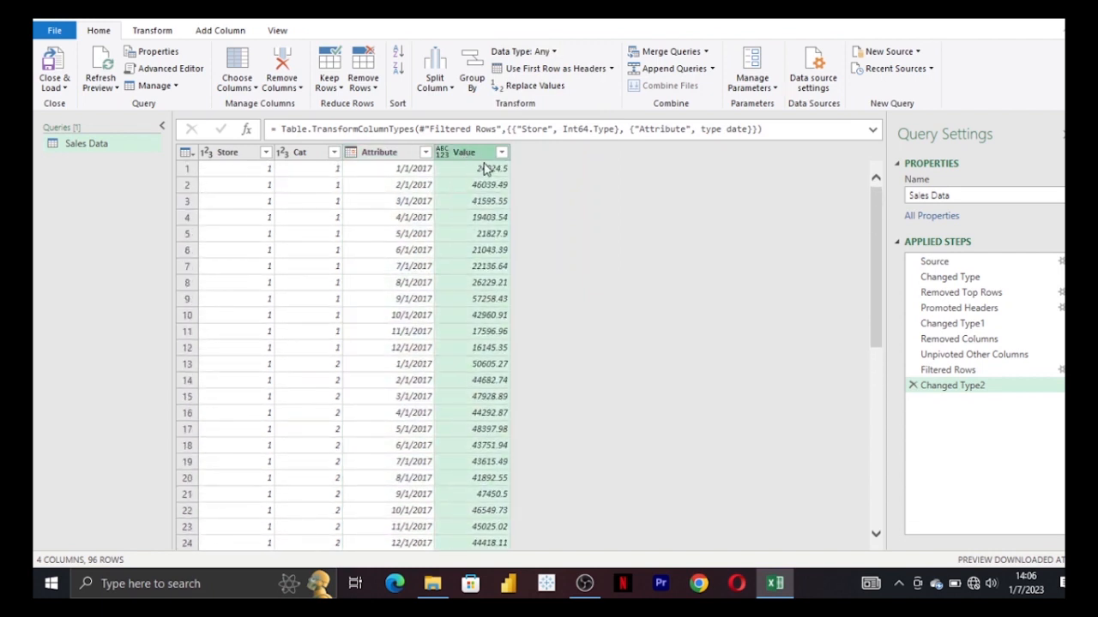
click(442, 152)
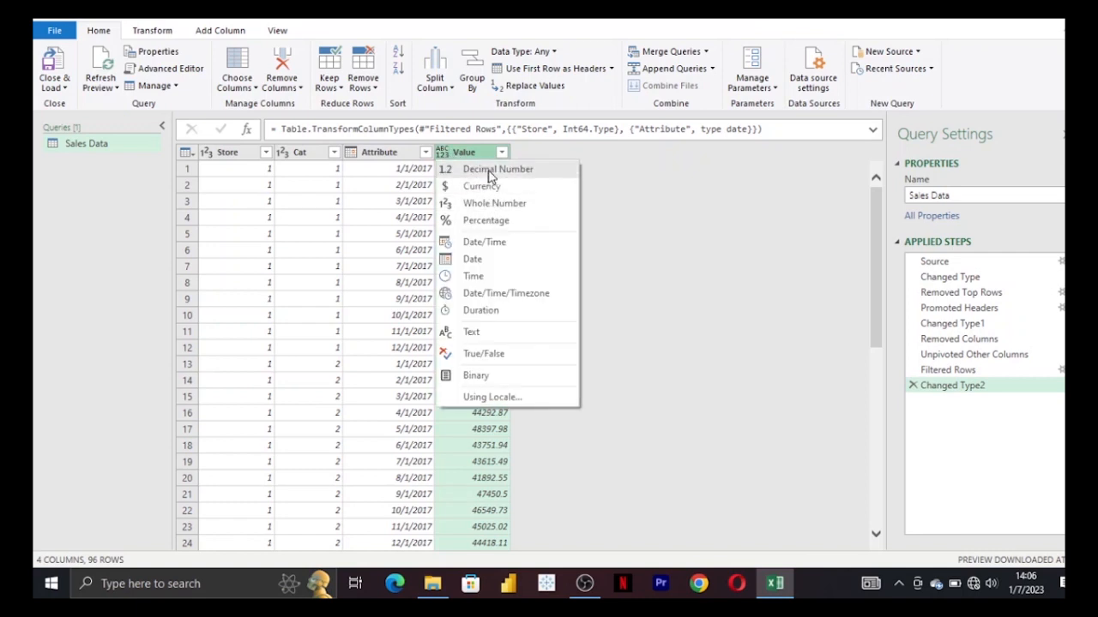
click(491, 171)
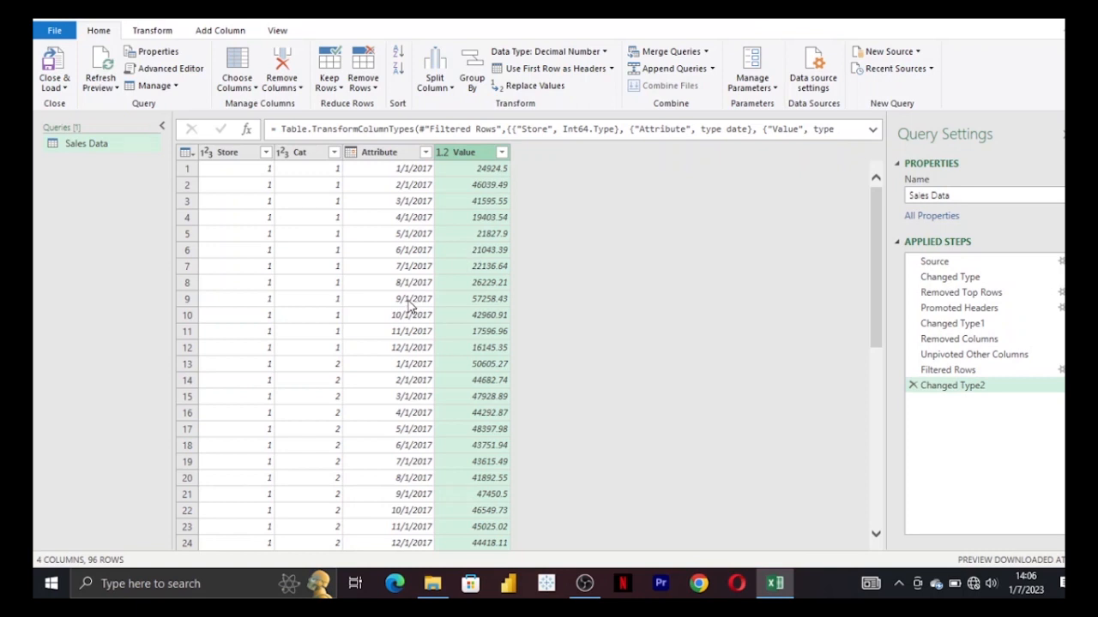
- Compare the reshaped table with the raw data in the Source step and return to the Changed Type2 step
scroll(409, 306, down, 10)
scroll(409, 307, up, 10)
click(942, 262)
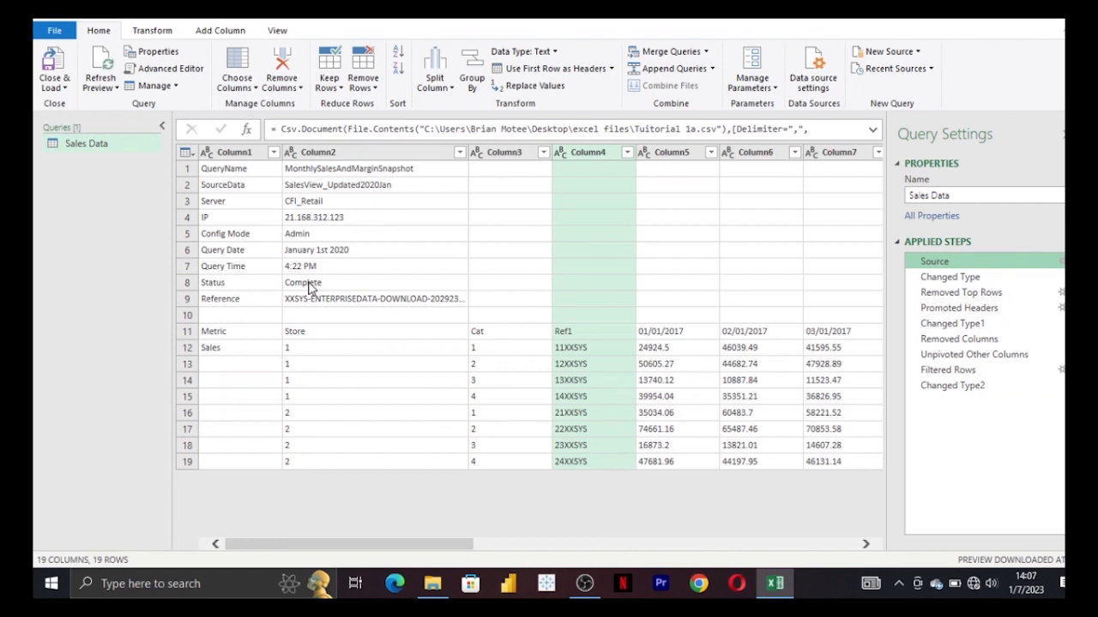
click(949, 386)
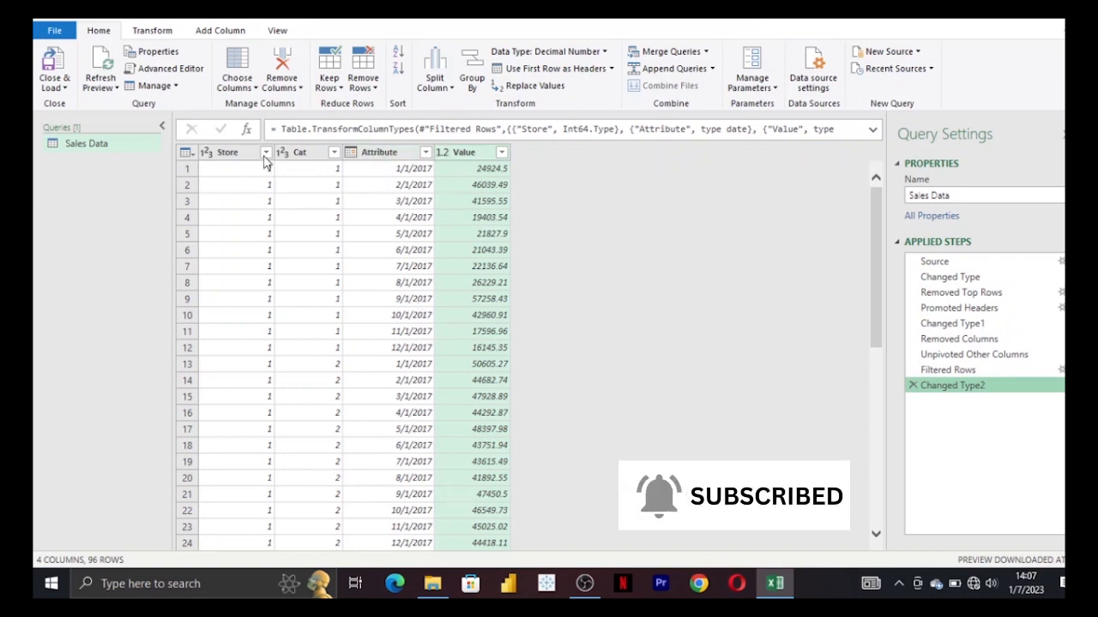
- Rename the Attribute column as Date and the Value column as Sales
double_click(380, 154)
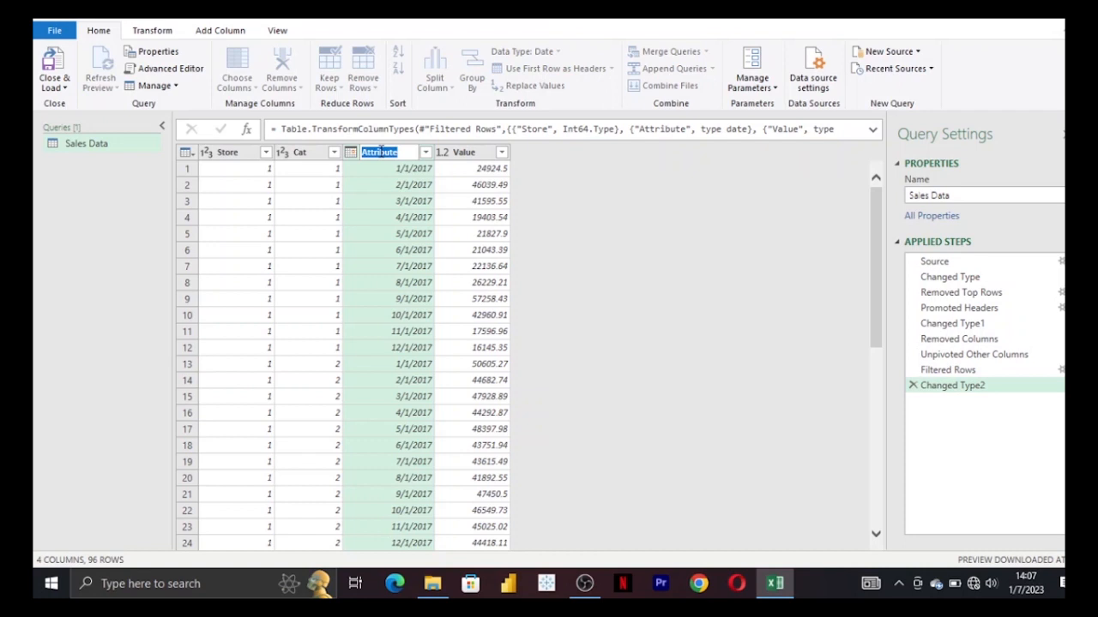
text(Date)
key(Return)
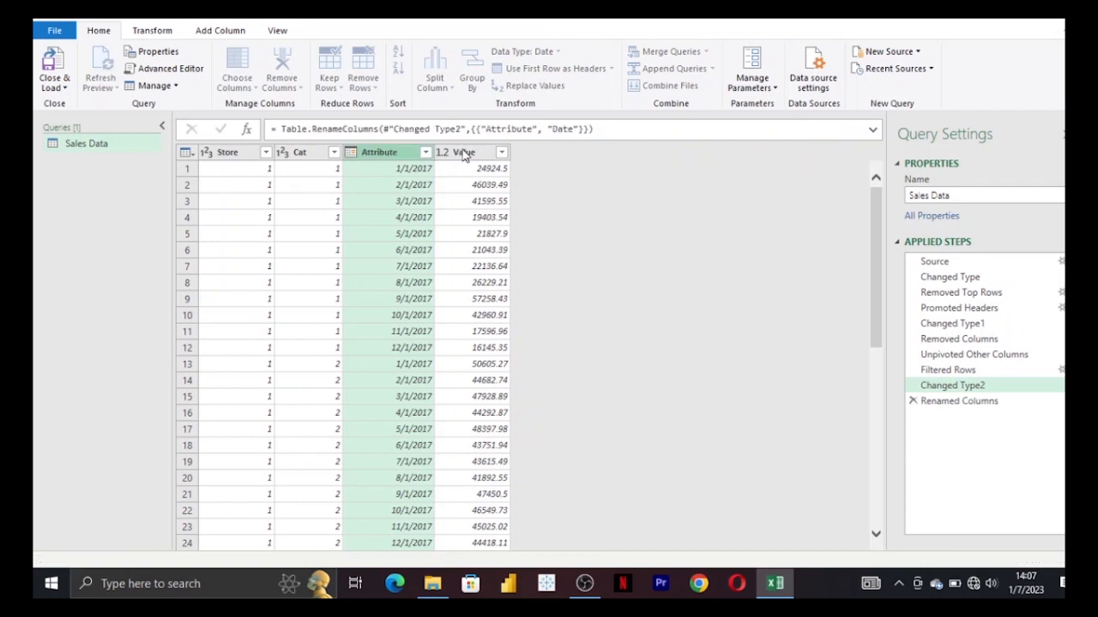
double_click(463, 152)
text(S)
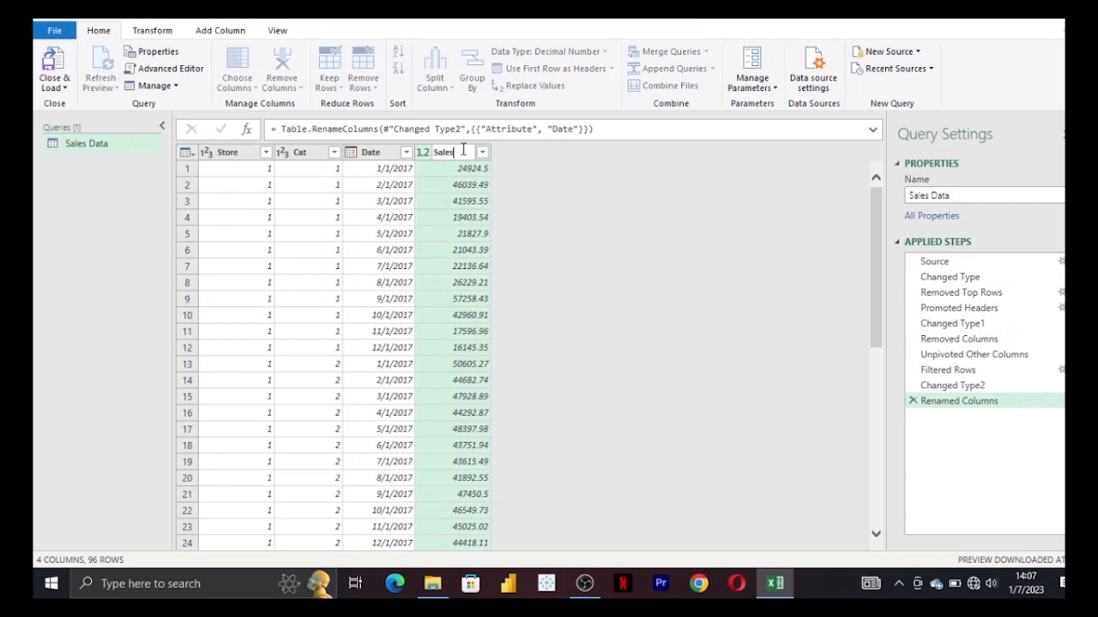
key(Return)
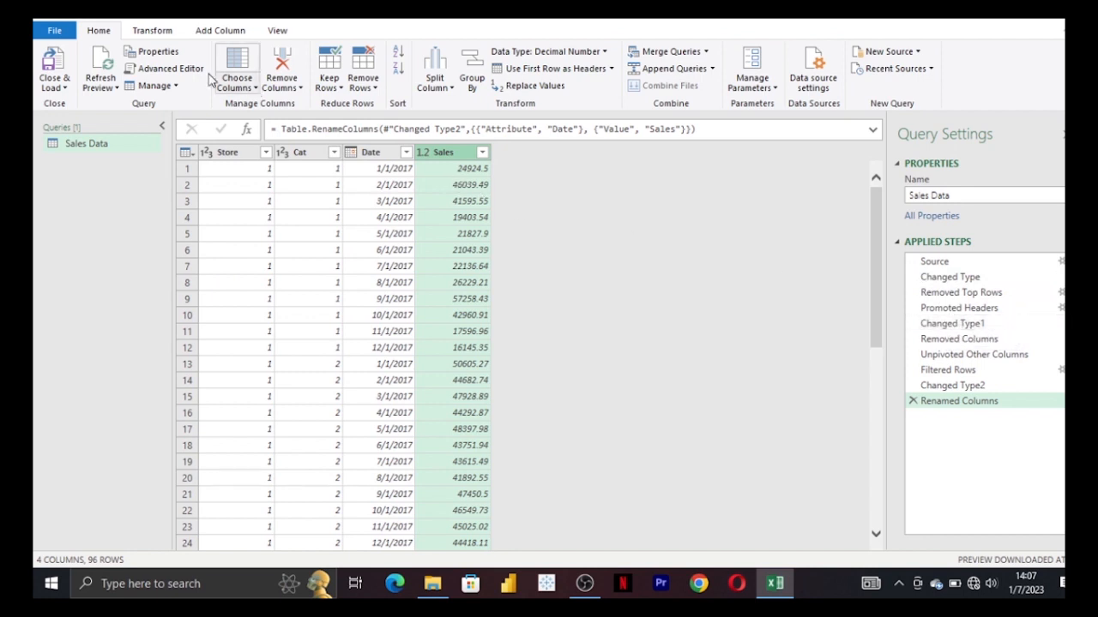
- Set the global type detection in Query Options to never detect column types and headers for unstructured sources
click(56, 32)
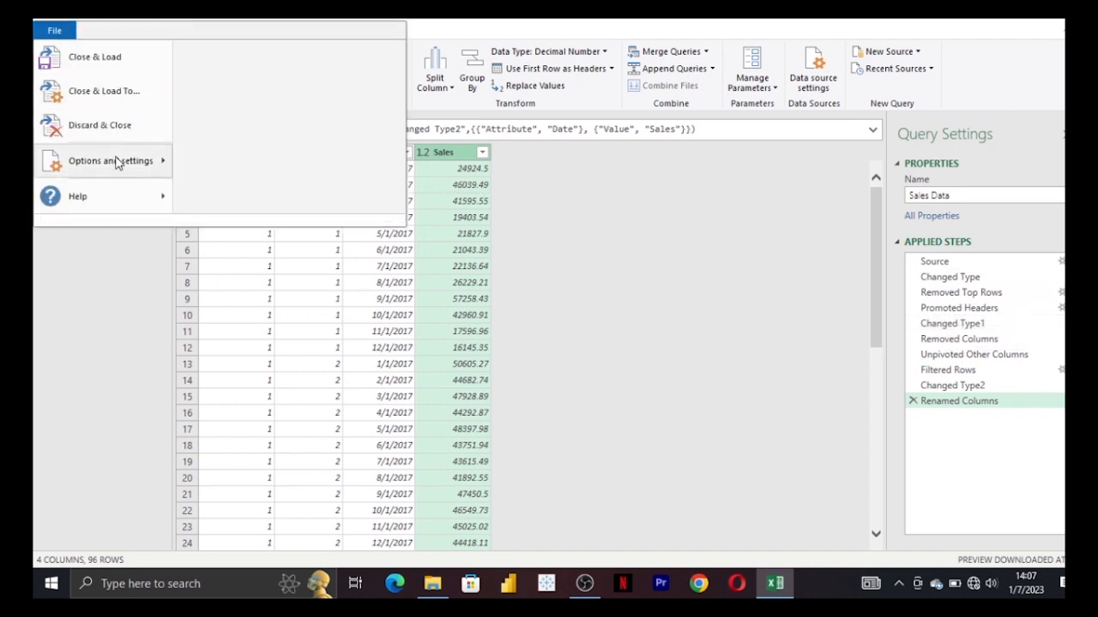
mouse_move(118, 163)
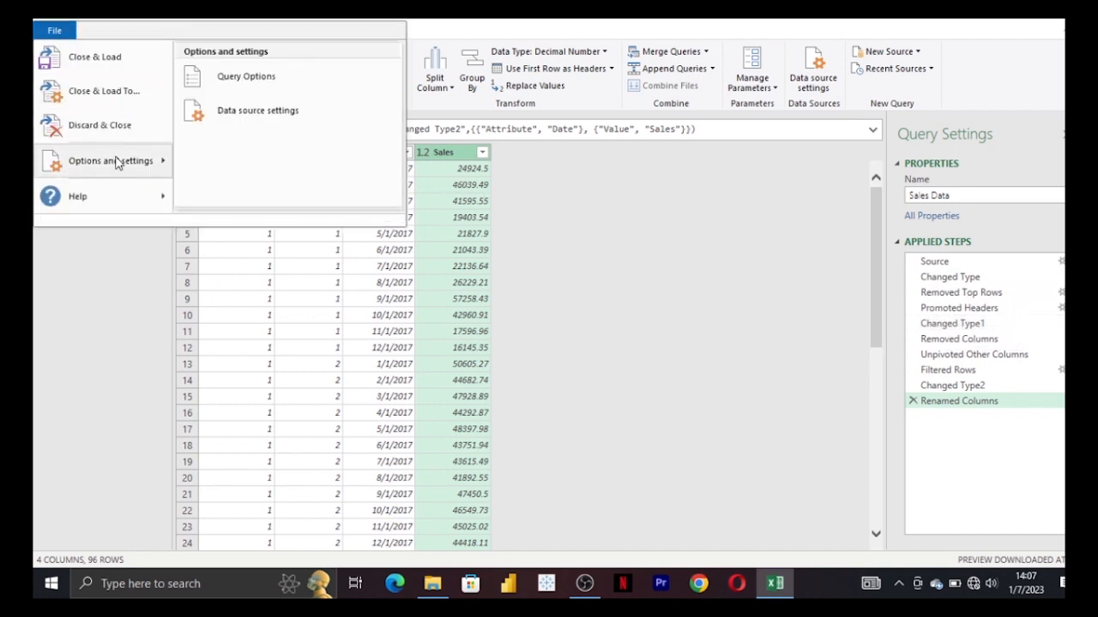
click(243, 82)
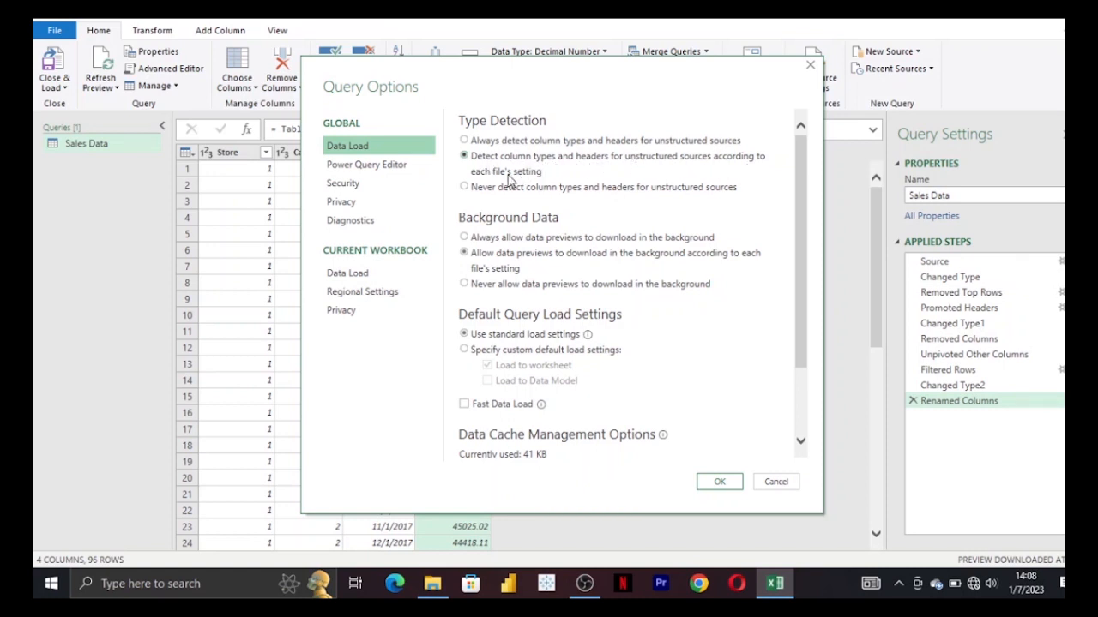
click(464, 157)
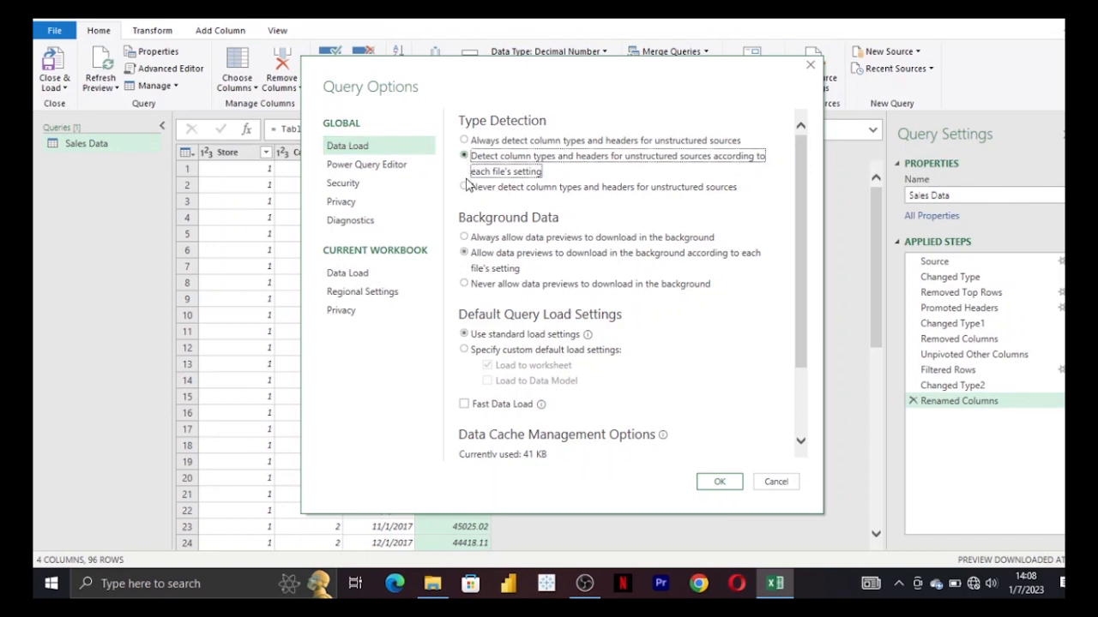
click(466, 187)
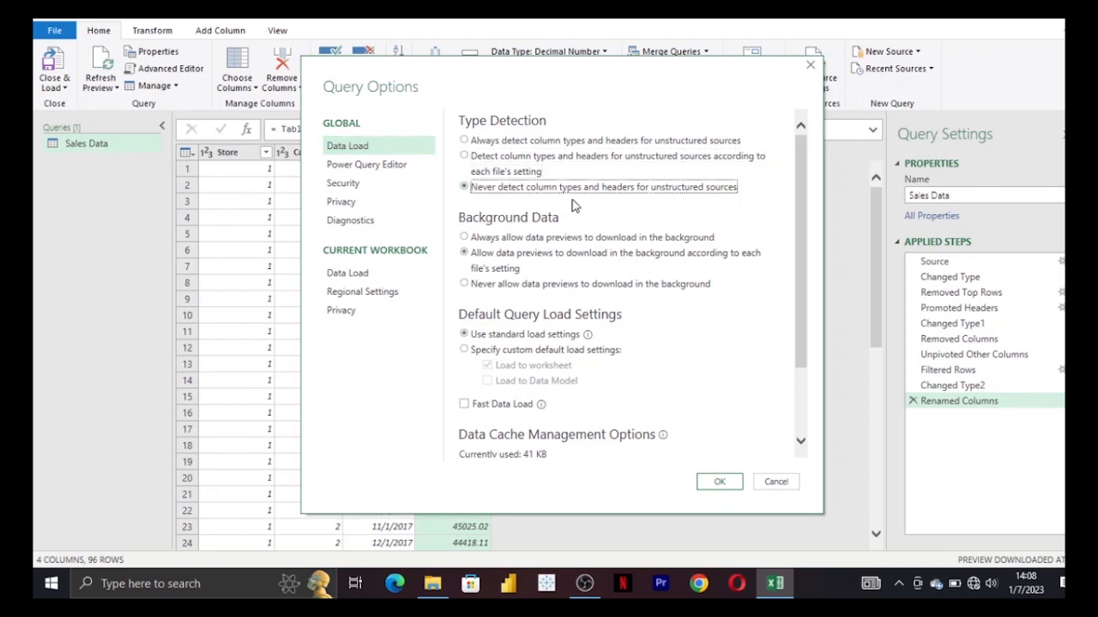
click(719, 483)
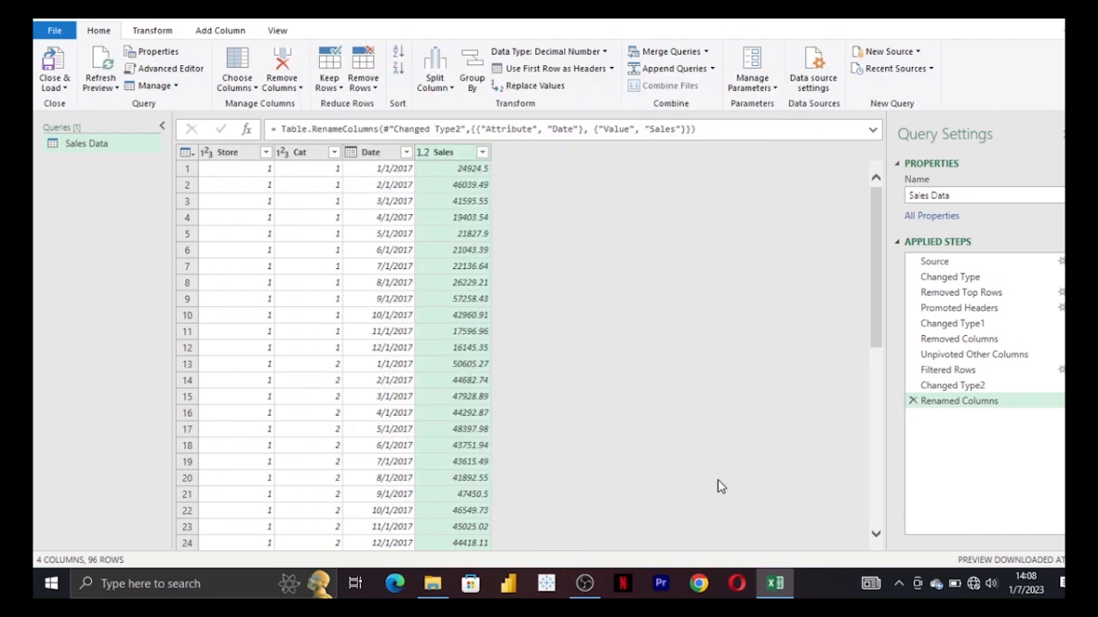
- Delete the automatically added Changed Type1 and Changed Type steps from the Sales Data query
click(930, 333)
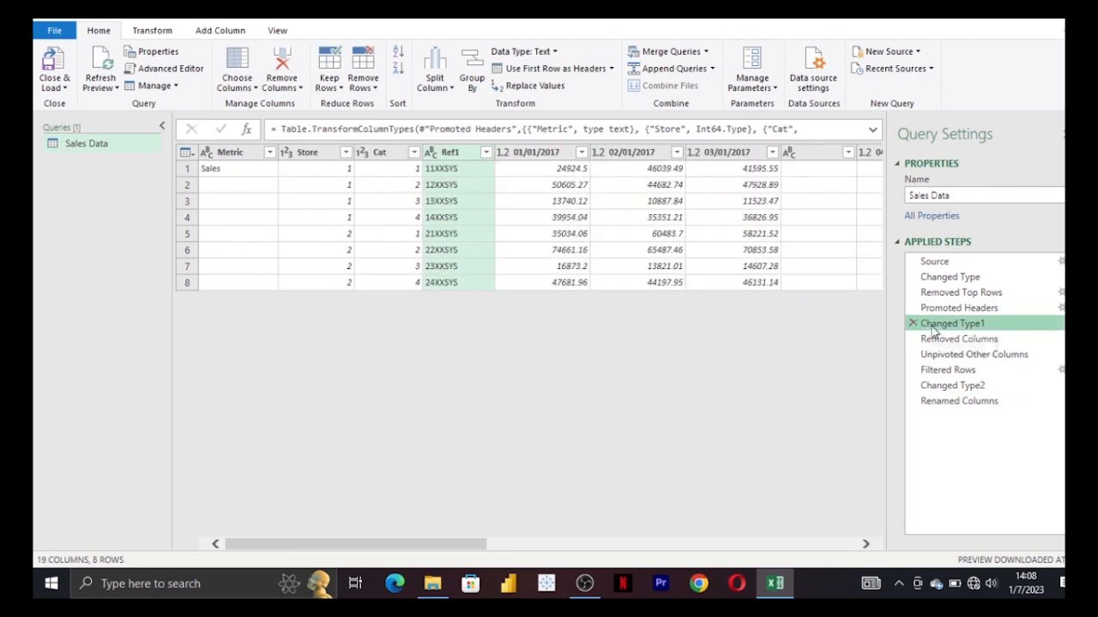
click(948, 401)
click(913, 325)
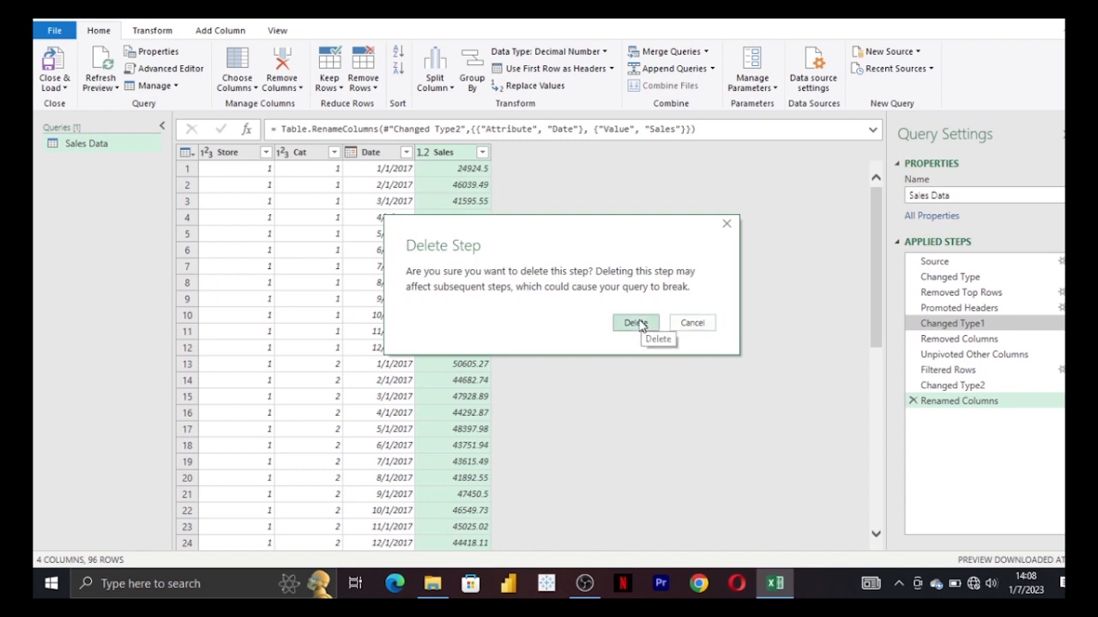
click(635, 323)
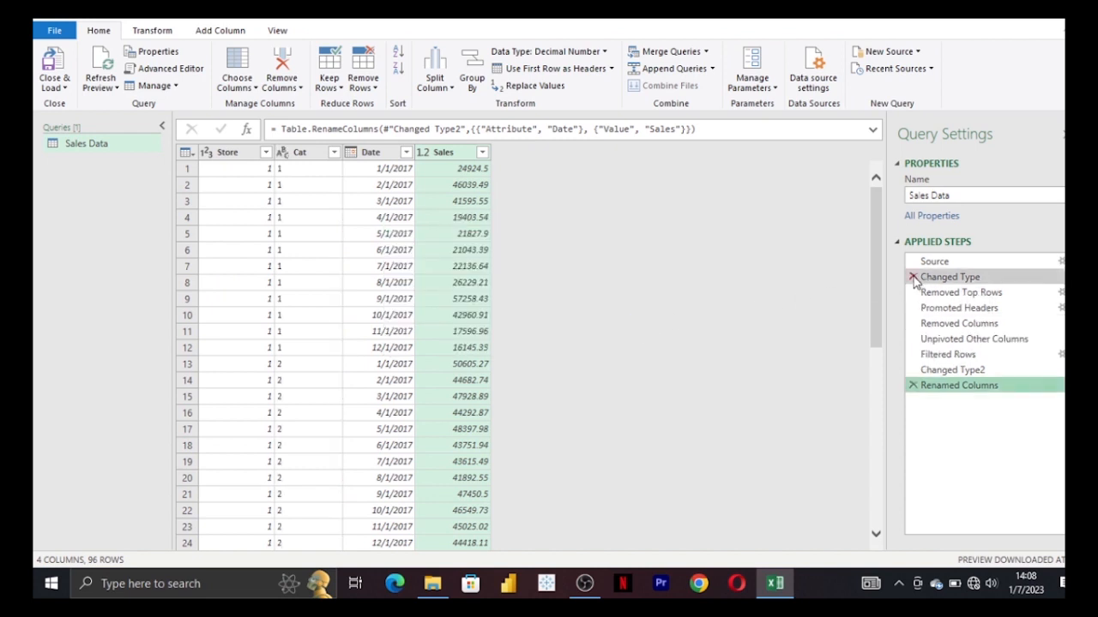
click(913, 277)
click(649, 328)
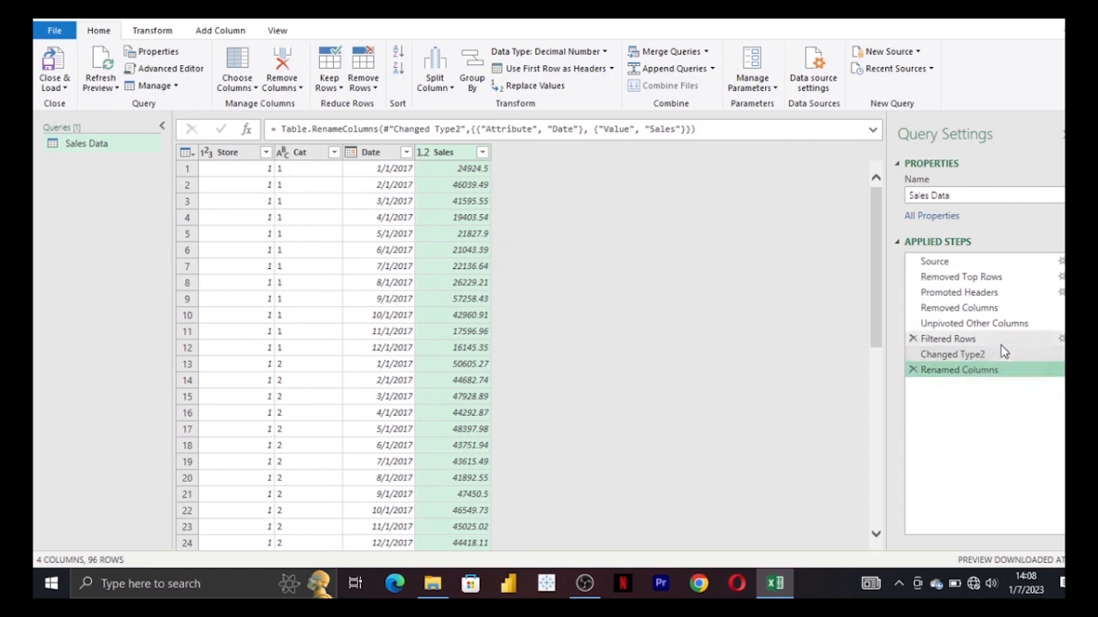
- Set the Cat column's data type to Whole Number within the Changed Type2 step and return to the Renamed Columns step
click(986, 355)
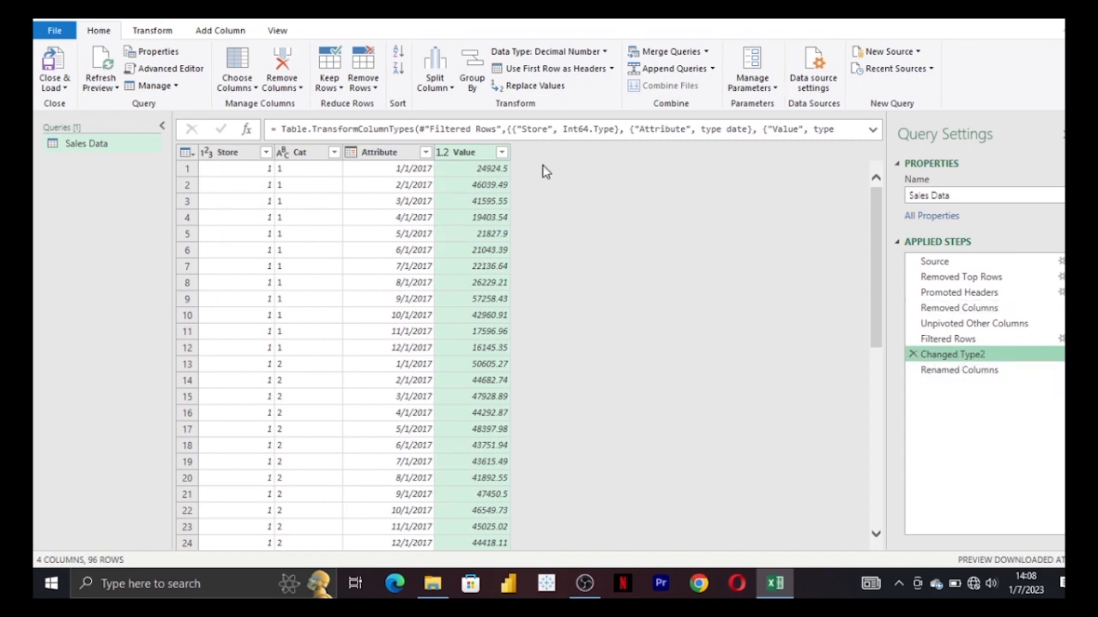
click(281, 152)
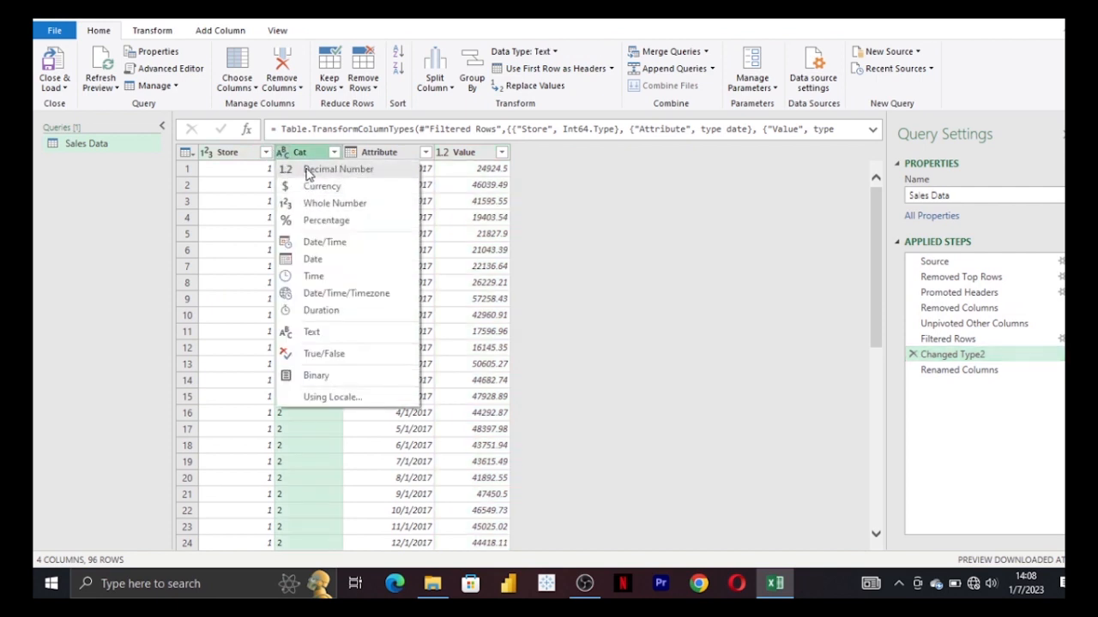
click(326, 206)
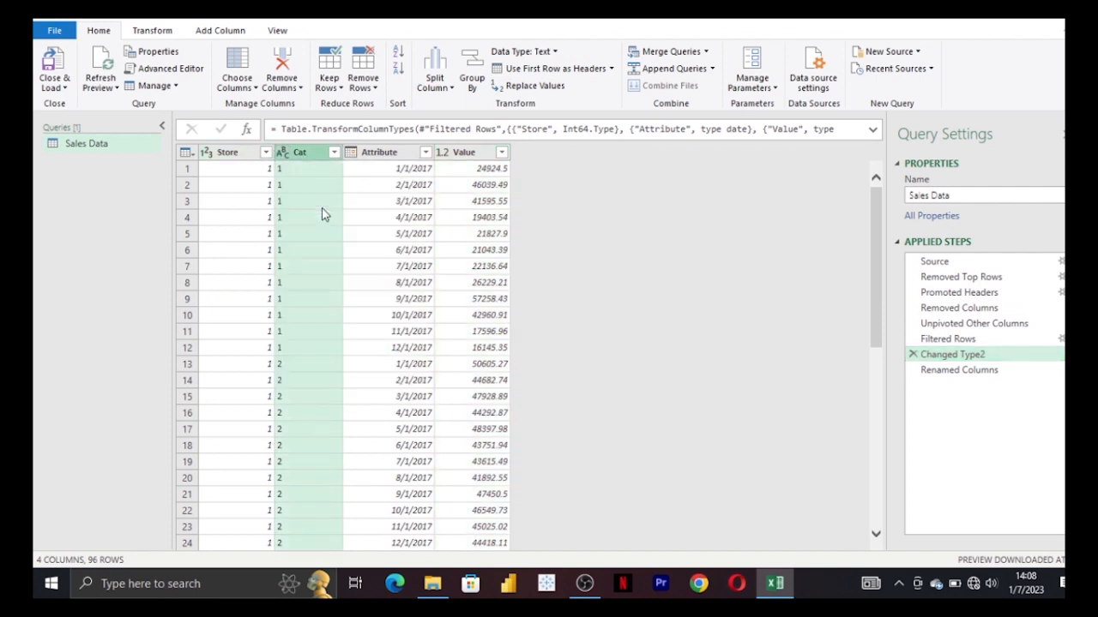
click(636, 323)
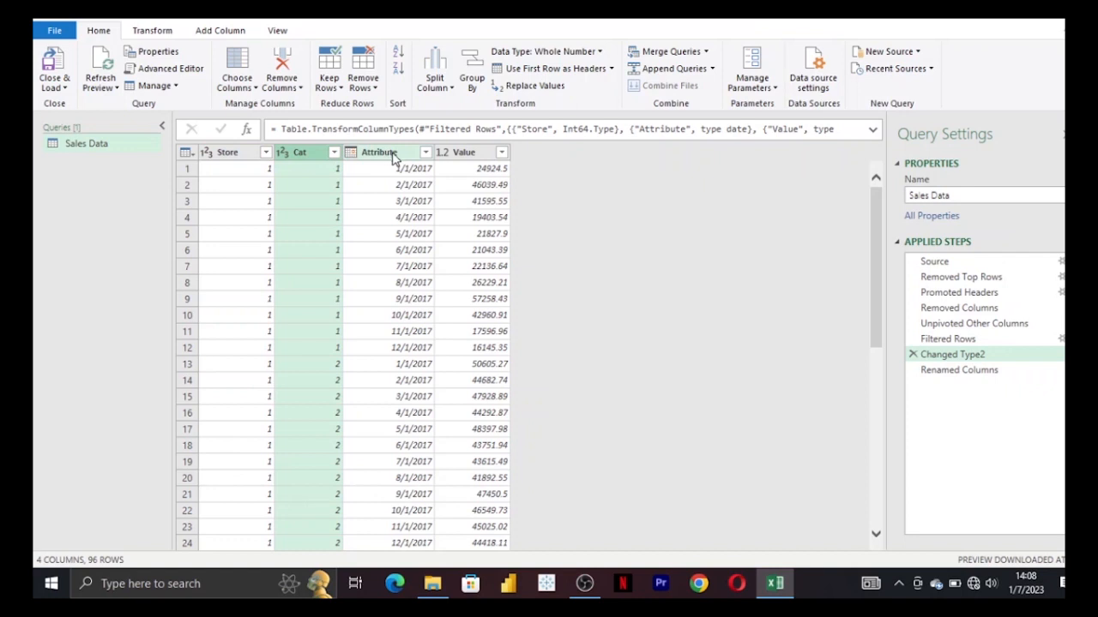
click(960, 370)
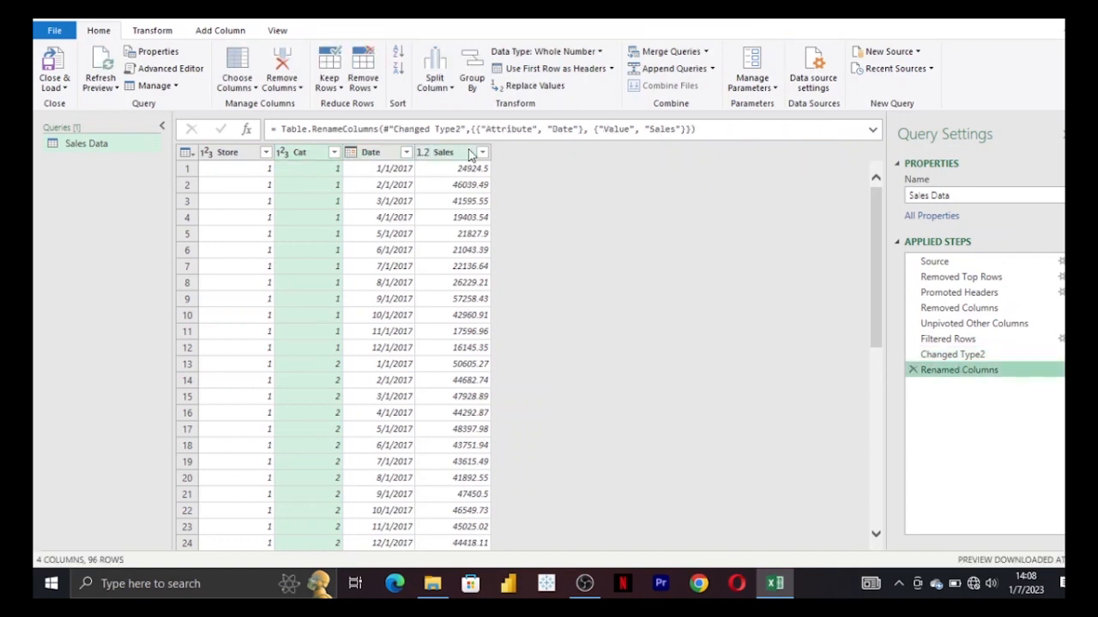
- Load the Sales Data query as a table into the existing worksheet at Sheet1 cell A1 and look through the loaded rows
click(54, 86)
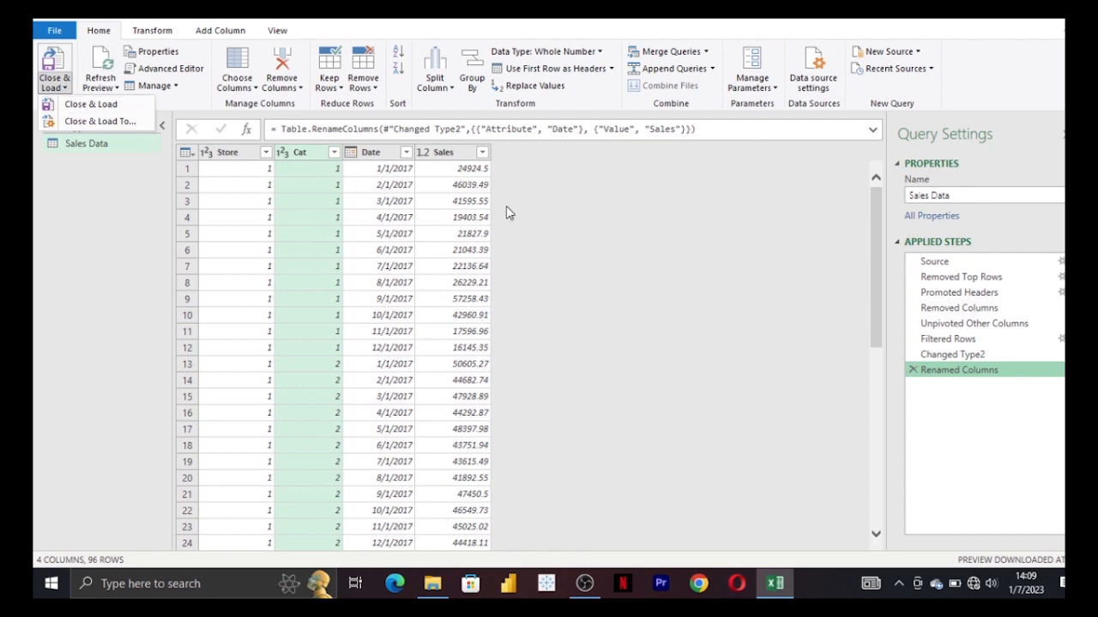
click(100, 122)
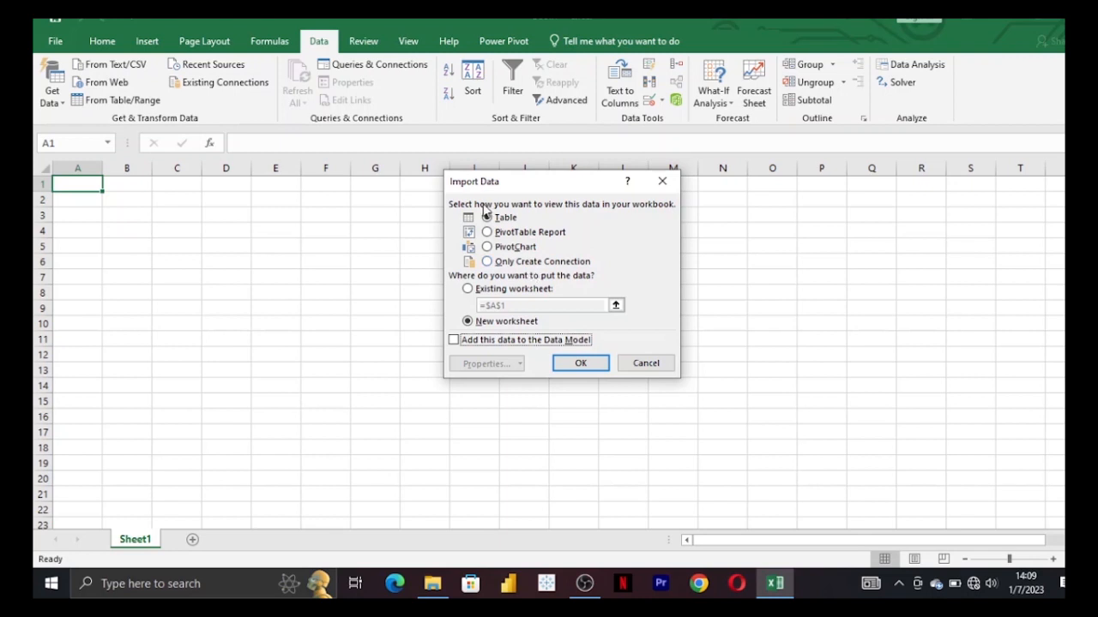
click(468, 289)
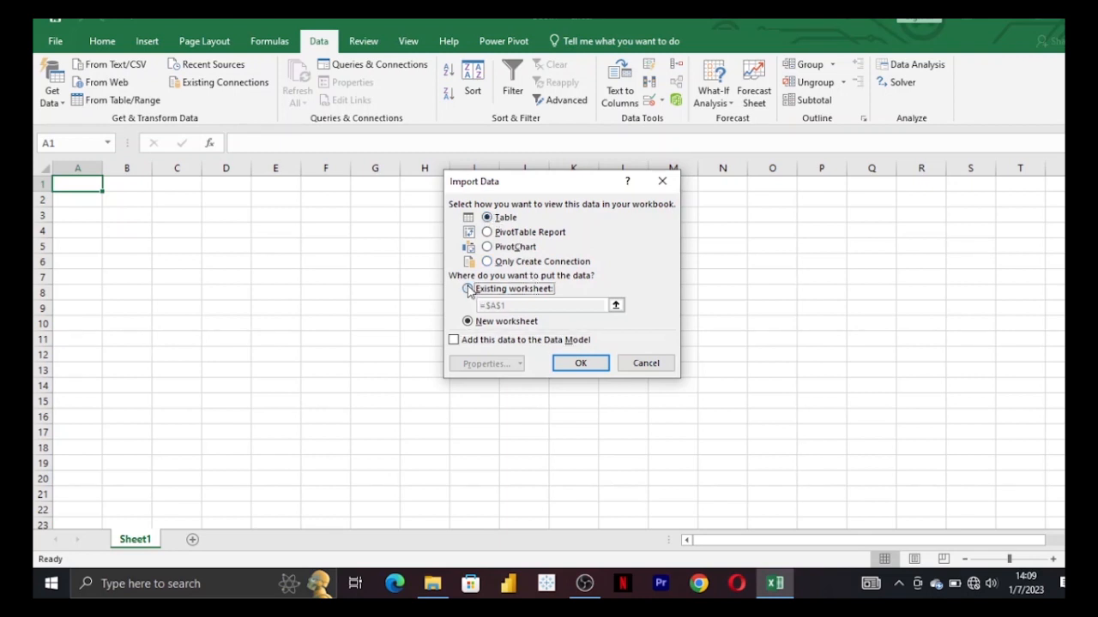
click(616, 306)
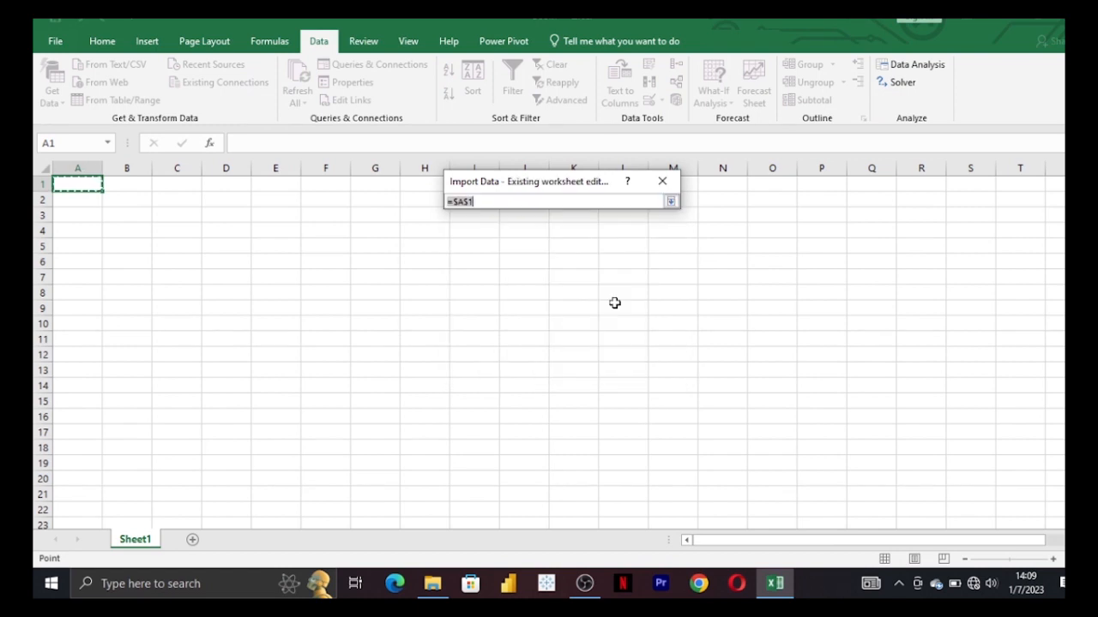
click(83, 185)
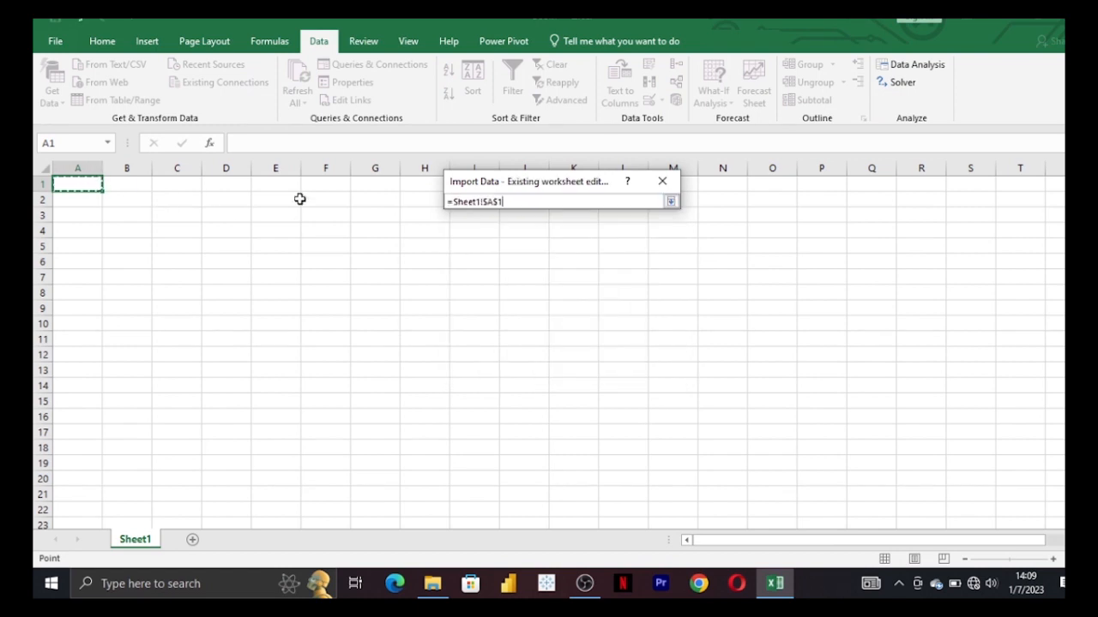
click(670, 201)
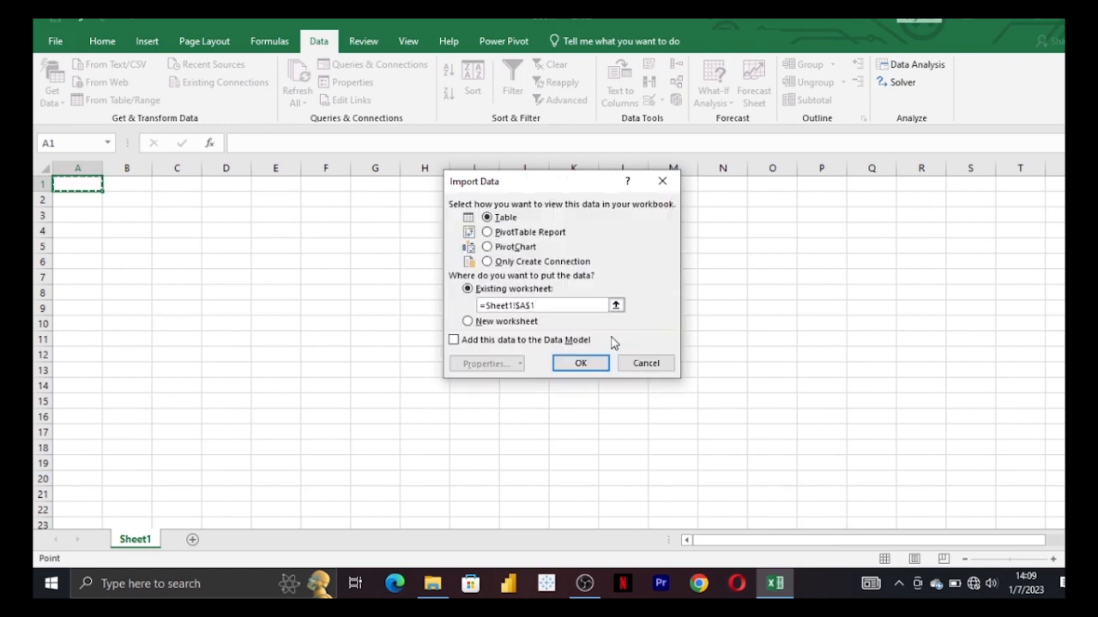
click(590, 364)
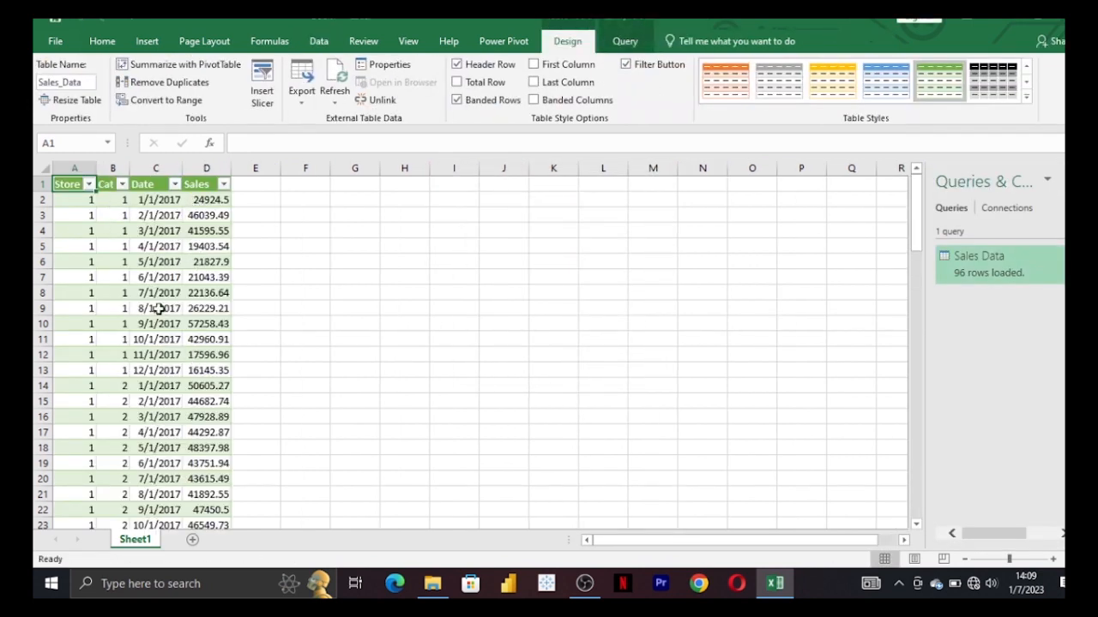
scroll(170, 288, down, 3)
scroll(172, 290, up, 3)
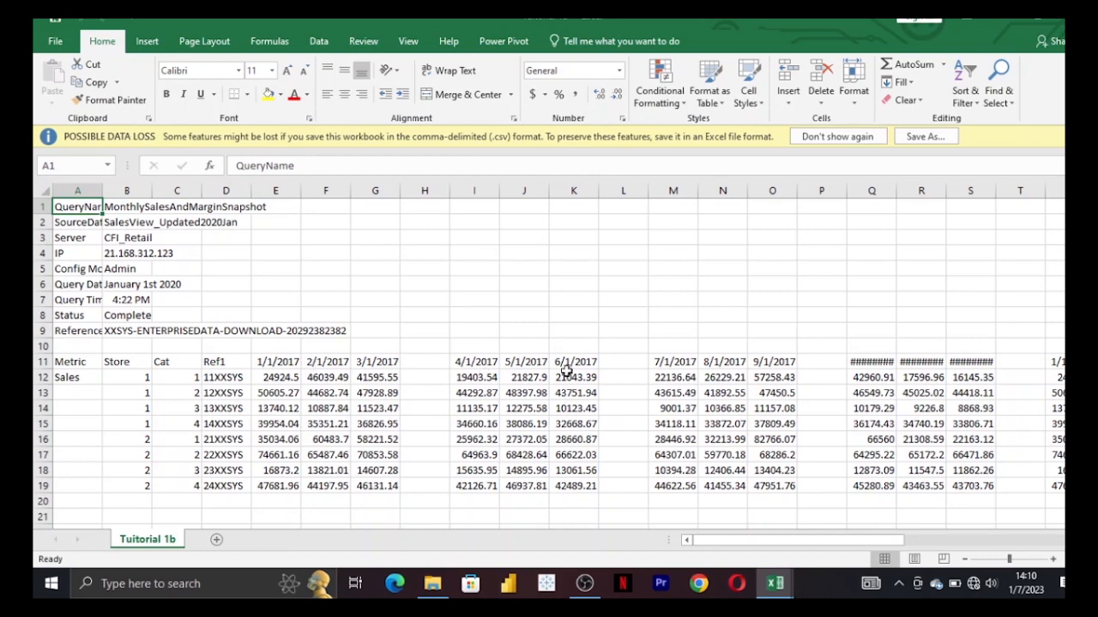
- Examine the date columns of the Tuitorial 1b CSV file, widening column AG to read its header, and close it without saving
drag(817, 541, 987, 537)
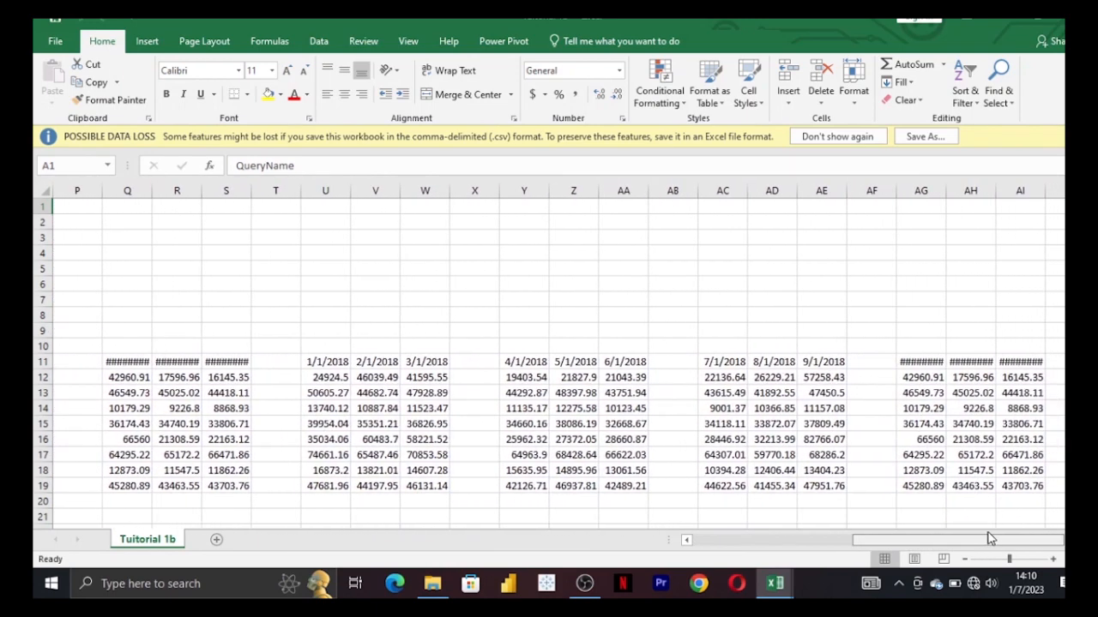
double_click(946, 193)
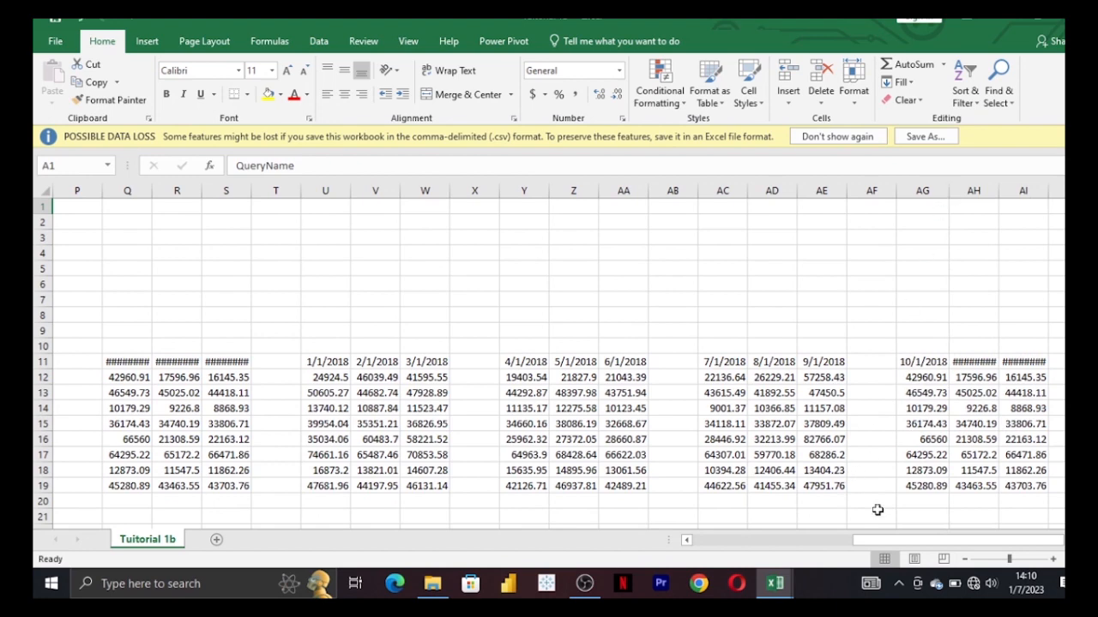
drag(903, 544, 738, 540)
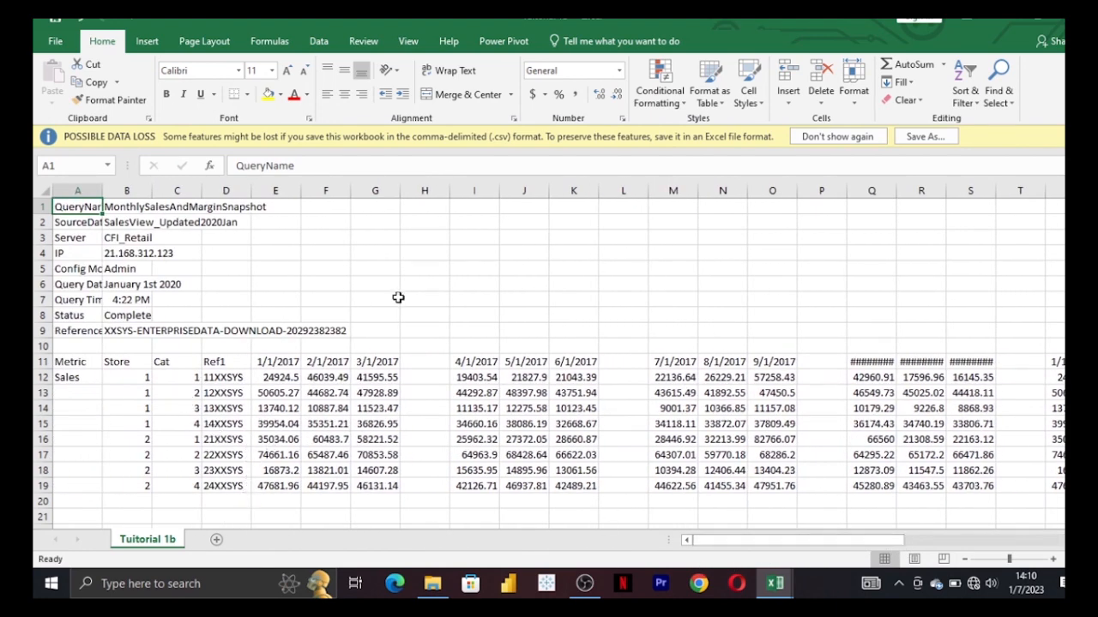
click(1061, 21)
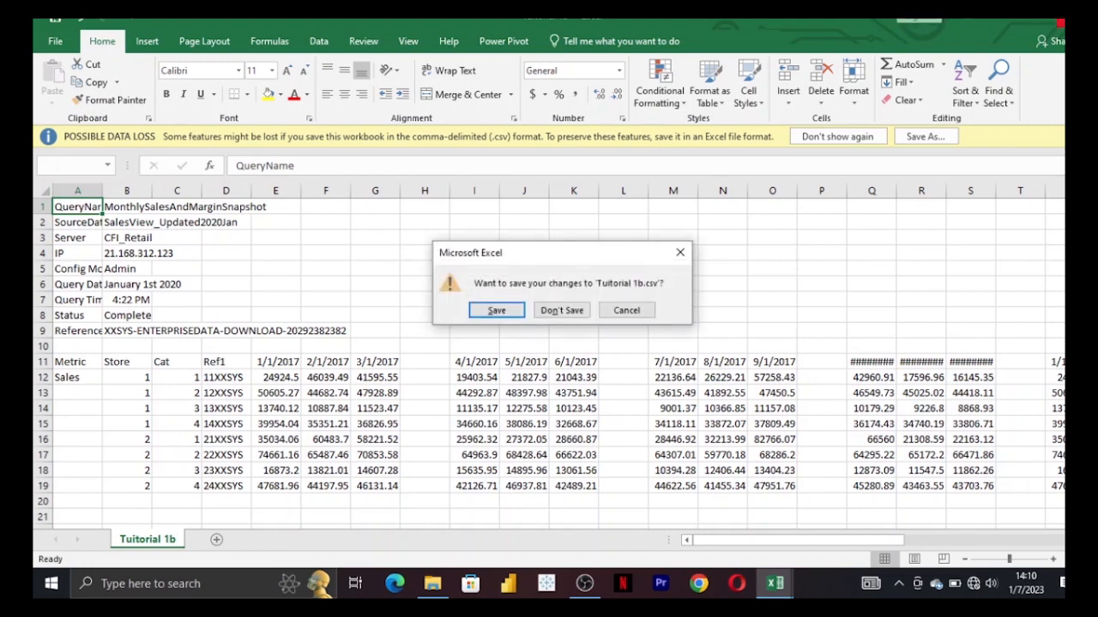
click(562, 311)
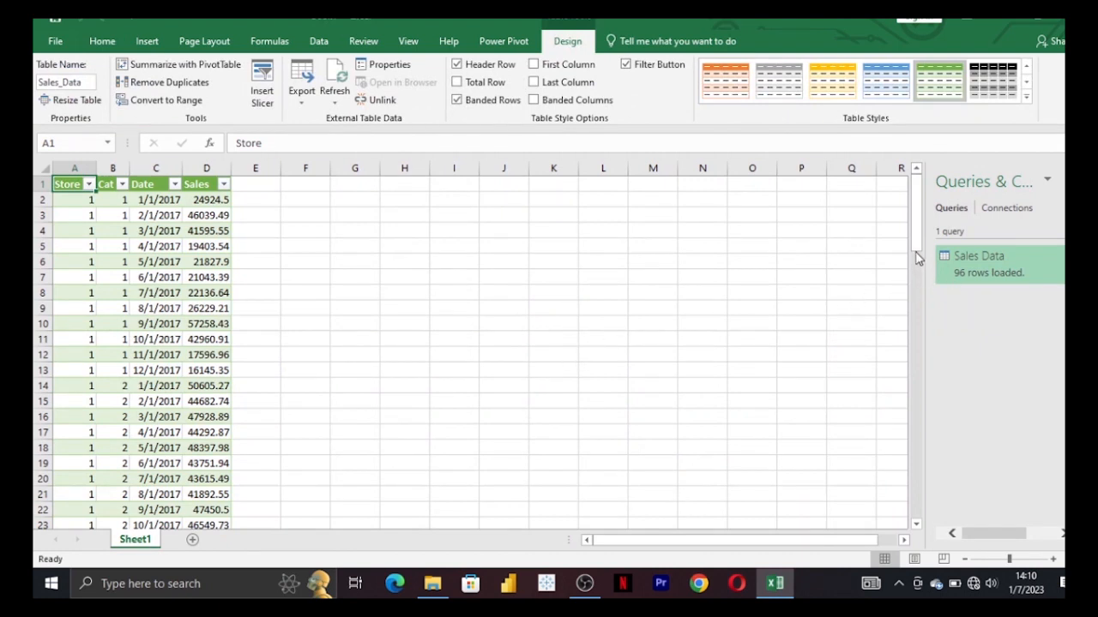
- Open the Sales Data query for editing in Power Query and duplicate it
mouse_move(1000, 262)
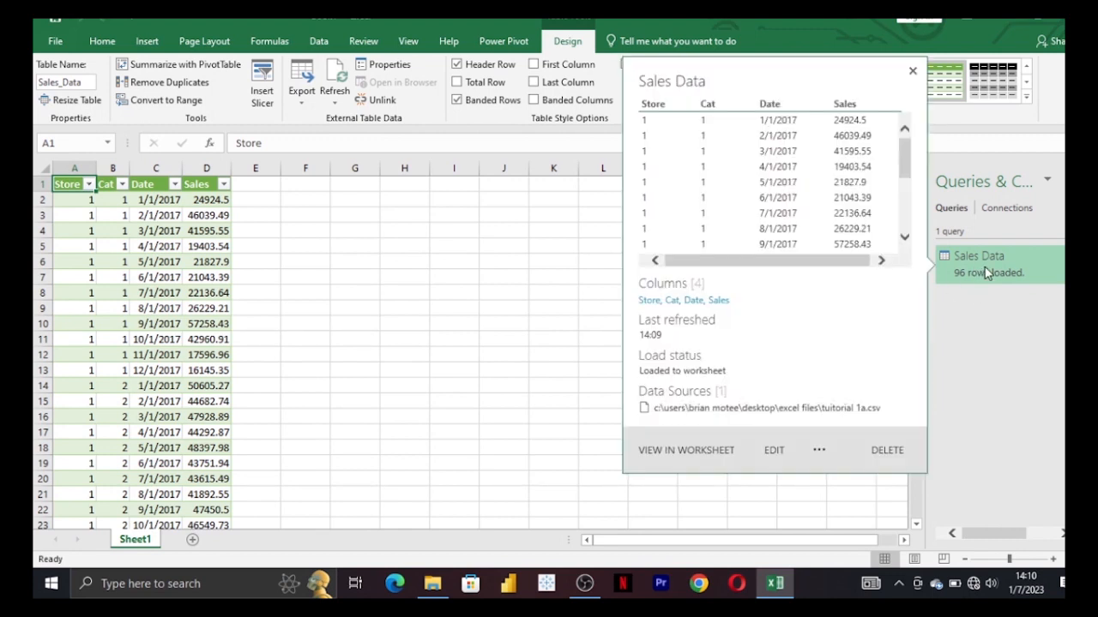
click(772, 450)
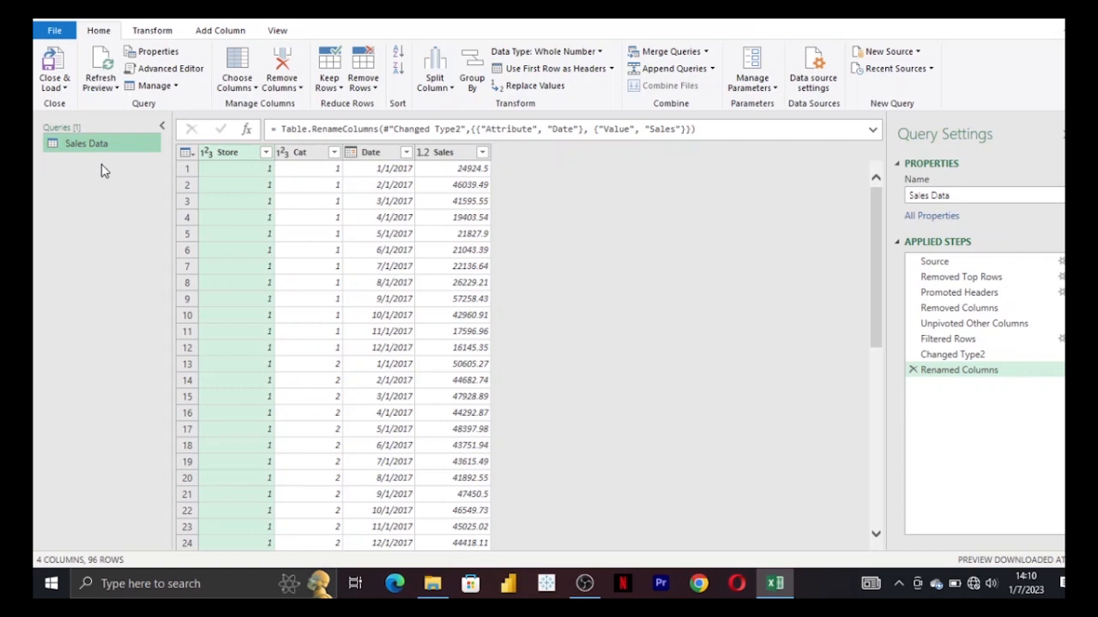
right_click(80, 149)
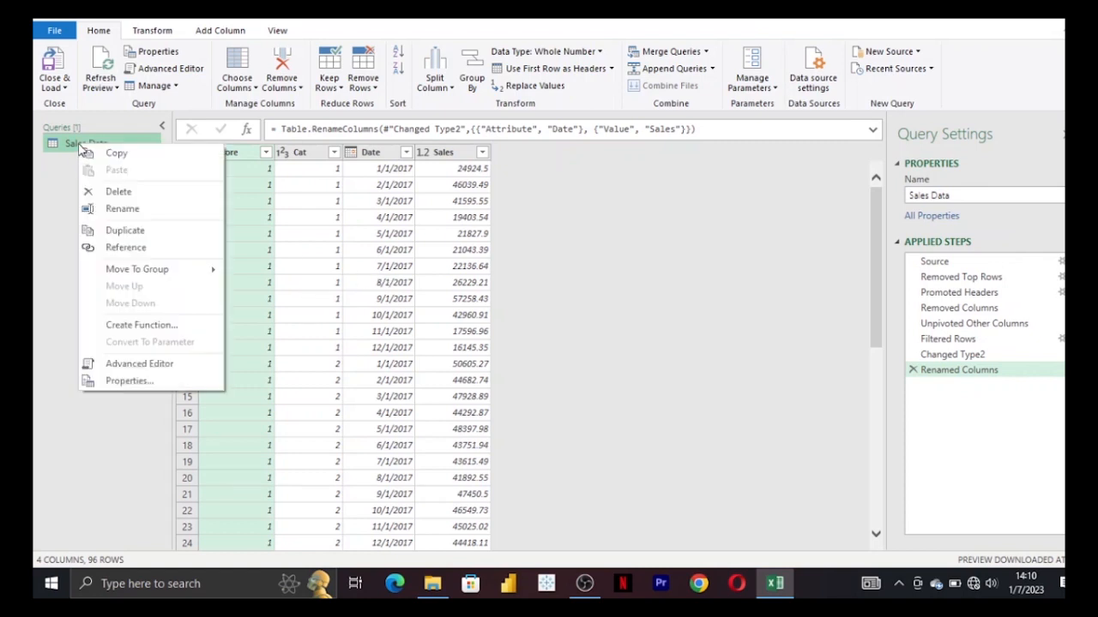
click(135, 231)
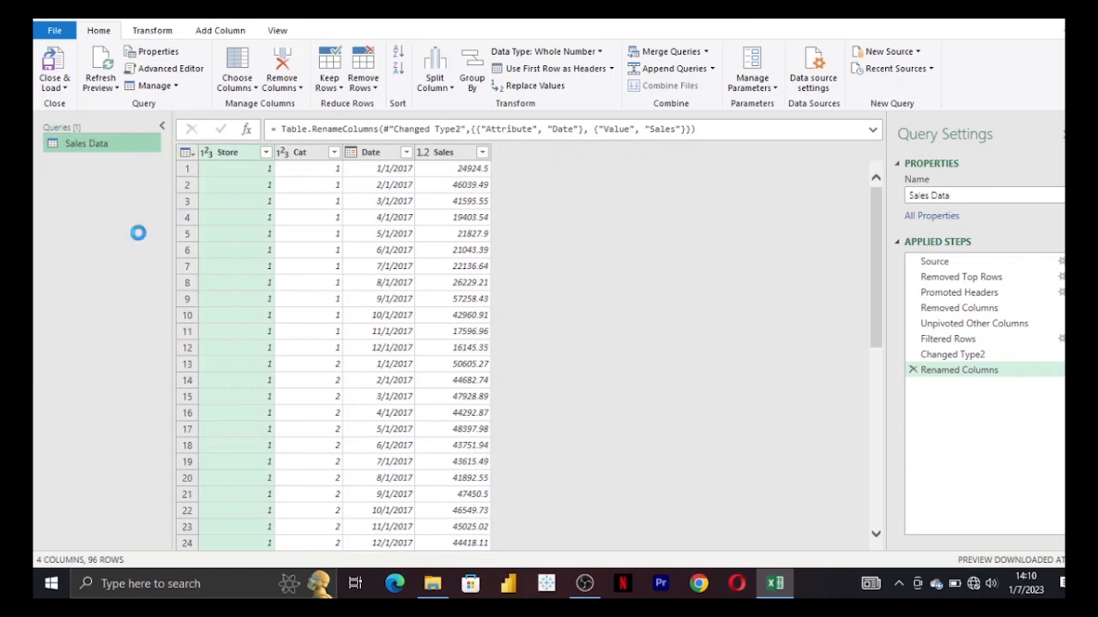
- Change the file in the duplicated query's Source formula to Tuitorial 1b.csv
click(943, 265)
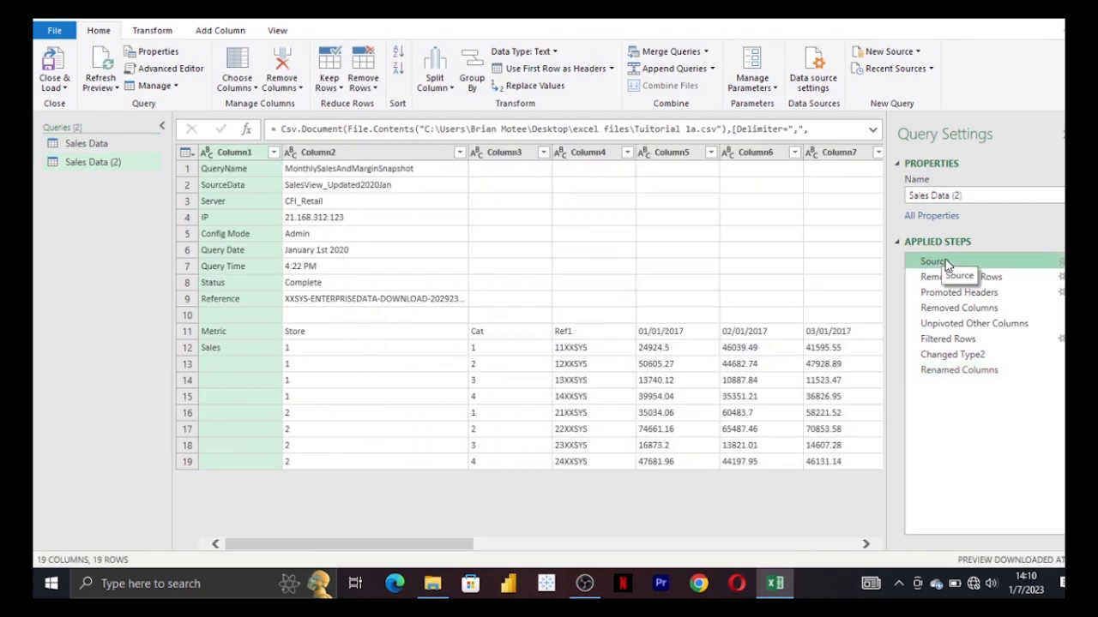
click(874, 129)
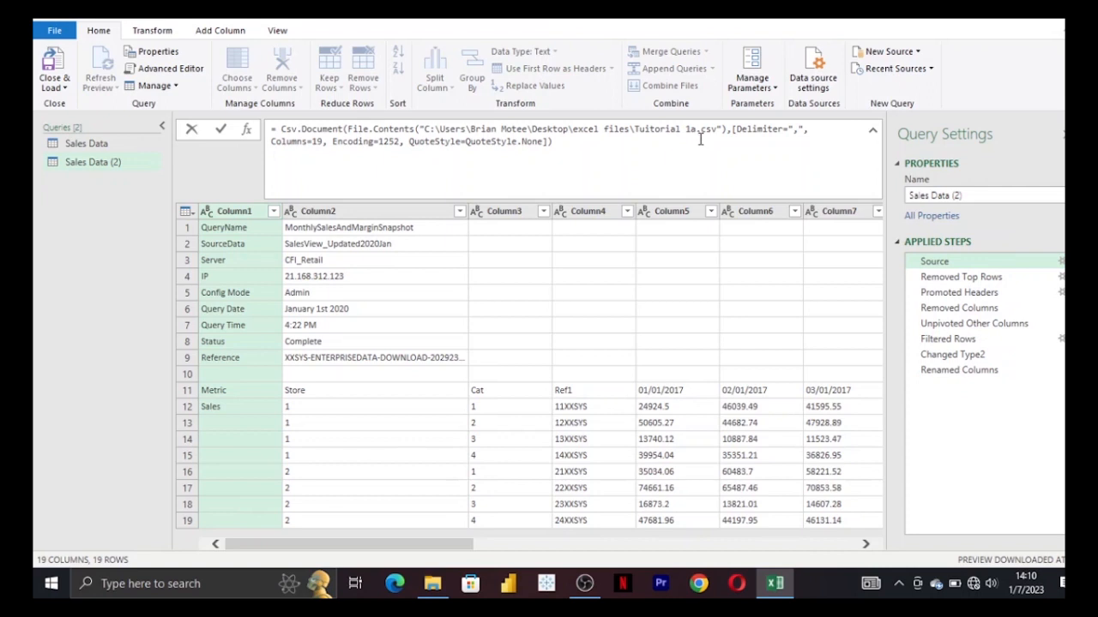
key(BackSpace)
text(b)
key(Return)
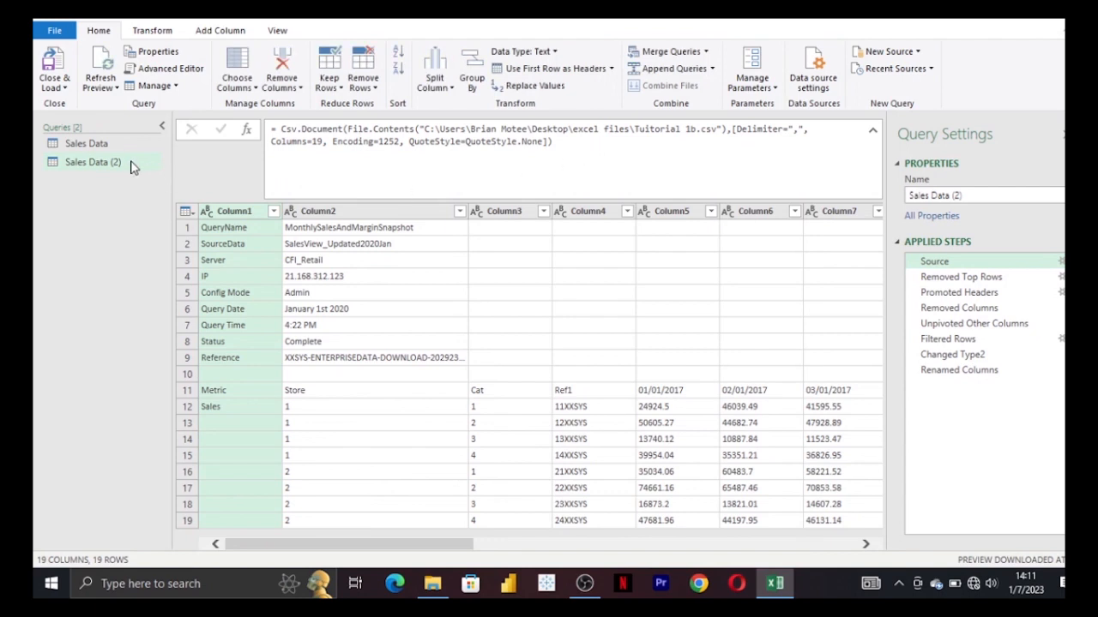
- Check which dates the Date column contains in the duplicated query's Renamed Columns step, leaving the filter unapplied
click(987, 371)
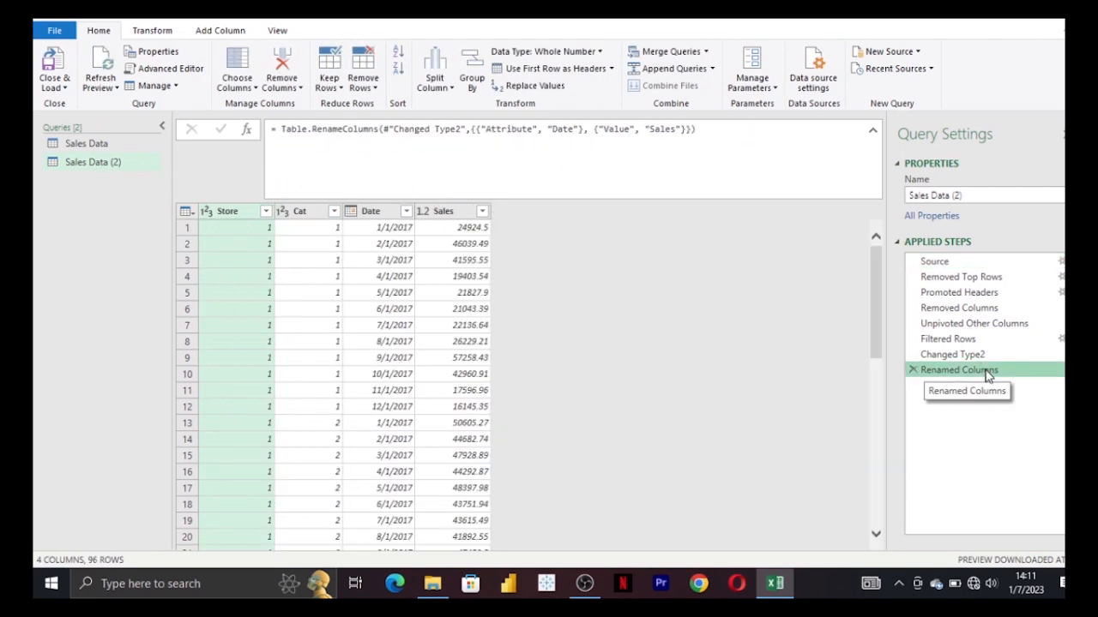
click(873, 130)
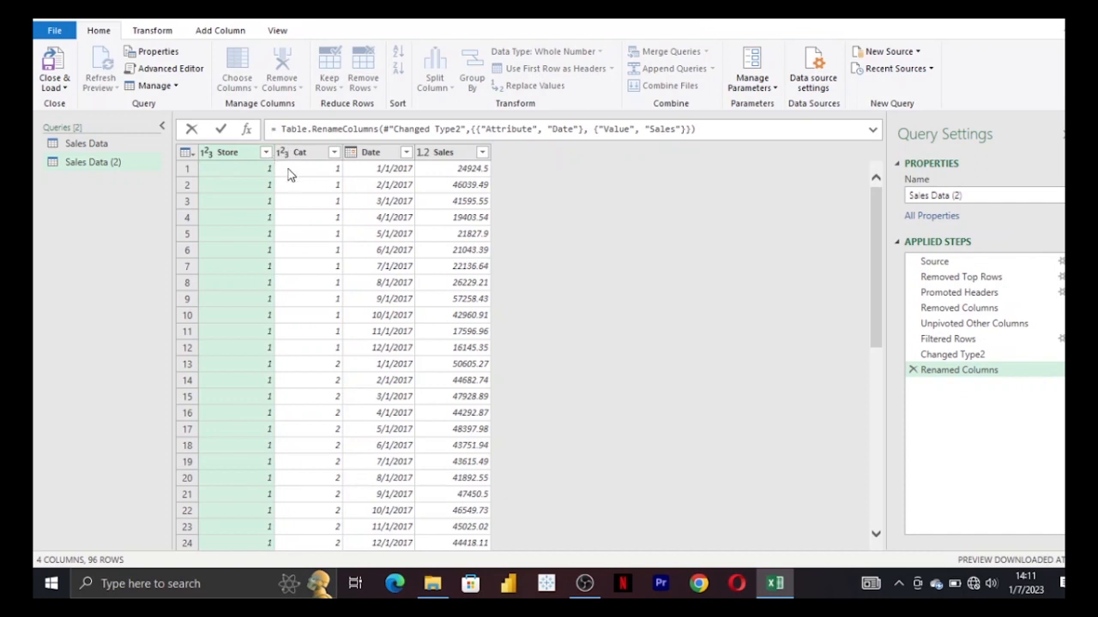
click(410, 154)
click(407, 153)
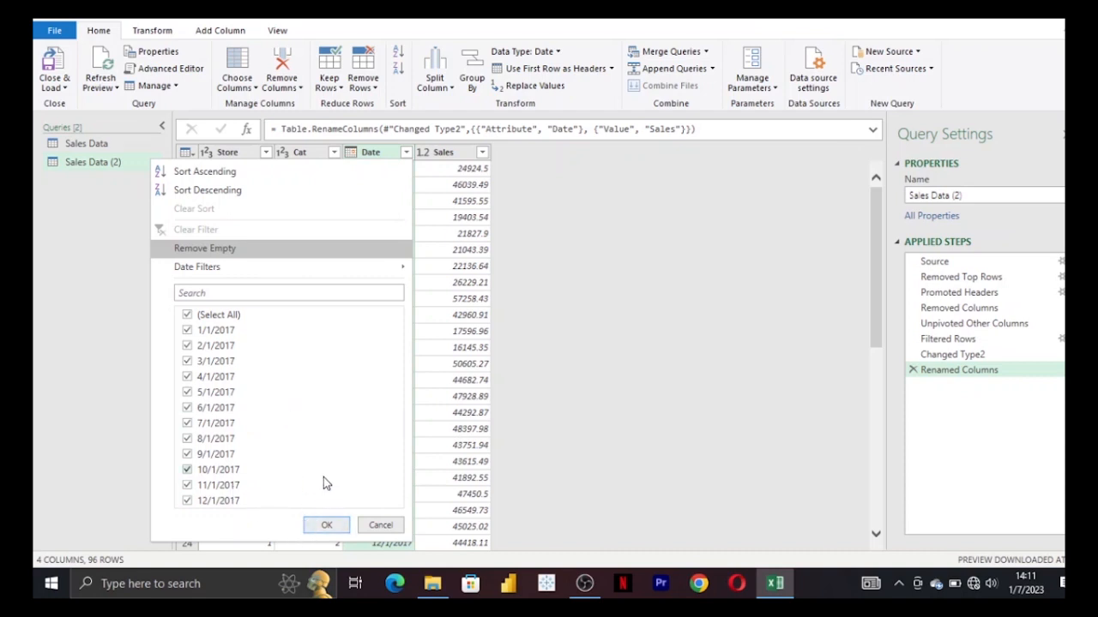
click(382, 524)
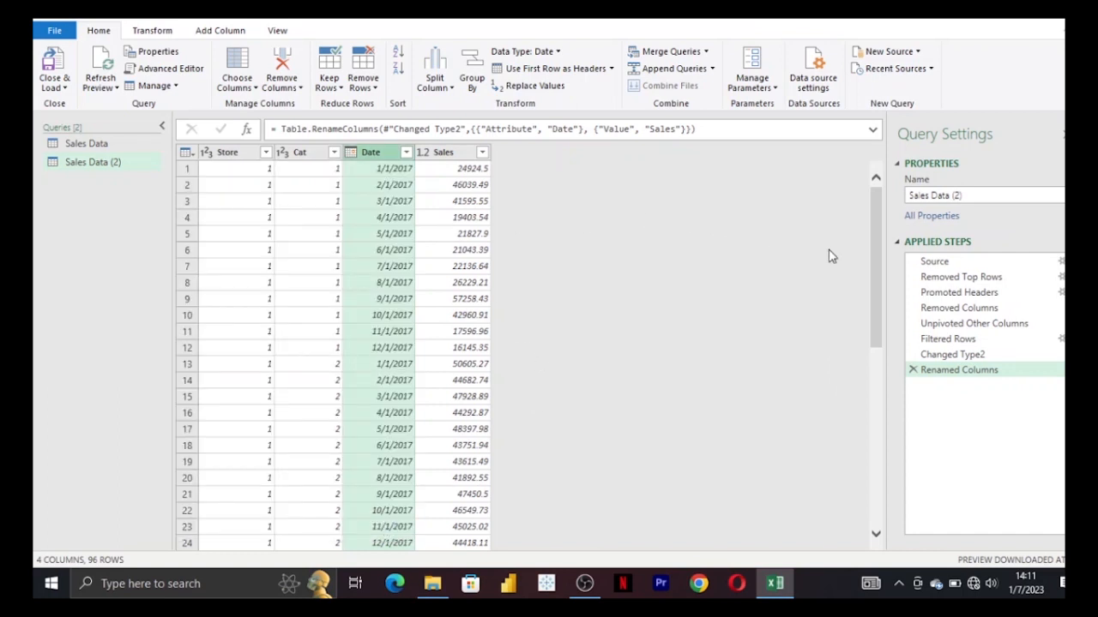
- Remove the Columns=19 argument from the duplicated query's Source step formula
click(941, 261)
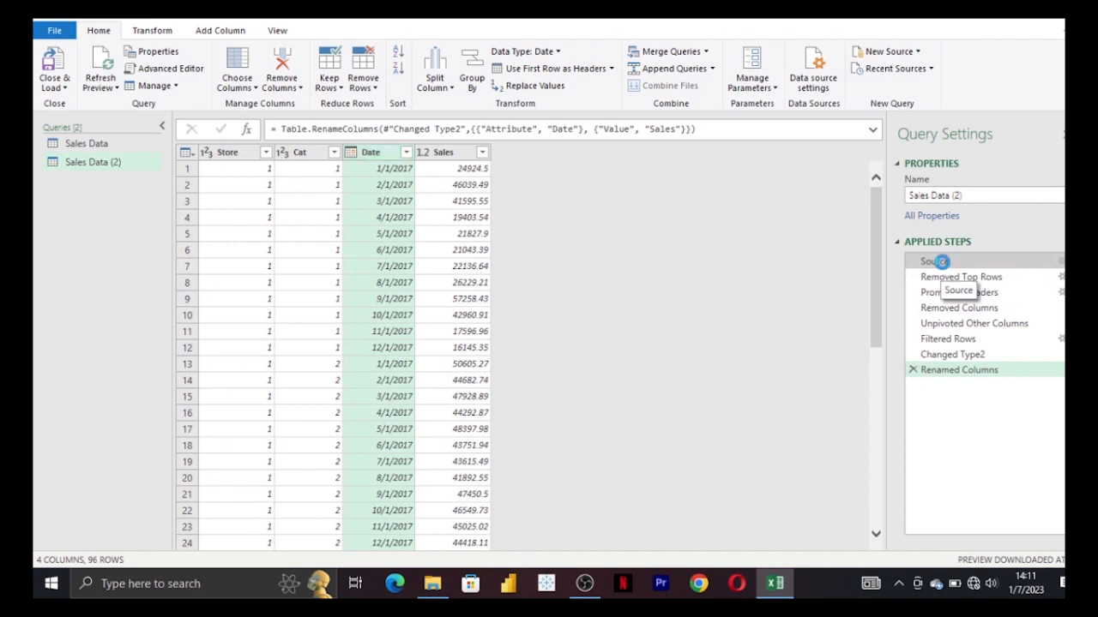
click(874, 130)
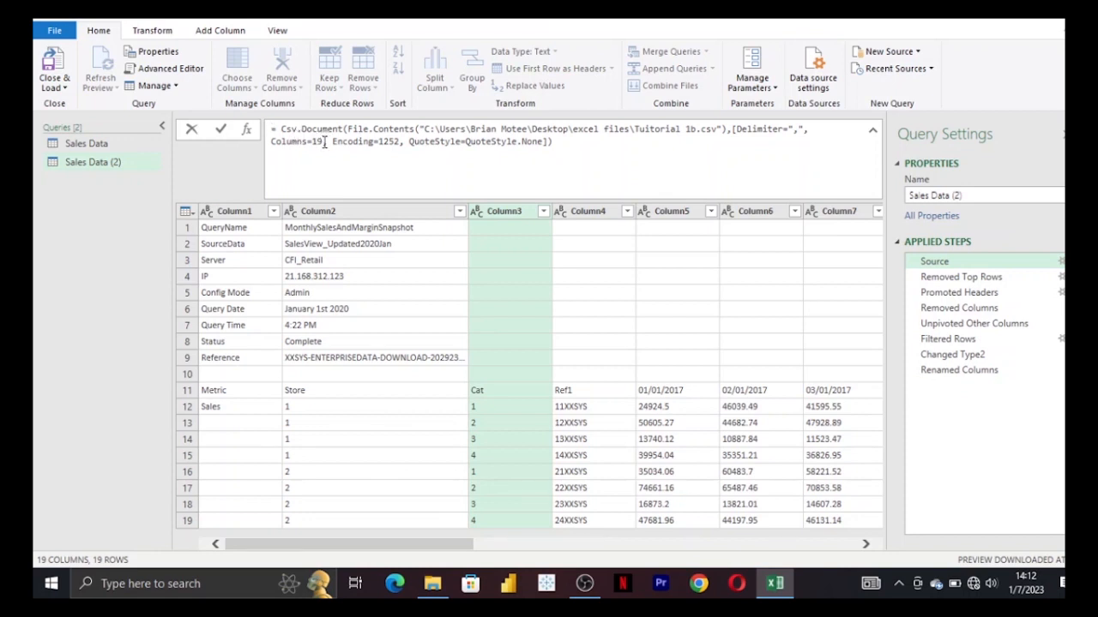
drag(326, 142, 271, 143)
key(Delete)
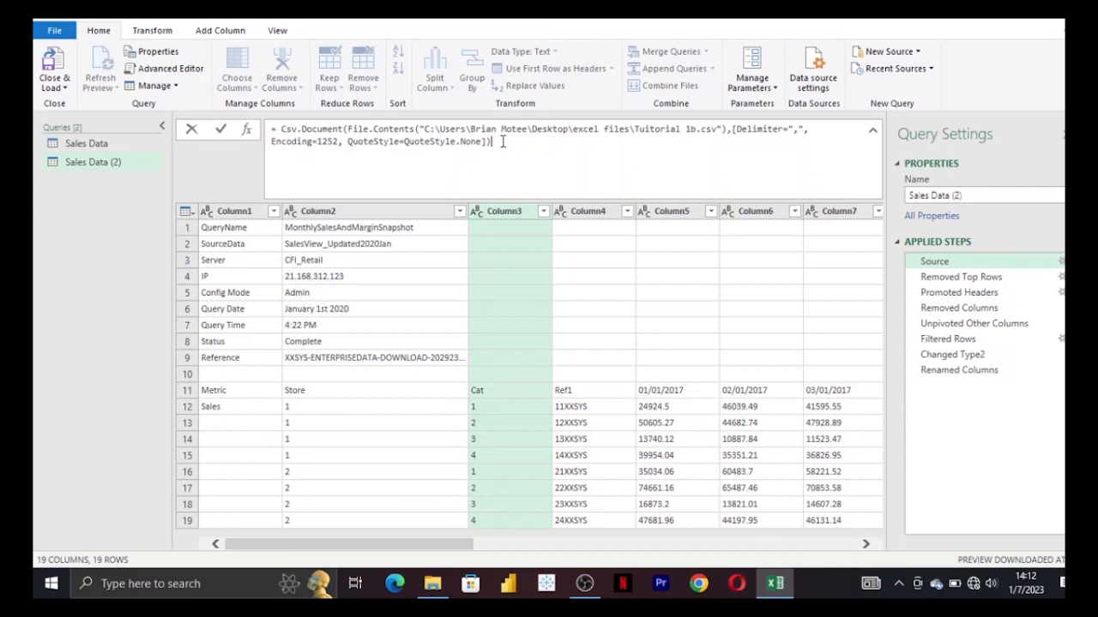
key(Return)
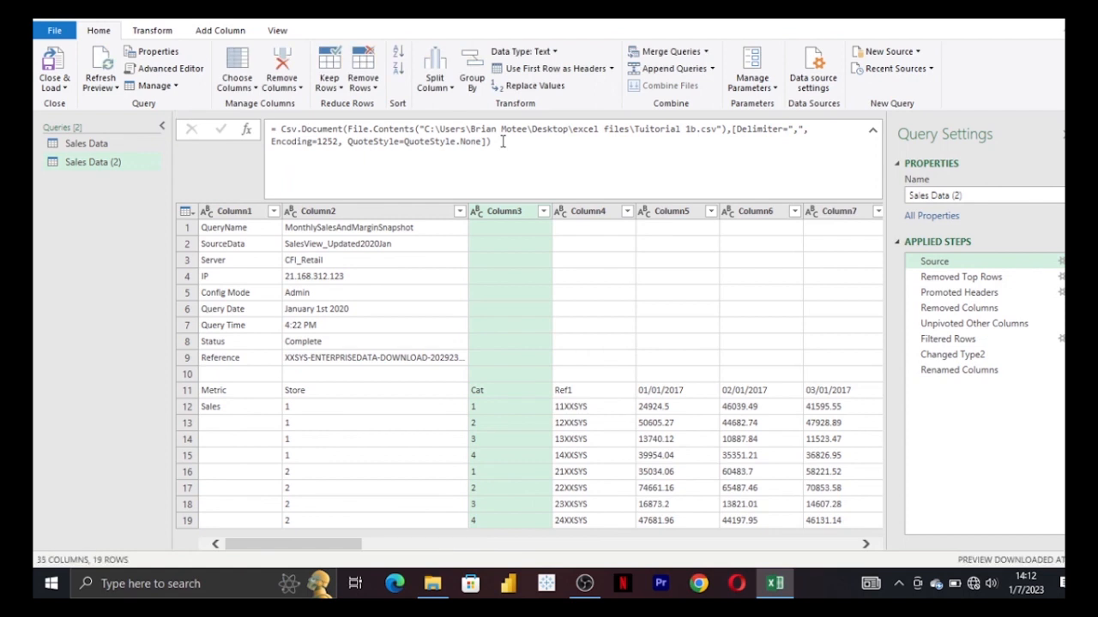
- Recheck the dates listed in the Date column at the Renamed Columns step without filtering, and collapse the expanded formula
click(962, 379)
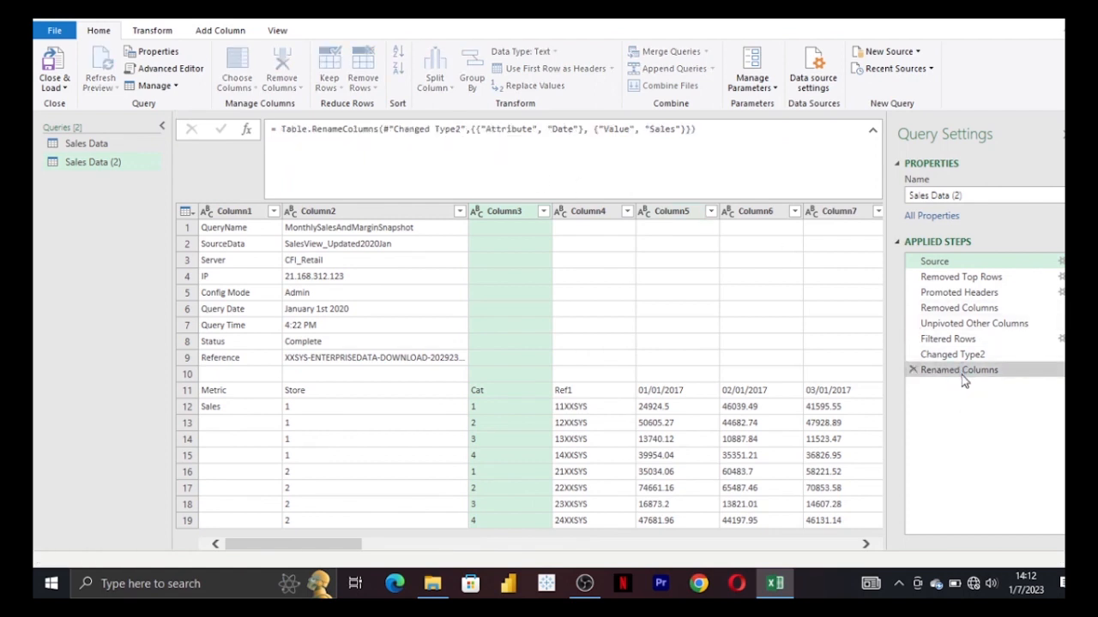
click(406, 212)
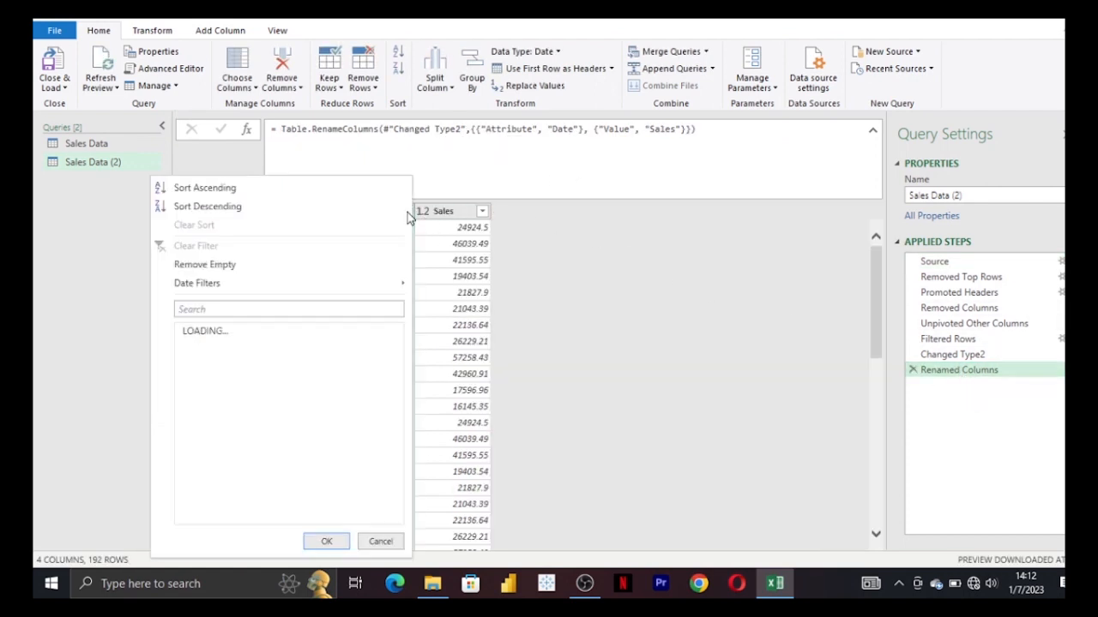
scroll(275, 431, down, 4)
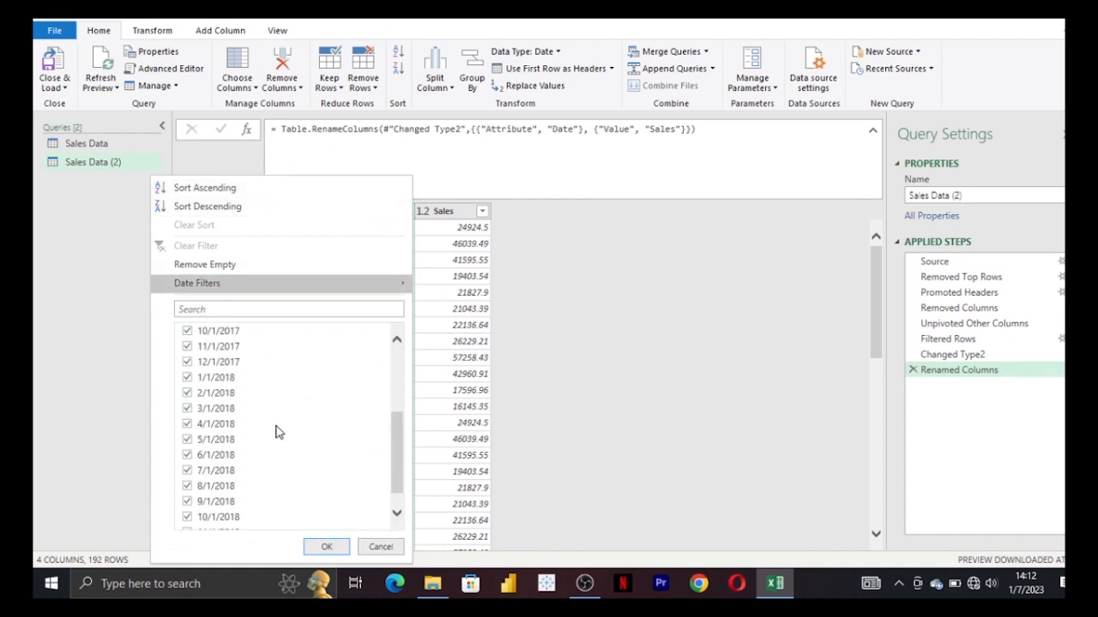
scroll(227, 414, down, 1)
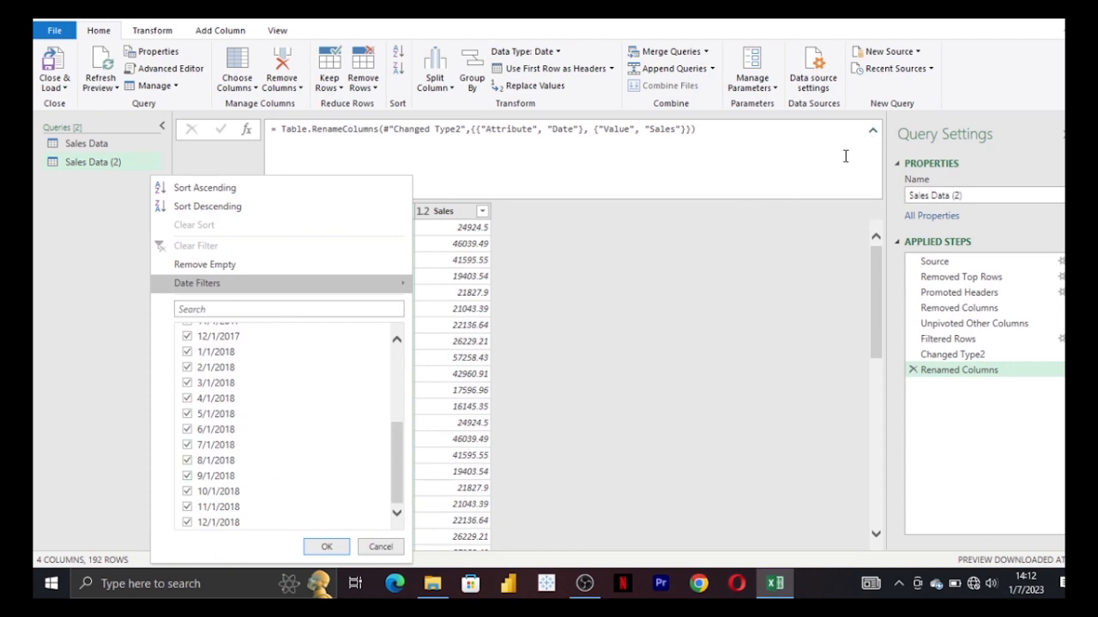
click(380, 548)
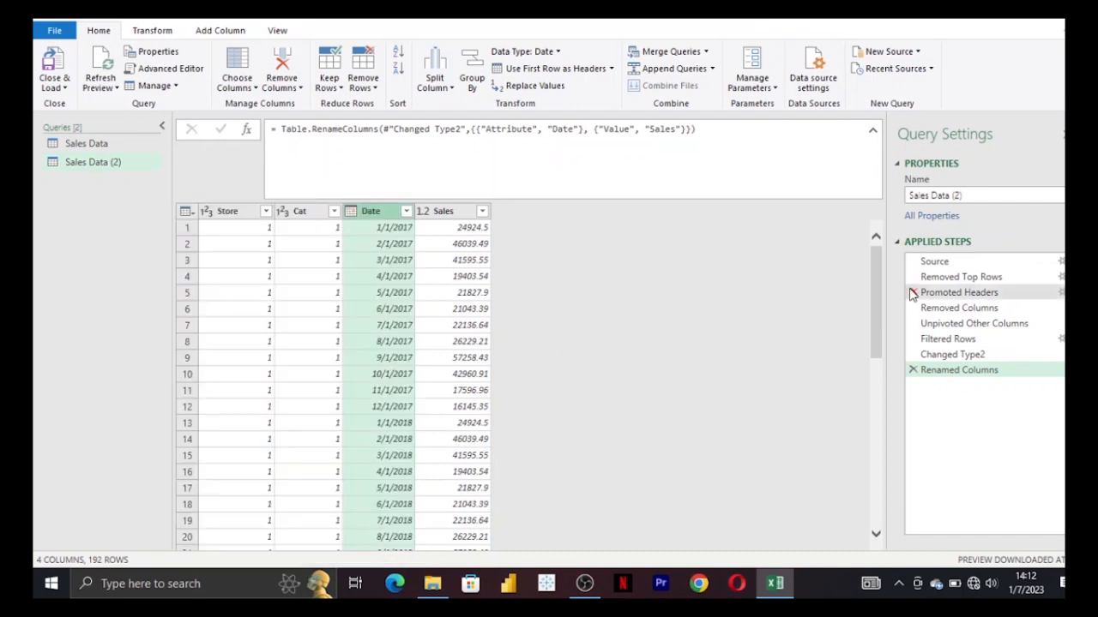
click(873, 134)
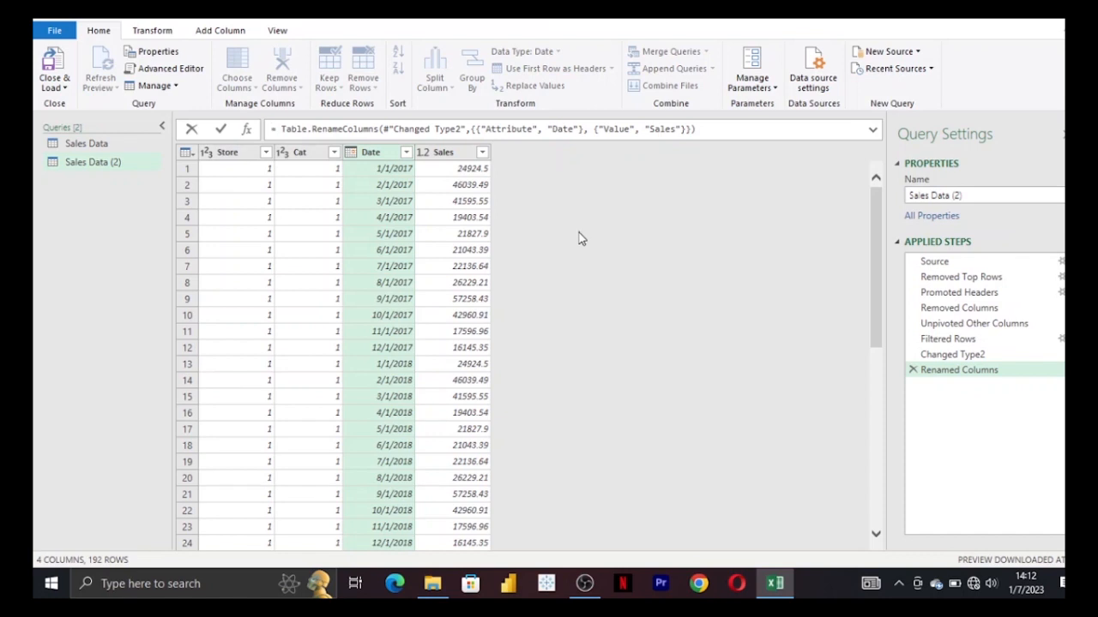
- Open the Tuitorial 1c file from the excel files folder in File Explorer and return to the Power Query editor
click(432, 585)
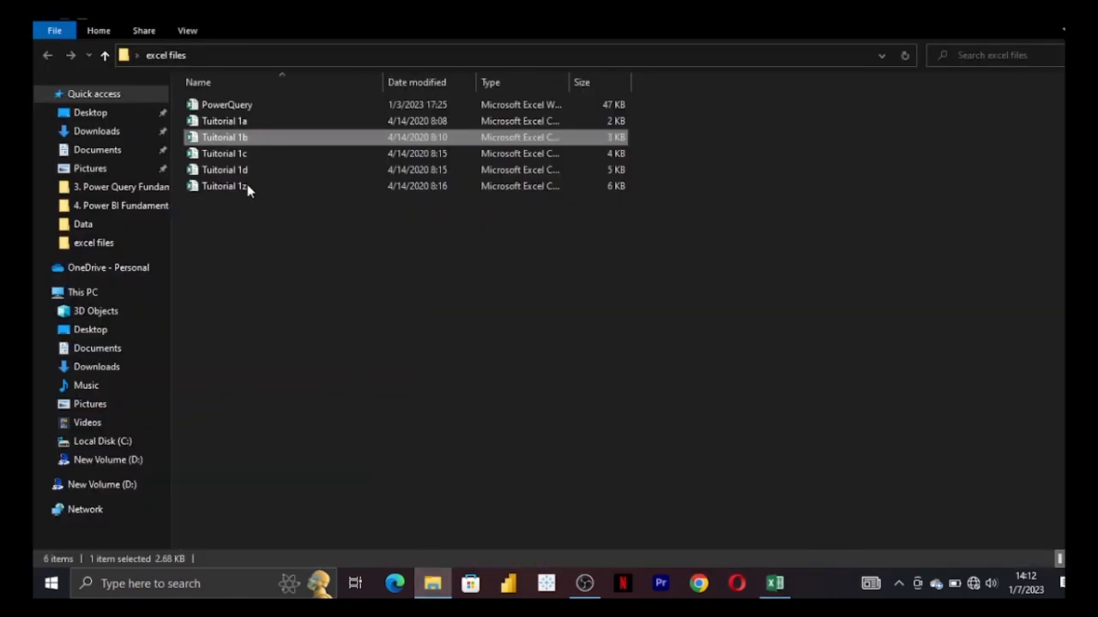
click(243, 154)
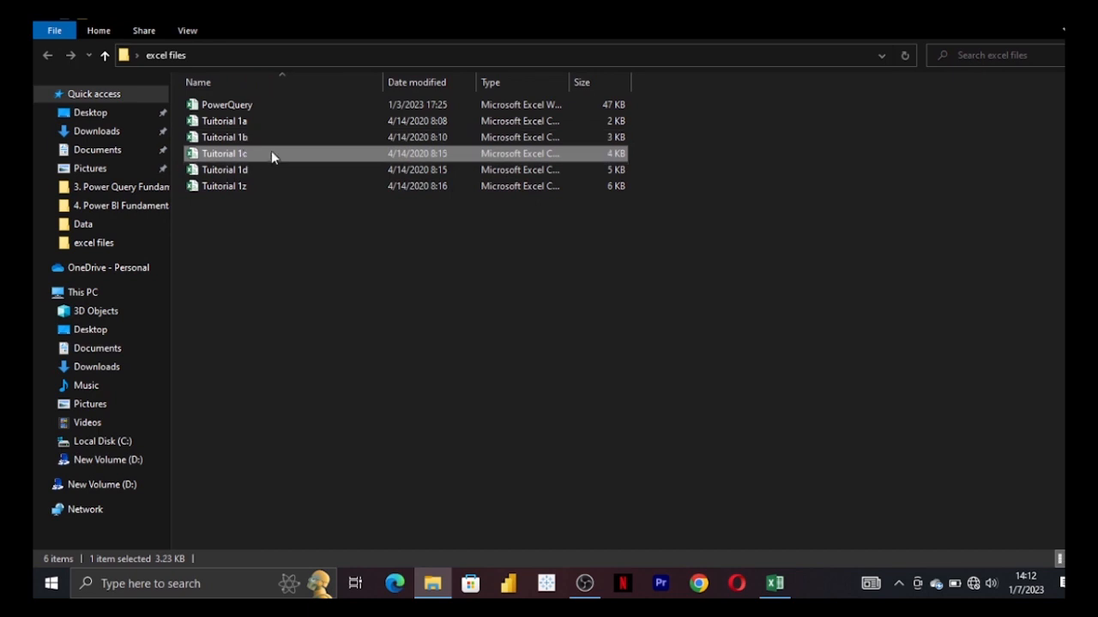
key(alt+Tab)
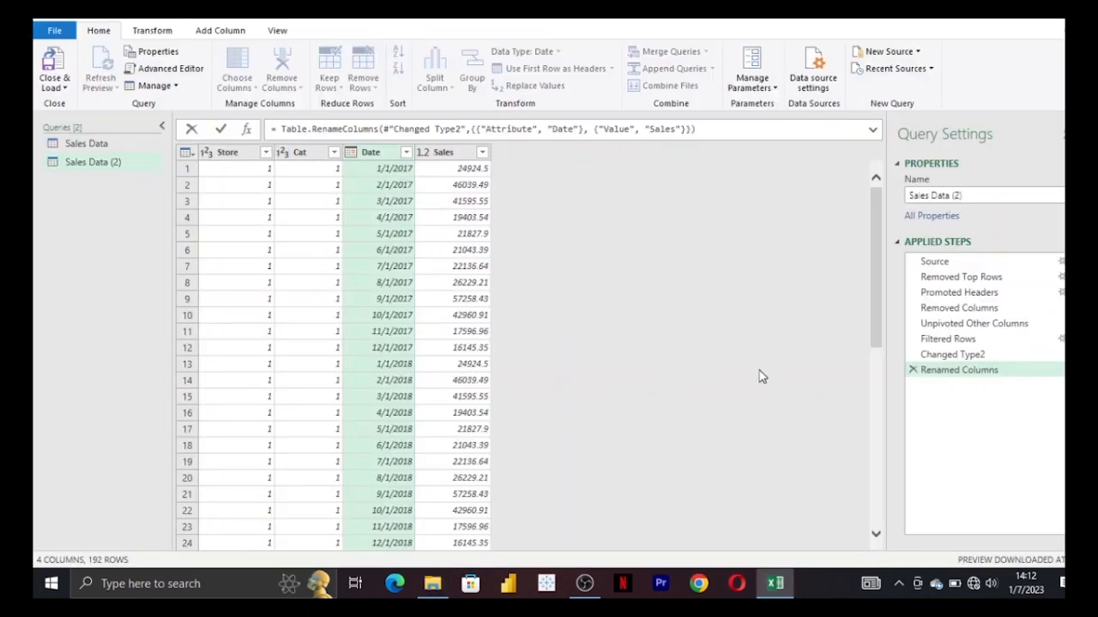
- Close the Power Query editor, load the duplicated query as a connection only, and return to the Book1 workbook
click(66, 87)
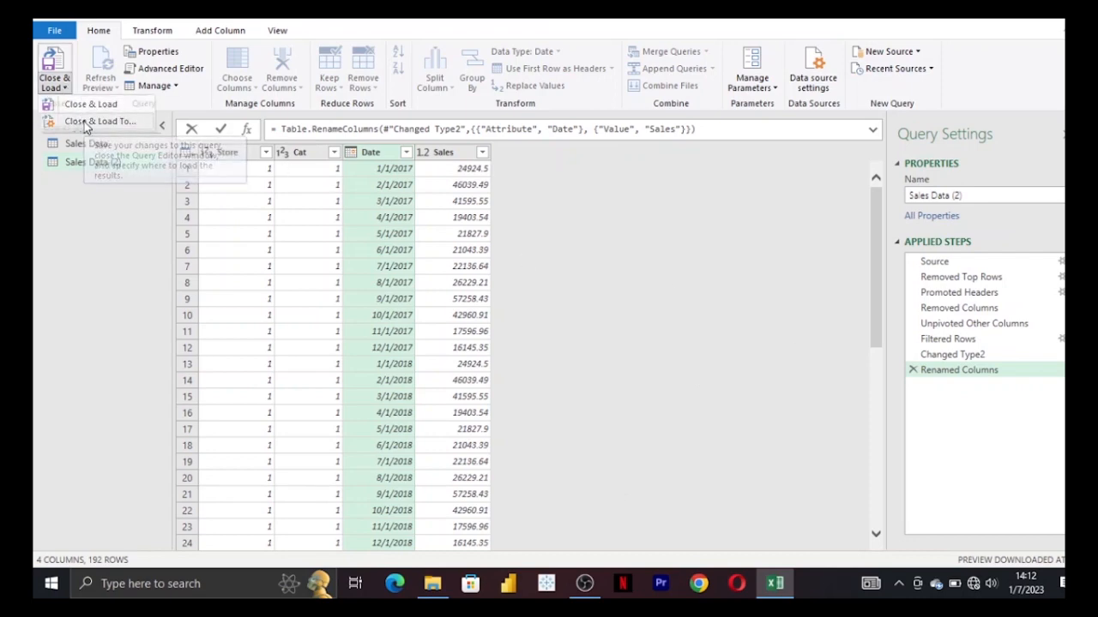
click(85, 121)
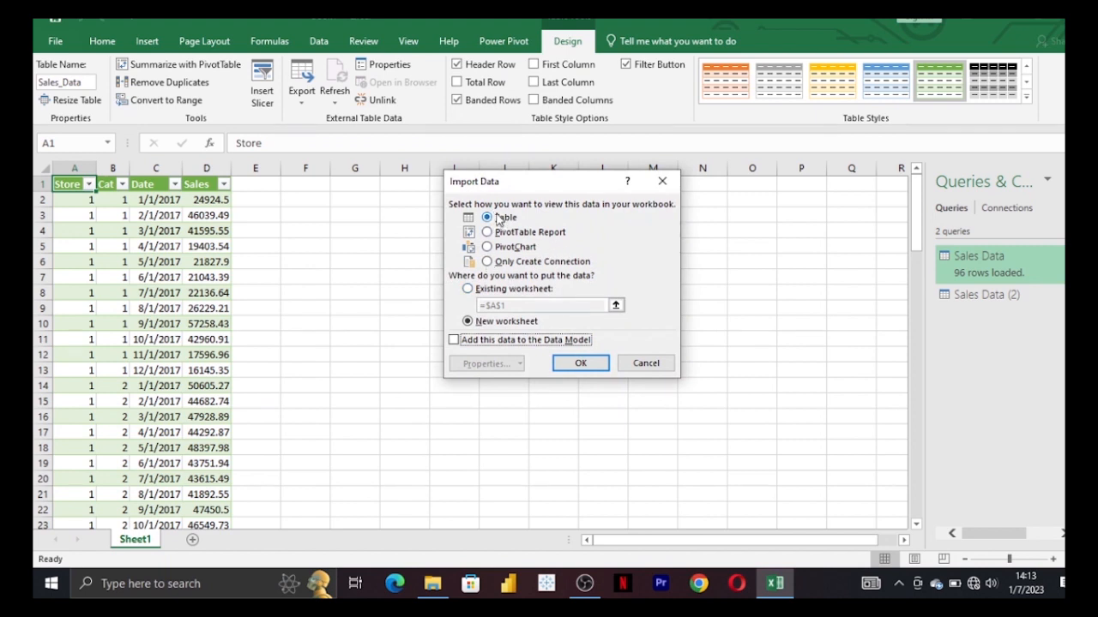
click(487, 263)
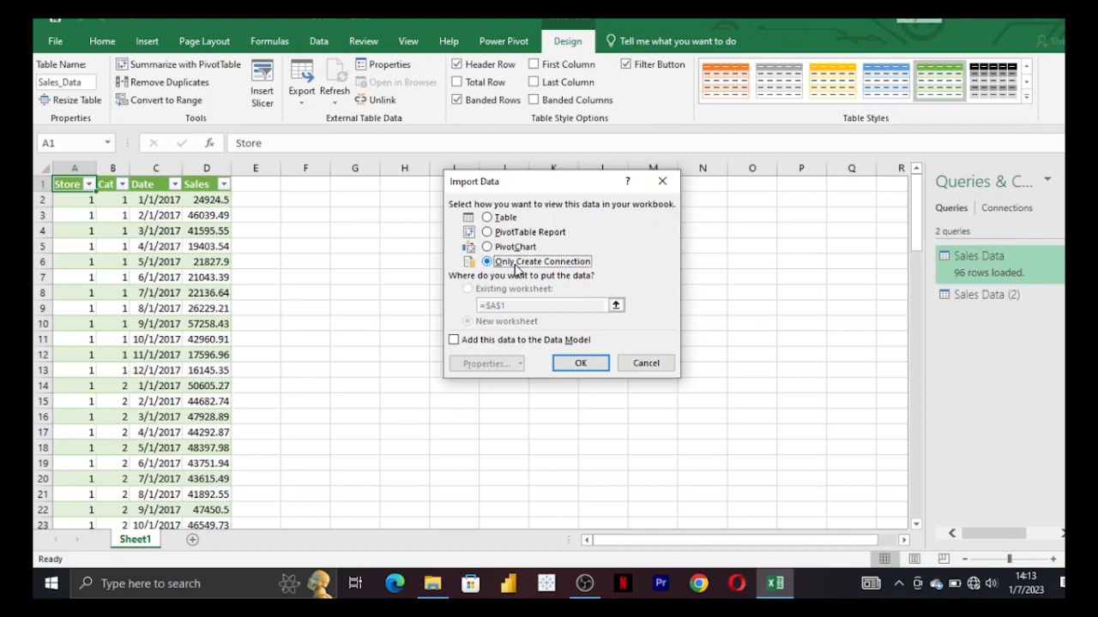
click(580, 364)
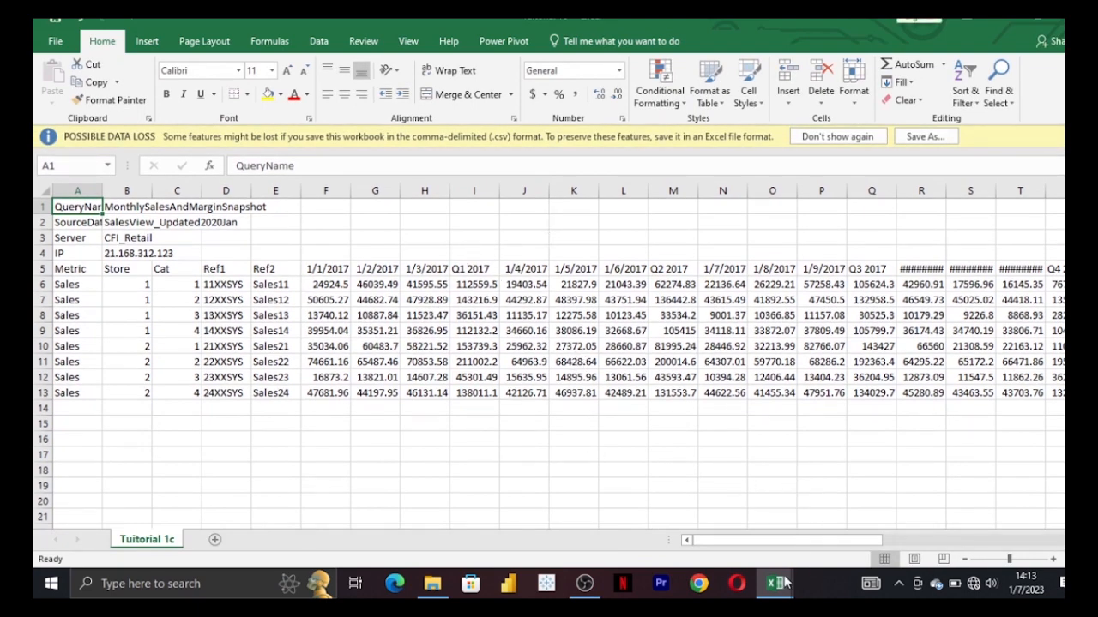
mouse_move(777, 588)
click(703, 529)
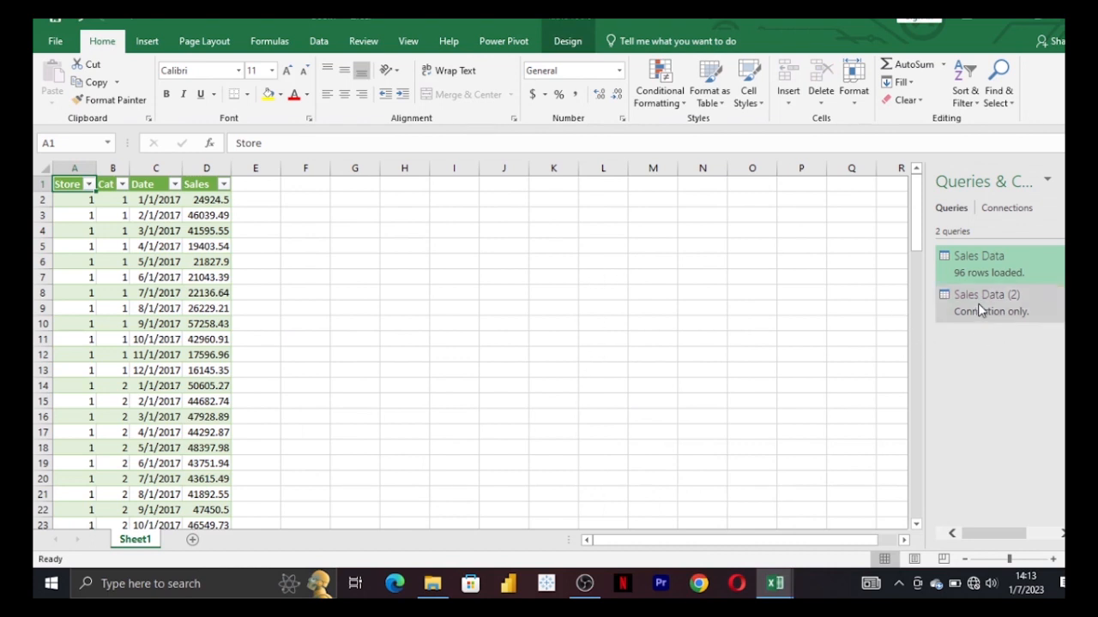
mouse_move(982, 311)
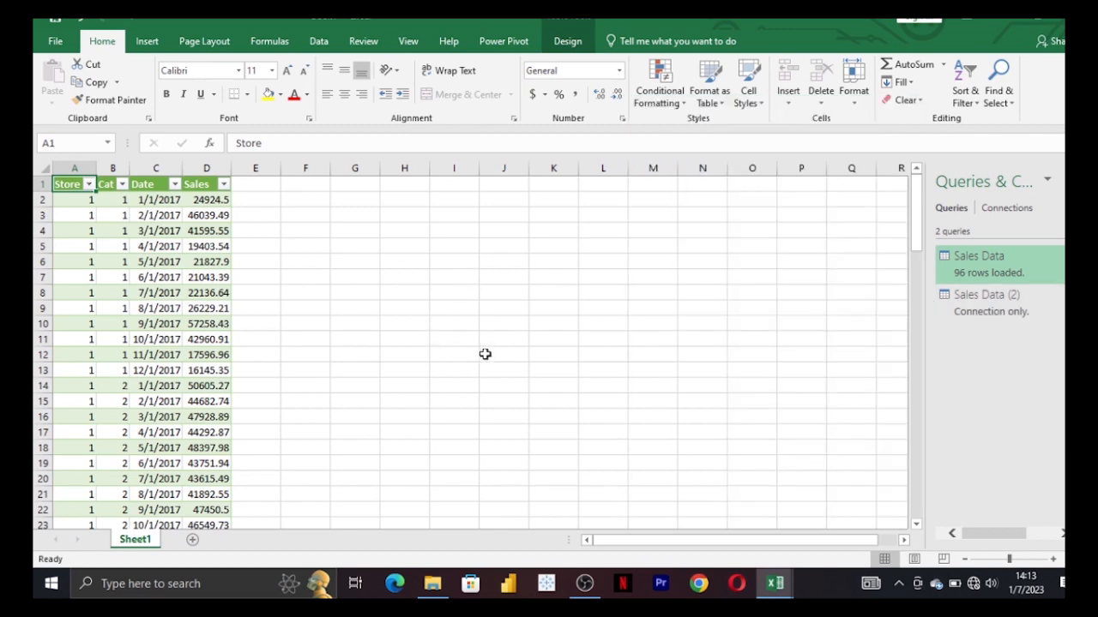
- Switch to the Tuitorial 1c workbook and examine its header rows and its date and quarter columns
mouse_move(774, 583)
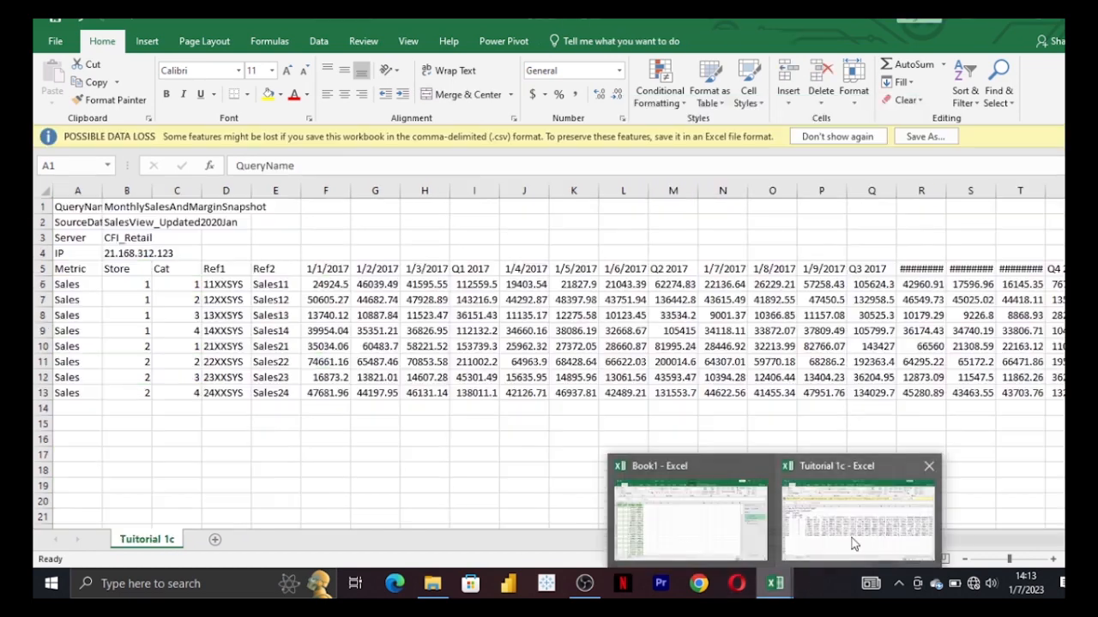
click(851, 538)
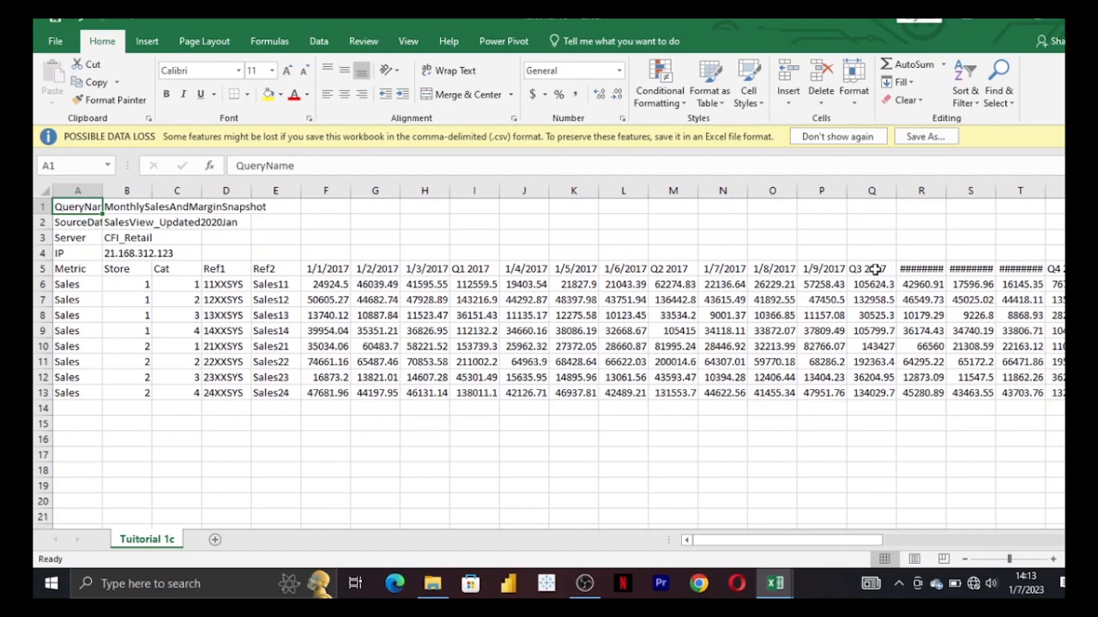
drag(817, 541, 716, 539)
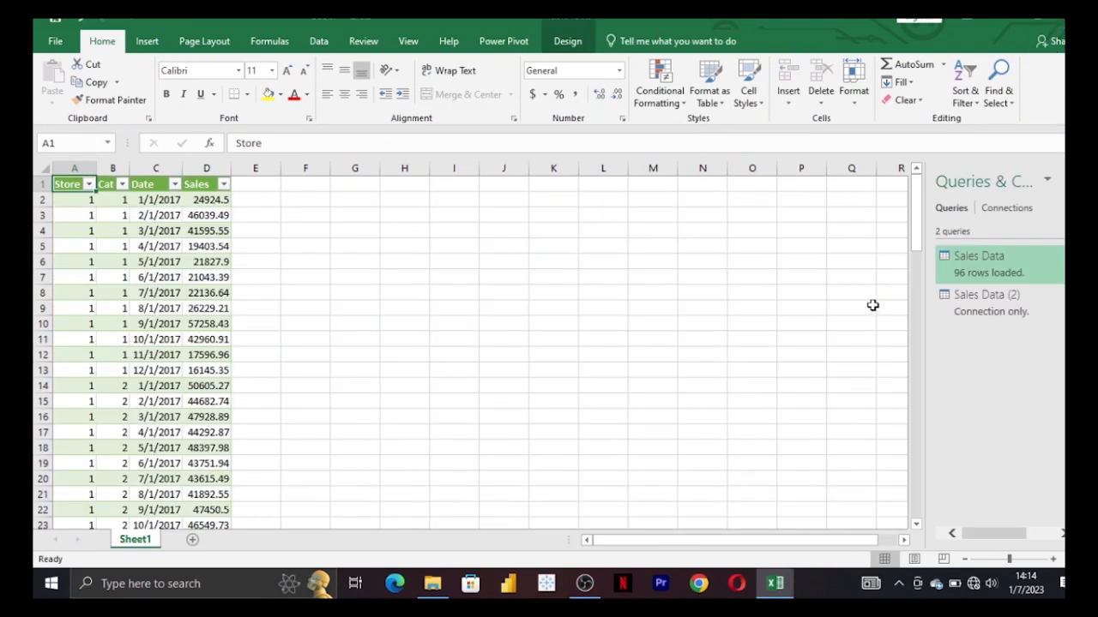
- Open the Sales Data (2) query in Power Query and import Tuitorial 1c.csv as a new comma-delimited query after previewing its columns
click(978, 315)
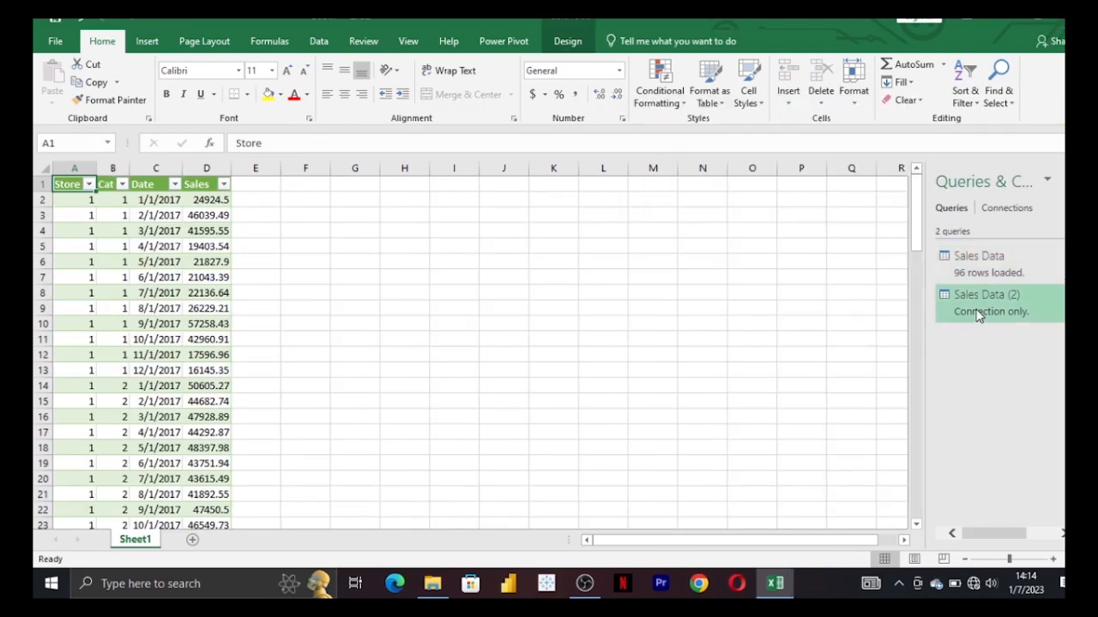
double_click(968, 301)
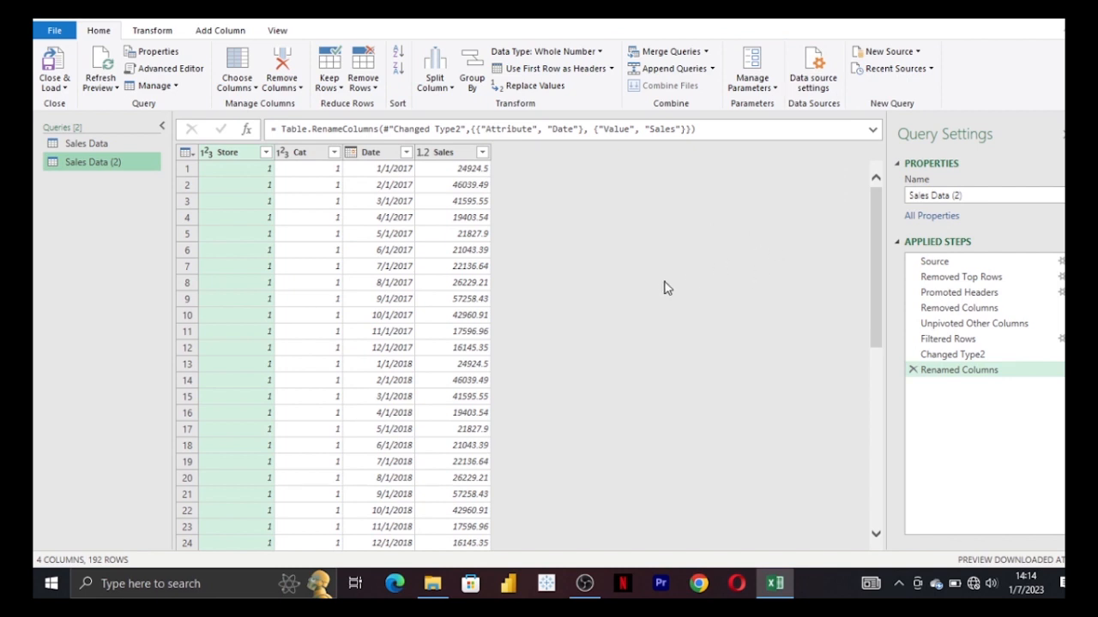
click(917, 52)
mouse_move(927, 72)
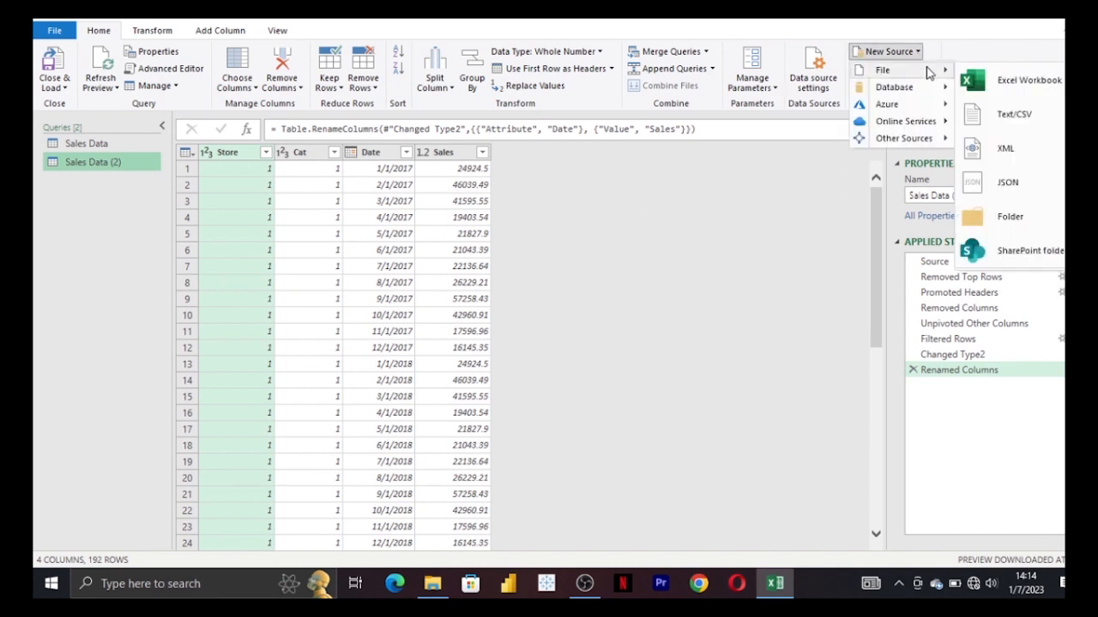
click(980, 117)
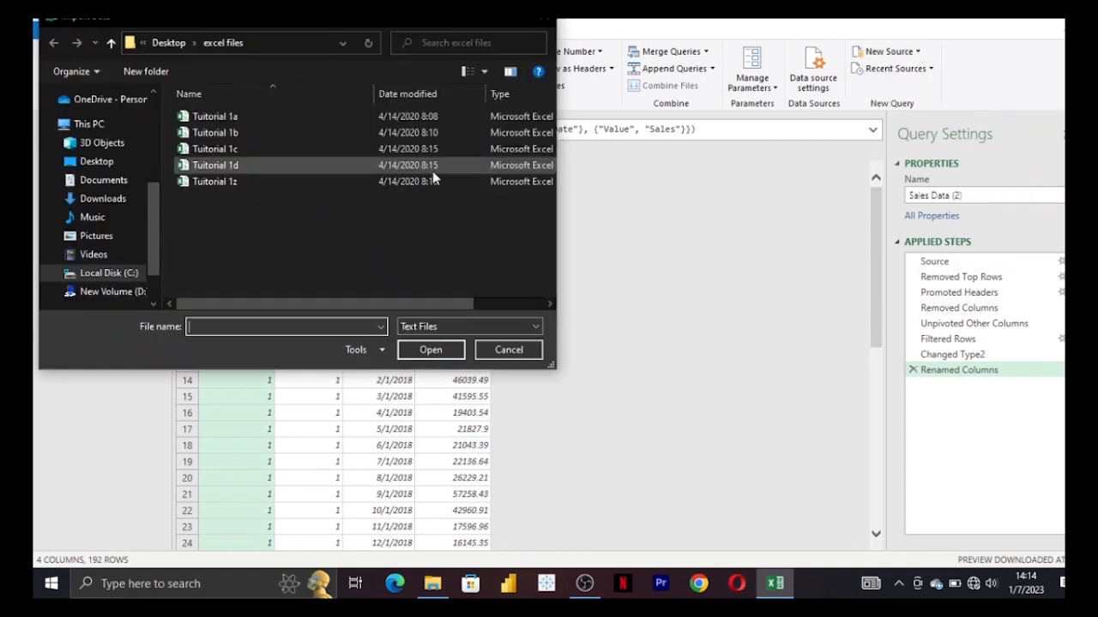
click(275, 151)
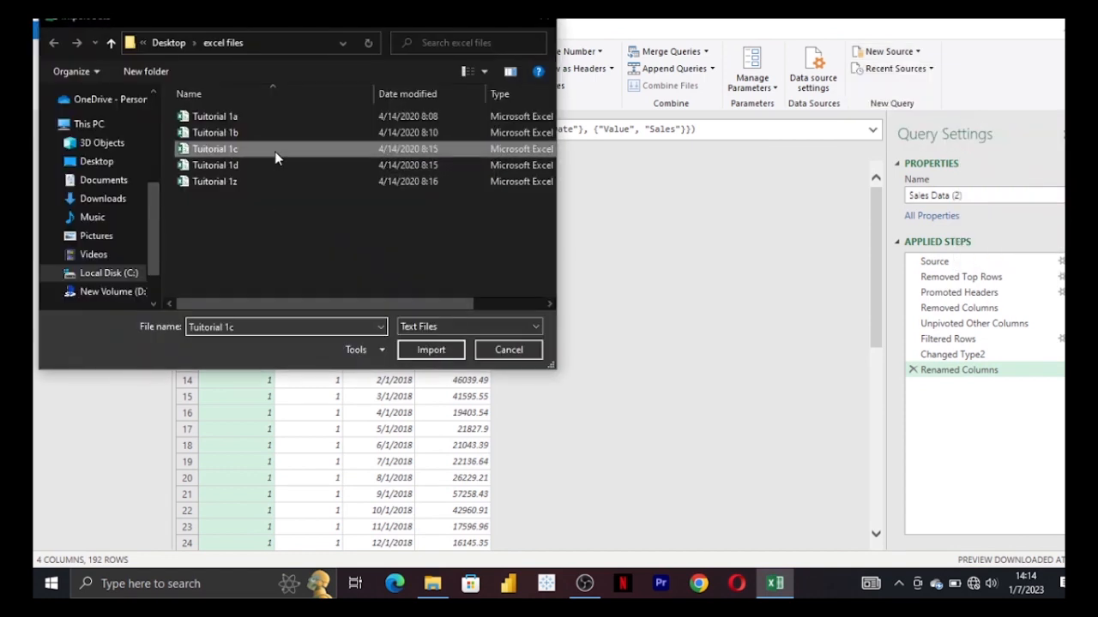
click(434, 352)
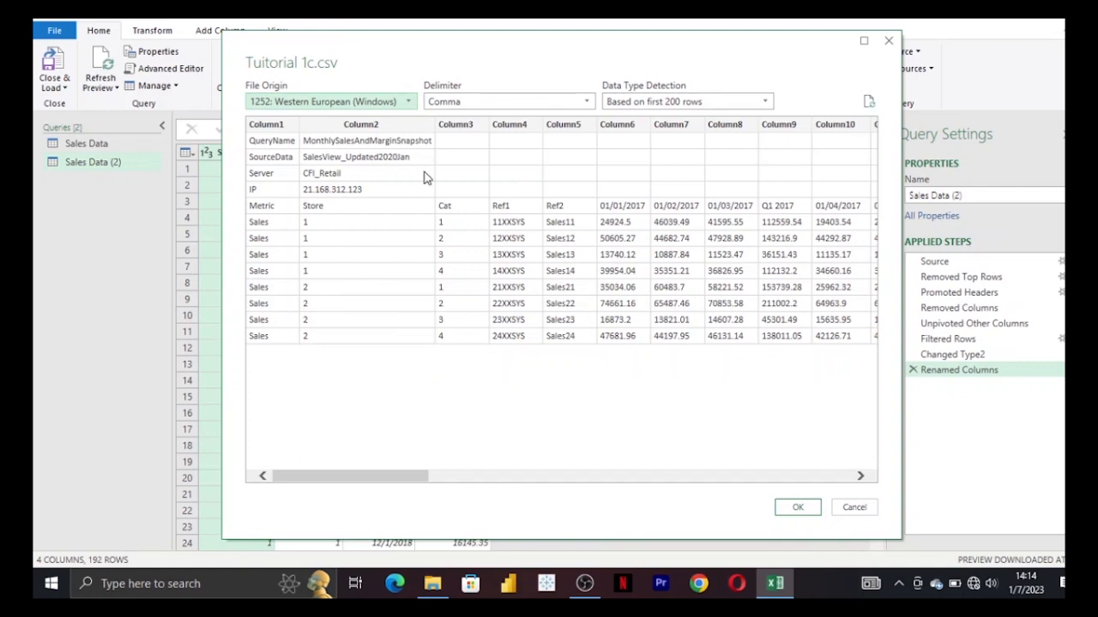
drag(417, 478, 628, 476)
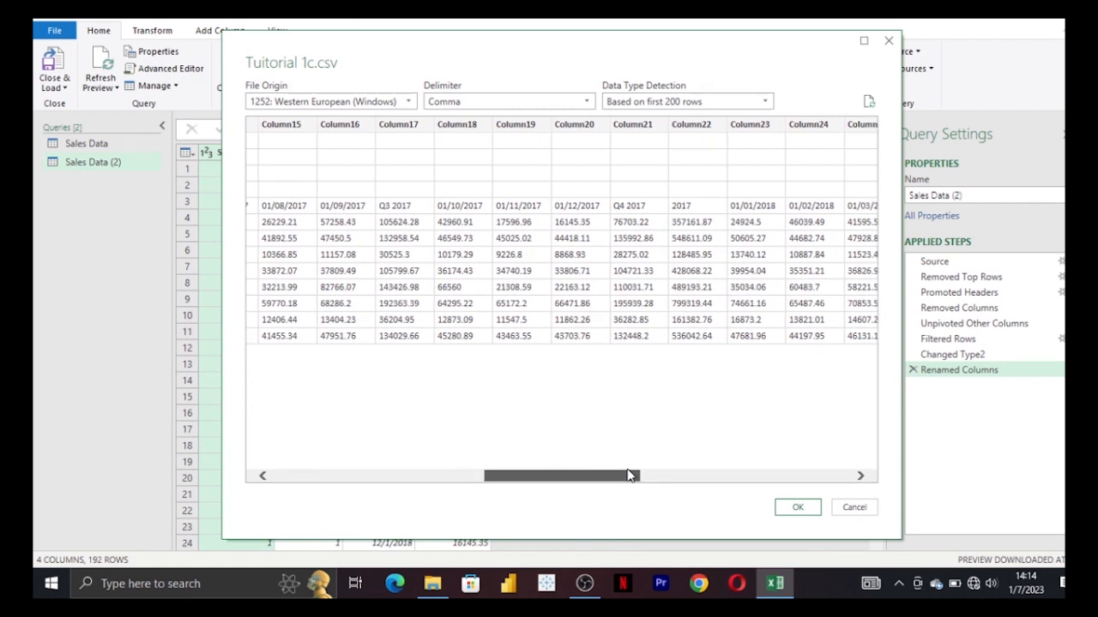
drag(631, 476, 390, 470)
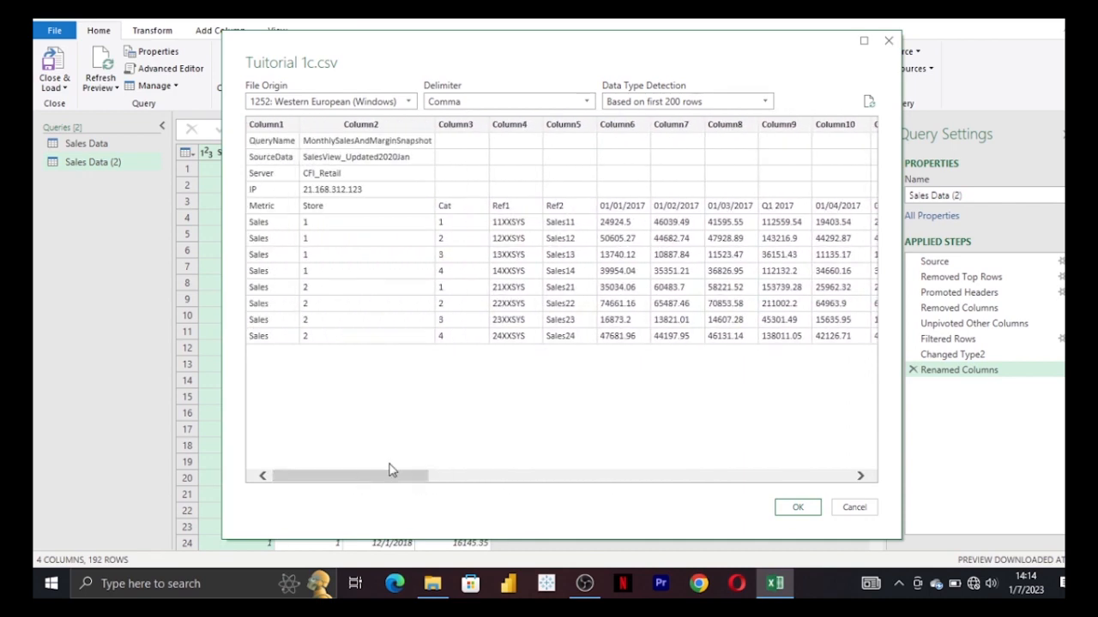
click(798, 509)
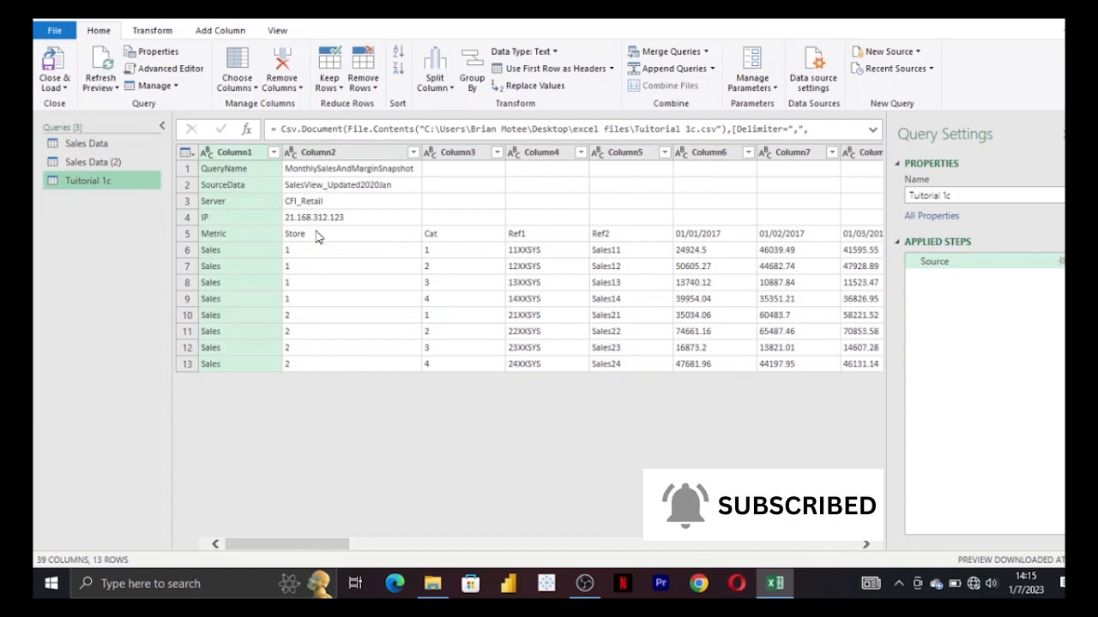
- Remove the top 4 rows from the Tuitorial 1c query and promote the first remaining row to headers
click(374, 88)
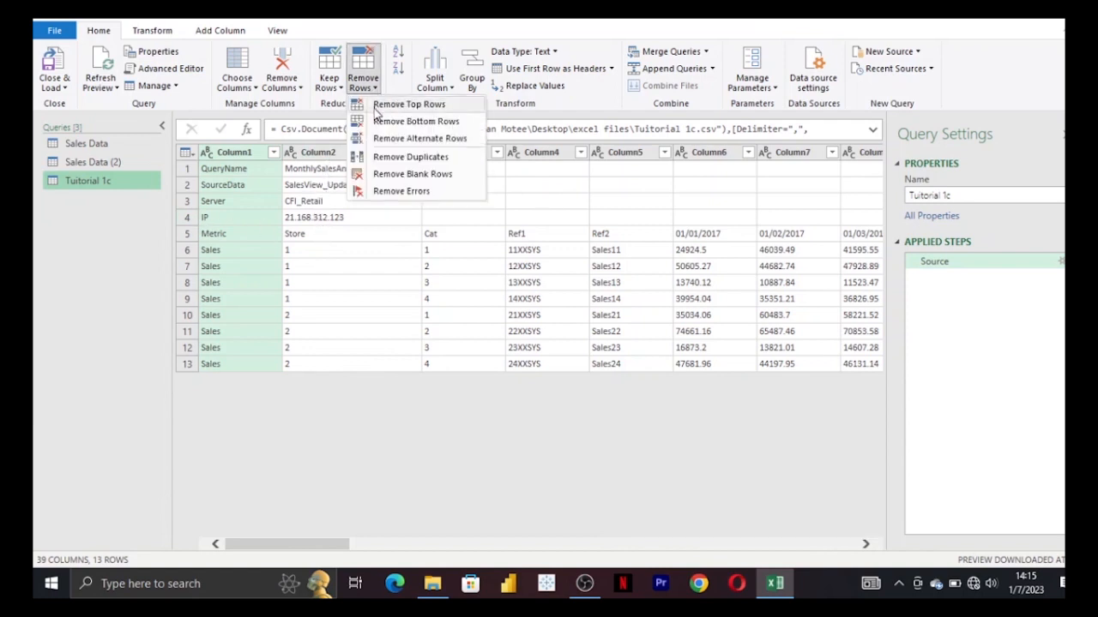
click(378, 106)
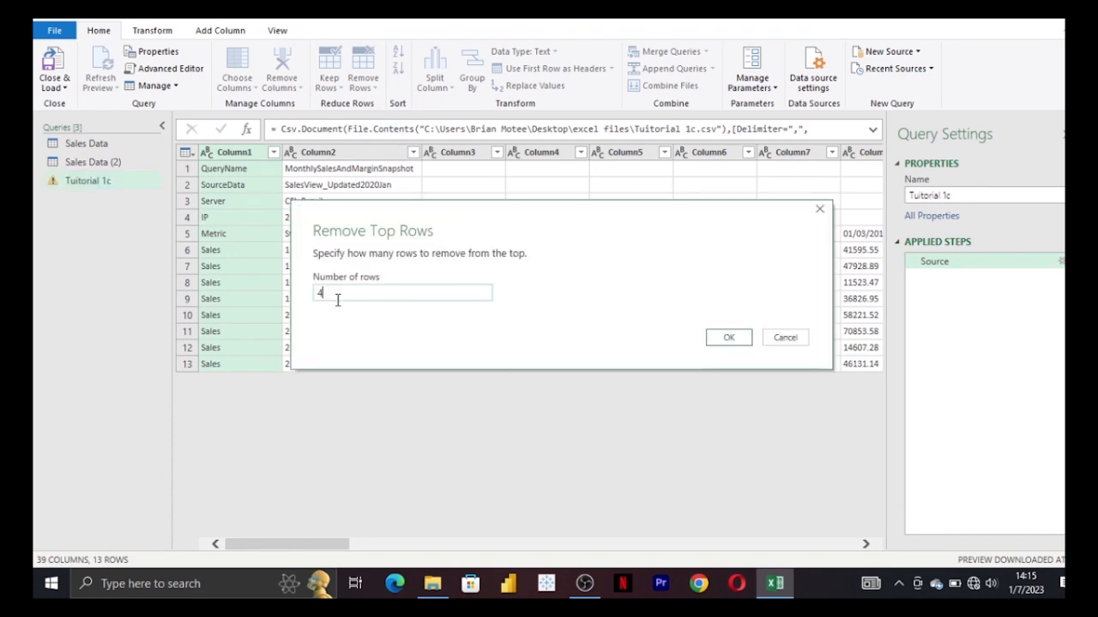
text(4)
click(724, 338)
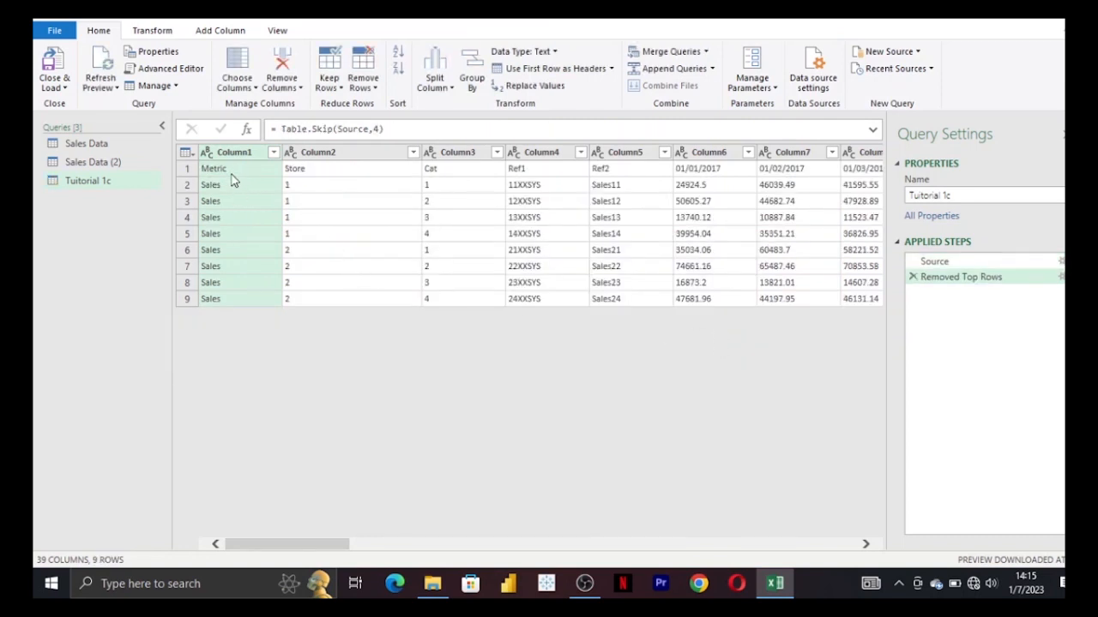
click(556, 69)
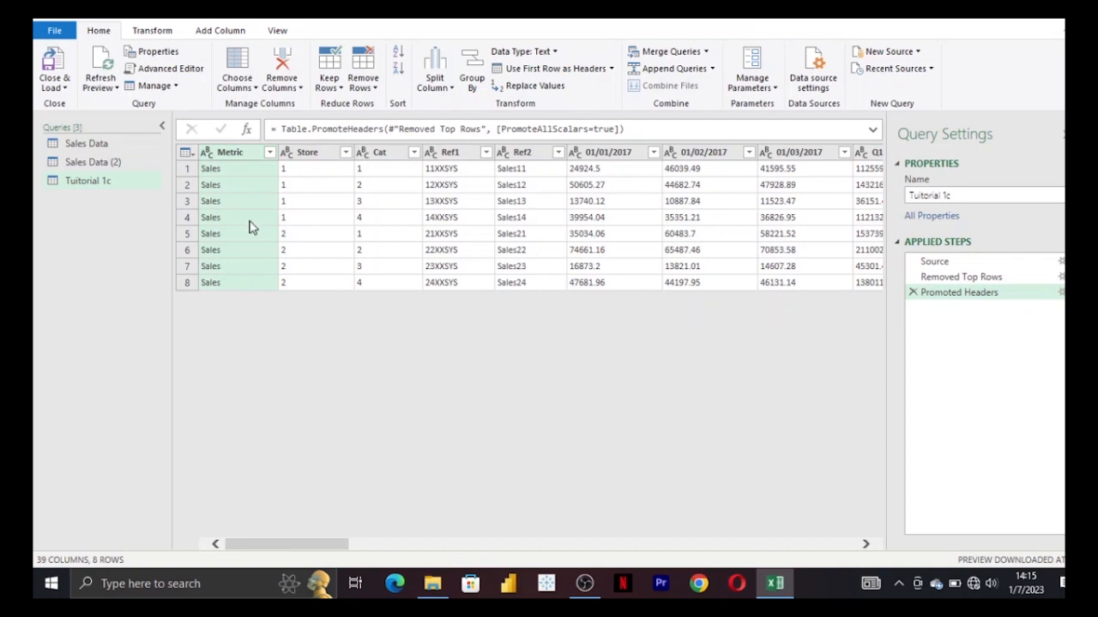
click(452, 156)
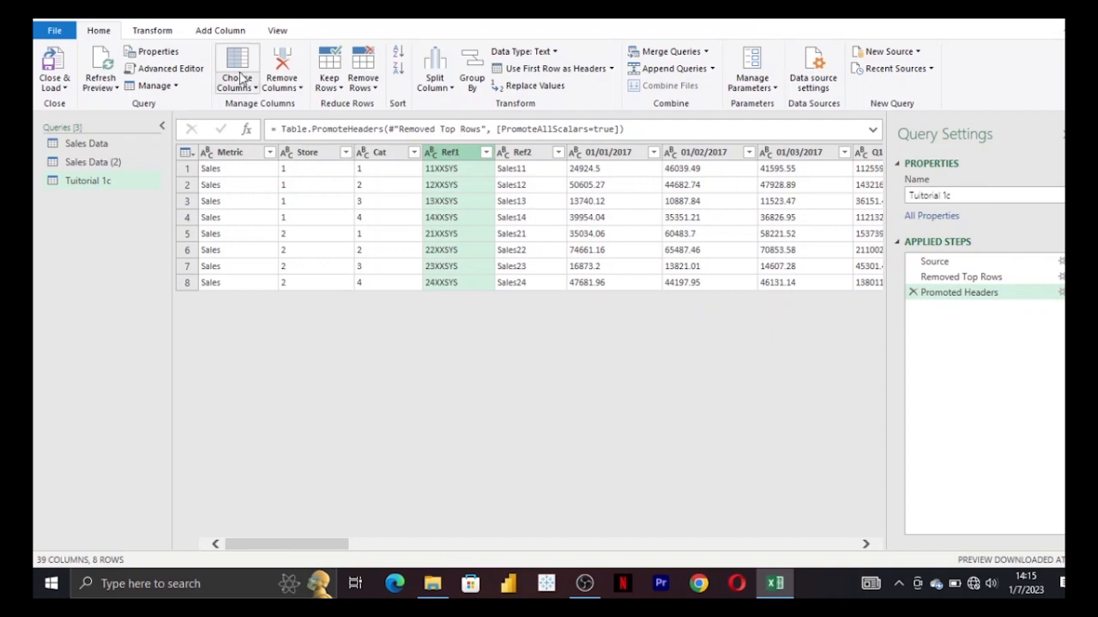
click(283, 60)
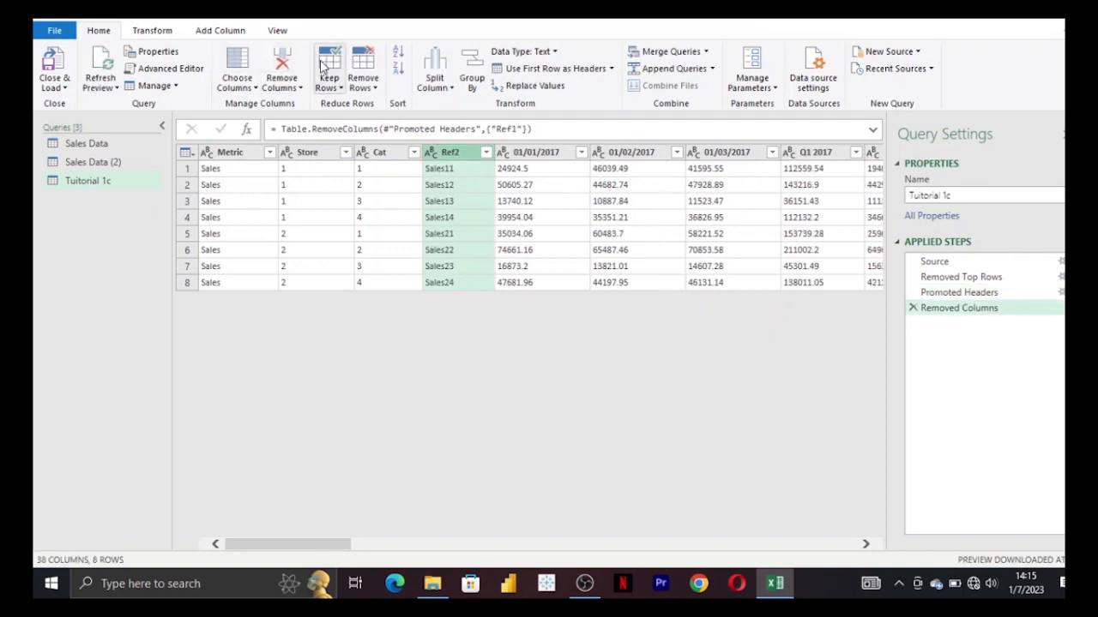
click(289, 71)
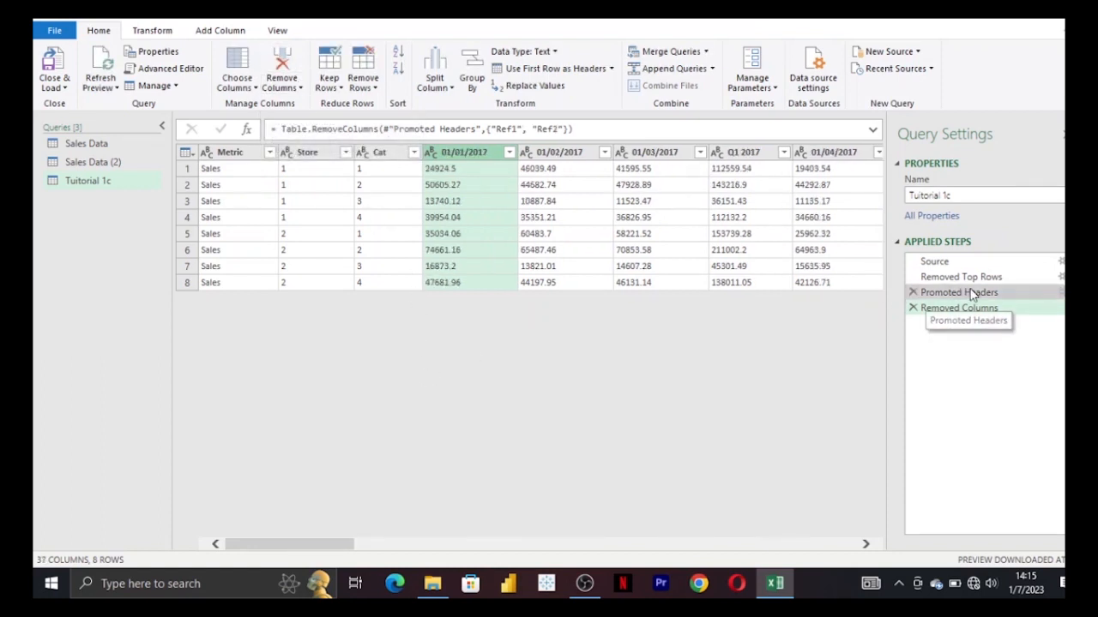
click(913, 308)
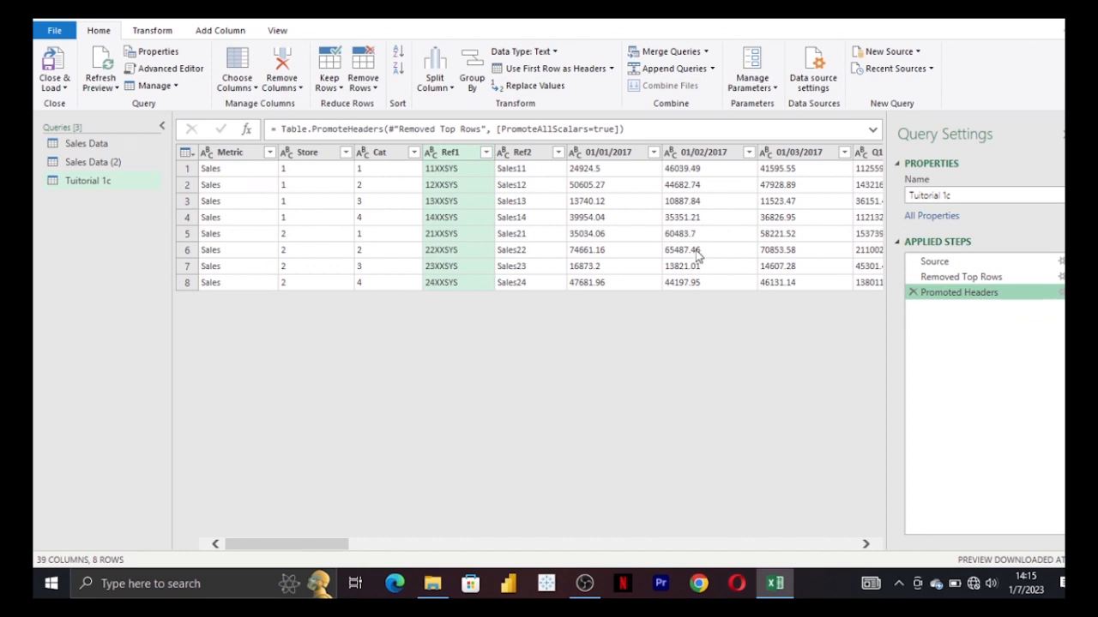
- Remove the Ref1 and Ref2 columns together from the Tuitorial 1c query
ctrl+click(521, 155)
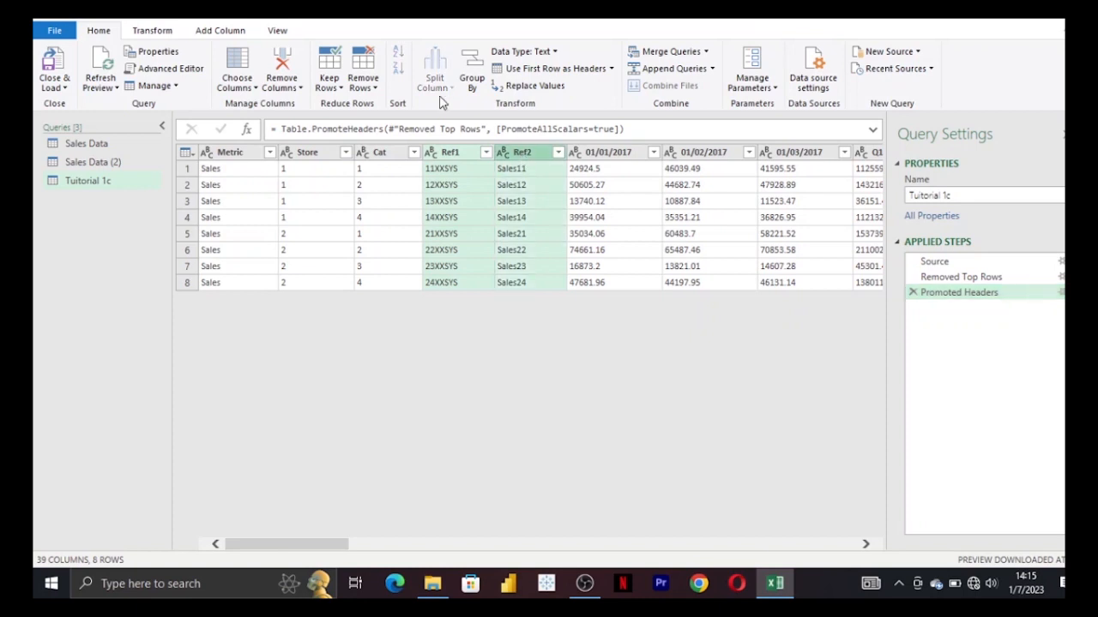
click(280, 62)
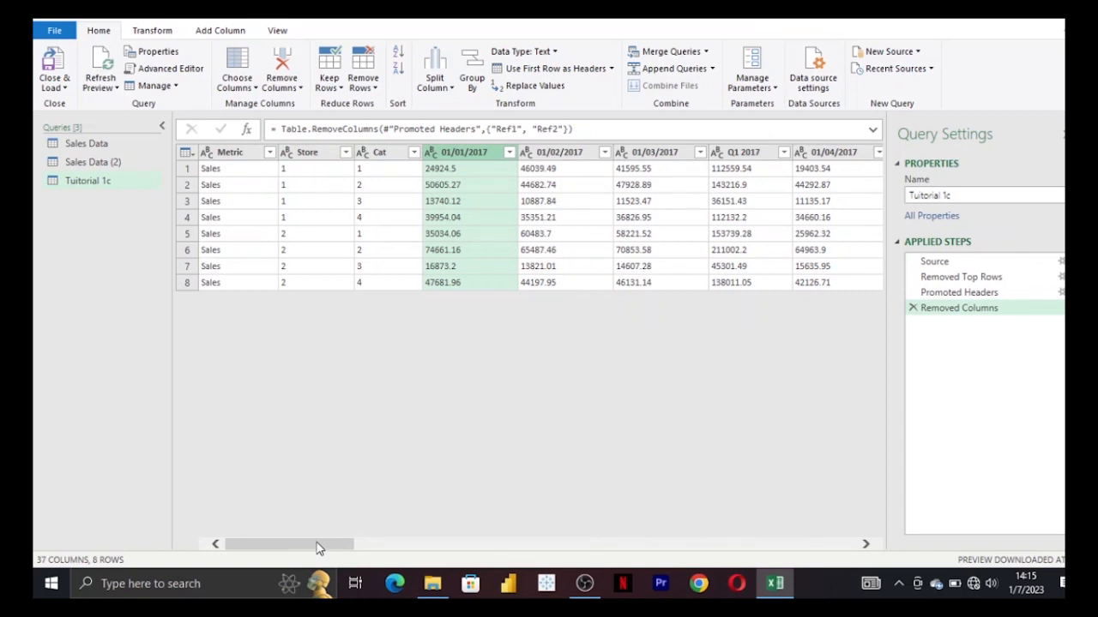
drag(317, 548, 268, 540)
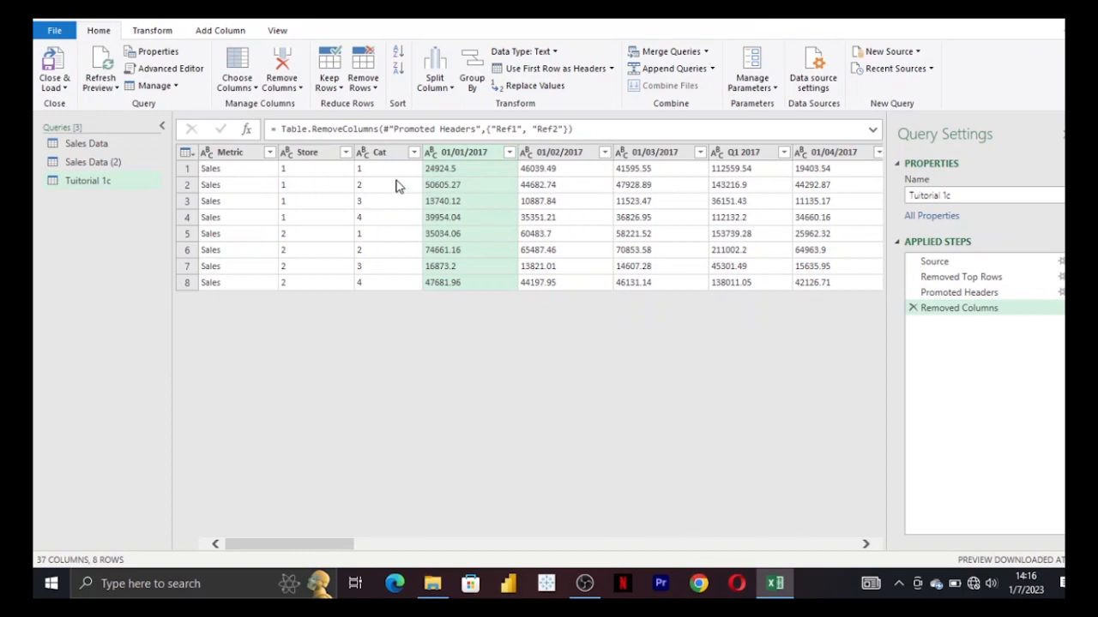
- Unpivot all columns other than Metric, Store and Cat in the Tuitorial 1c query
click(230, 155)
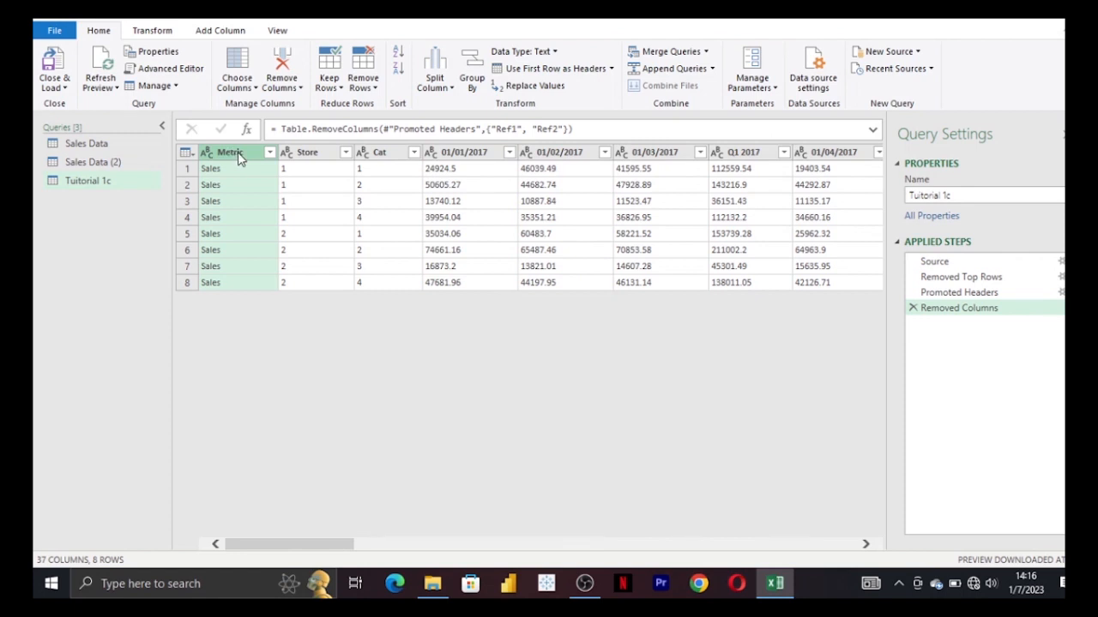
shift+click(393, 155)
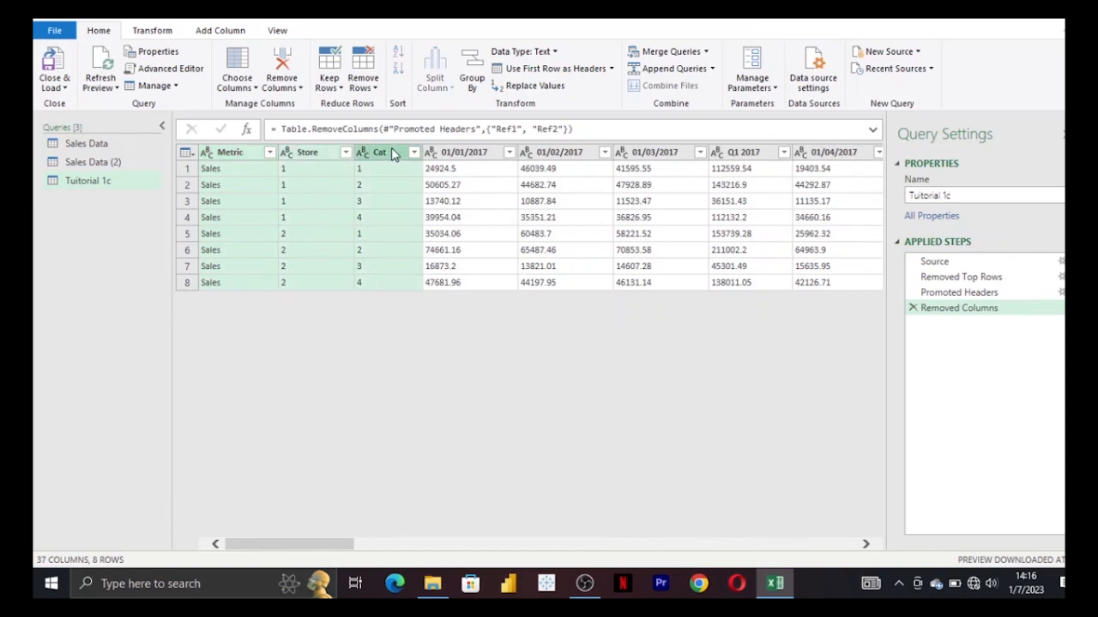
click(161, 32)
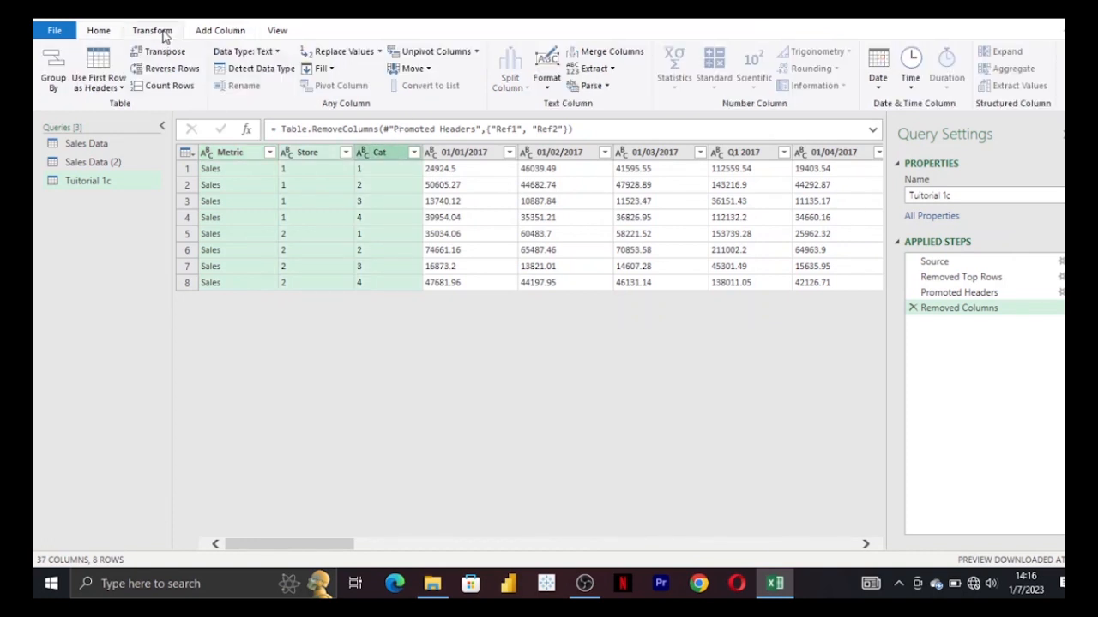
click(477, 51)
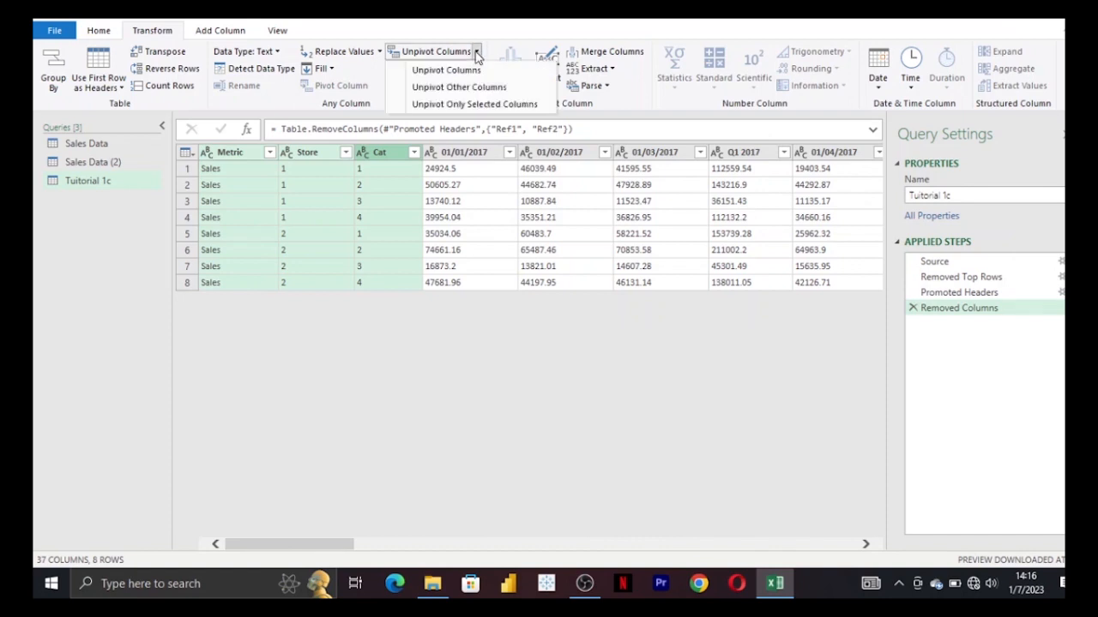
click(483, 93)
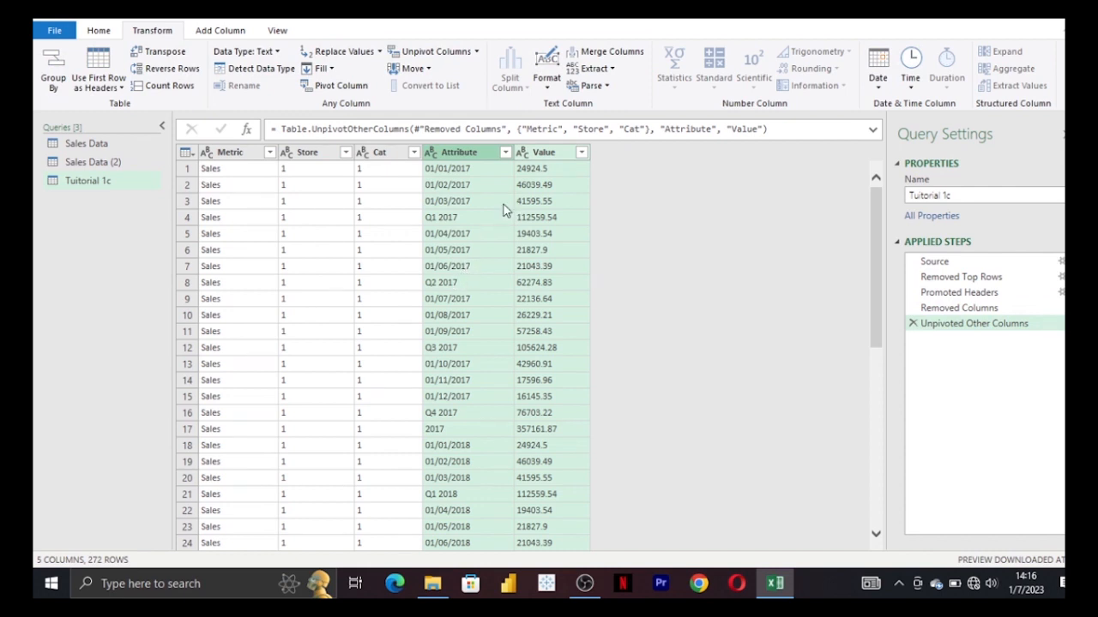
- Pivot the Metric column, using Value as the values column
scroll(228, 192, down, 3)
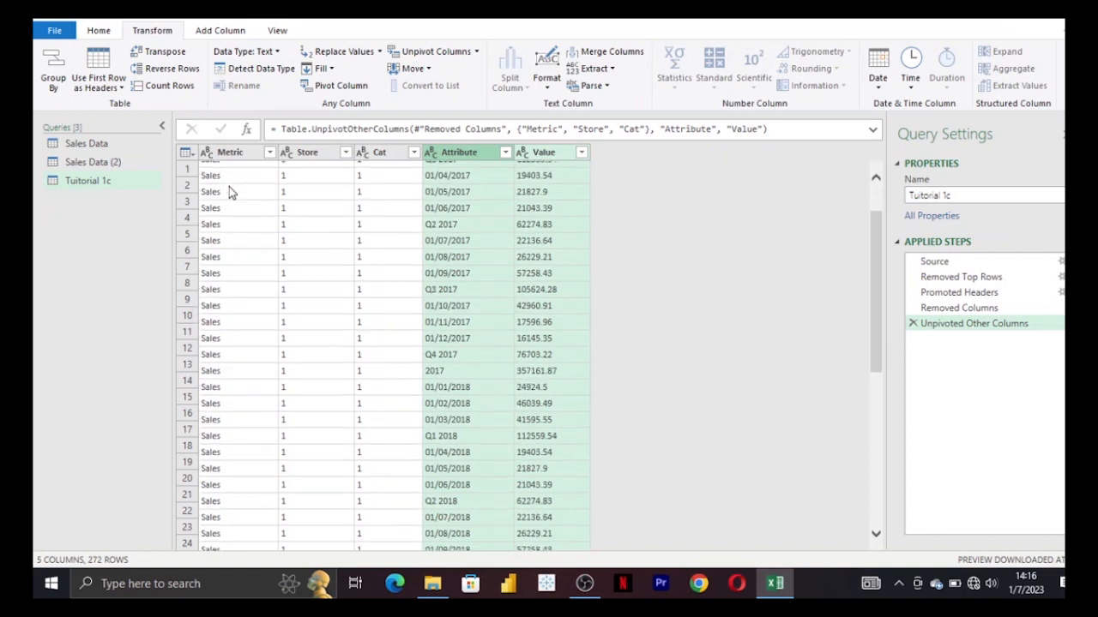
scroll(229, 192, up, 3)
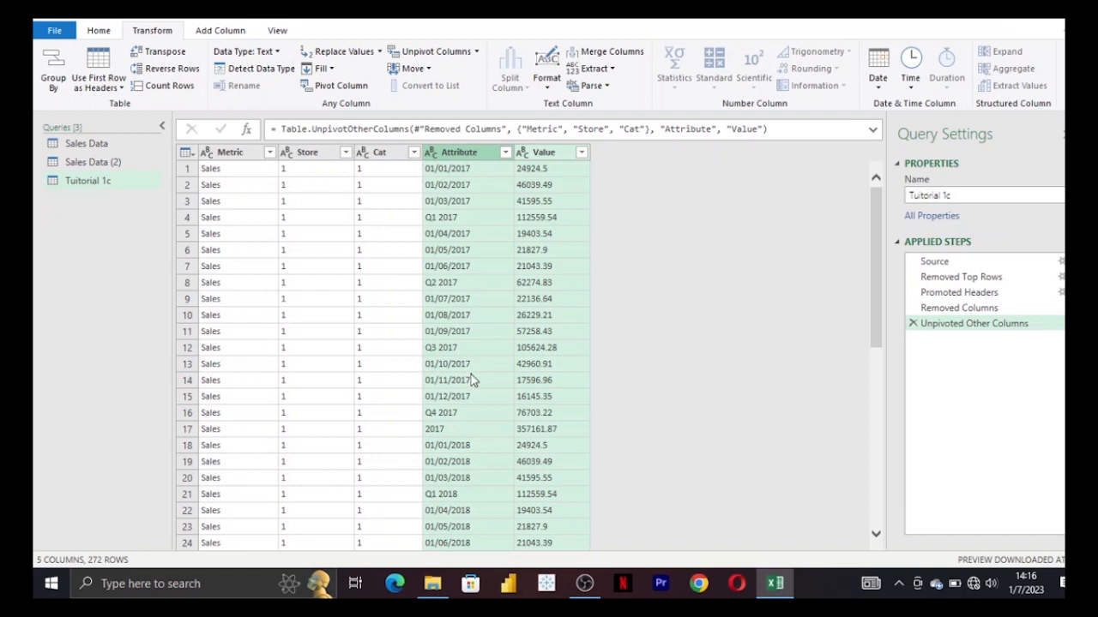
click(224, 153)
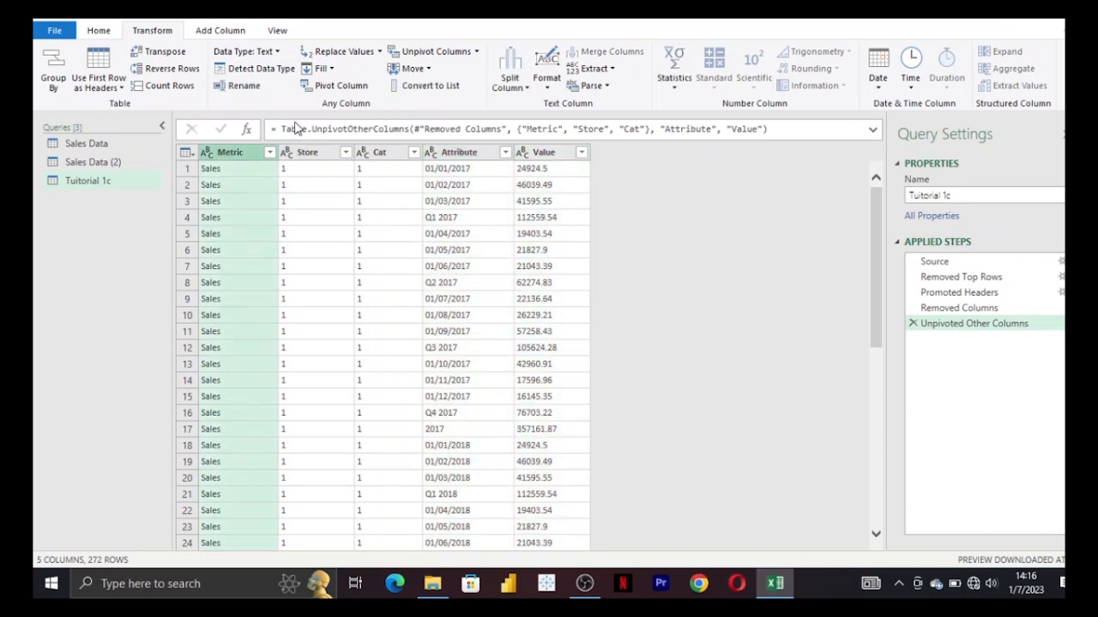
click(340, 85)
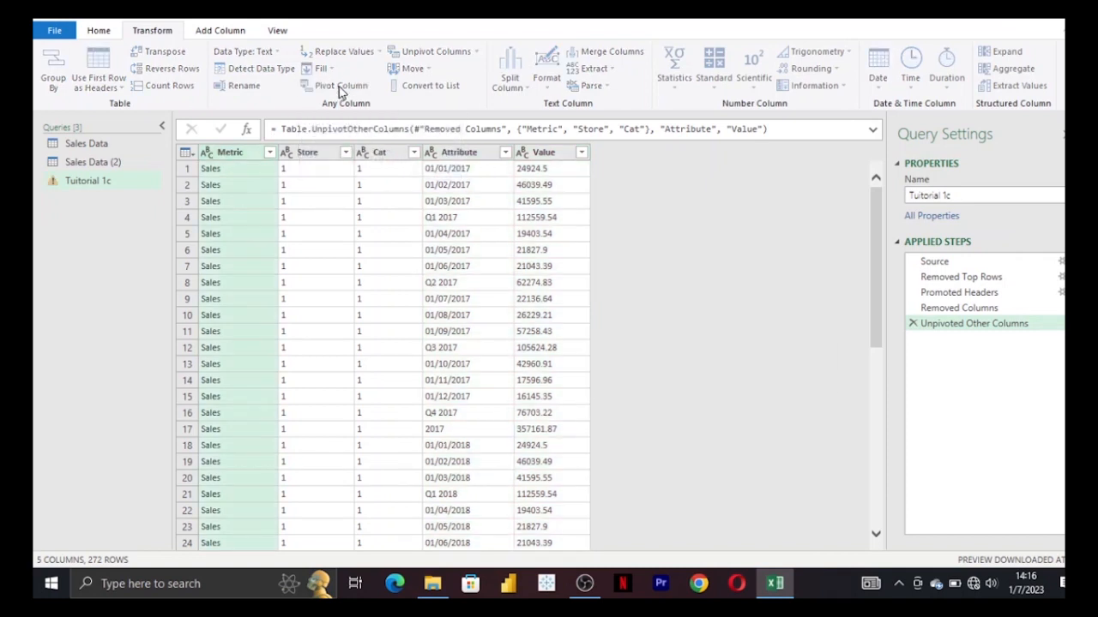
click(333, 278)
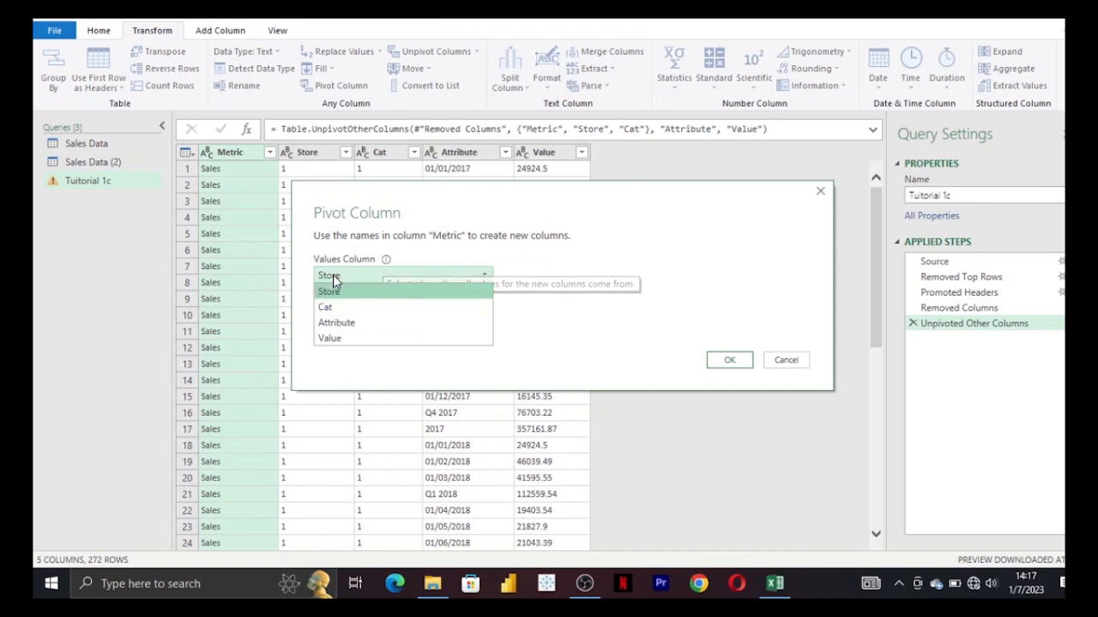
click(350, 343)
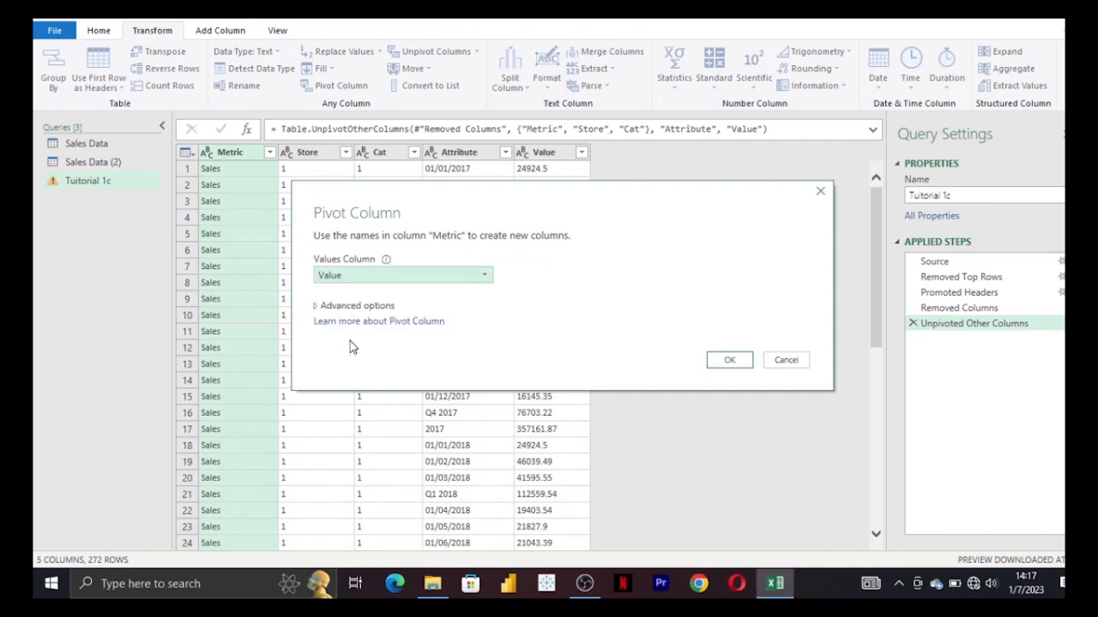
click(729, 360)
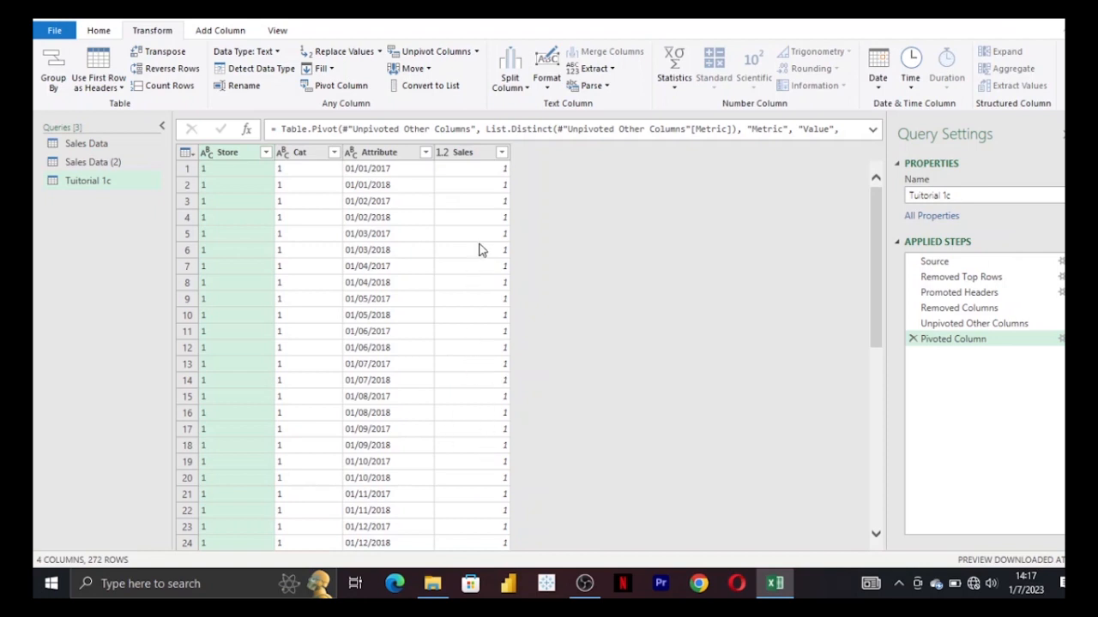
- Edit the Pivoted Column step so its aggregate value function is Don't Aggregate
click(1061, 339)
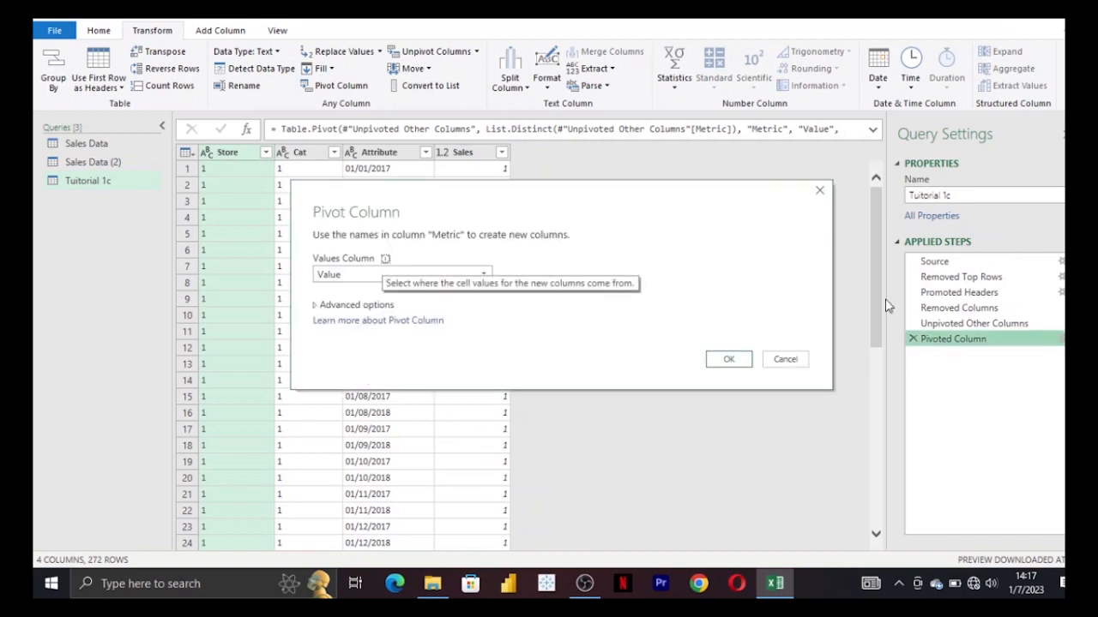
click(786, 359)
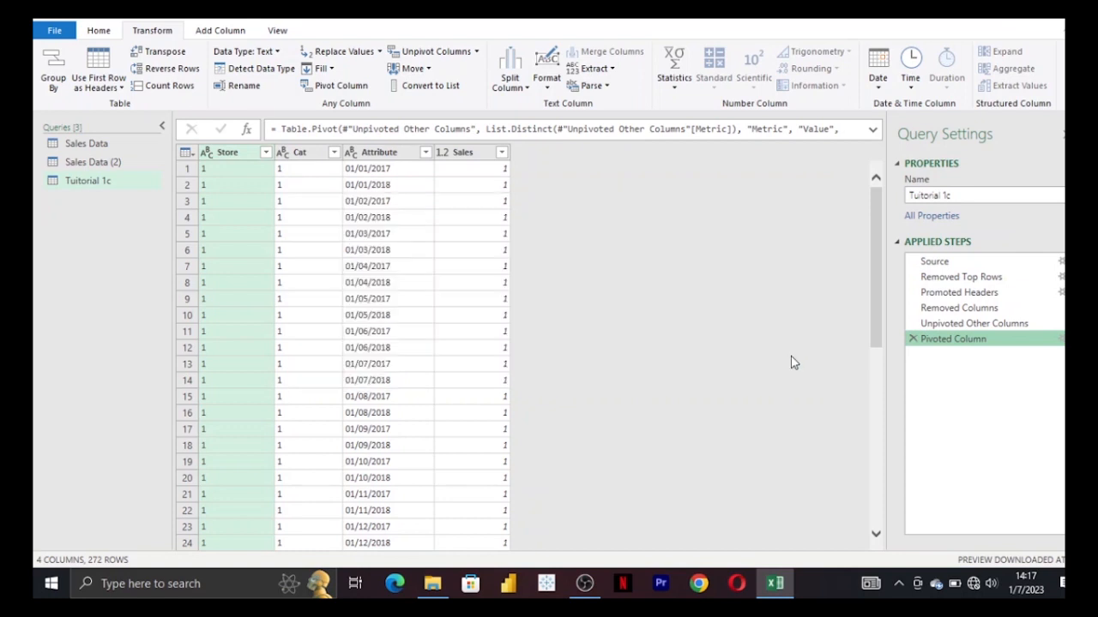
click(1061, 341)
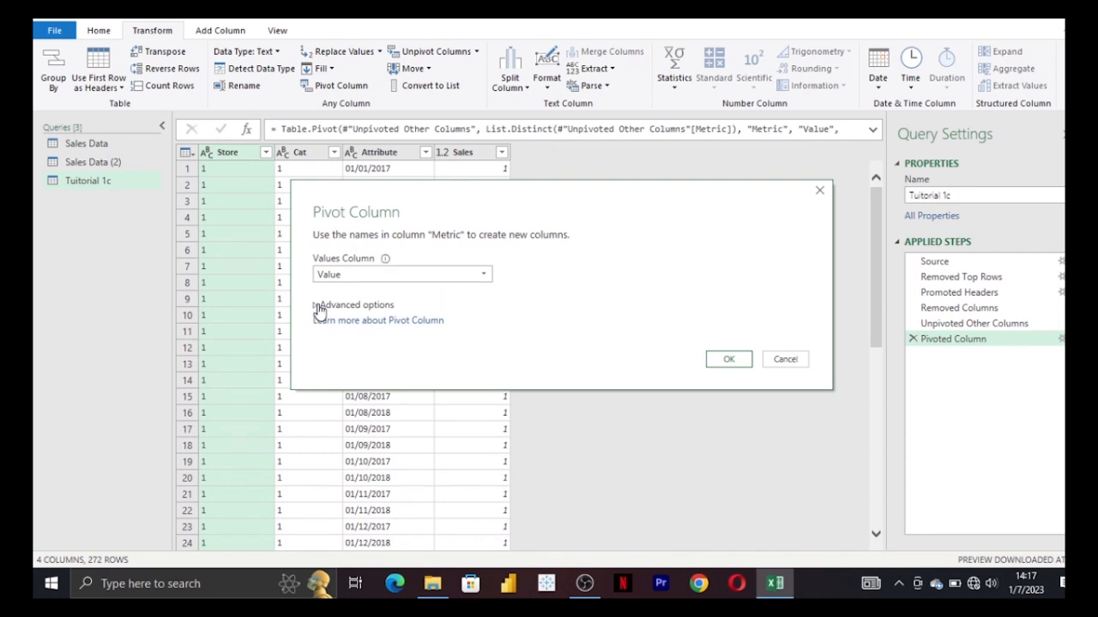
click(317, 305)
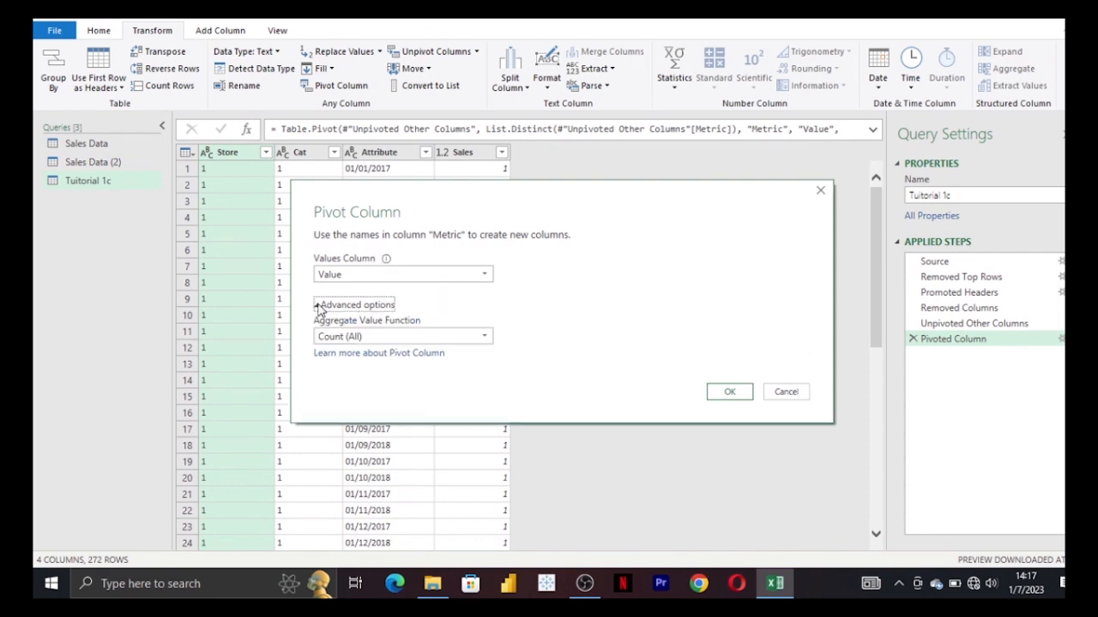
click(369, 339)
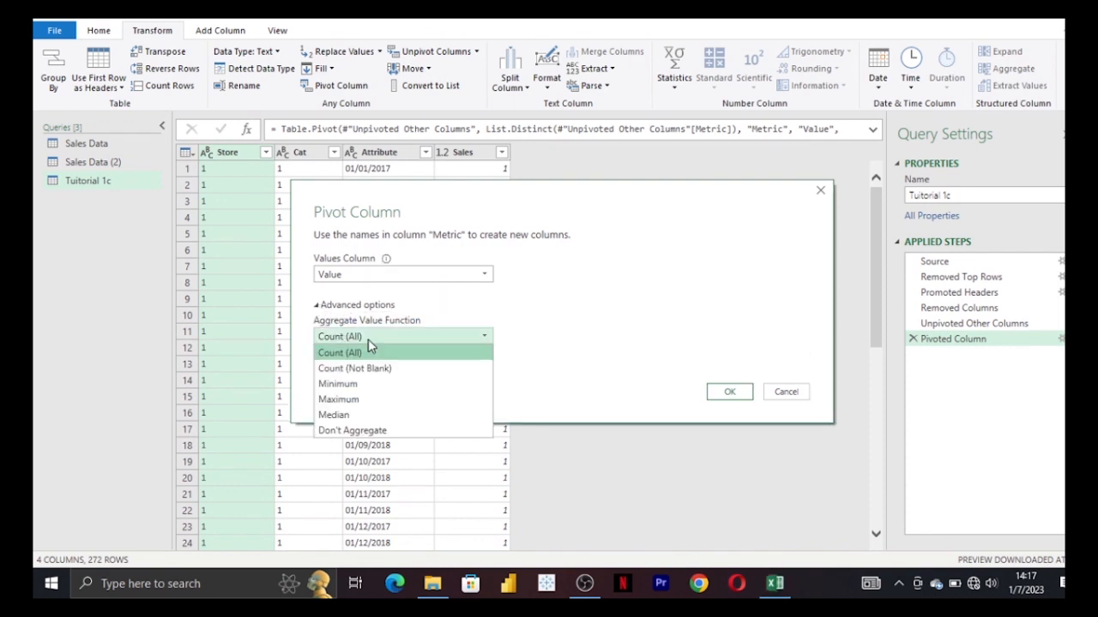
click(376, 431)
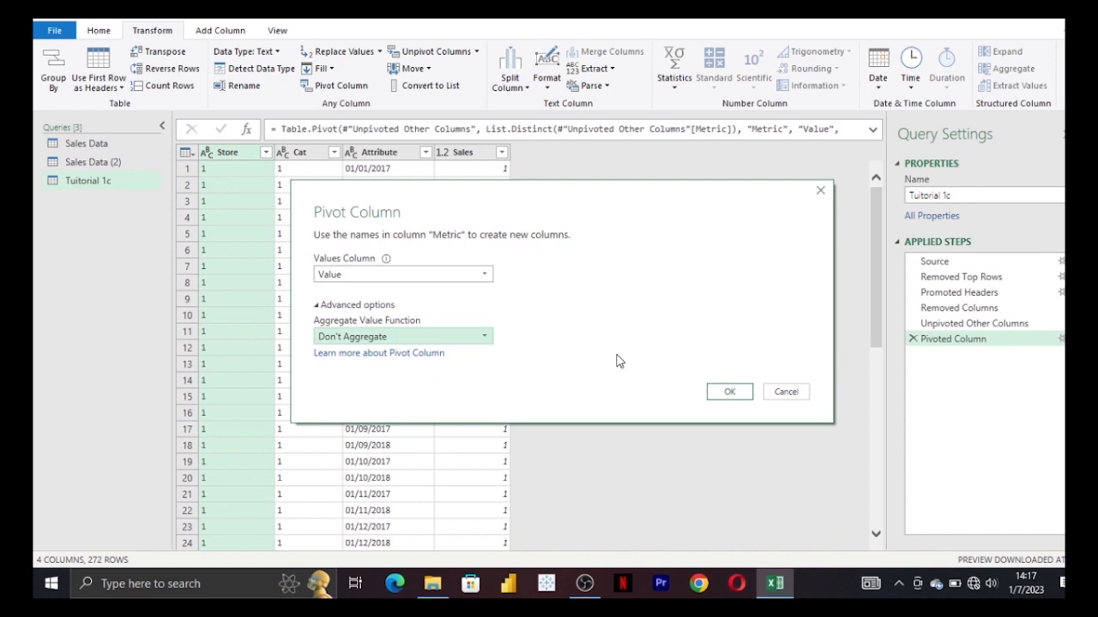
click(731, 393)
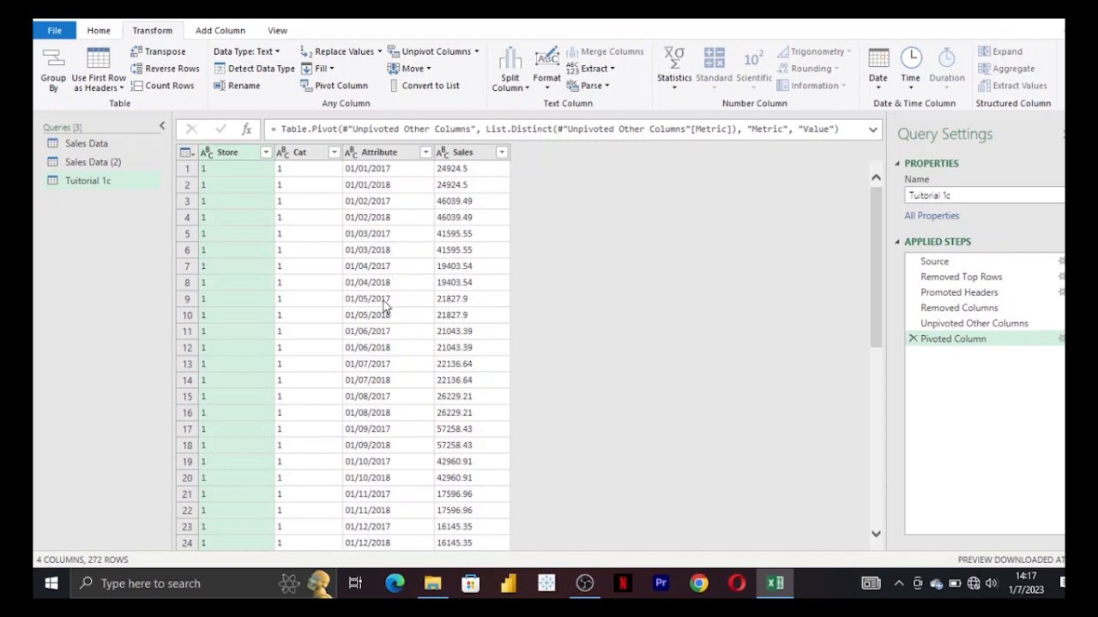
- Set the data type of the Store and Cat columns to Whole Number
scroll(385, 307, down, 4)
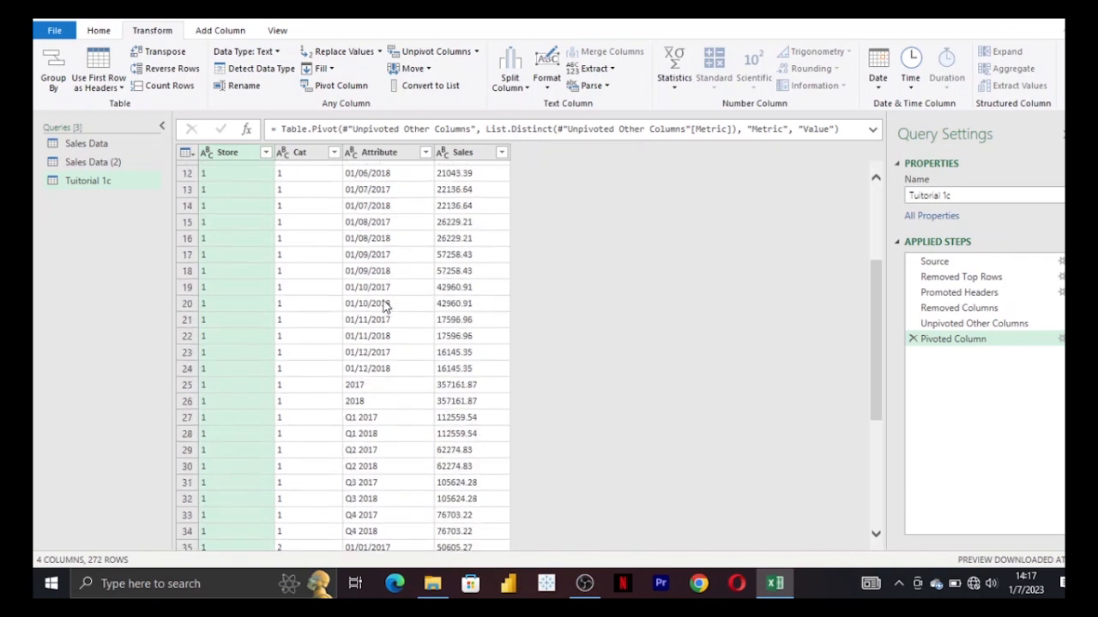
scroll(384, 307, down, 1)
scroll(384, 307, up, 5)
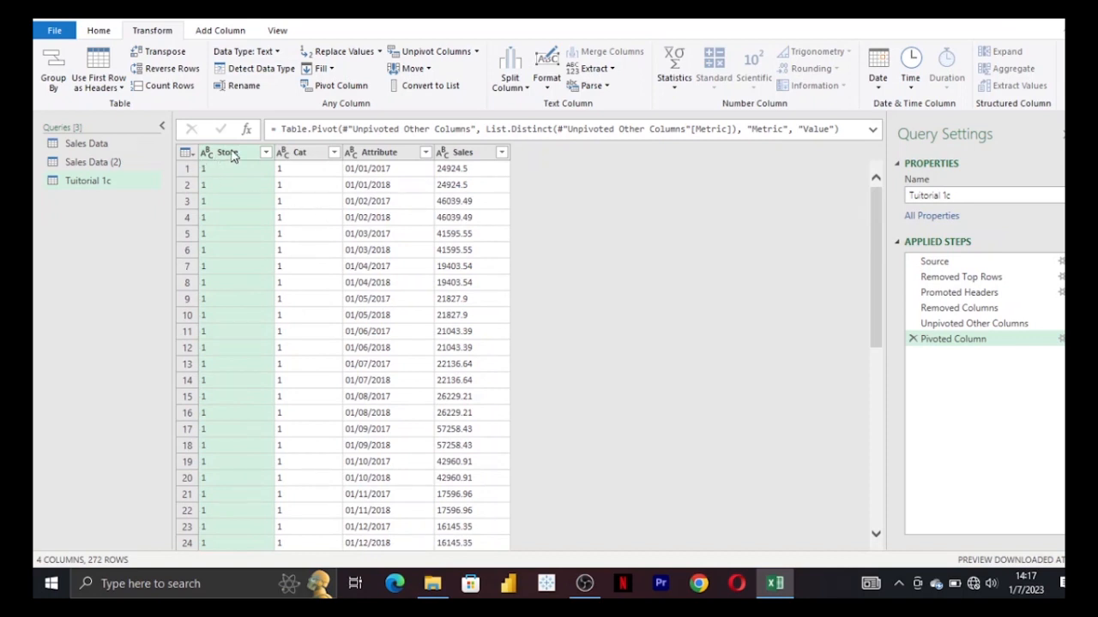
ctrl+click(296, 150)
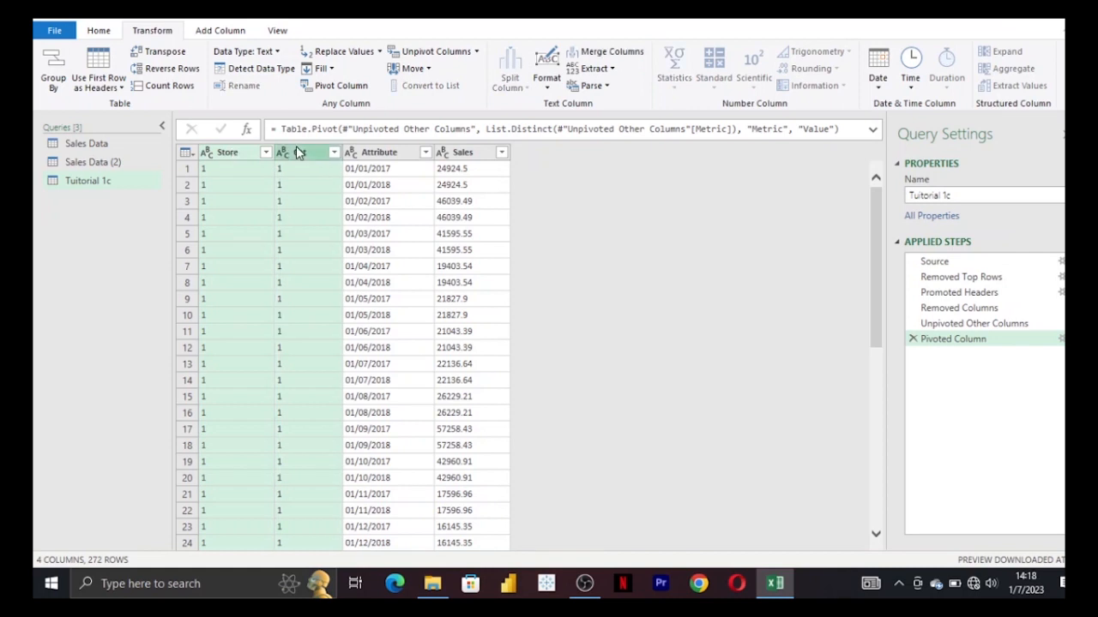
click(99, 30)
click(540, 53)
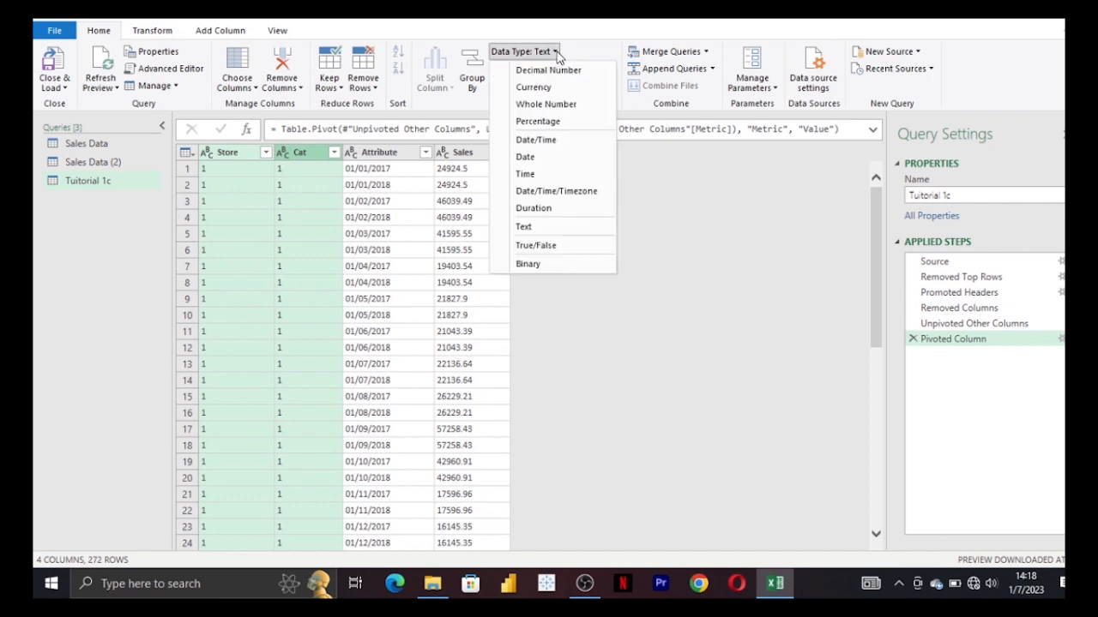
click(554, 104)
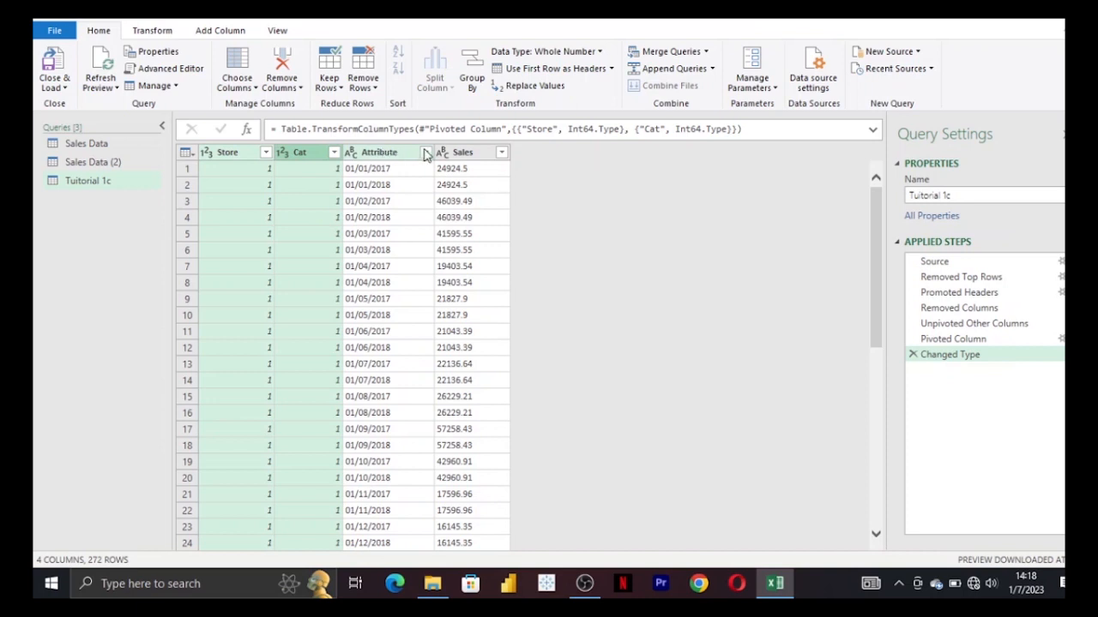
- Set the data type of the Sales column to Decimal Number and look through the rows further down
click(467, 154)
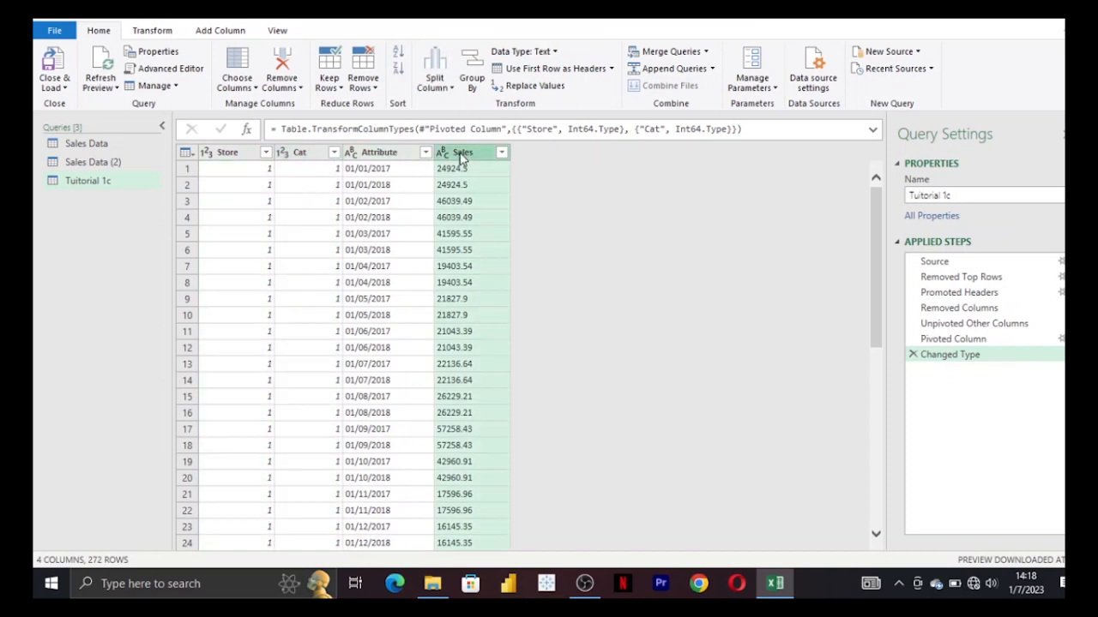
click(444, 154)
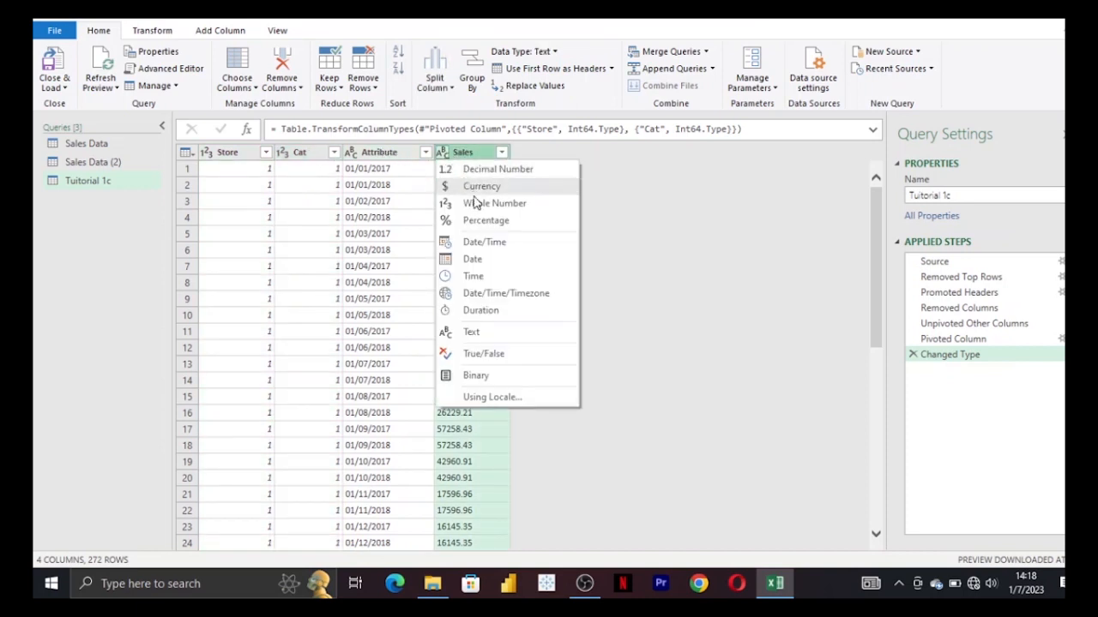
click(482, 171)
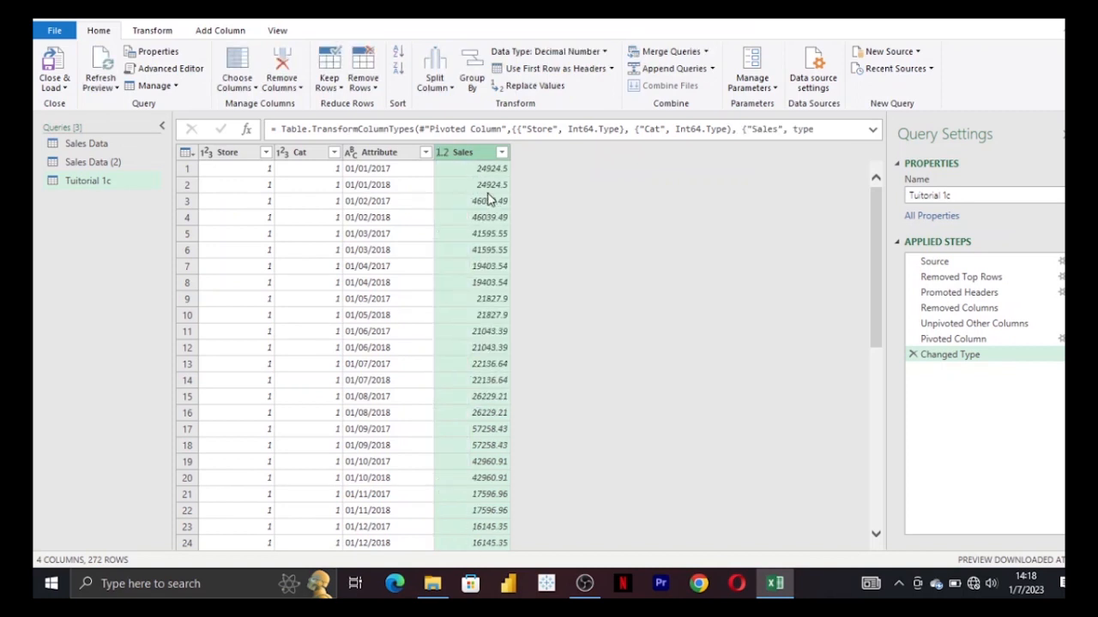
scroll(459, 331, down, 20)
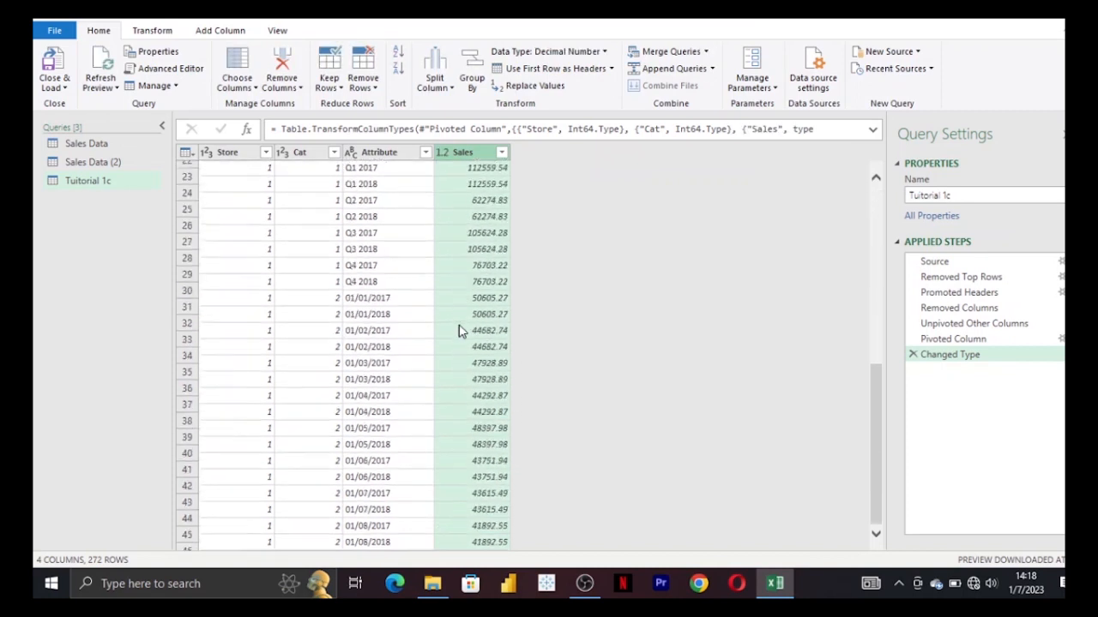
- Set the data type of the Attribute column to Date and look through the converted rows
scroll(458, 330, up, 20)
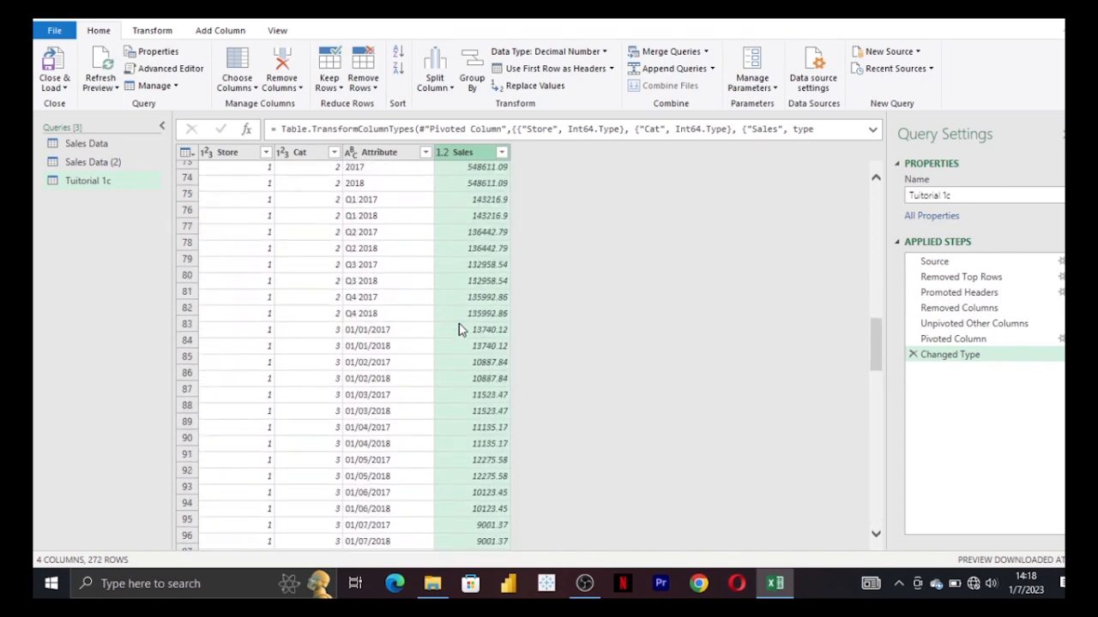
click(351, 151)
click(384, 259)
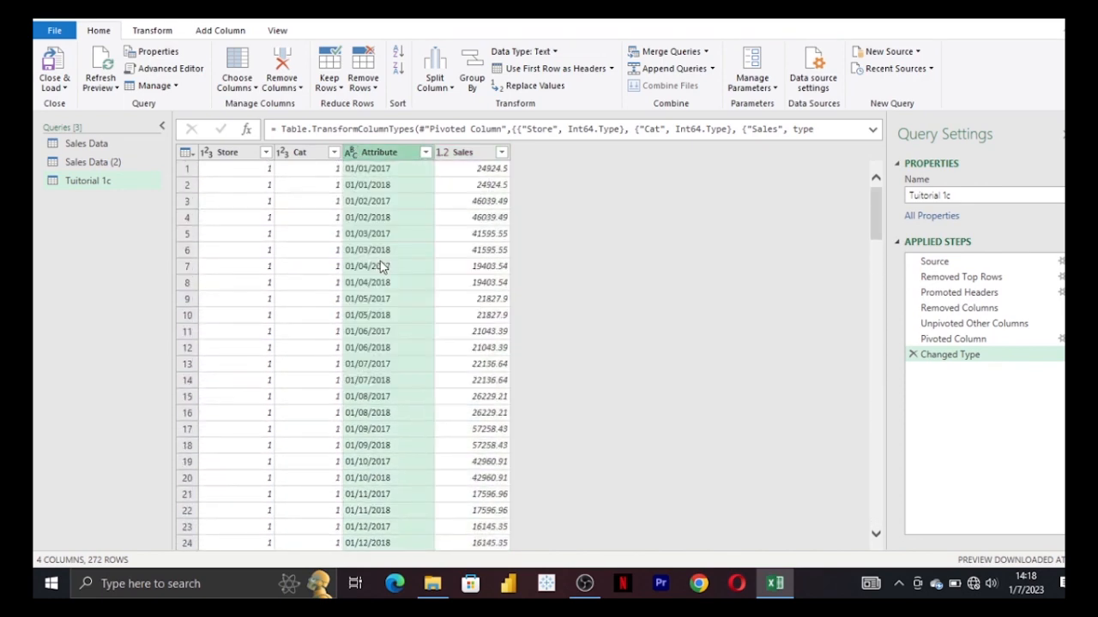
scroll(434, 290, down, 5)
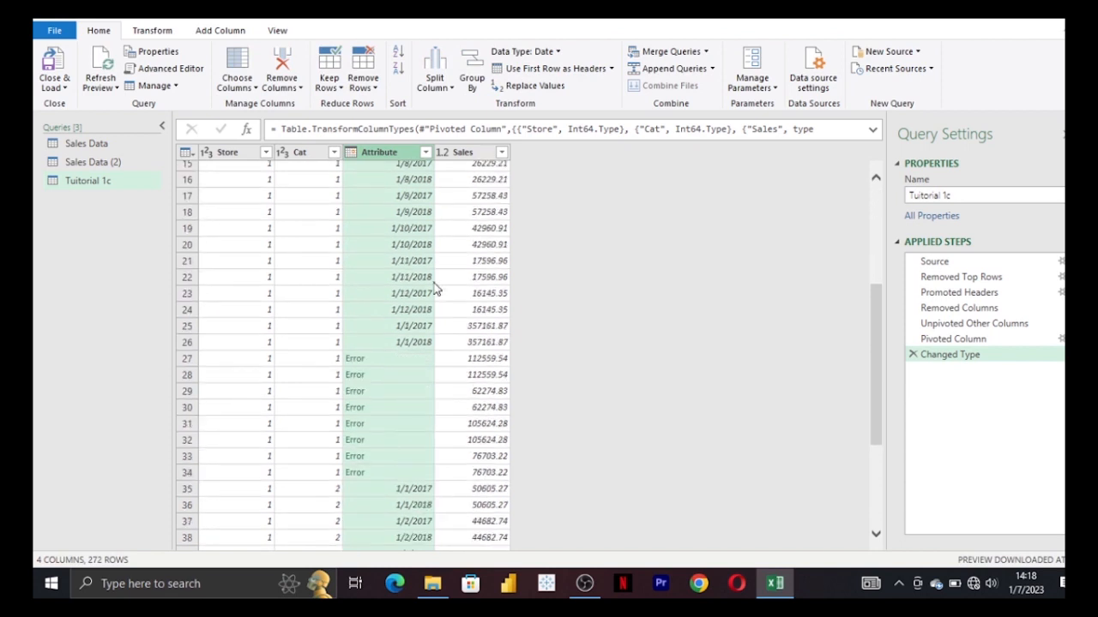
scroll(435, 290, down, 4)
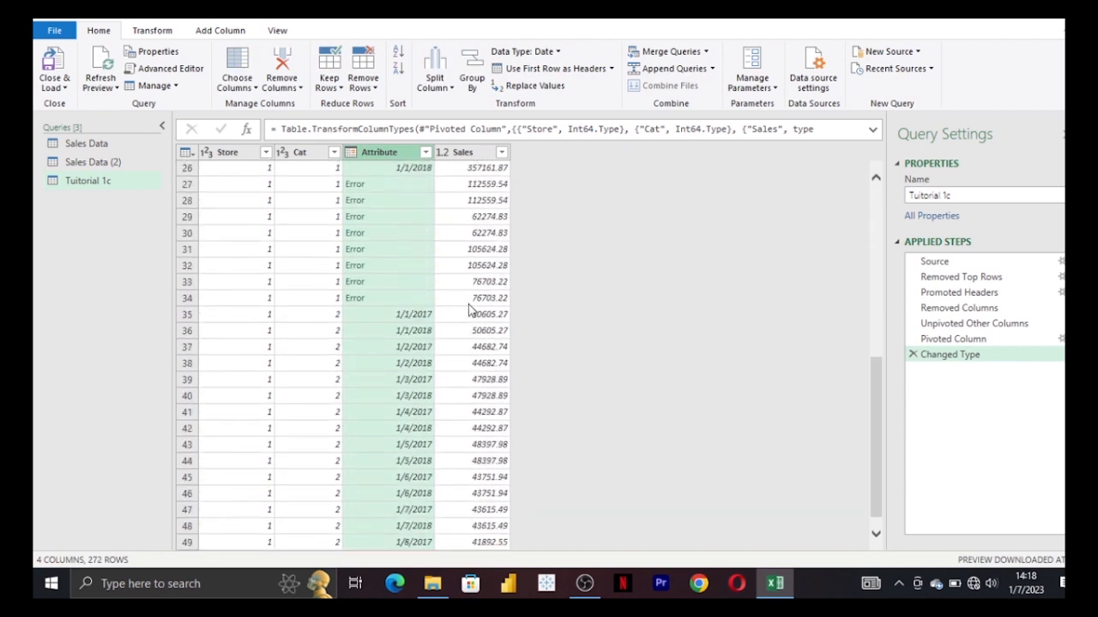
- Examine the Attribute column's original text values at the Pivoted Column step, including the year and quarter rows
click(958, 340)
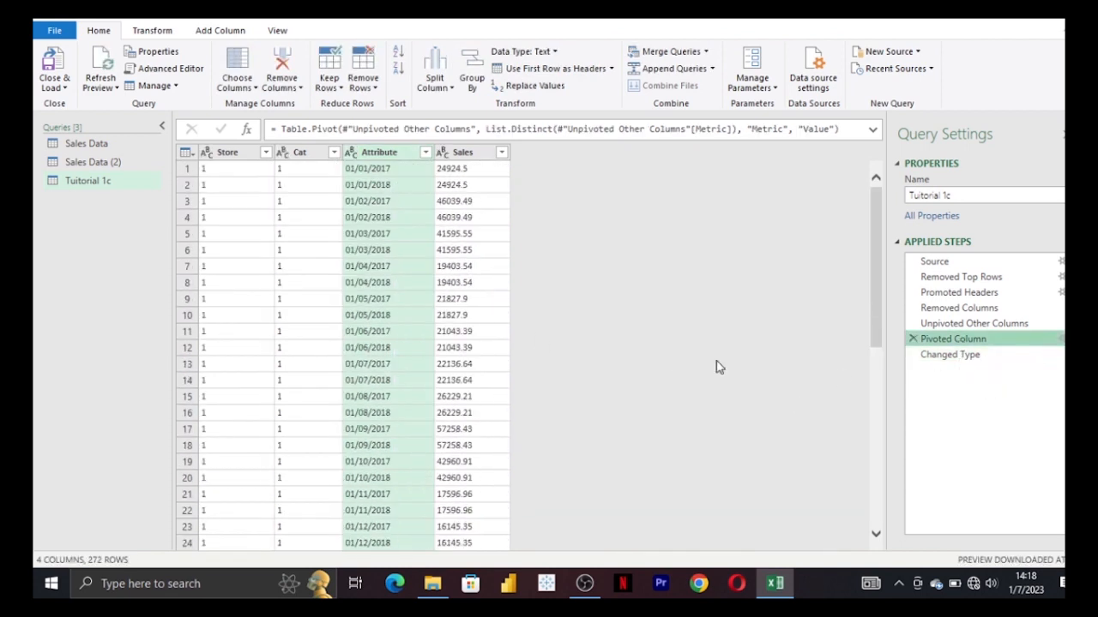
scroll(435, 365, down, 5)
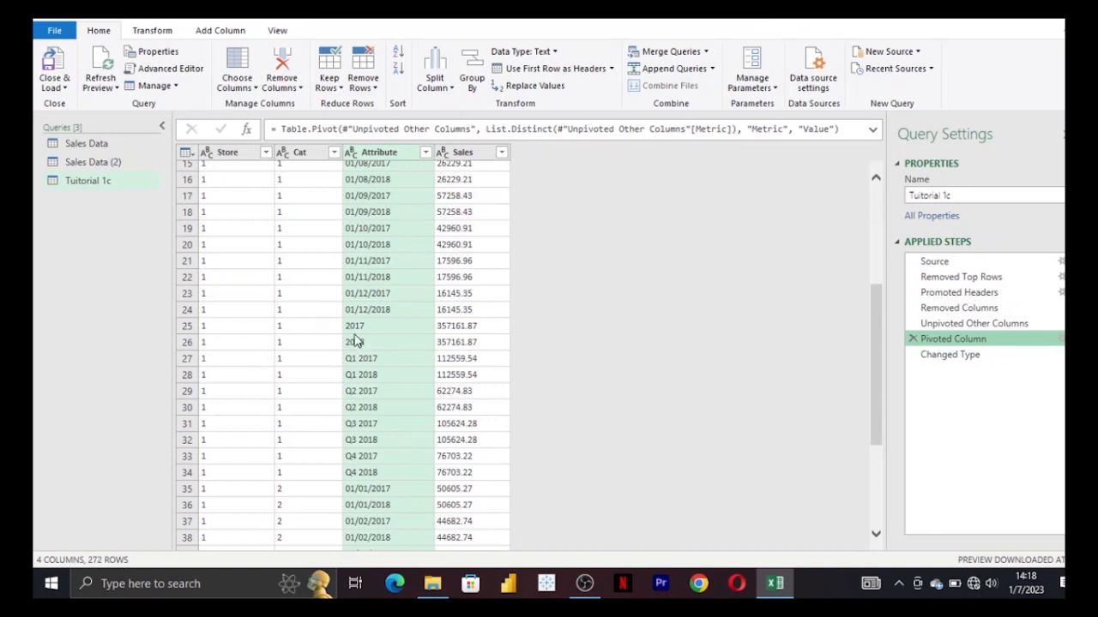
scroll(368, 410, down, 4)
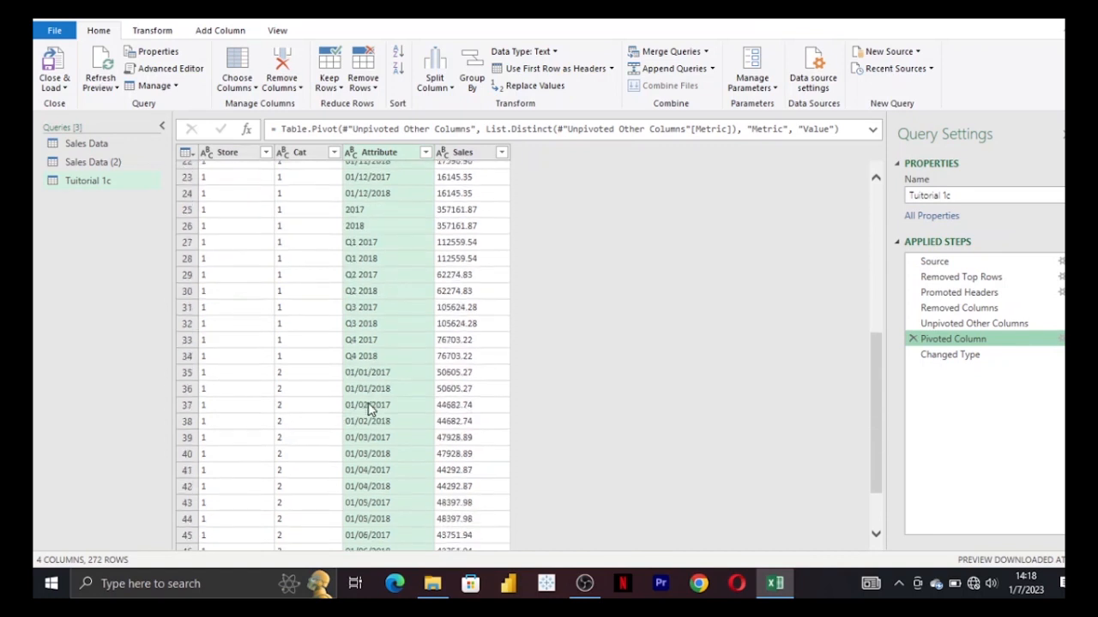
scroll(369, 410, down, 3)
scroll(369, 410, up, 10)
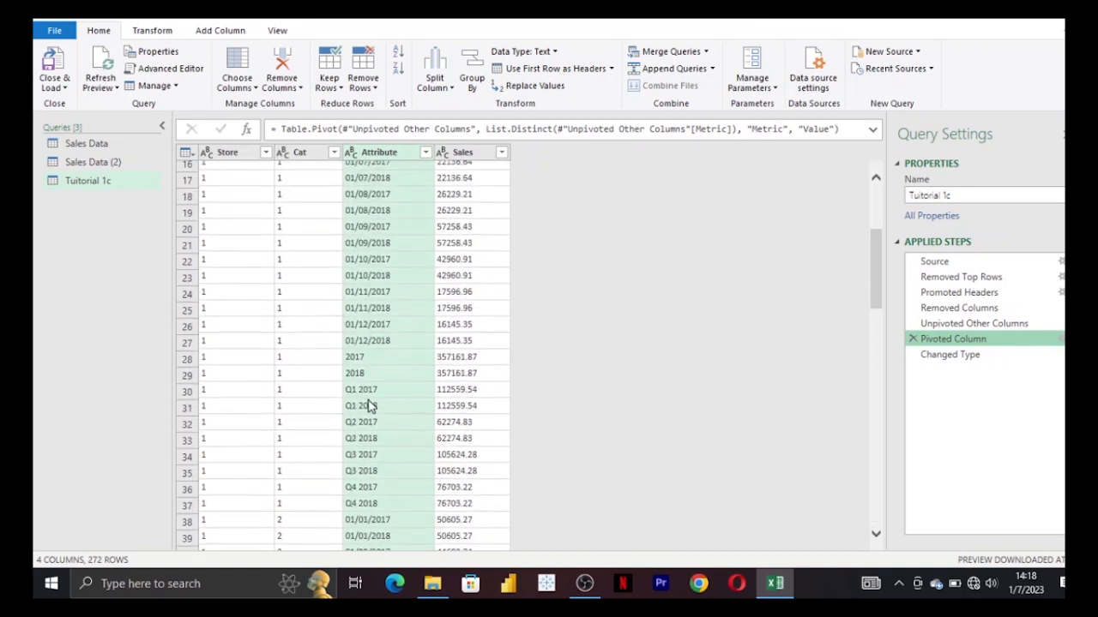
scroll(368, 403, down, 4)
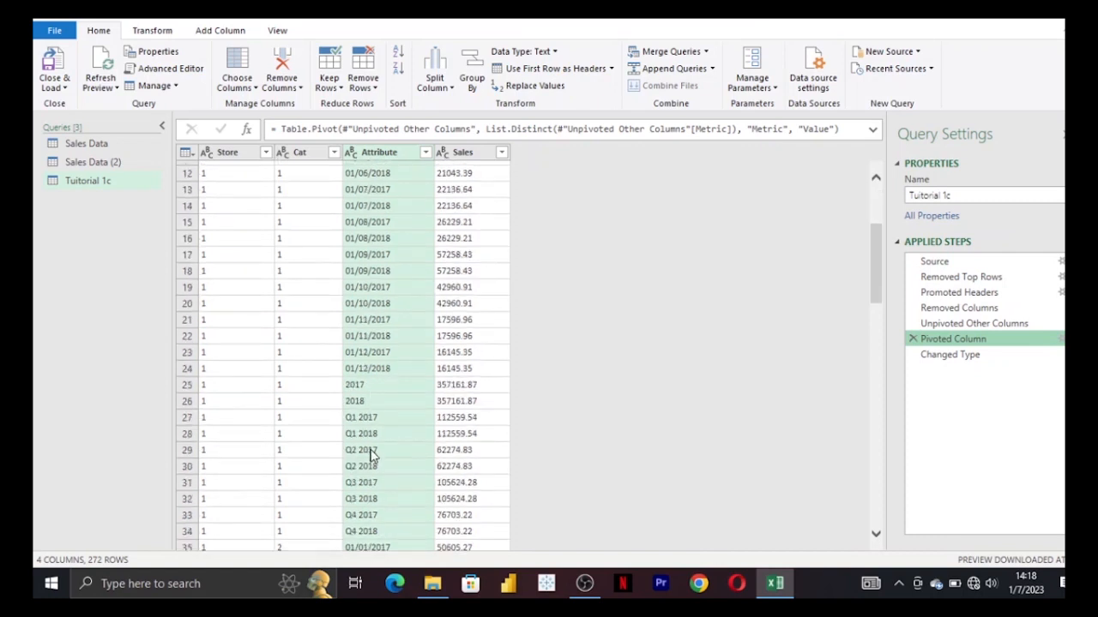
- Return to the Changed Type step and remove the rows with errors in the Attribute column
click(956, 356)
scroll(390, 340, down, 6)
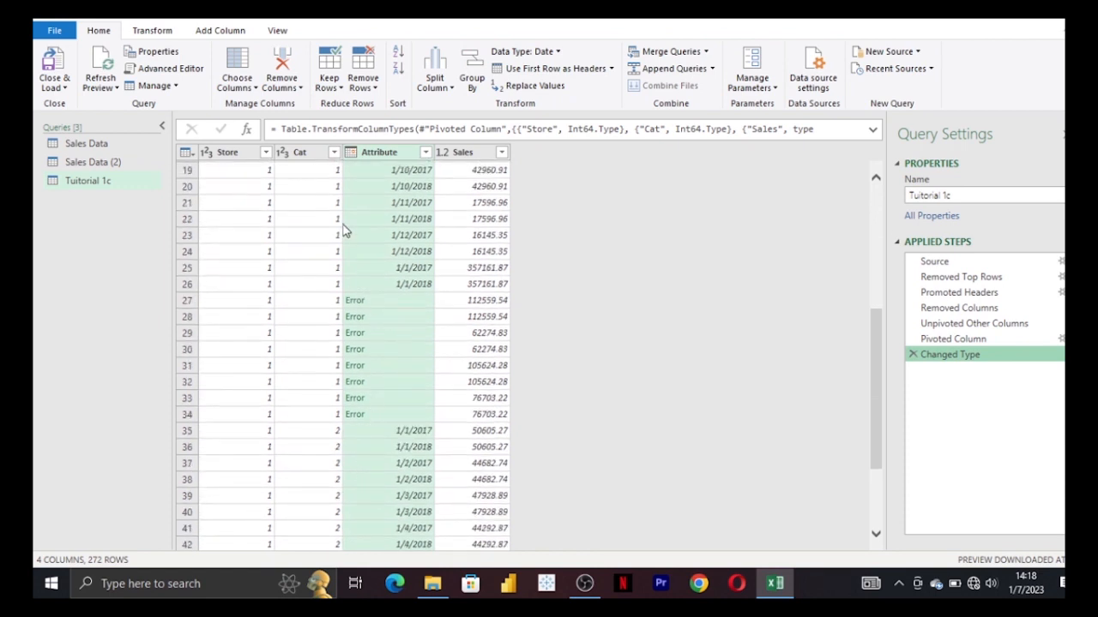
click(375, 89)
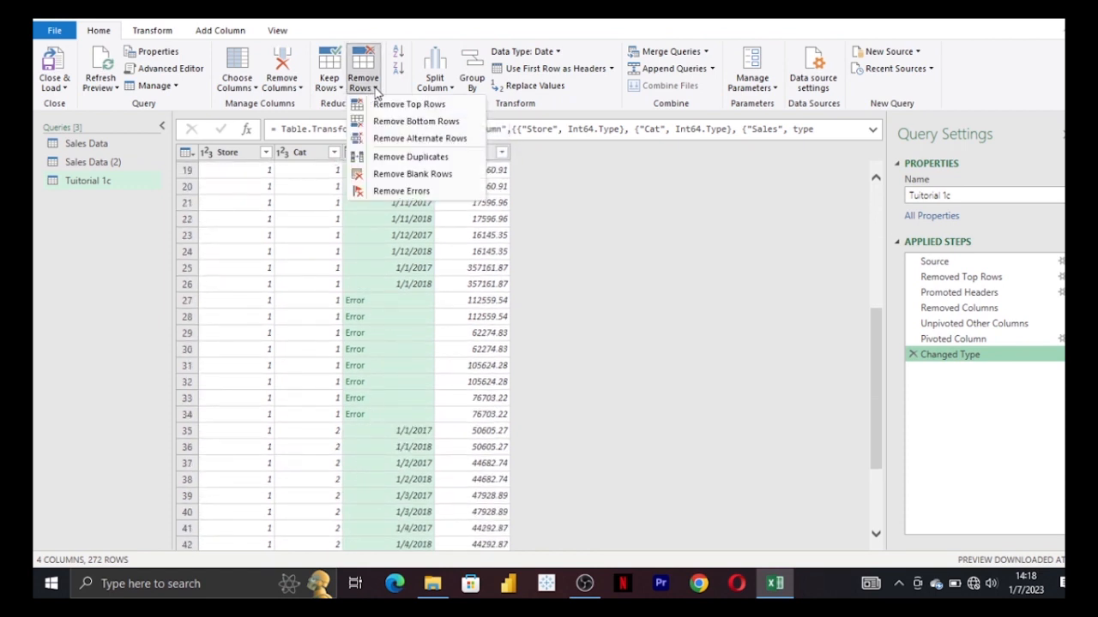
click(394, 191)
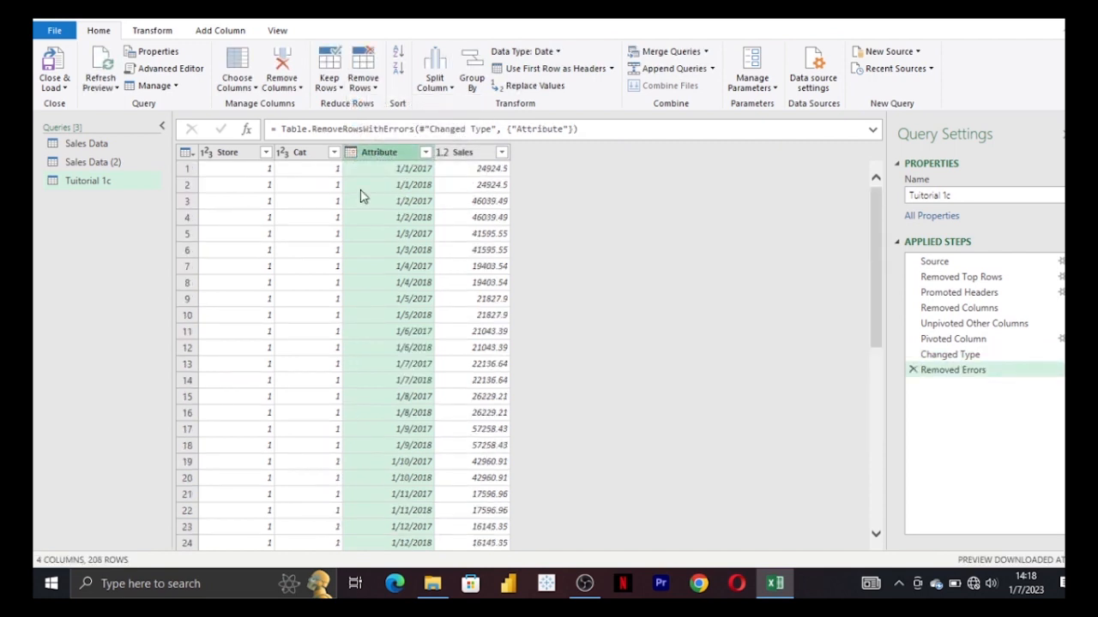
scroll(408, 280, down, 6)
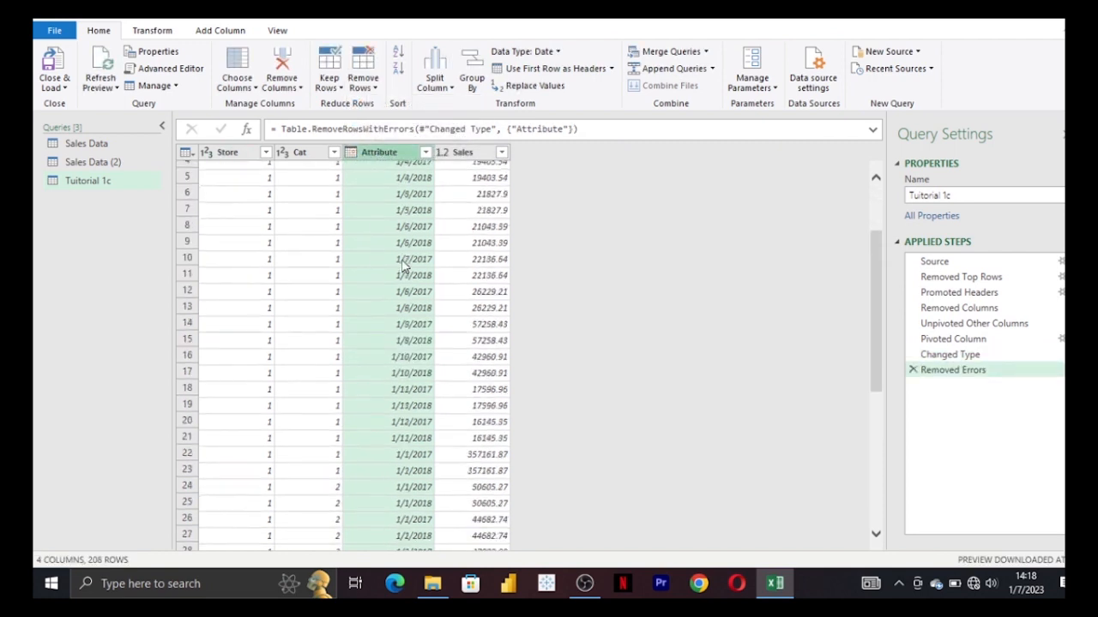
- Examine the list of Attribute dates available for filtering at the Changed Type step, leaving the filter unapplied
click(951, 357)
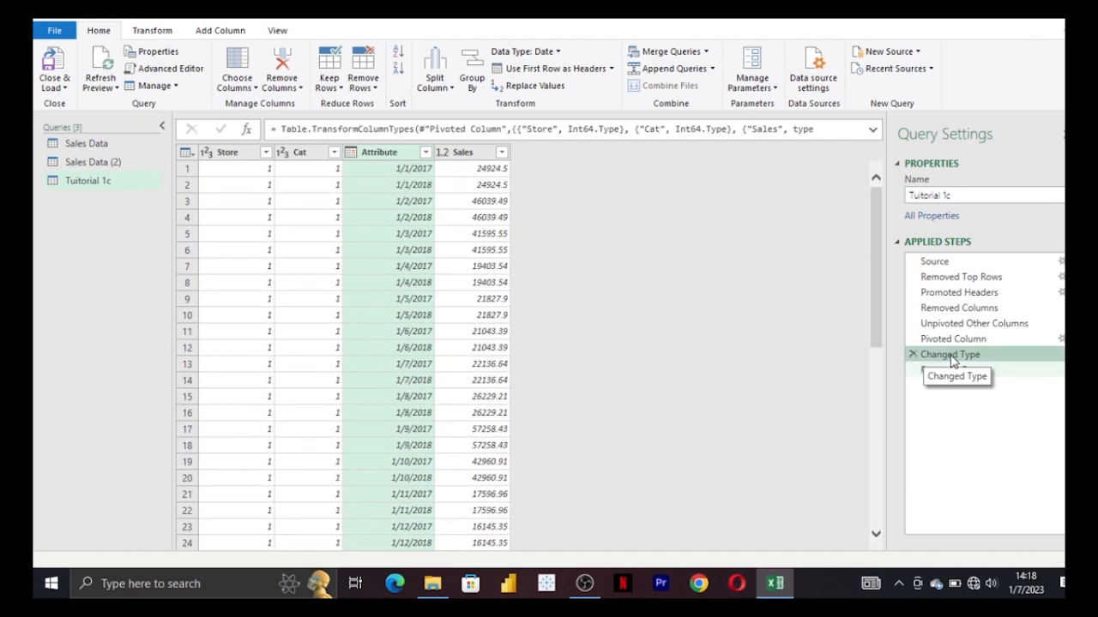
click(425, 153)
scroll(249, 447, down, 2)
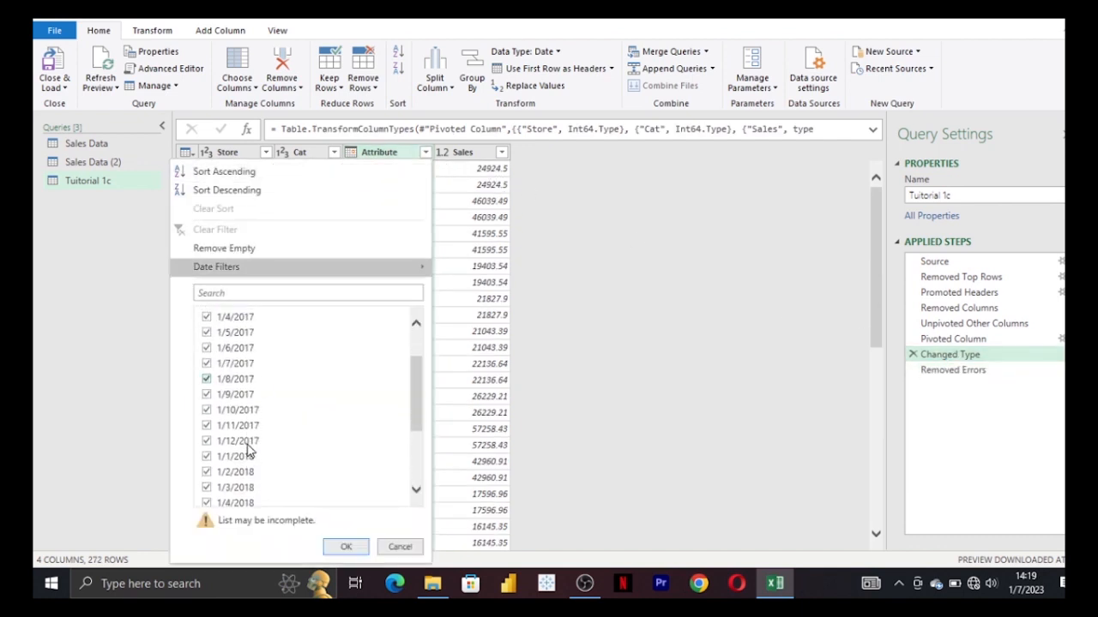
scroll(249, 448, down, 2)
scroll(248, 448, up, 4)
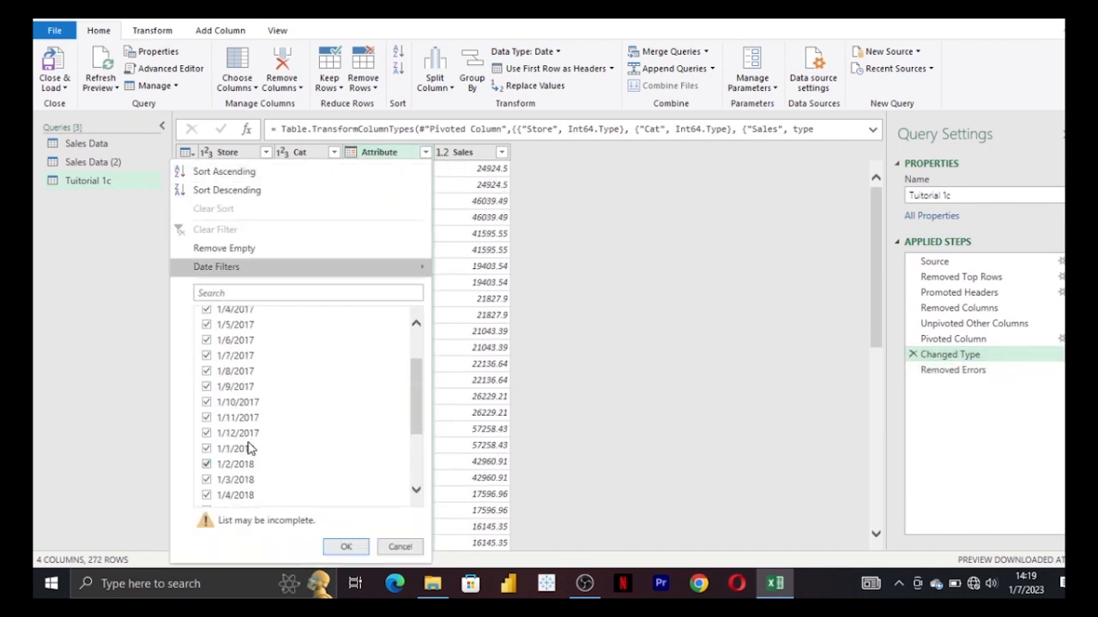
scroll(249, 446, down, 3)
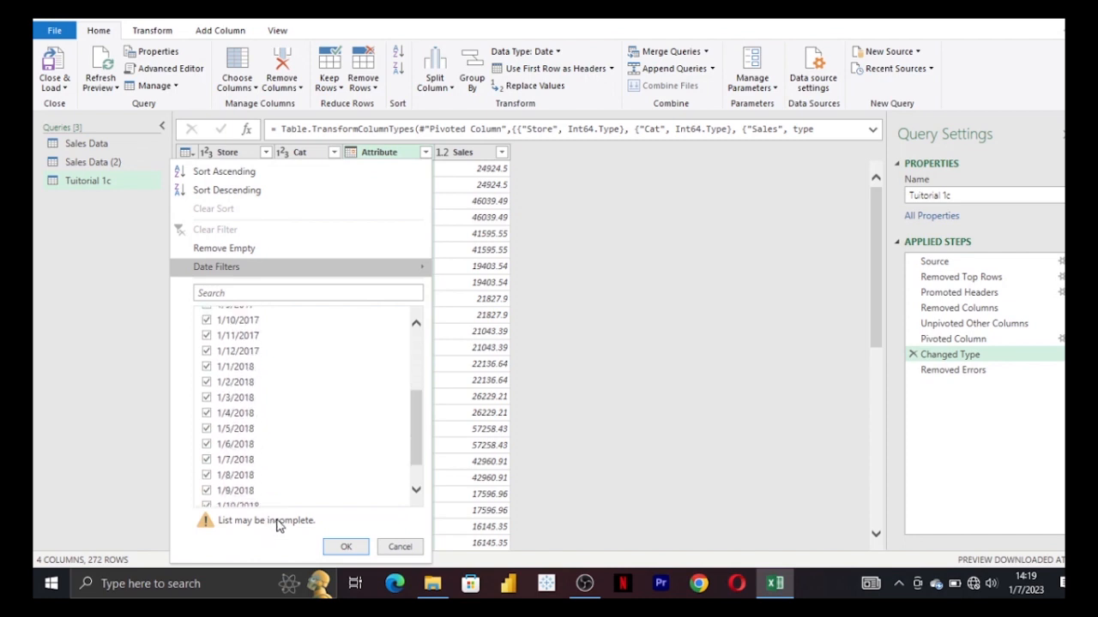
scroll(362, 451, down, 2)
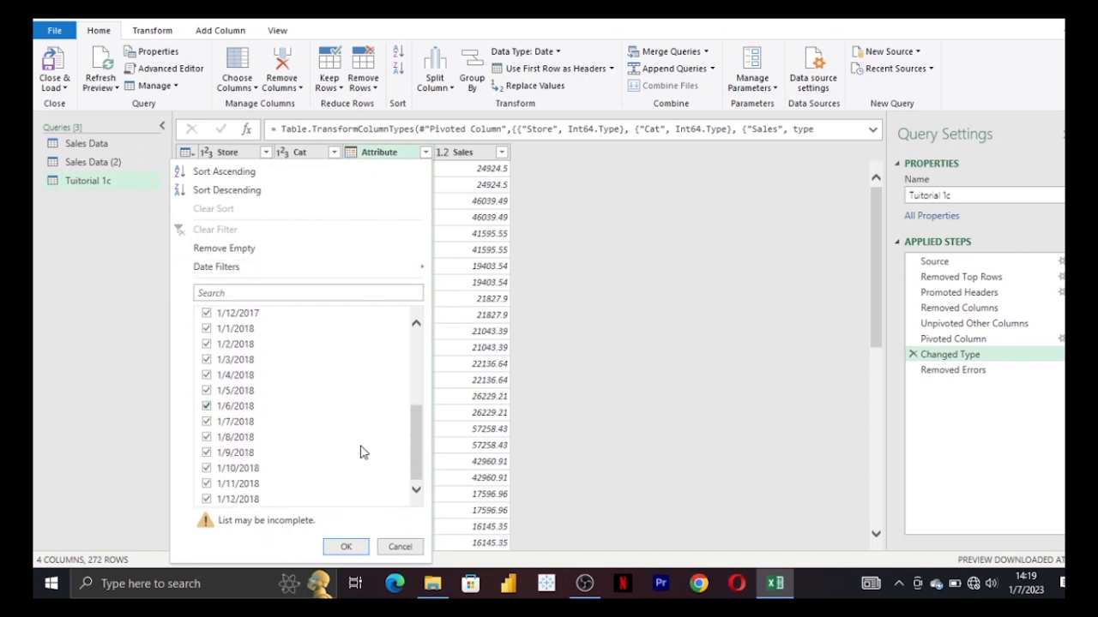
click(400, 546)
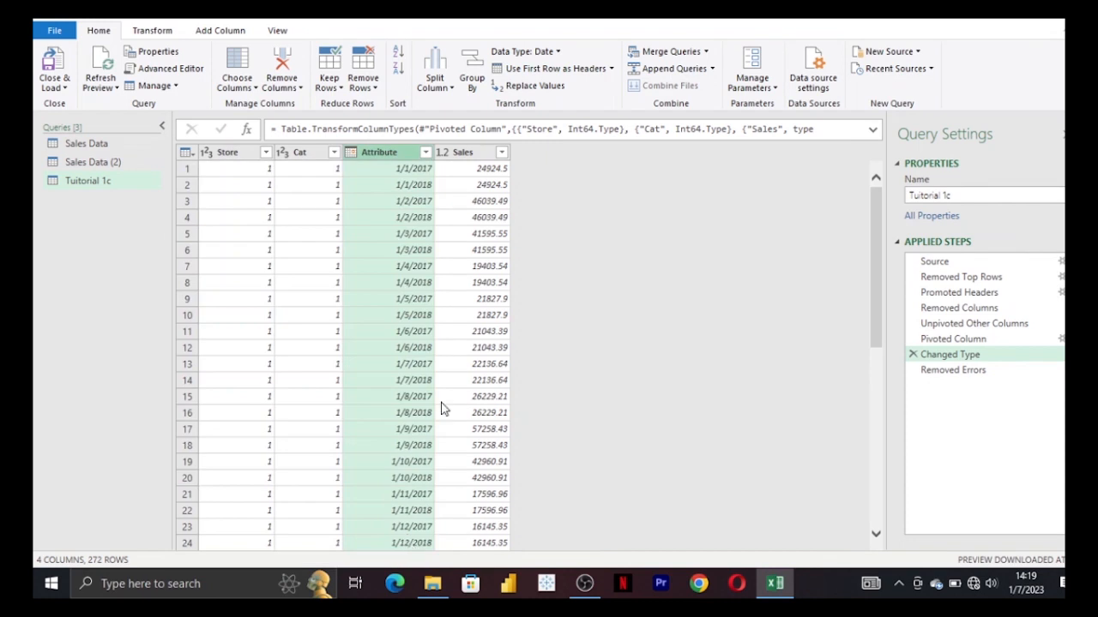
- Check the rows at the Removed Errors step and load the Tuitorial 1c query with Only Create Connection
click(966, 371)
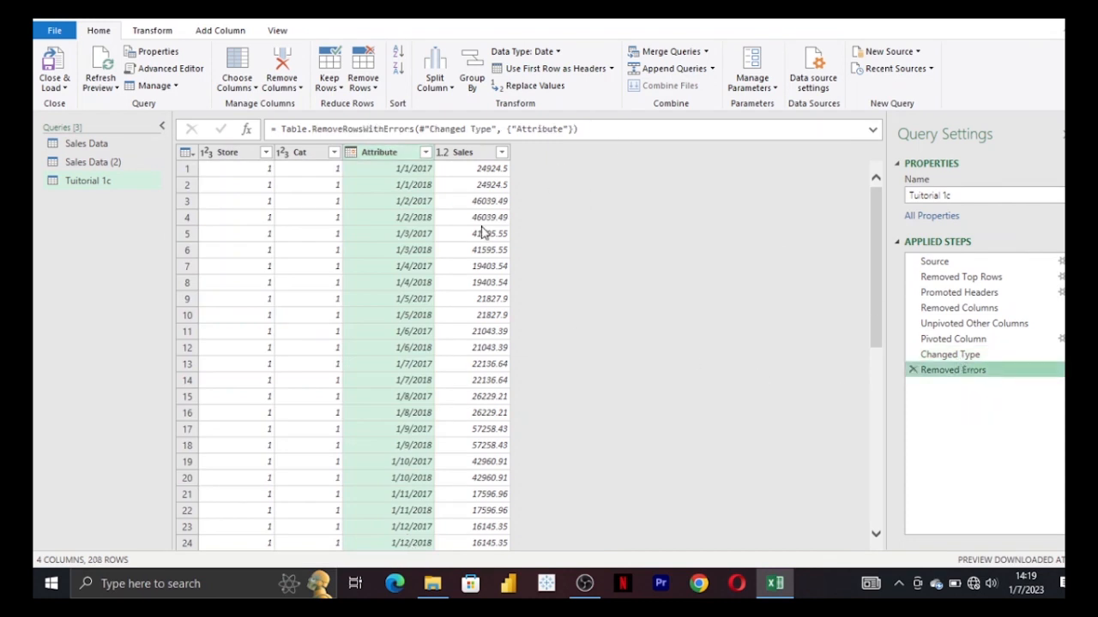
scroll(482, 227, down, 9)
scroll(482, 228, down, 5)
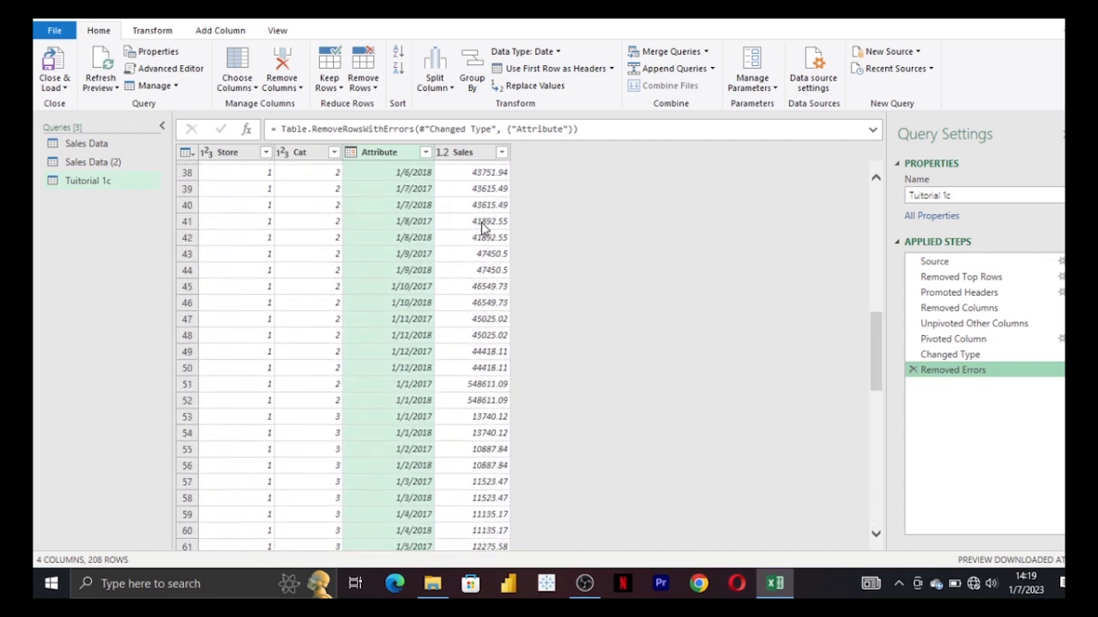
scroll(482, 227, up, 13)
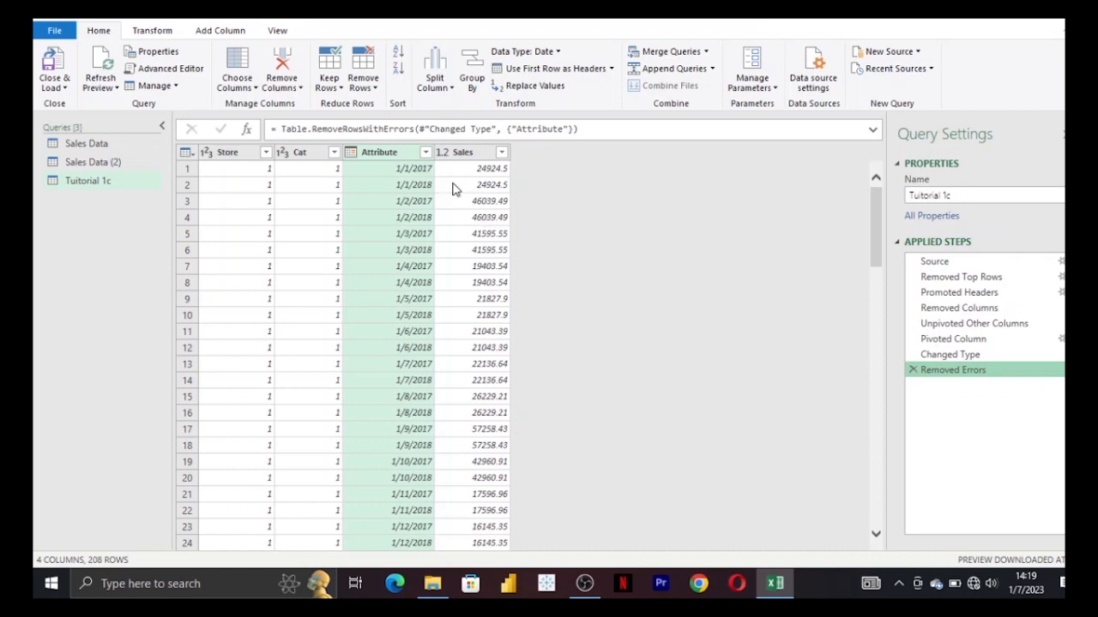
click(65, 89)
click(75, 126)
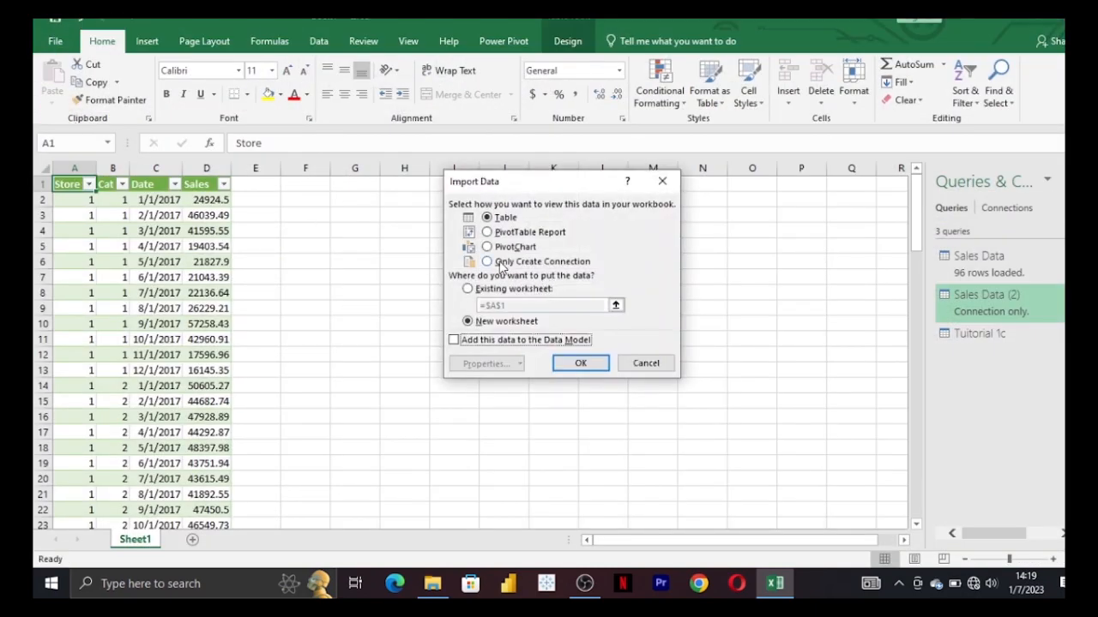
click(497, 262)
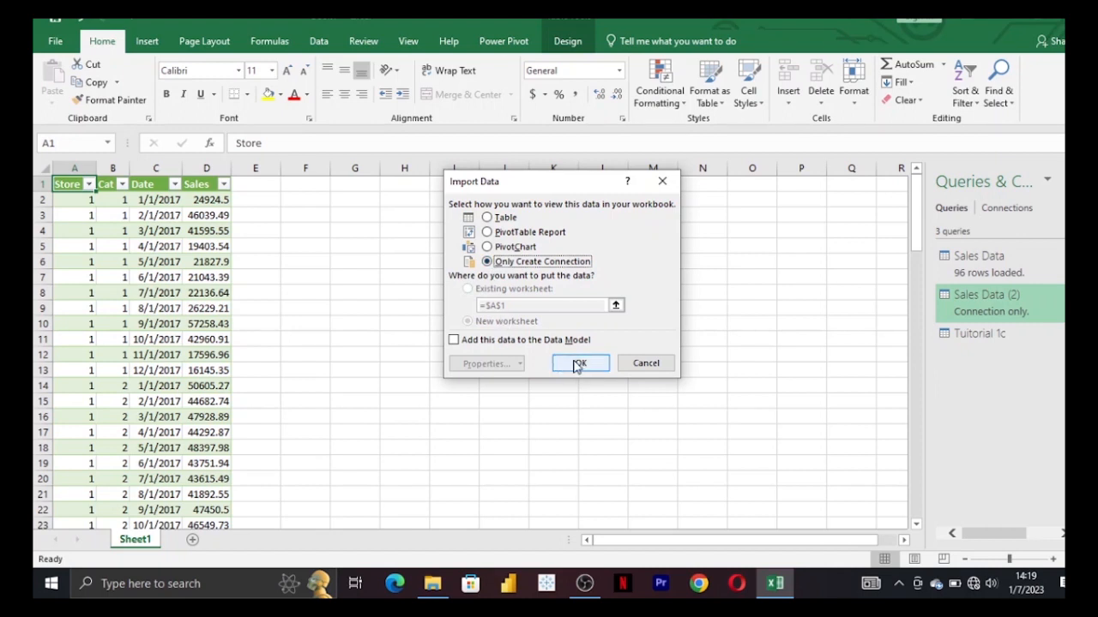
click(578, 364)
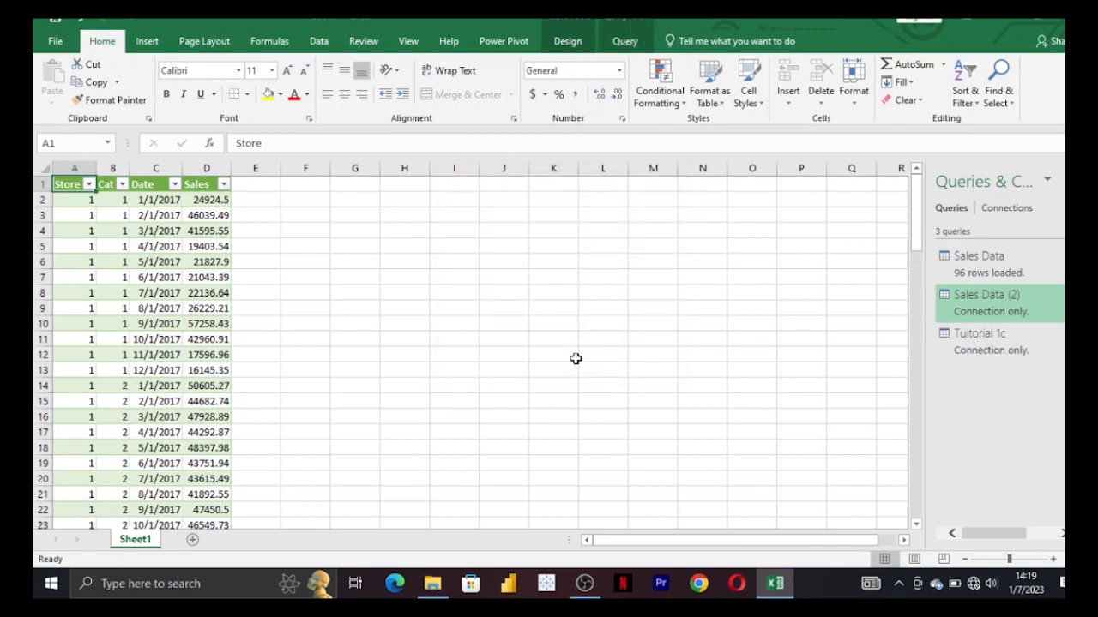
- Open the Tuitorial 1d file from the excel files folder, look over its raw layout and close it
click(446, 583)
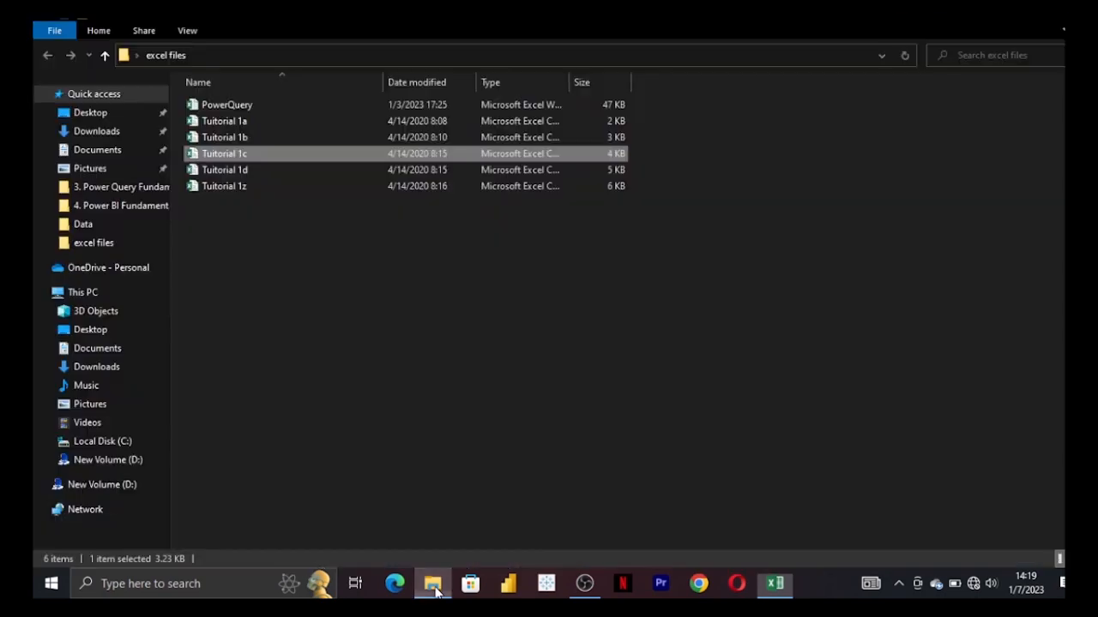
click(235, 170)
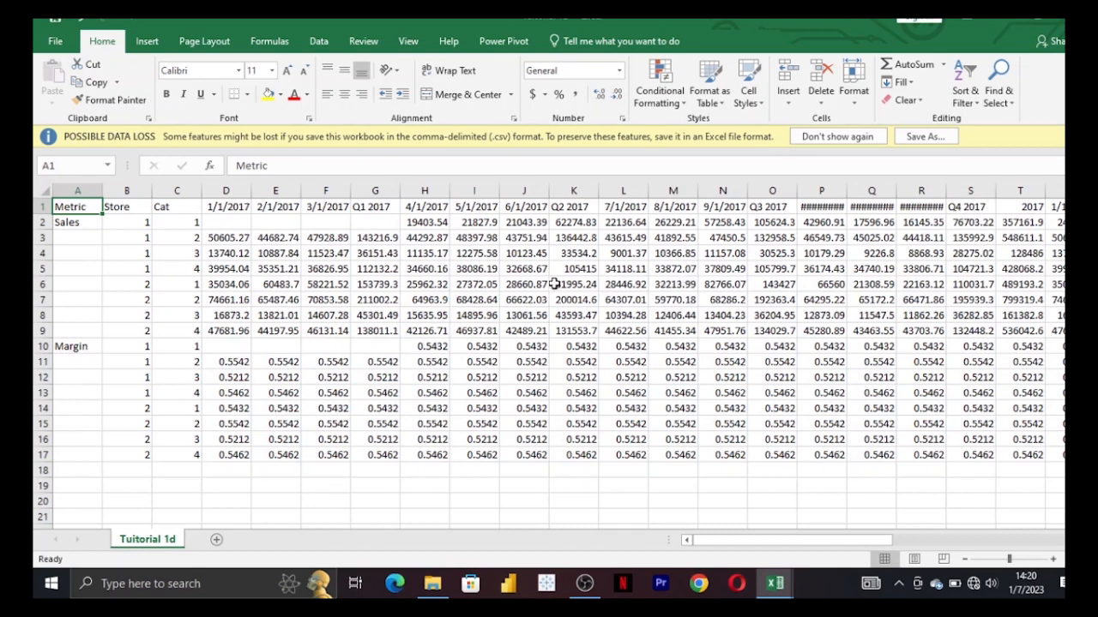
click(1060, 21)
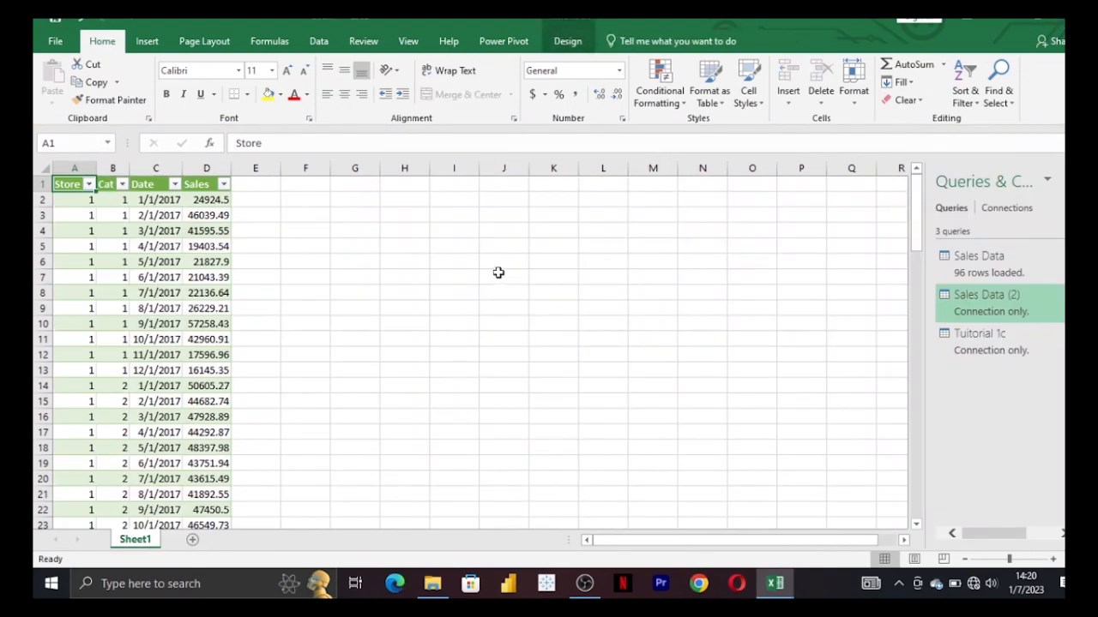
- Reopen the Tuitorial 1c query for editing and import Tuitorial 1d.csv as a new Text/CSV source with comma delimiter
double_click(970, 348)
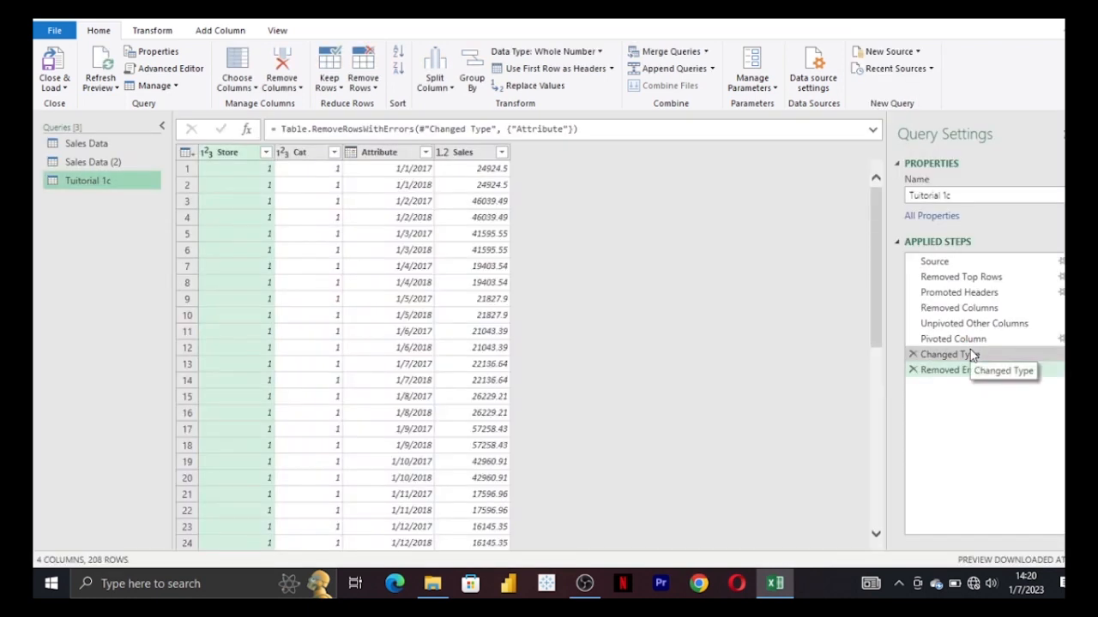
click(917, 55)
mouse_move(916, 76)
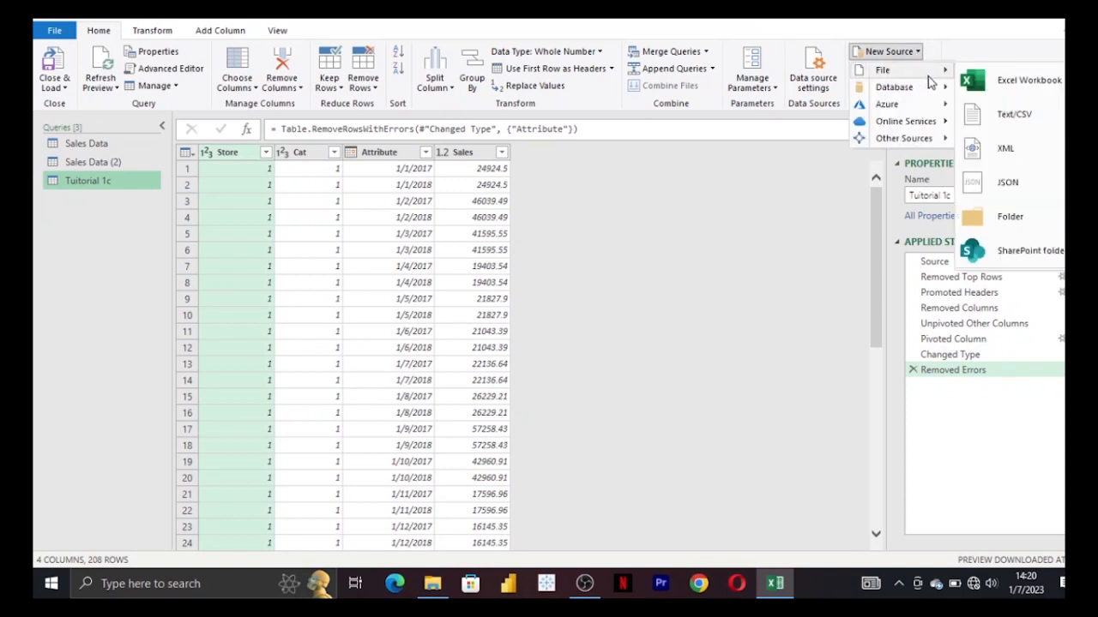
click(993, 111)
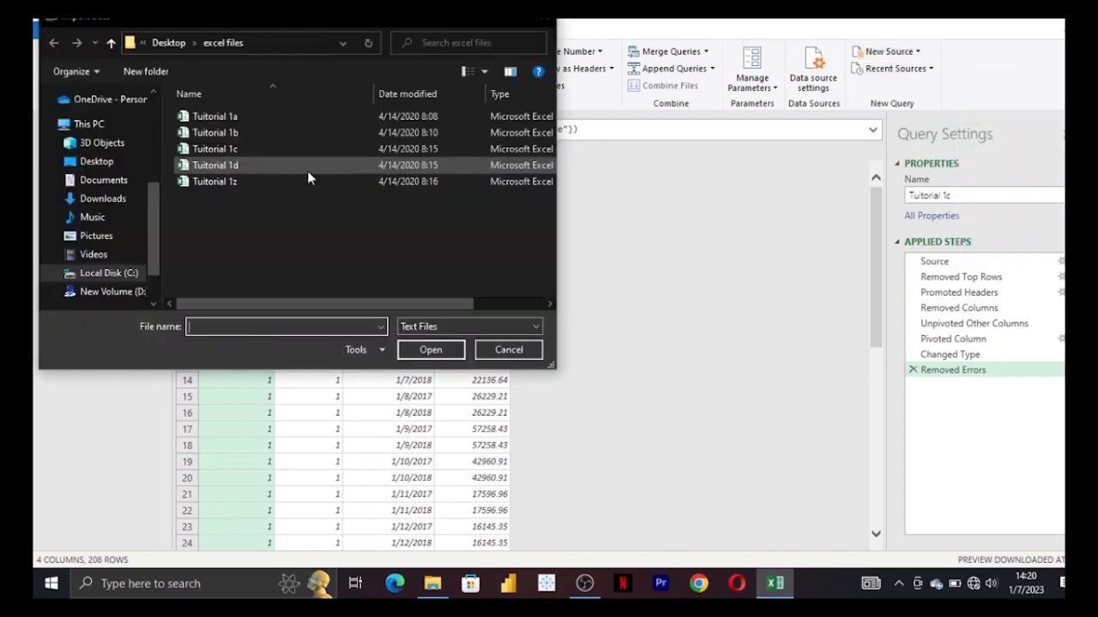
click(307, 170)
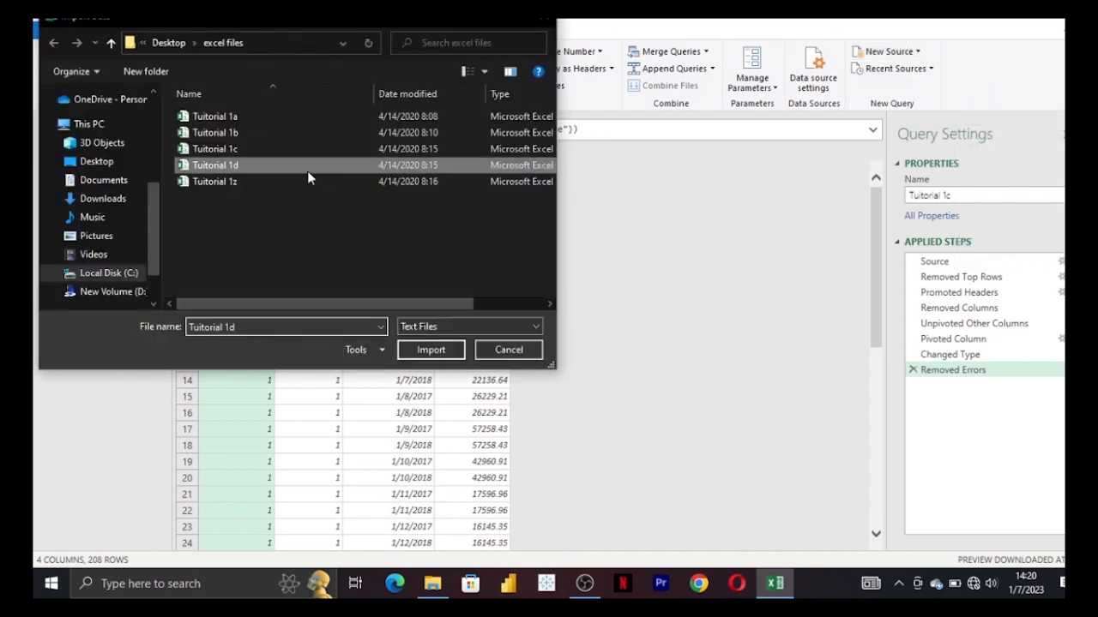
click(428, 347)
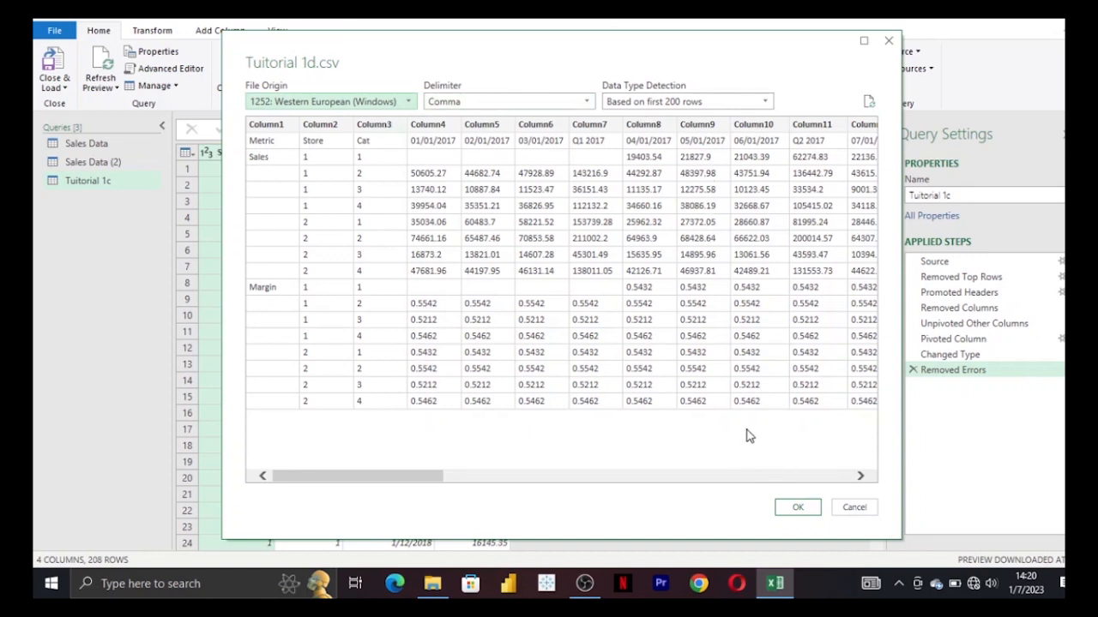
click(795, 510)
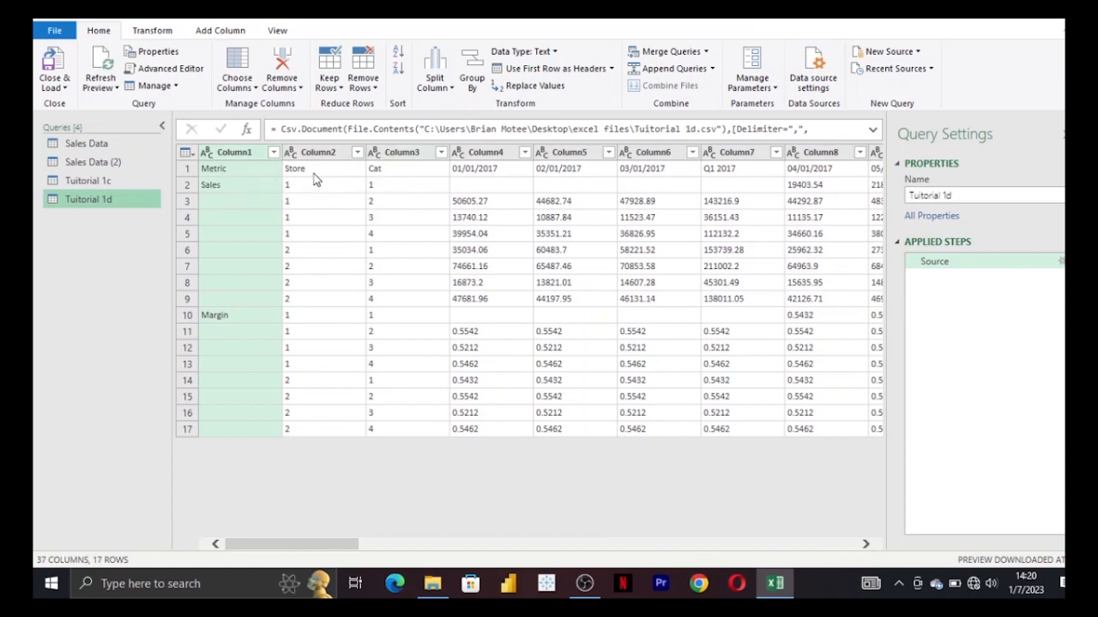
- Promote the first row of the Tuitorial 1d query to column headers
click(552, 70)
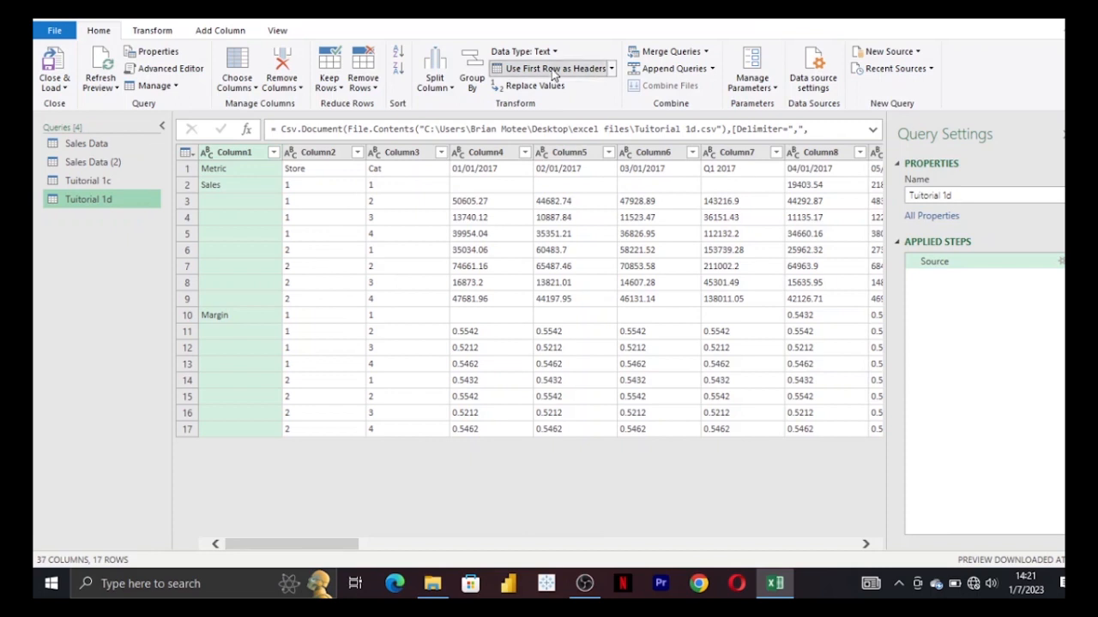
click(612, 68)
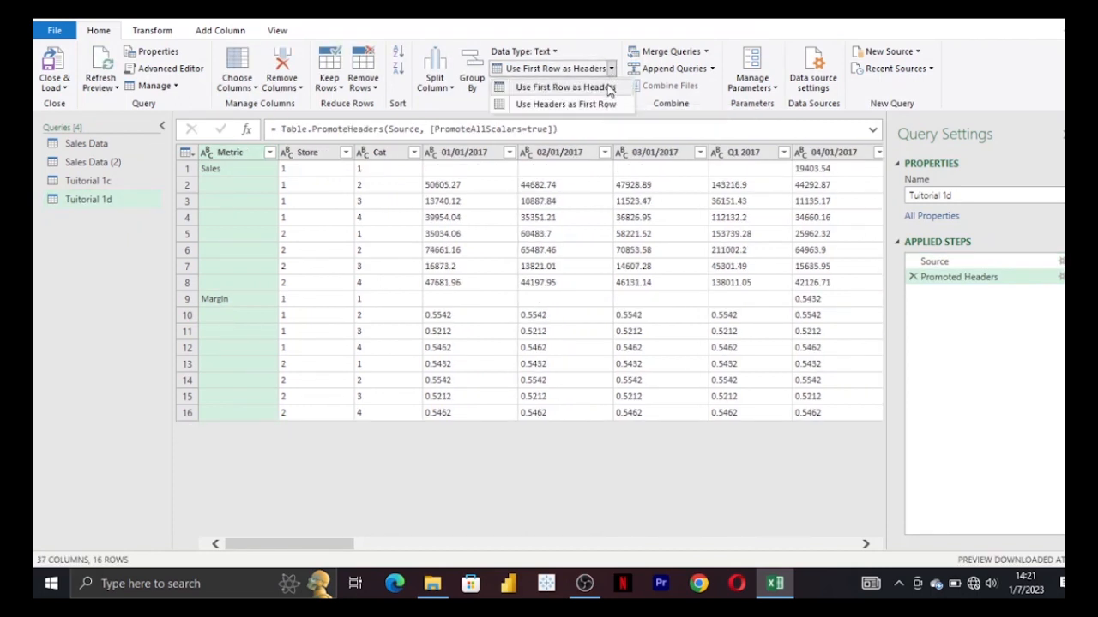
click(469, 110)
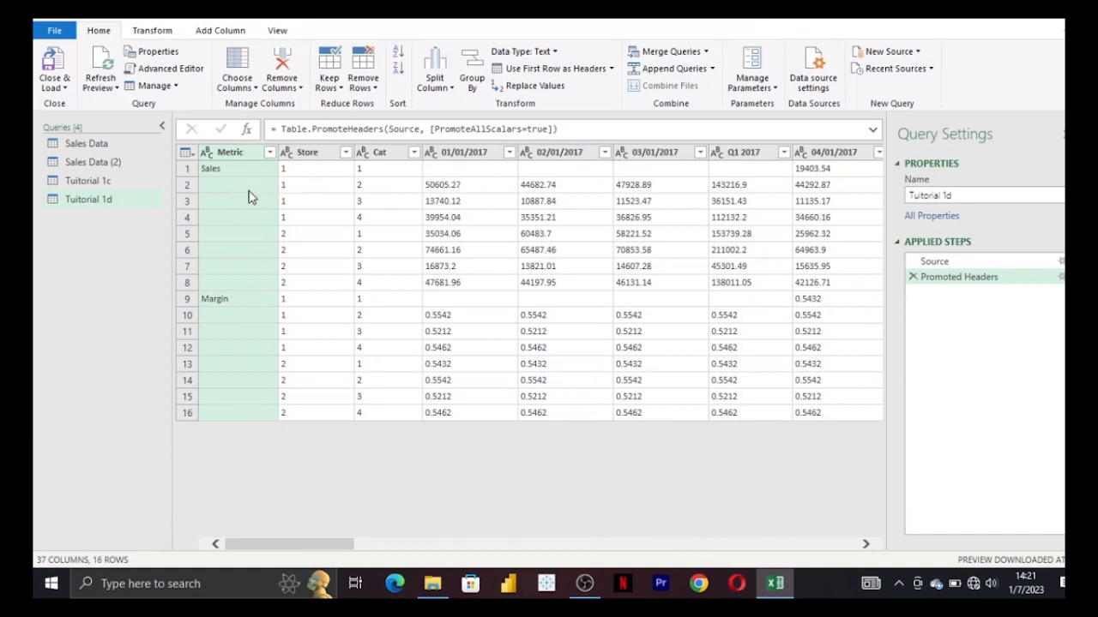
- Check the Metric column's filter values, try to fill the column down, and remove the Filled Down step
click(317, 157)
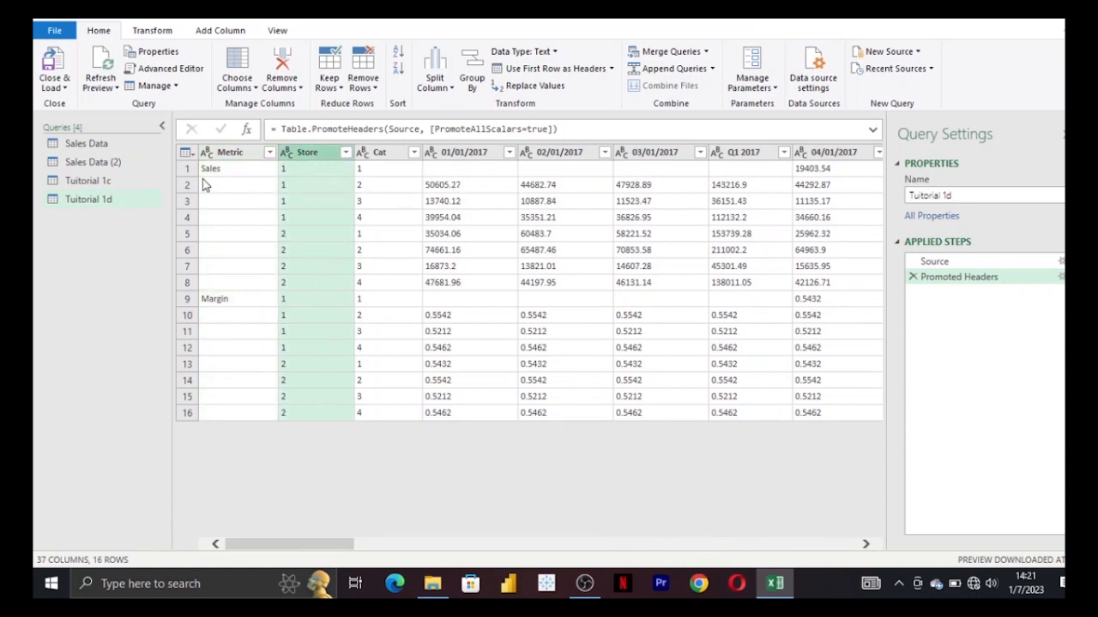
click(223, 160)
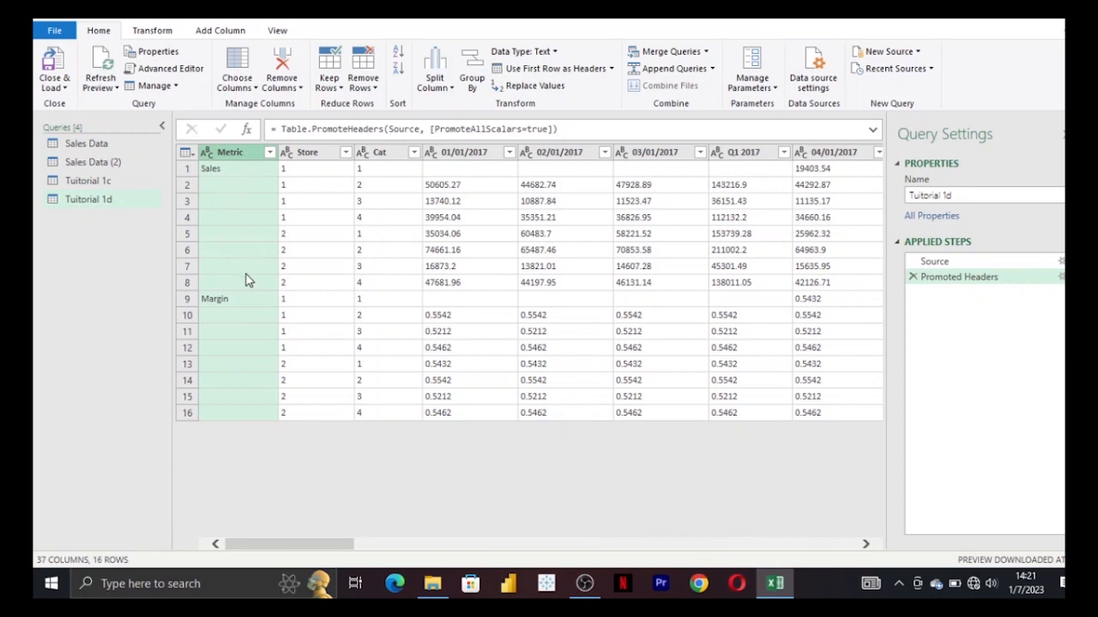
click(269, 151)
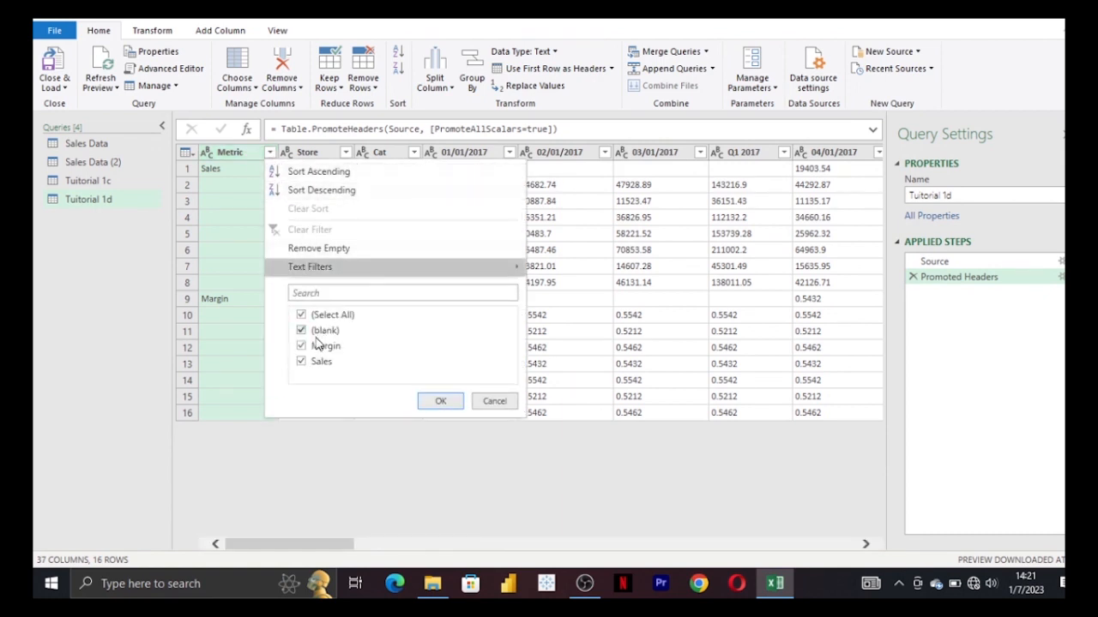
click(494, 408)
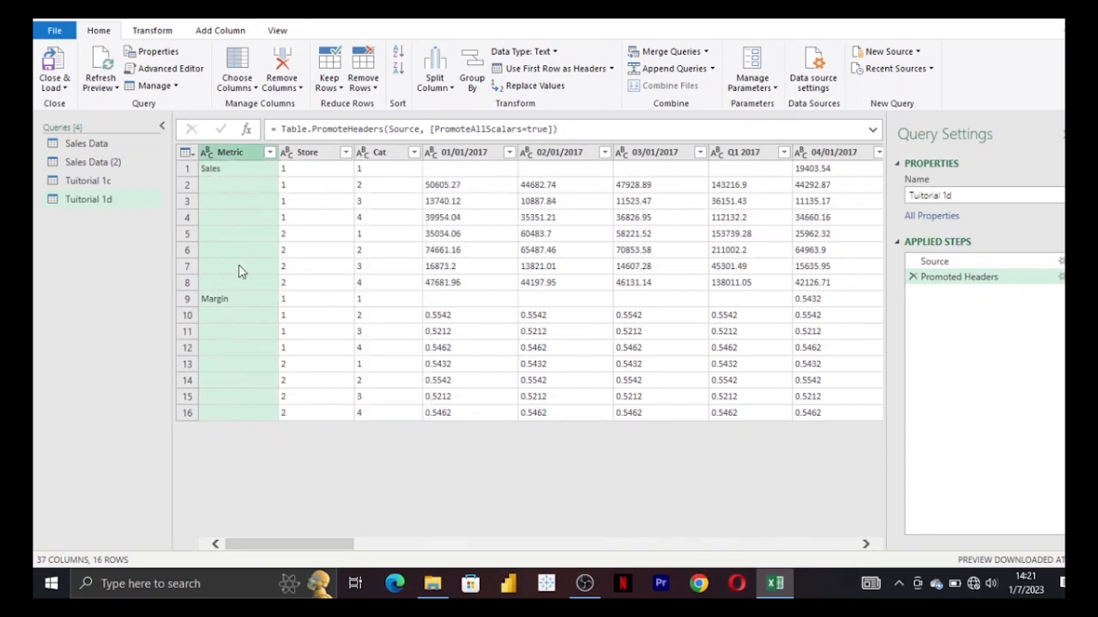
click(153, 31)
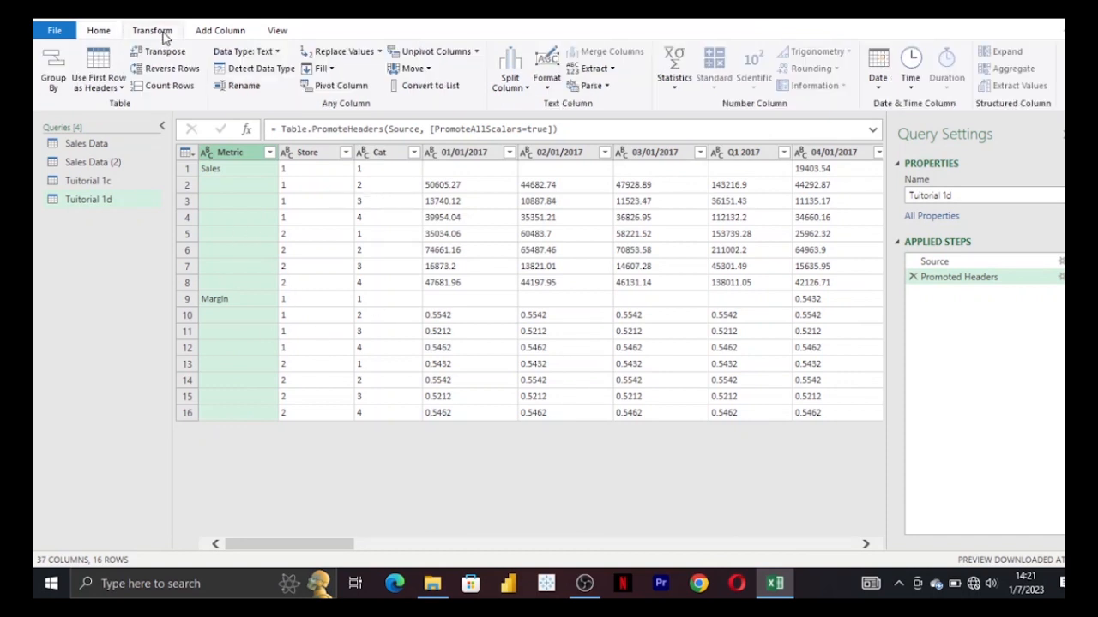
click(323, 72)
click(336, 88)
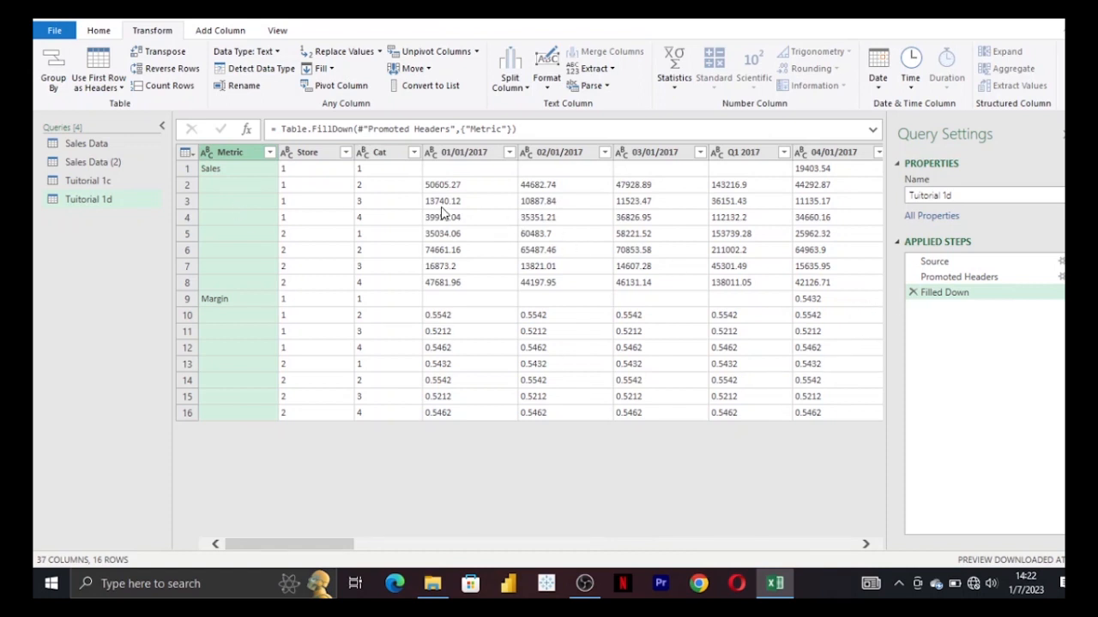
click(912, 293)
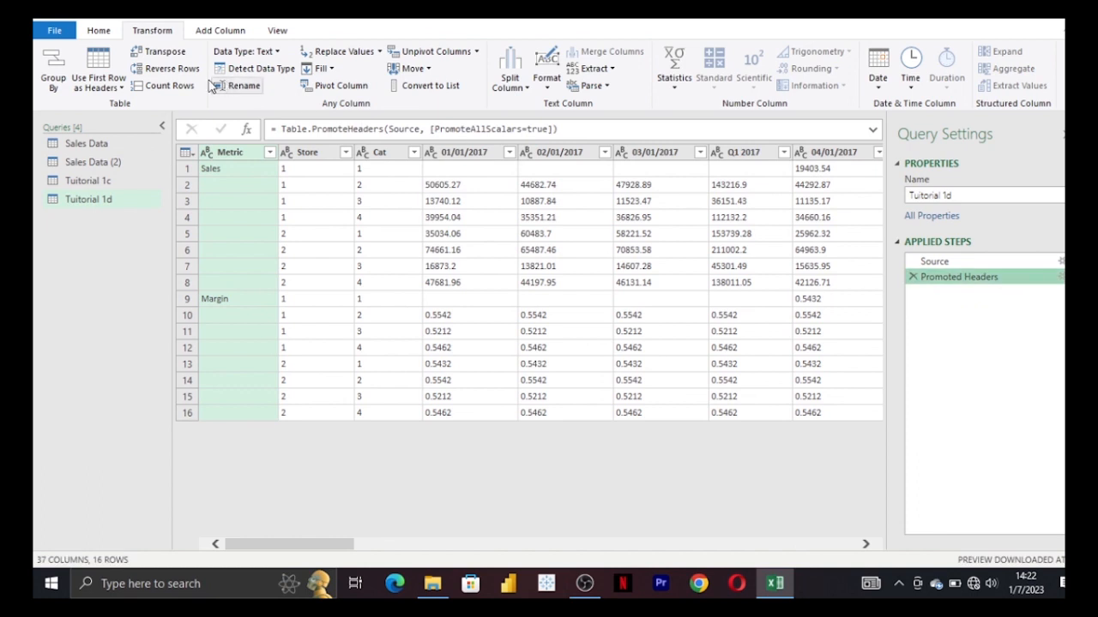
- Replace the empty values in the Metric column with null and fill the column down
click(335, 53)
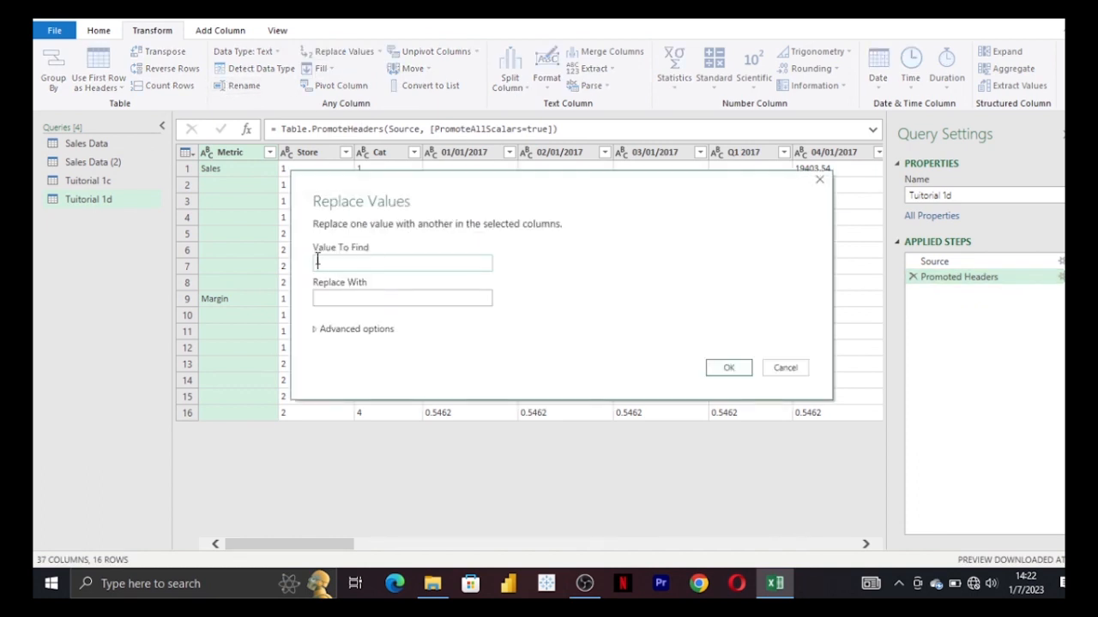
click(337, 297)
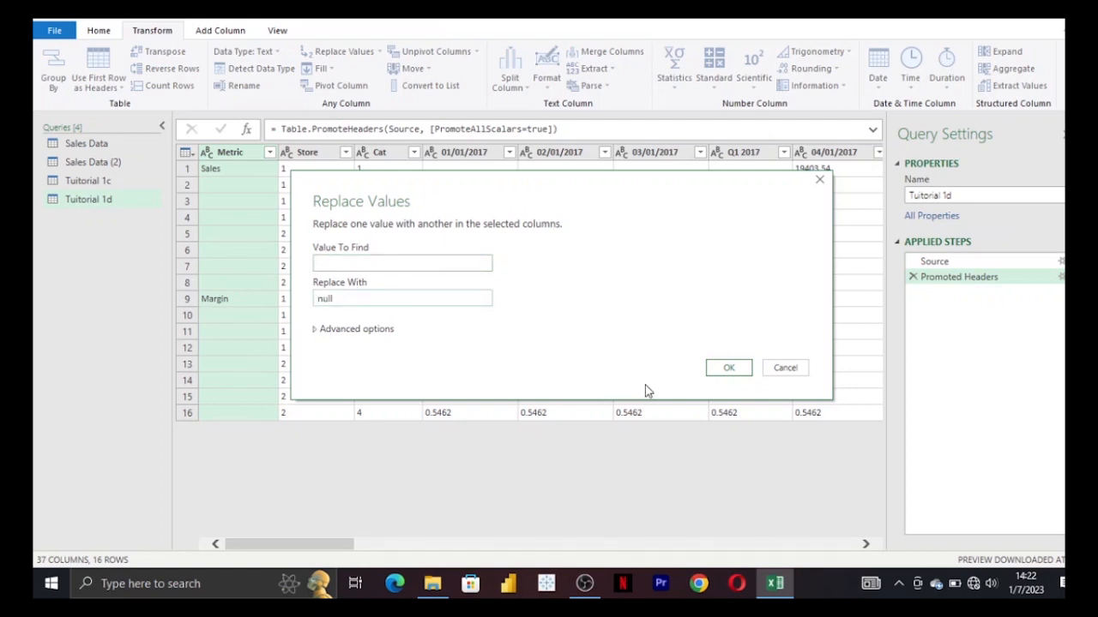
click(728, 368)
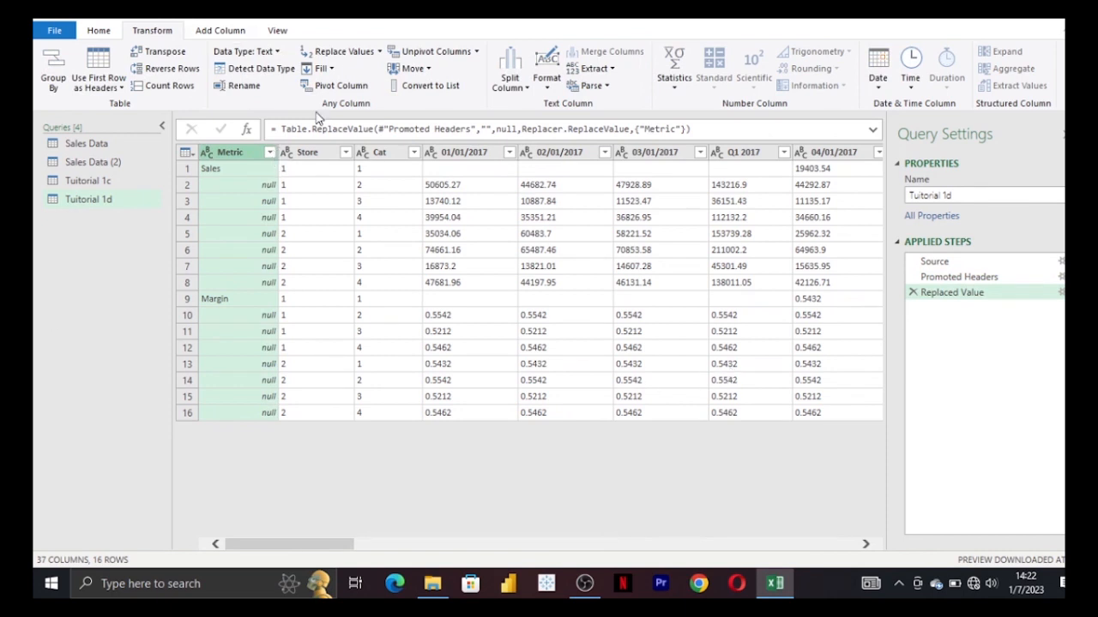
click(331, 69)
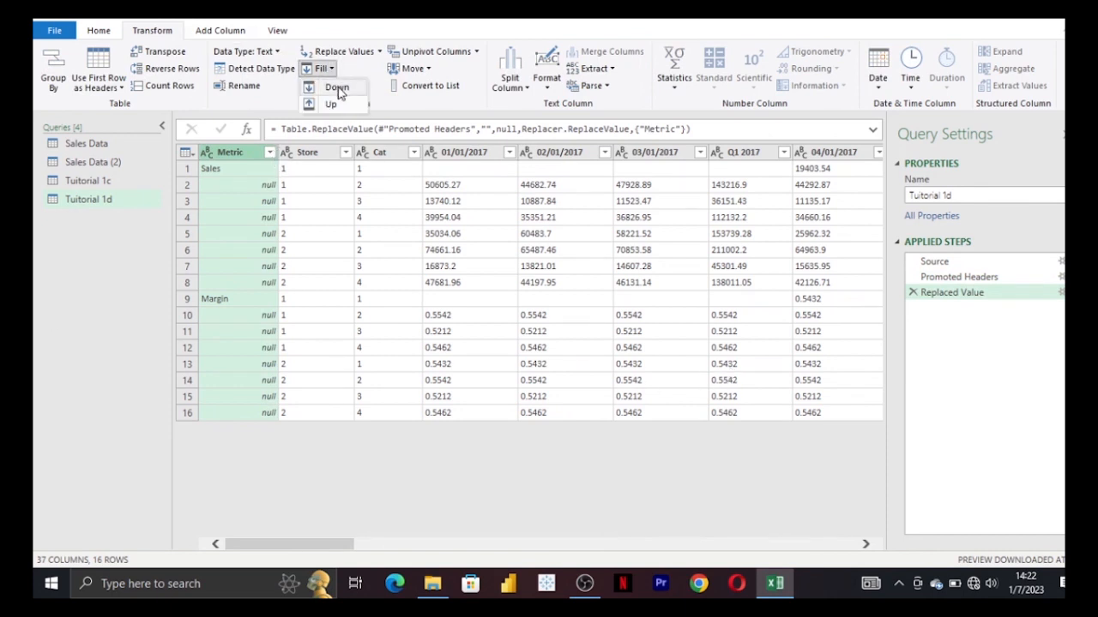
click(334, 86)
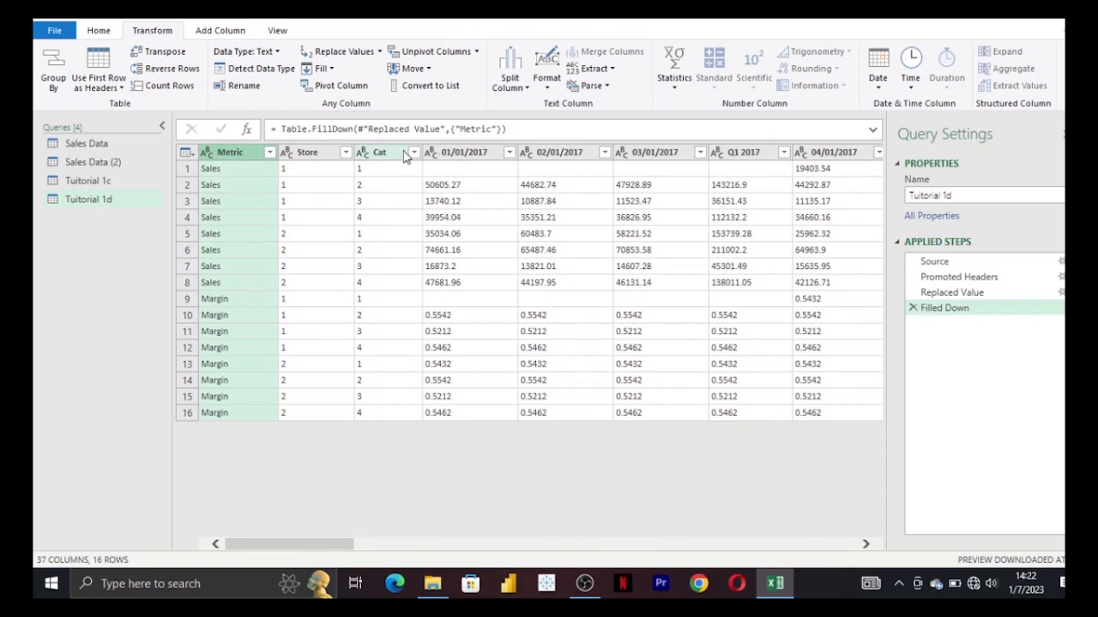
- Unpivot all columns other than Metric, Store and Cat, and look over the resulting rows
shift+click(381, 157)
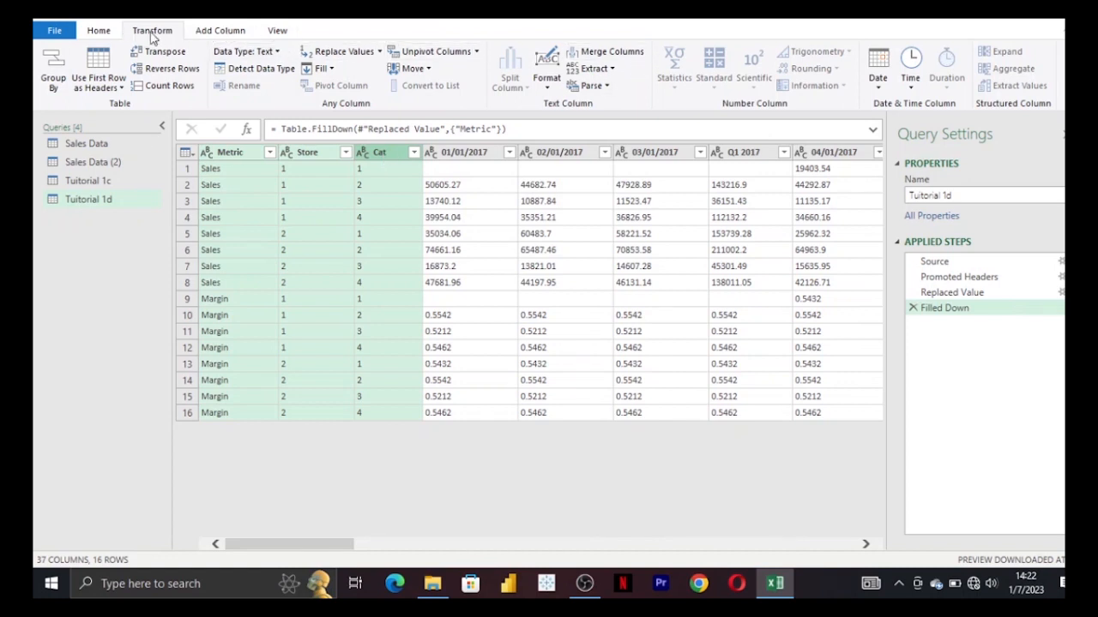
click(477, 54)
click(482, 87)
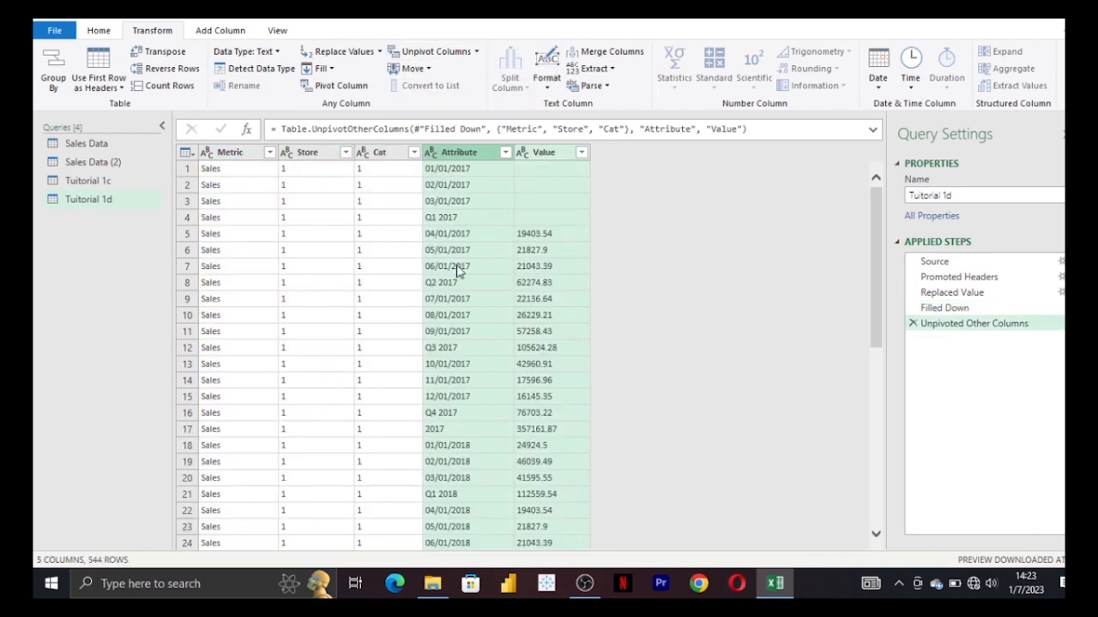
scroll(337, 290, down, 4)
scroll(337, 290, up, 4)
- Pivot the Metric column using Value as the values column
click(218, 154)
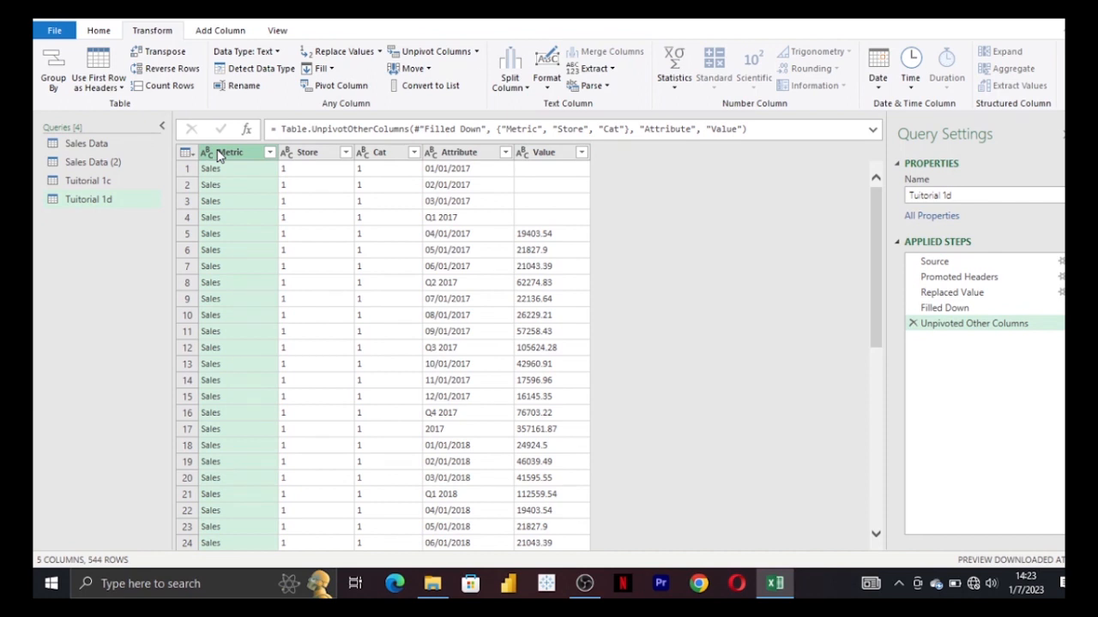
click(347, 95)
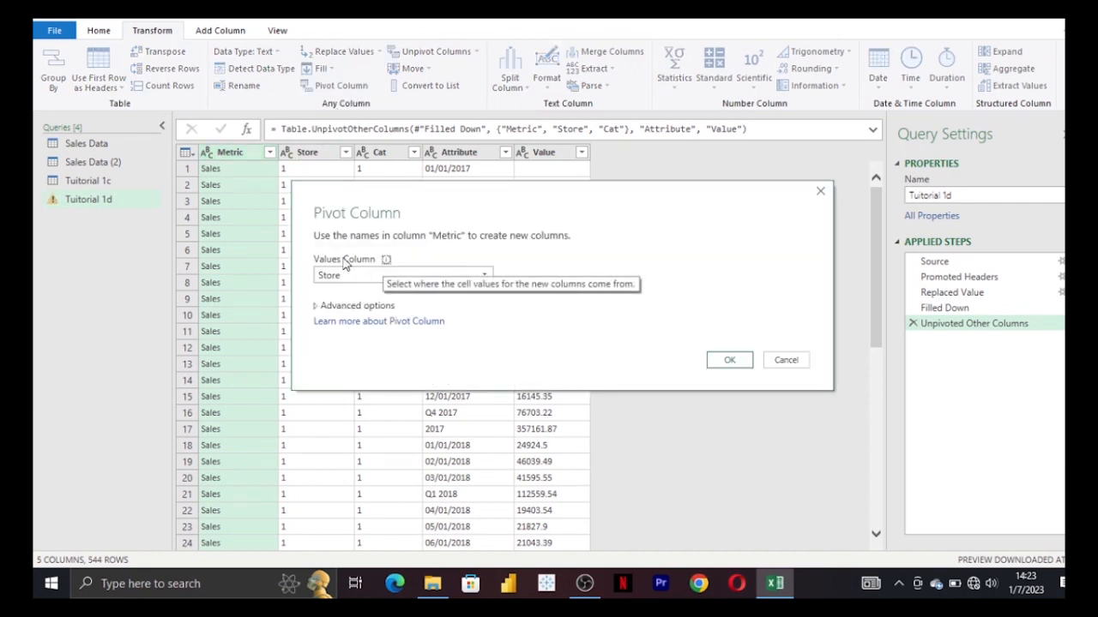
click(372, 280)
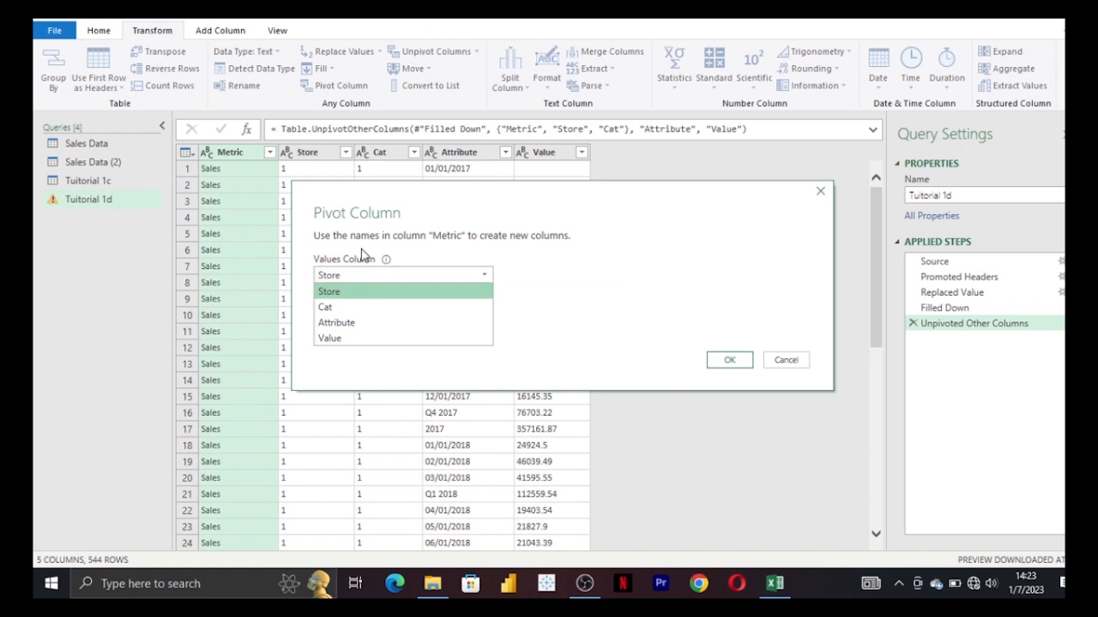
click(358, 341)
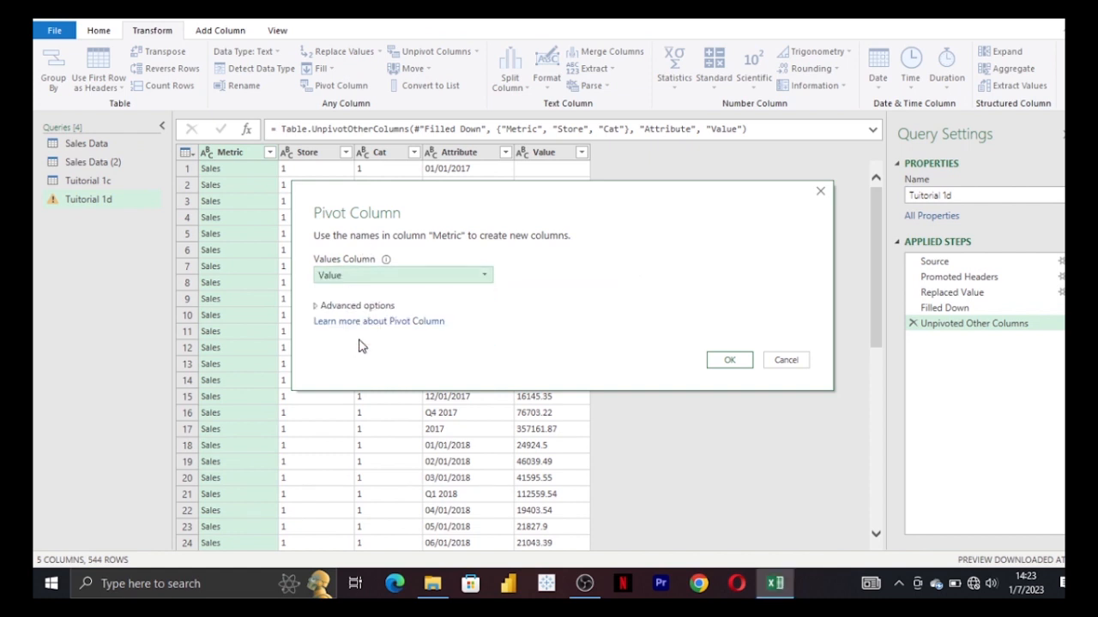
click(728, 360)
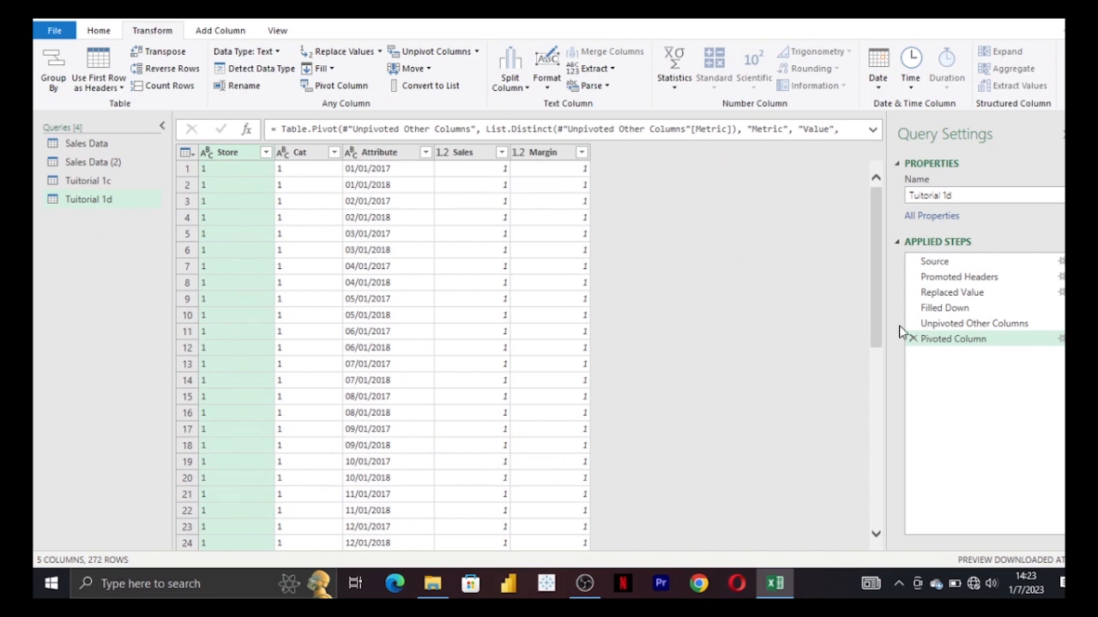
- Change the Pivoted Column step's aggregate value function to Don't Aggregate
click(1061, 339)
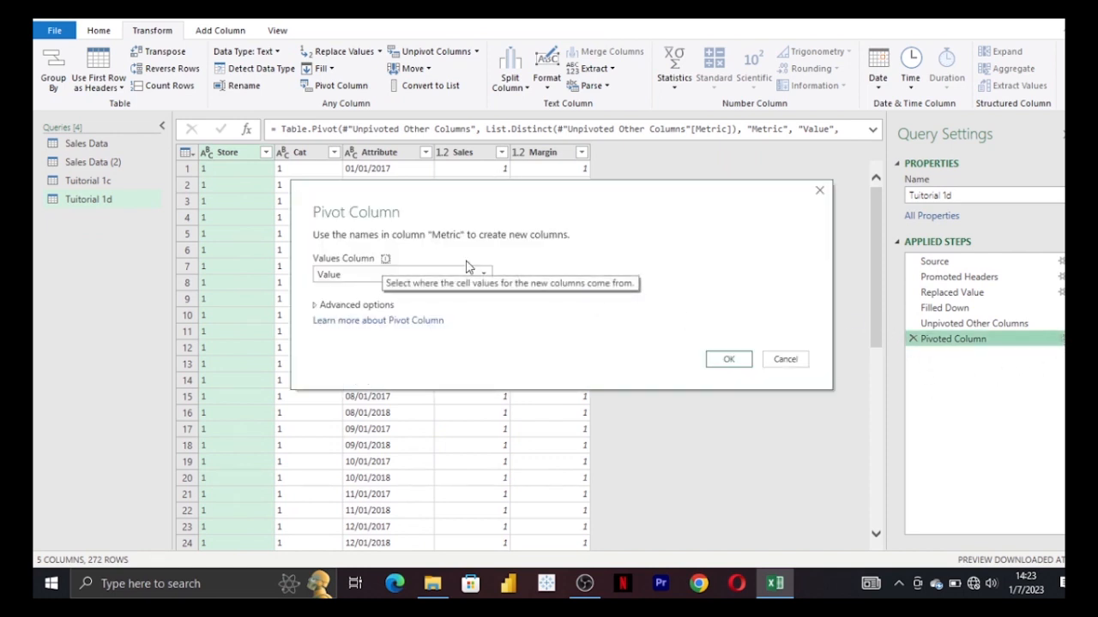
click(316, 306)
click(361, 337)
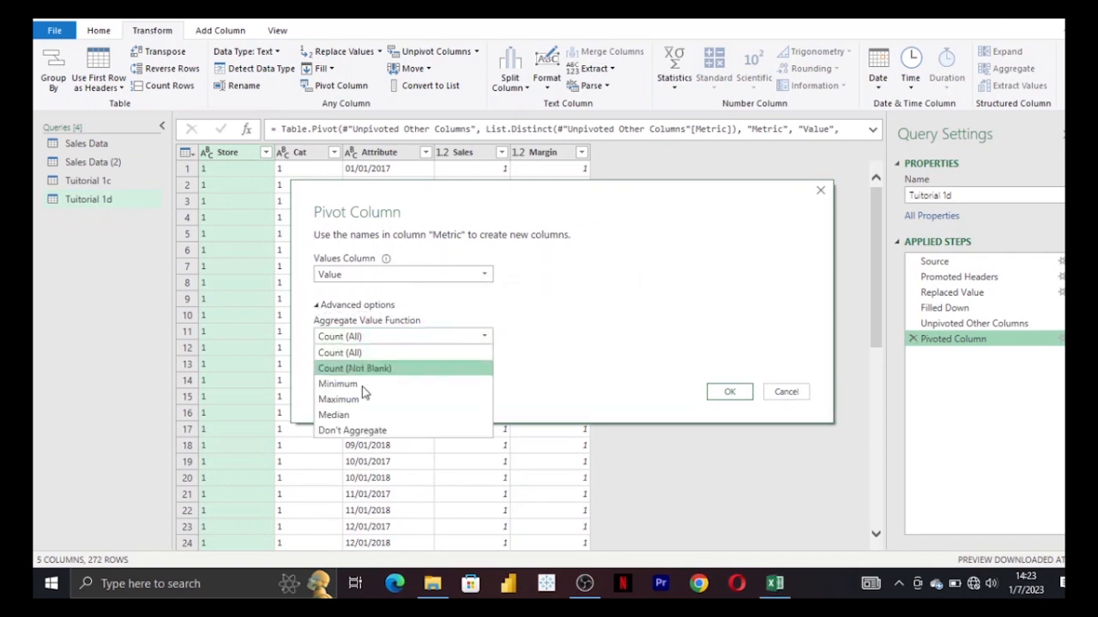
click(364, 435)
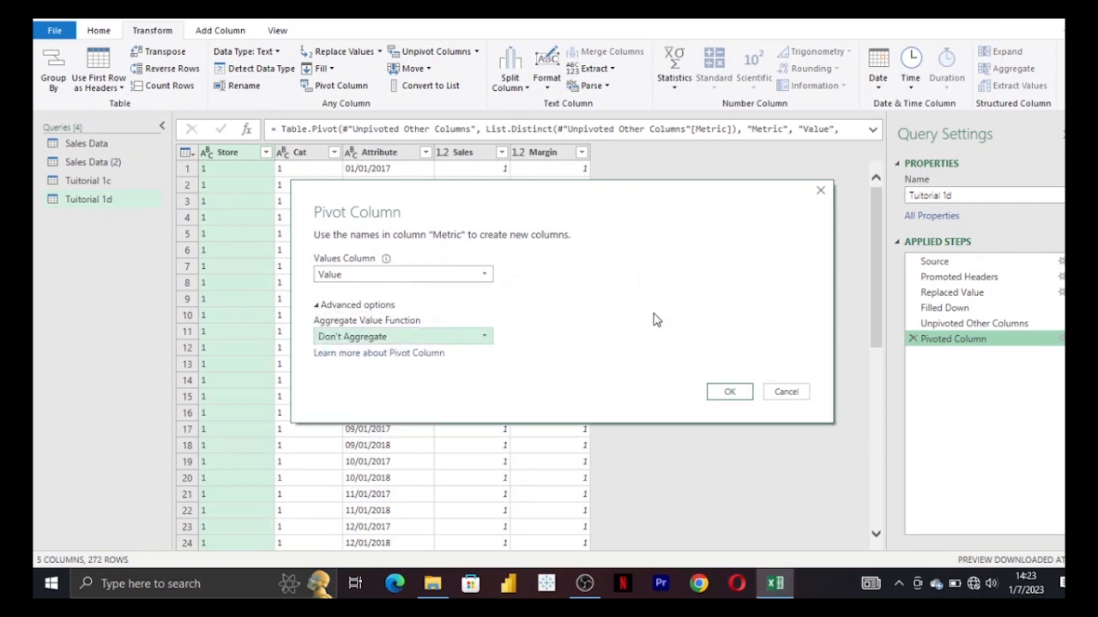
click(717, 391)
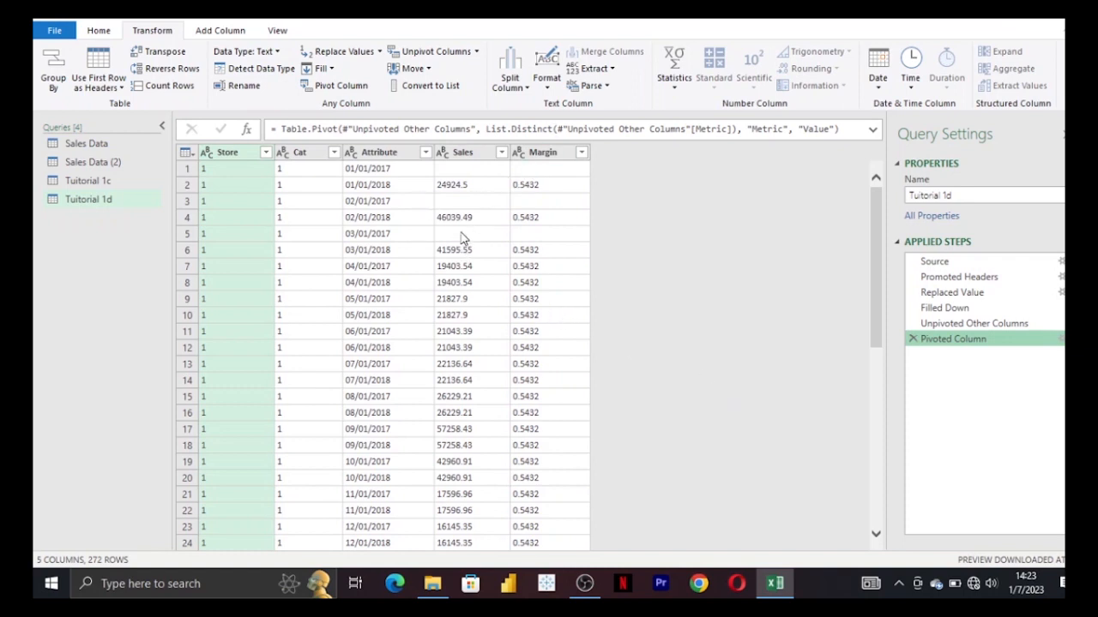
- Remove the empty rows from the Sales column and review the remaining data
click(501, 153)
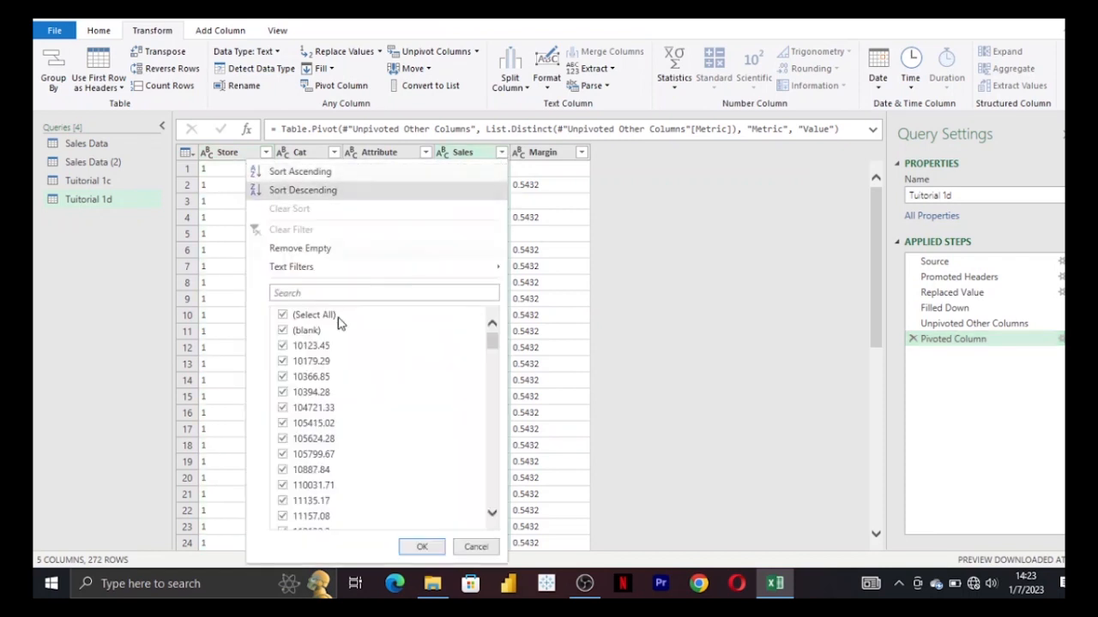
click(284, 331)
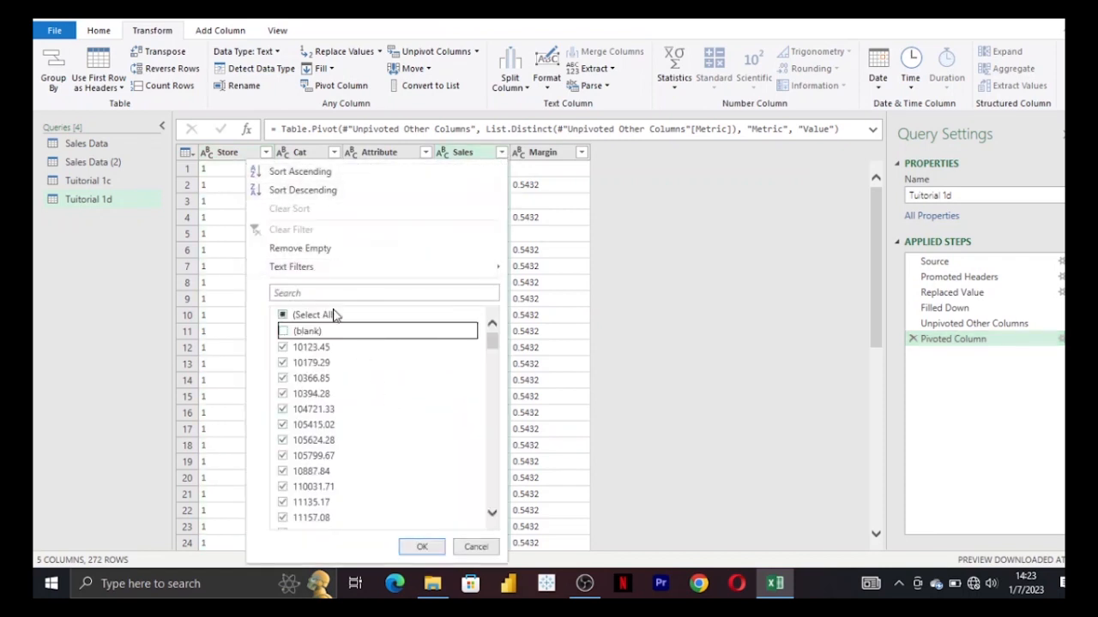
click(283, 331)
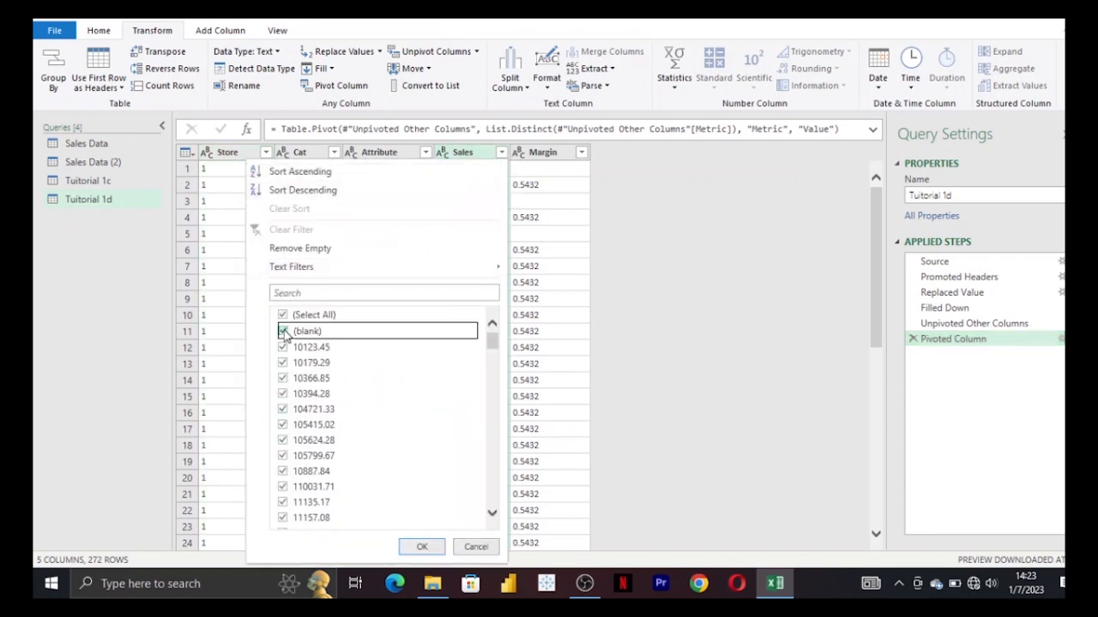
click(309, 249)
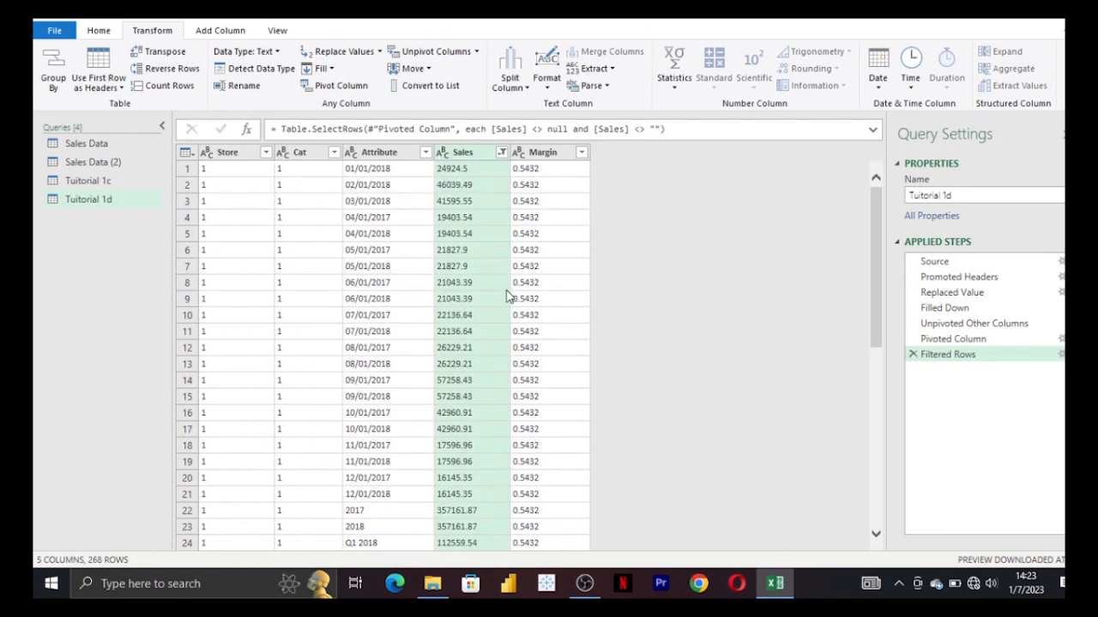
scroll(500, 259, down, 5)
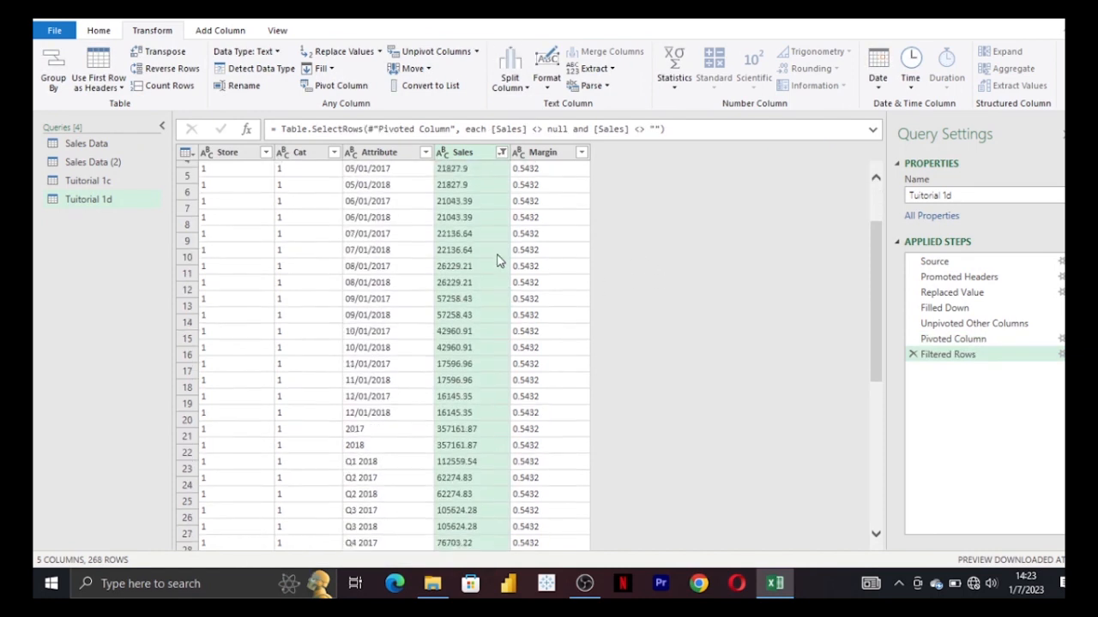
scroll(500, 259, down, 2)
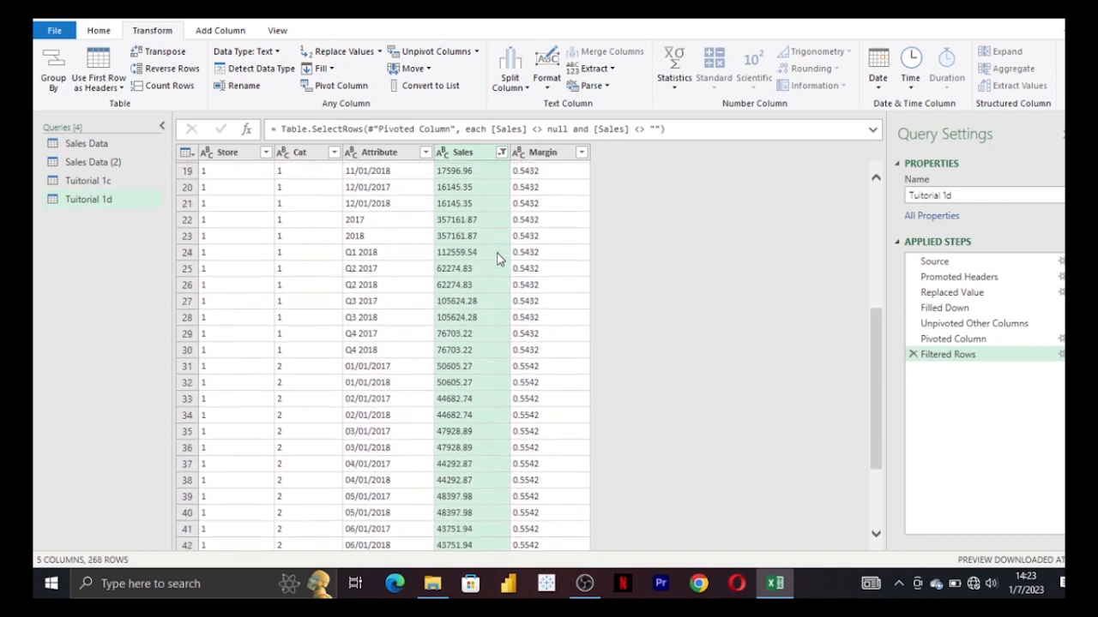
scroll(500, 259, down, 2)
scroll(500, 259, up, 9)
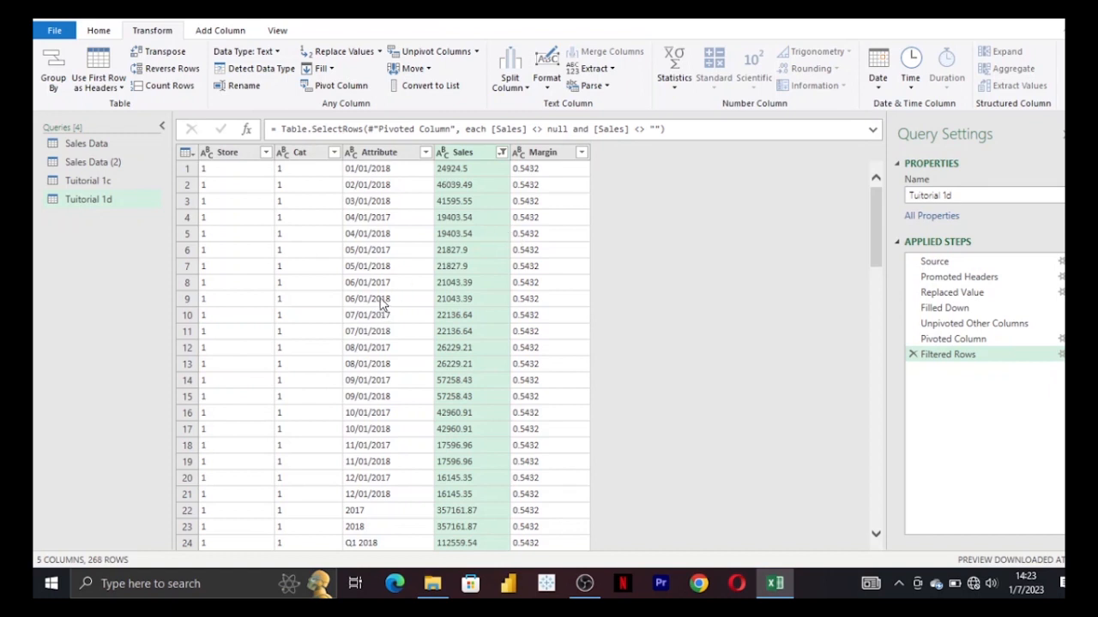
scroll(382, 304, down, 1)
scroll(382, 304, up, 1)
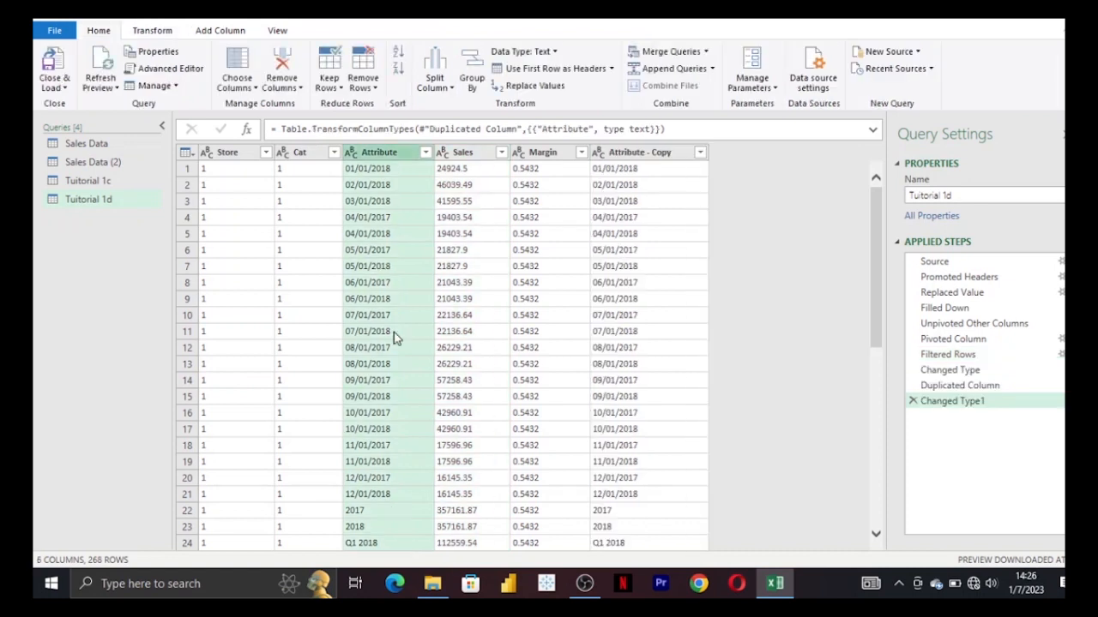
- Check the quarter labels in the Attribute column and duplicate that column
key(F2)
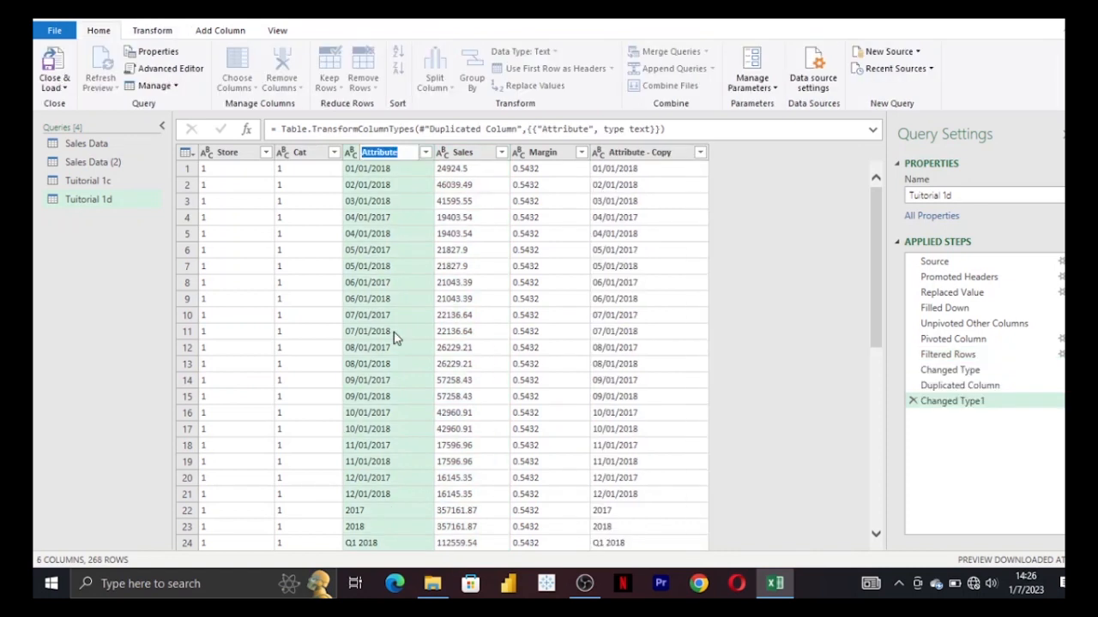
click(732, 289)
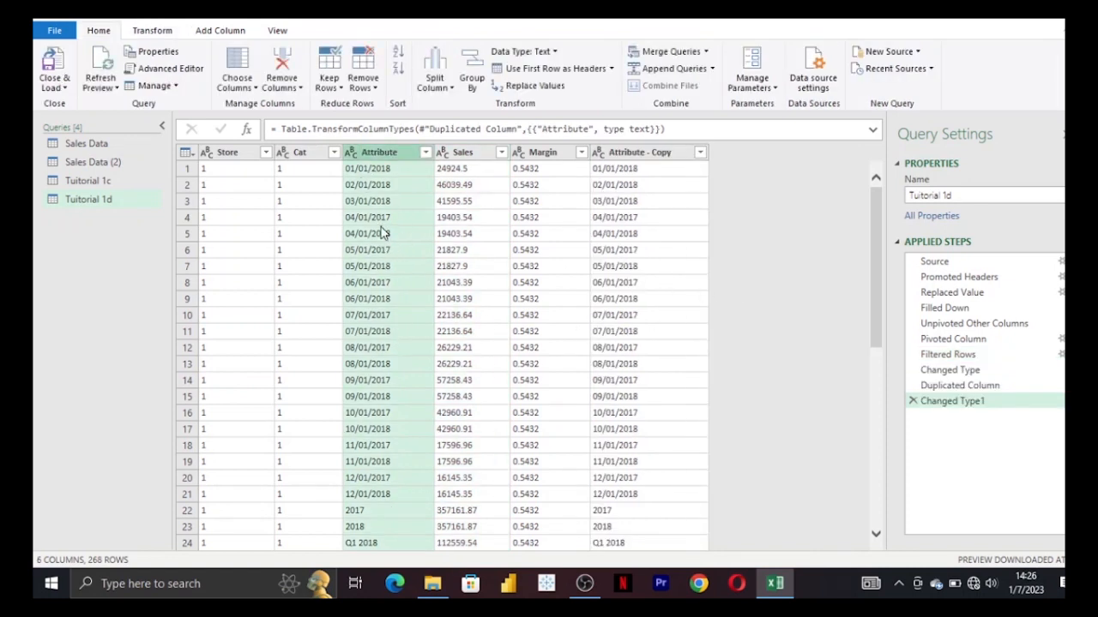
scroll(383, 233, down, 1)
scroll(382, 233, down, 1)
scroll(382, 233, down, 5)
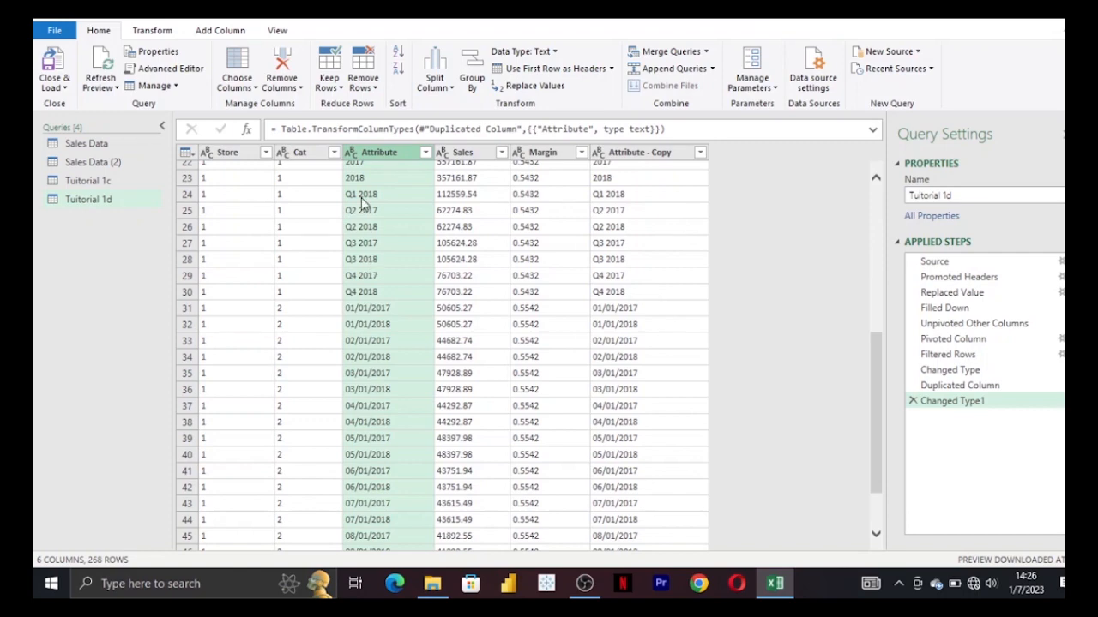
scroll(378, 268, up, 7)
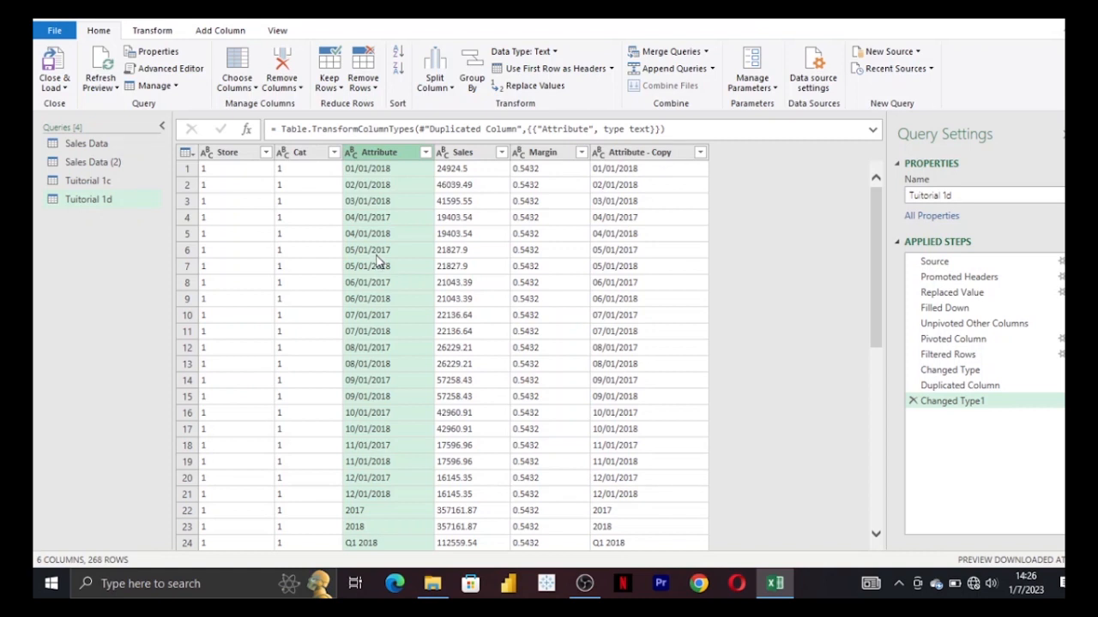
click(219, 36)
click(240, 89)
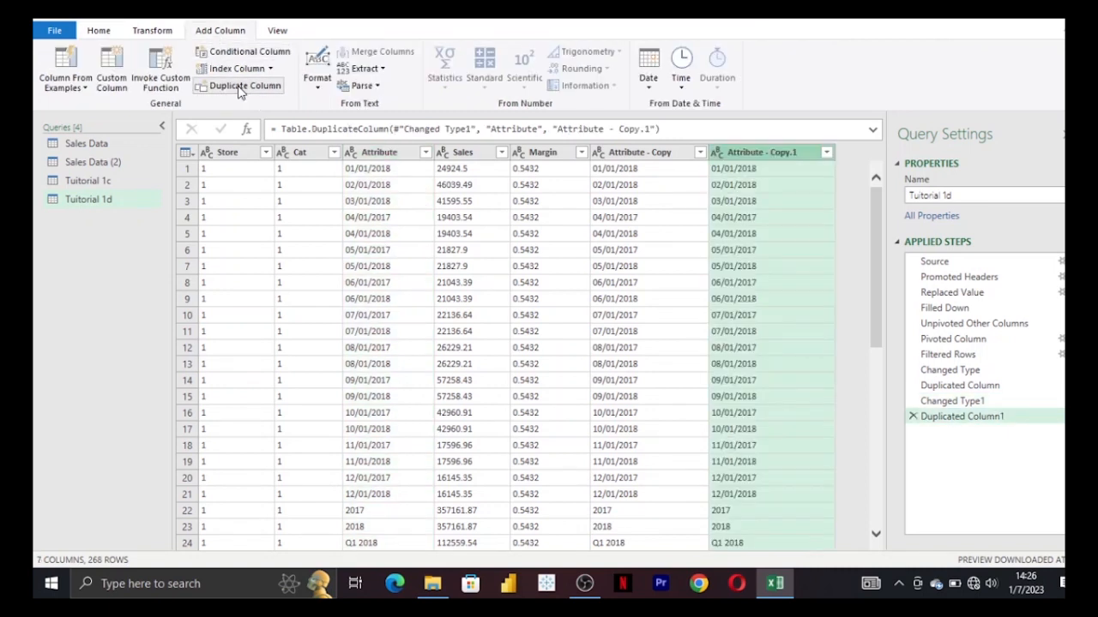
- Change the Attribute column's data type to Date and look over the converted rows
click(351, 153)
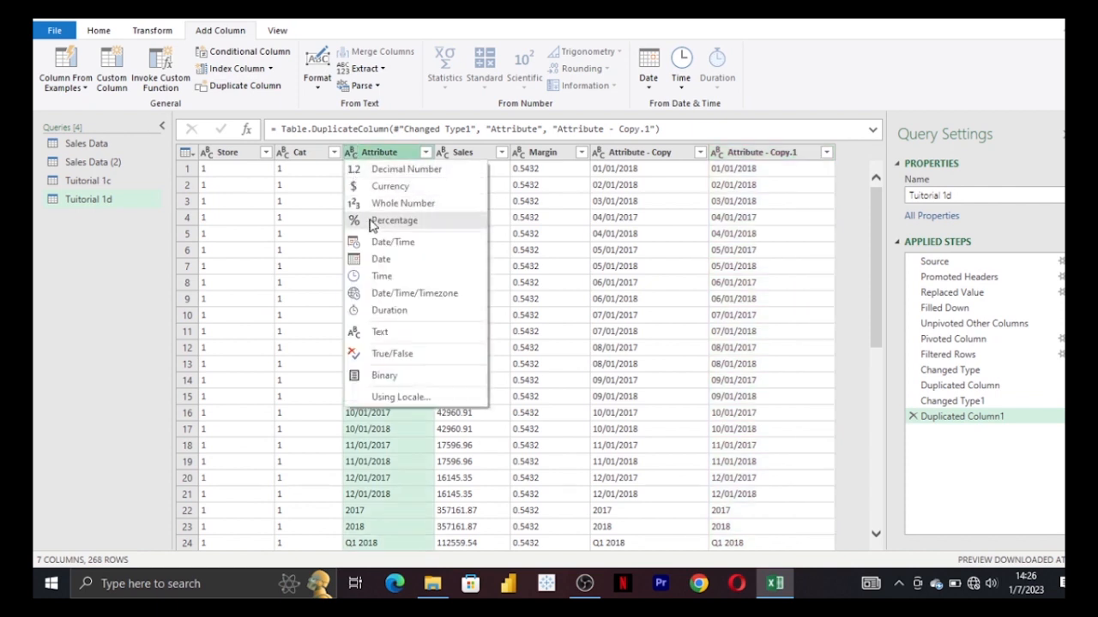
click(382, 259)
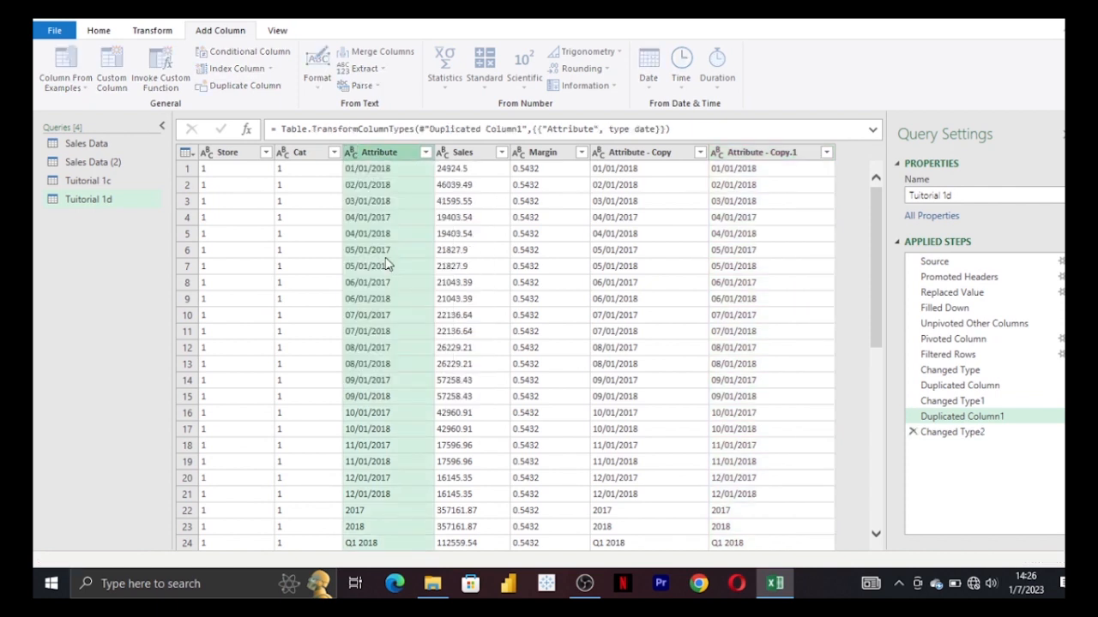
scroll(390, 289, down, 5)
scroll(390, 289, down, 2)
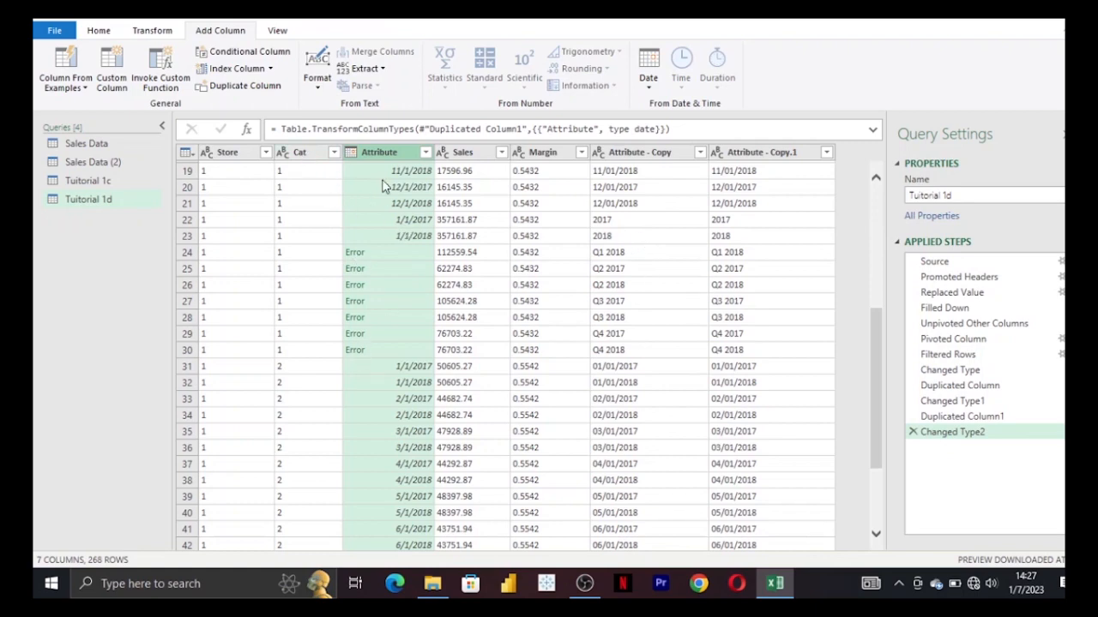
scroll(383, 191, up, 7)
scroll(383, 191, up, 2)
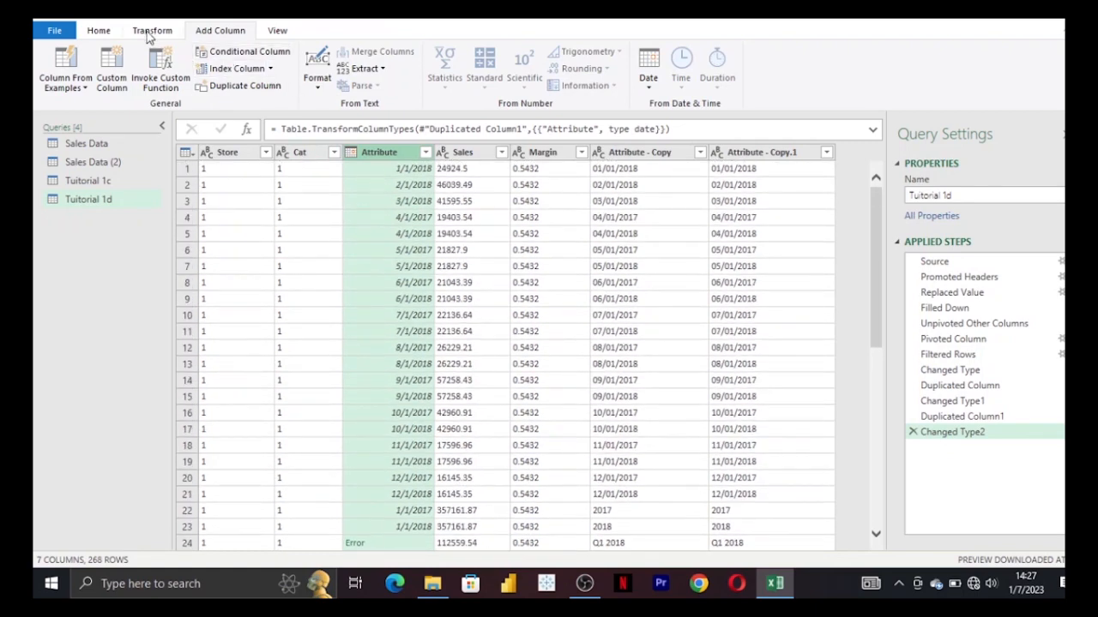
- Keep only the rows with errors in the Attribute column, and remove that column
click(111, 29)
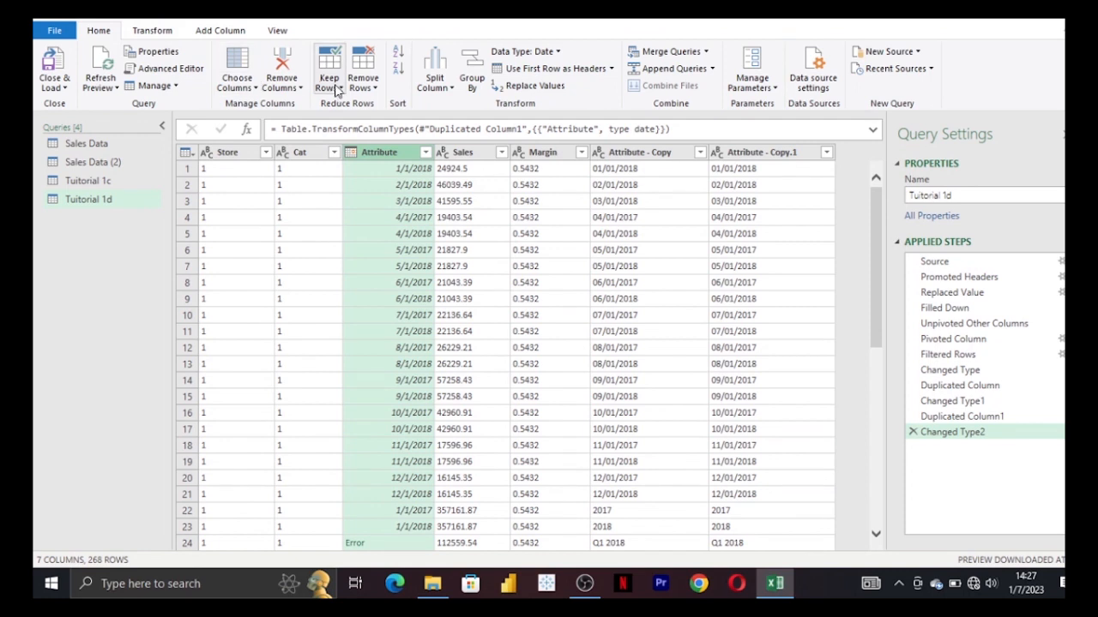
click(341, 89)
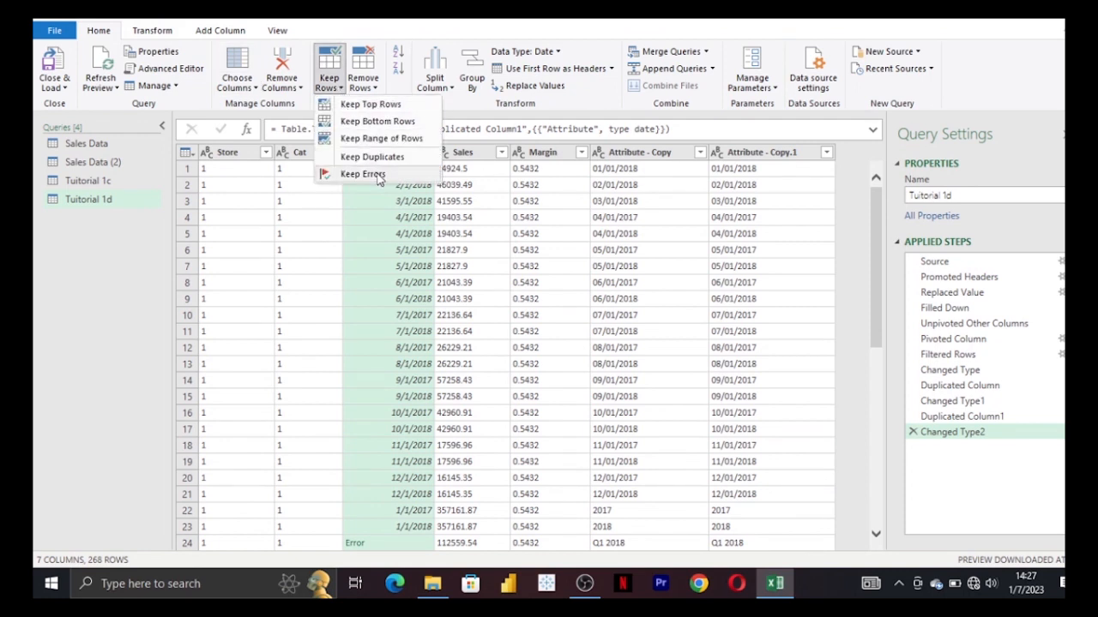
click(371, 173)
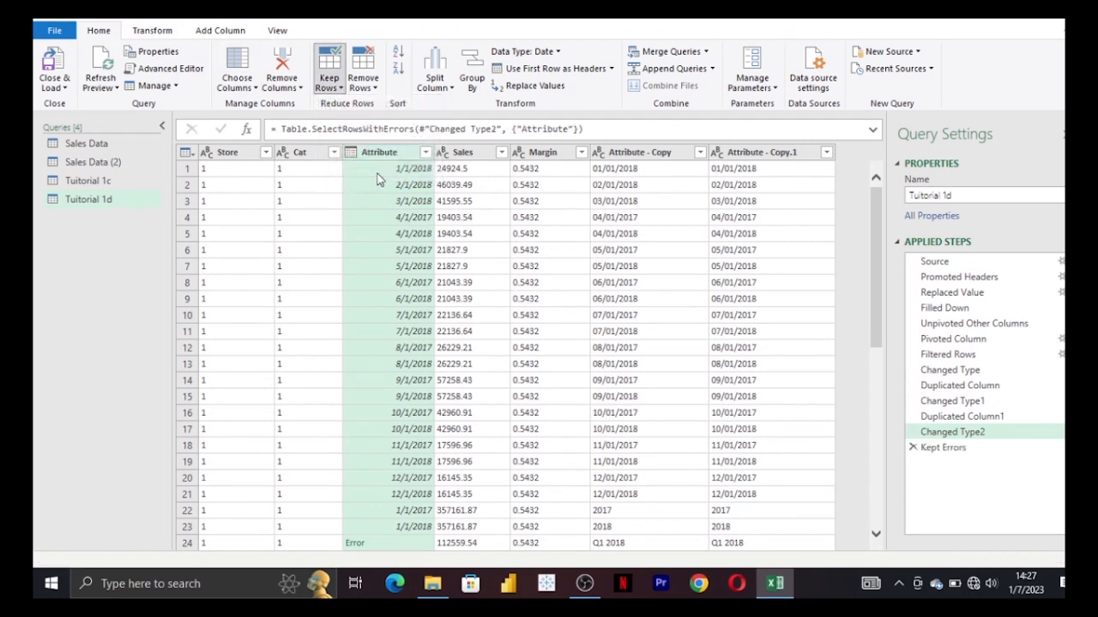
click(283, 59)
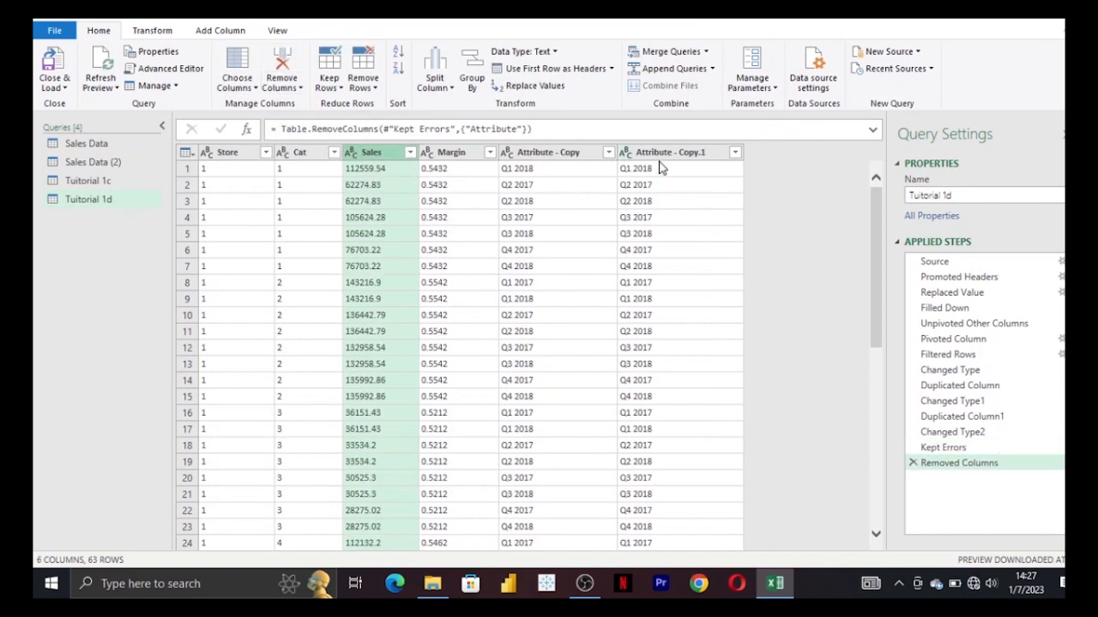
- Rename the Attribute - Copy.1 column as Quarters
double_click(665, 153)
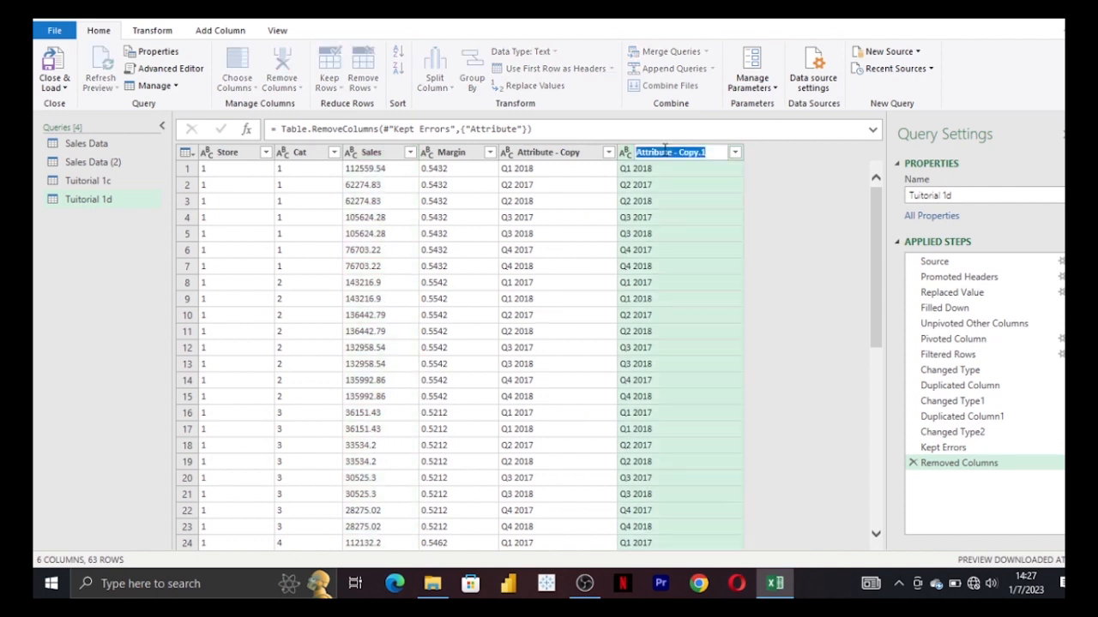
text(Q)
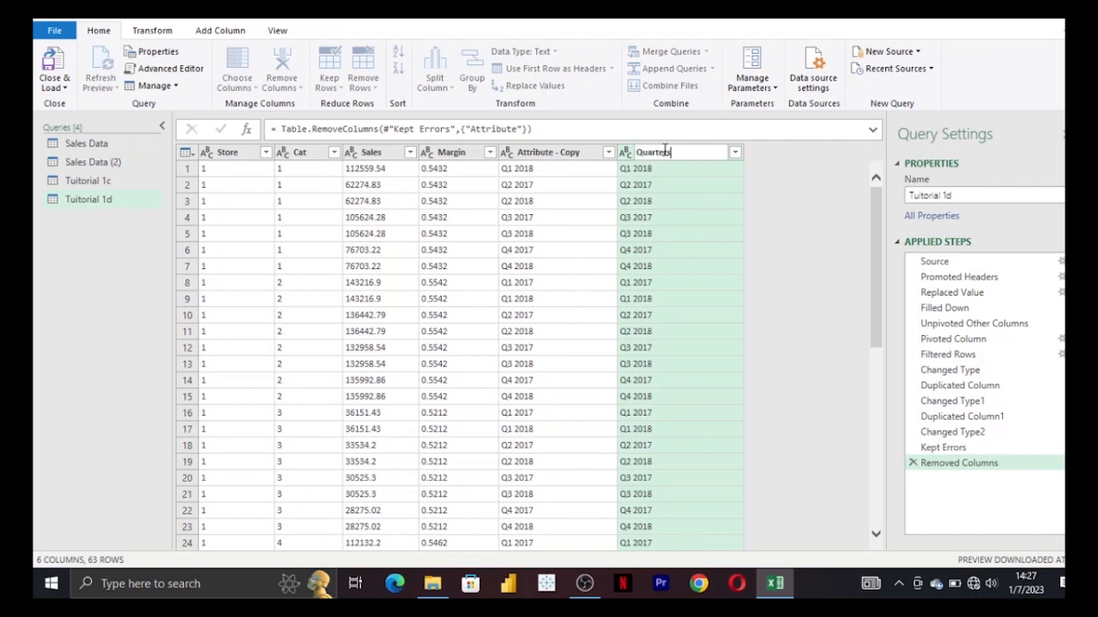
text(uarters)
key(Return)
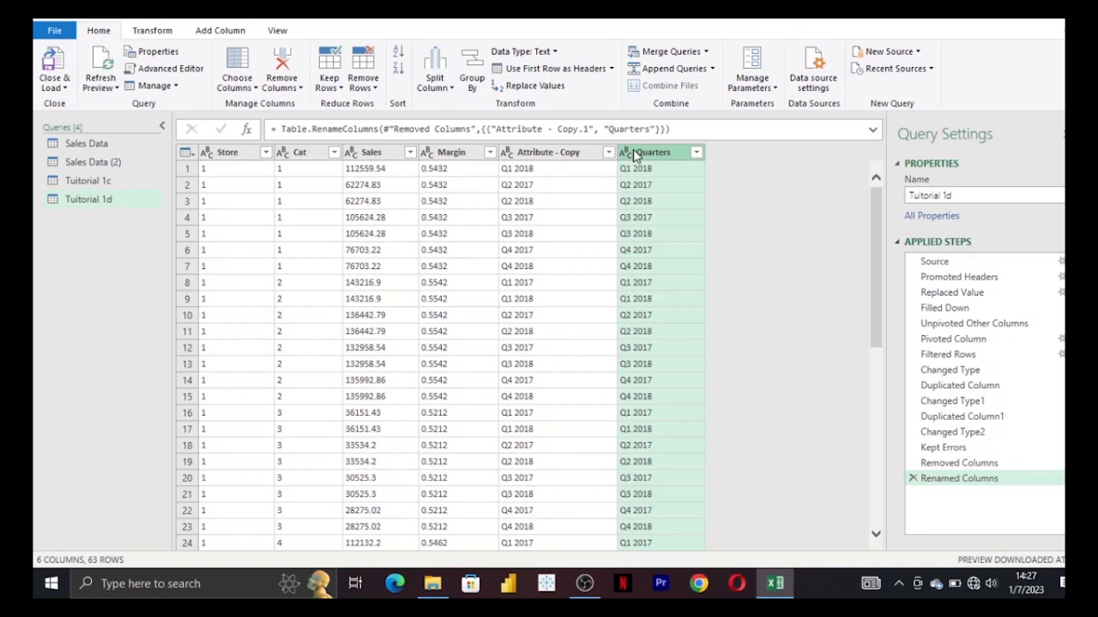
- Remove the Attribute - Copy column and look over the remaining quarterly rows
click(562, 153)
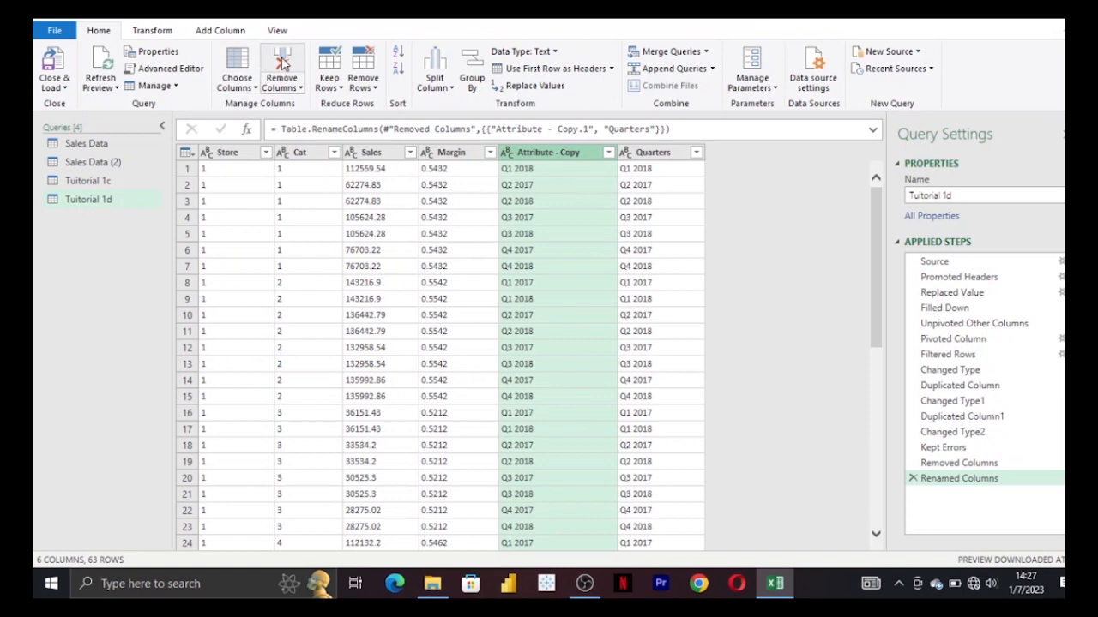
click(282, 62)
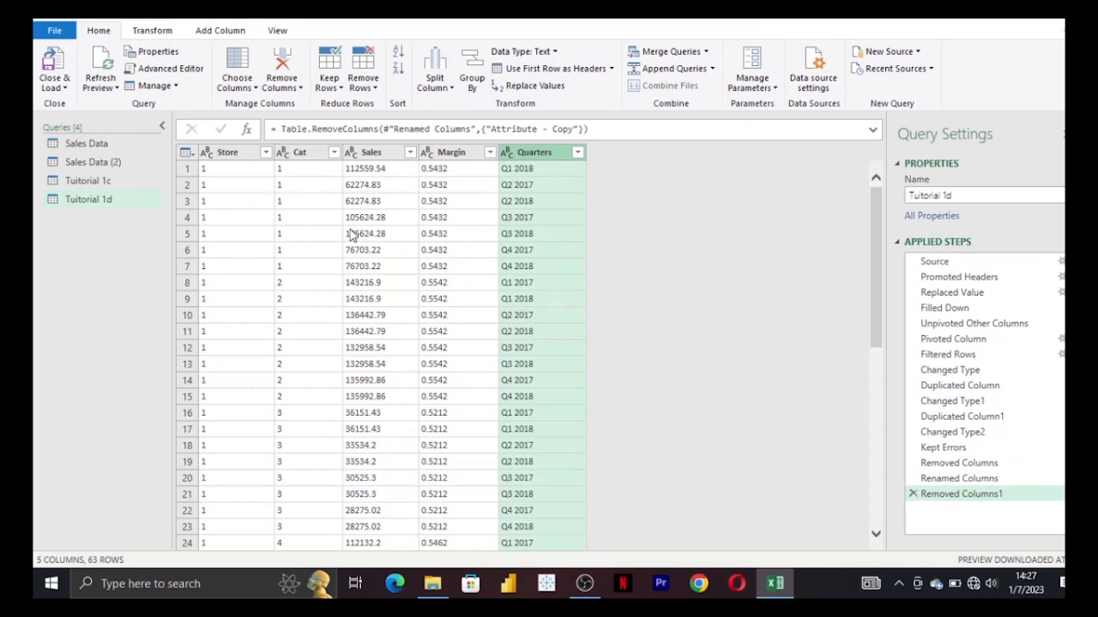
scroll(351, 234, down, 6)
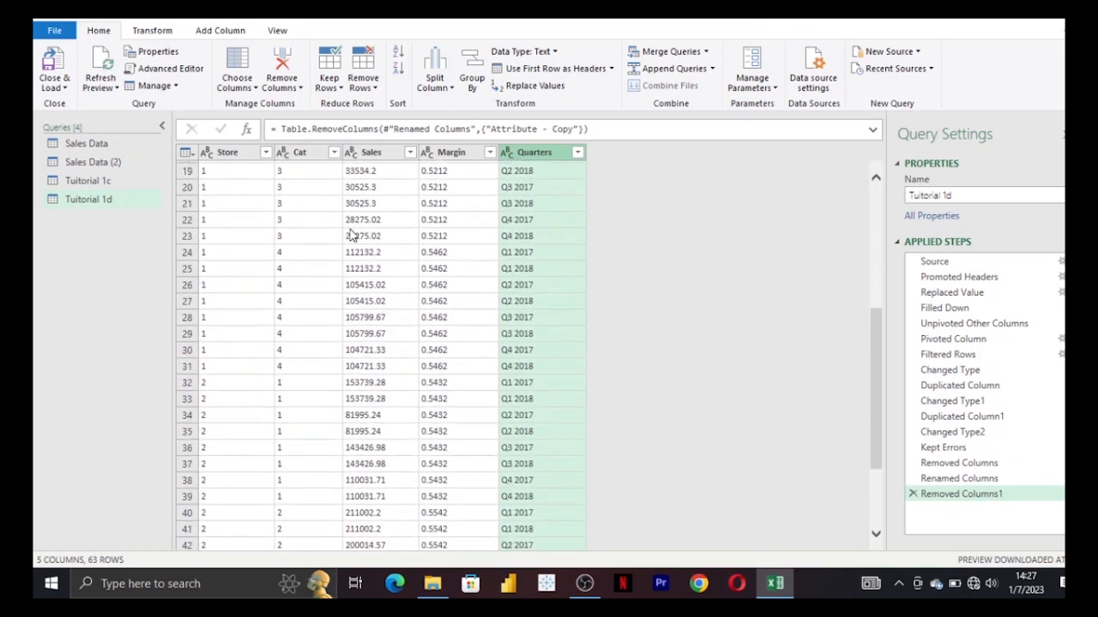
scroll(352, 236, up, 6)
scroll(351, 237, down, 12)
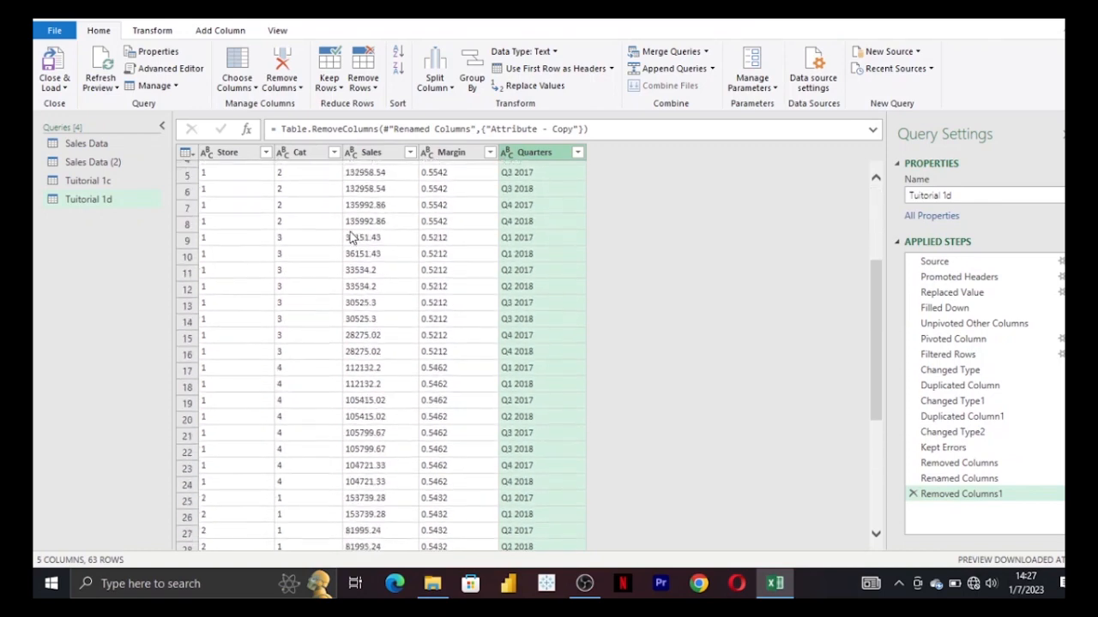
scroll(352, 237, up, 12)
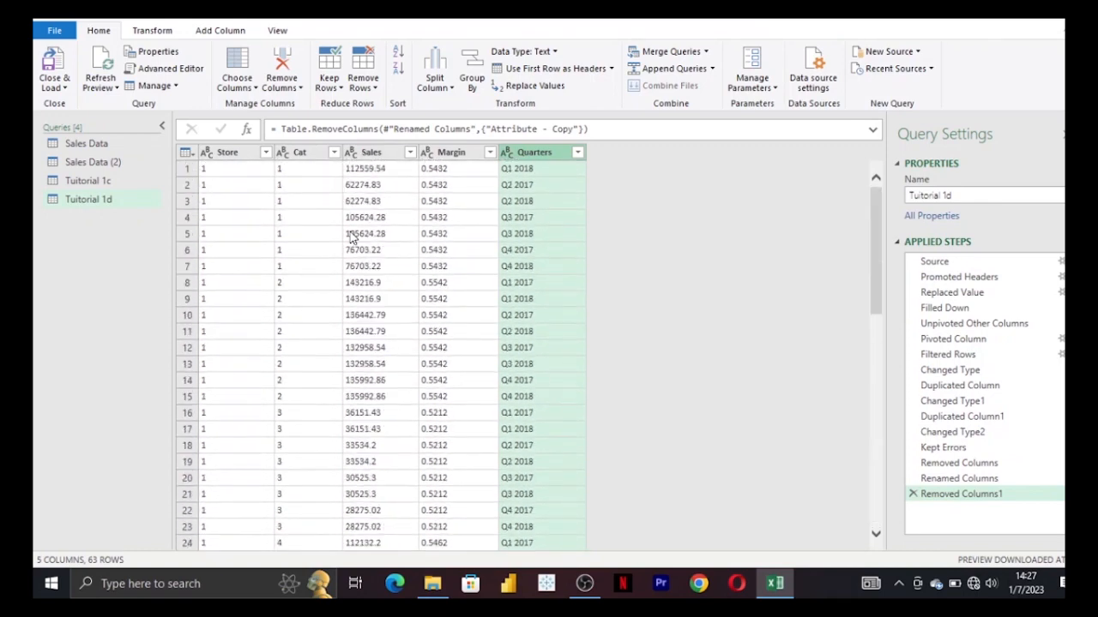
- Change the data type of the Sales and Margin columns to Decimal Number
click(441, 153)
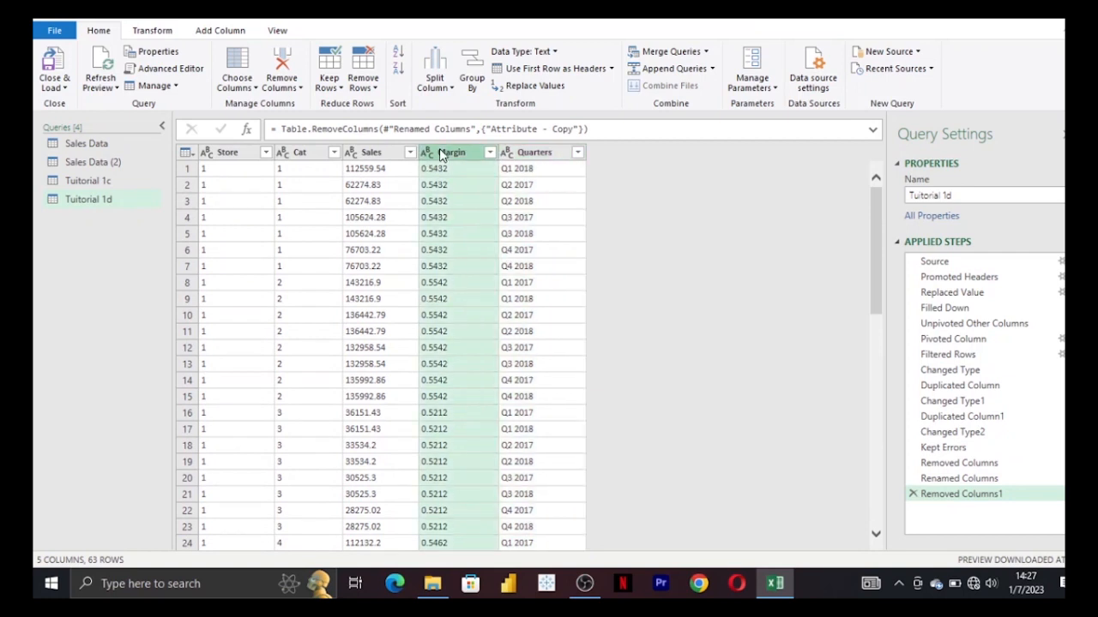
ctrl+click(380, 154)
click(554, 51)
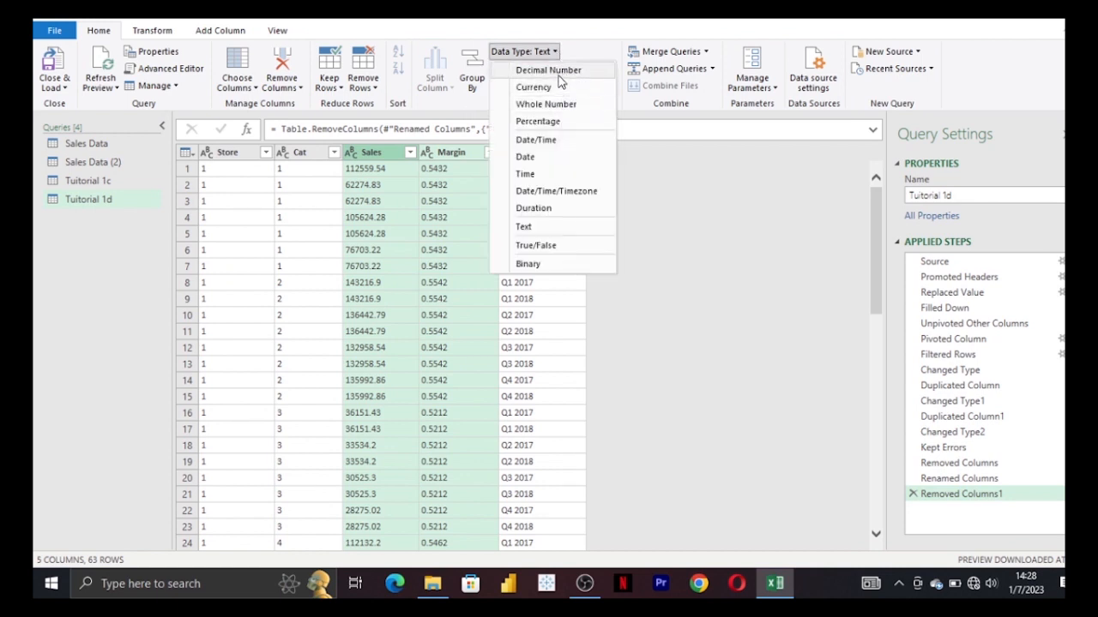
click(557, 71)
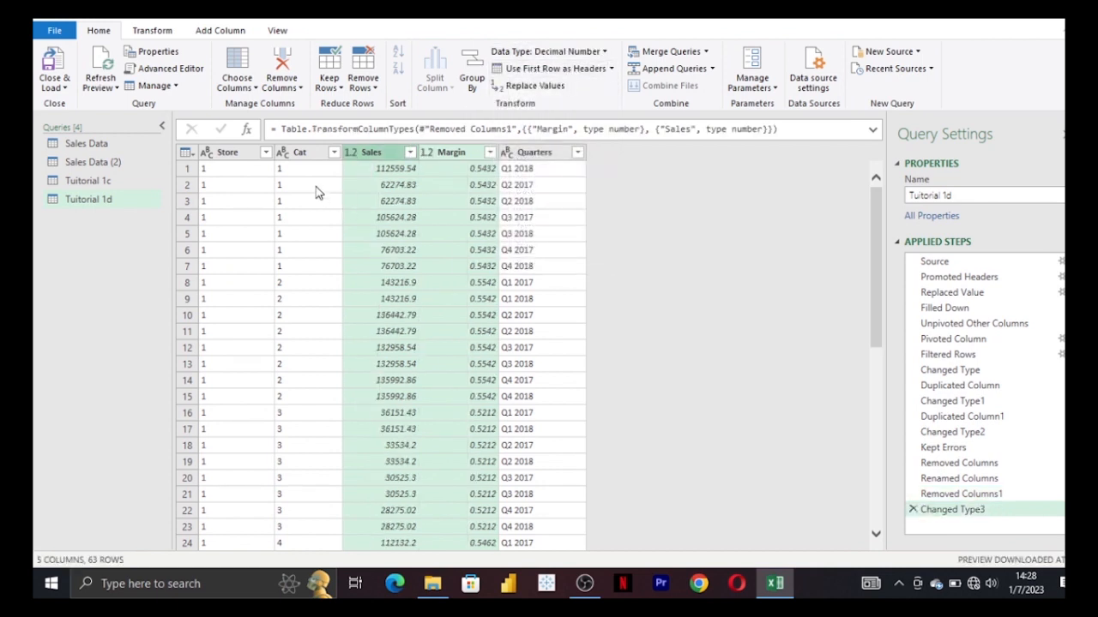
- Change the data type of the Store and Cat columns to Whole Number and look over the rows
click(307, 153)
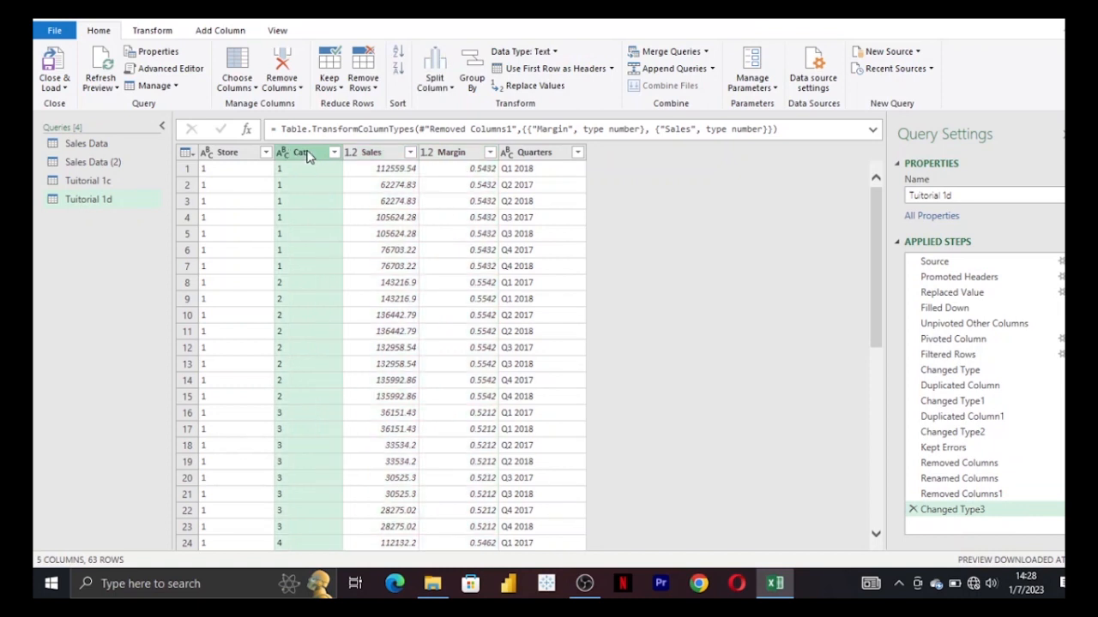
ctrl+click(239, 153)
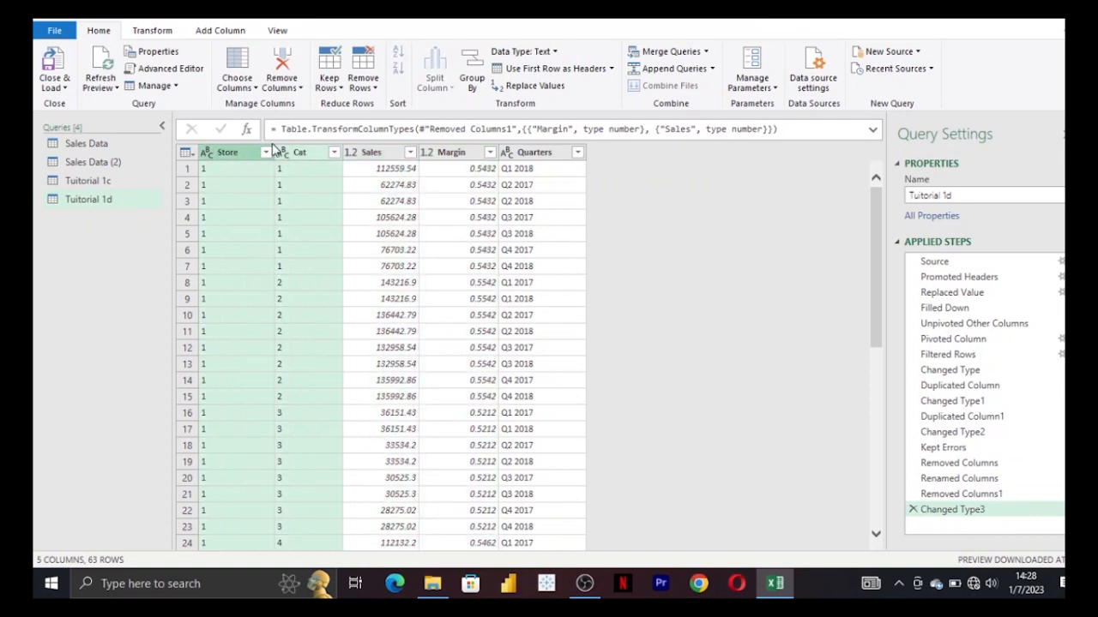
click(550, 53)
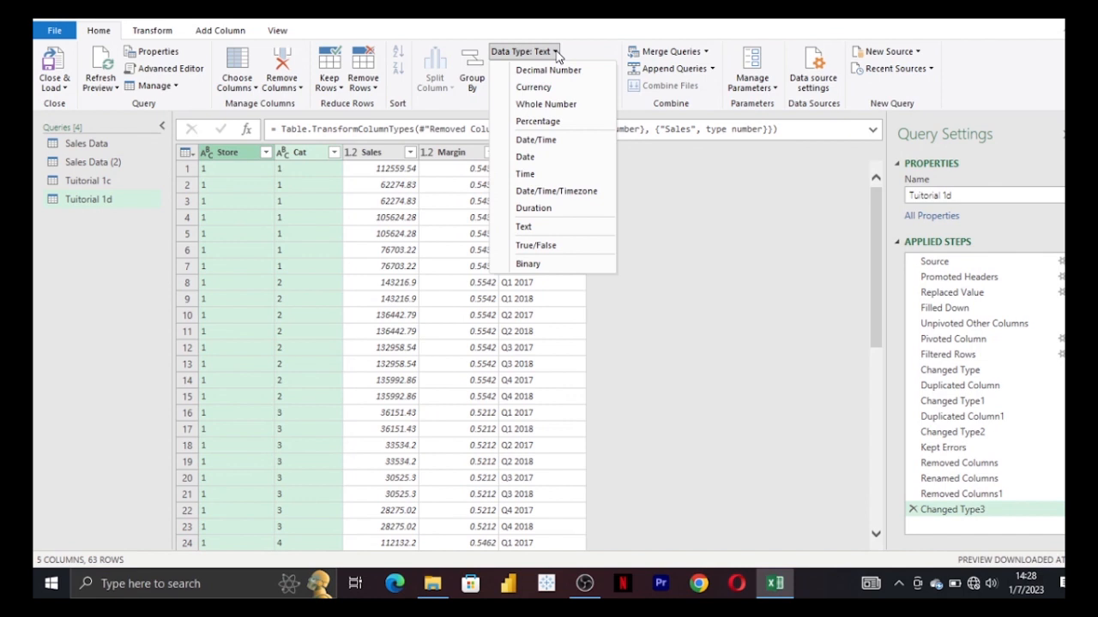
click(565, 104)
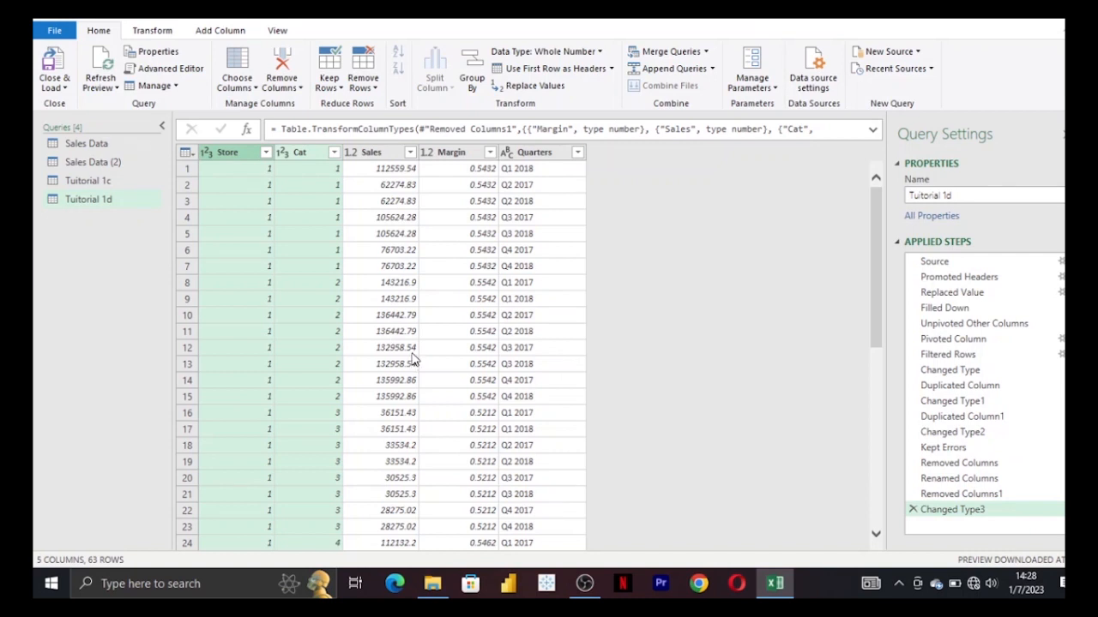
scroll(411, 358, down, 6)
scroll(411, 359, up, 6)
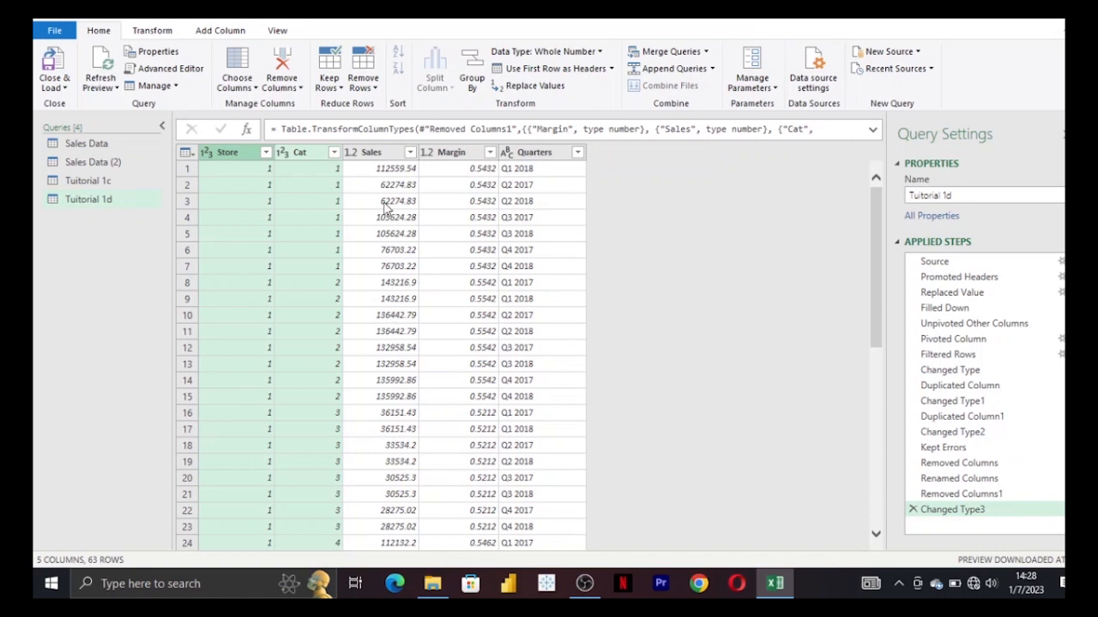
- Rename the Tuitorial 1d query as Quarter Sales
click(66, 88)
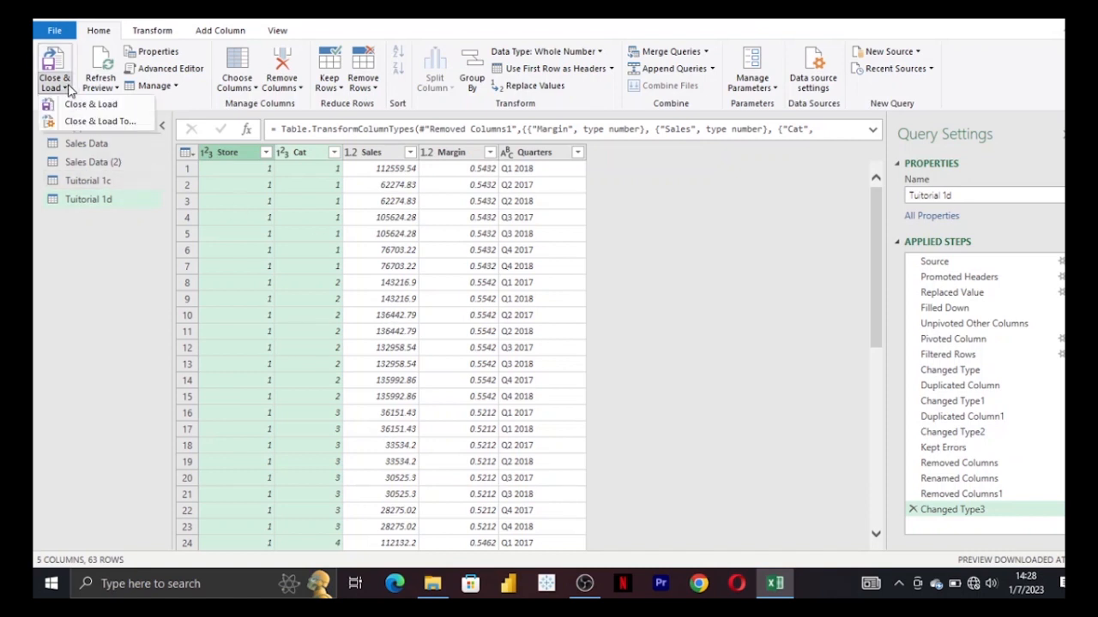
click(961, 196)
click(955, 194)
click(918, 196)
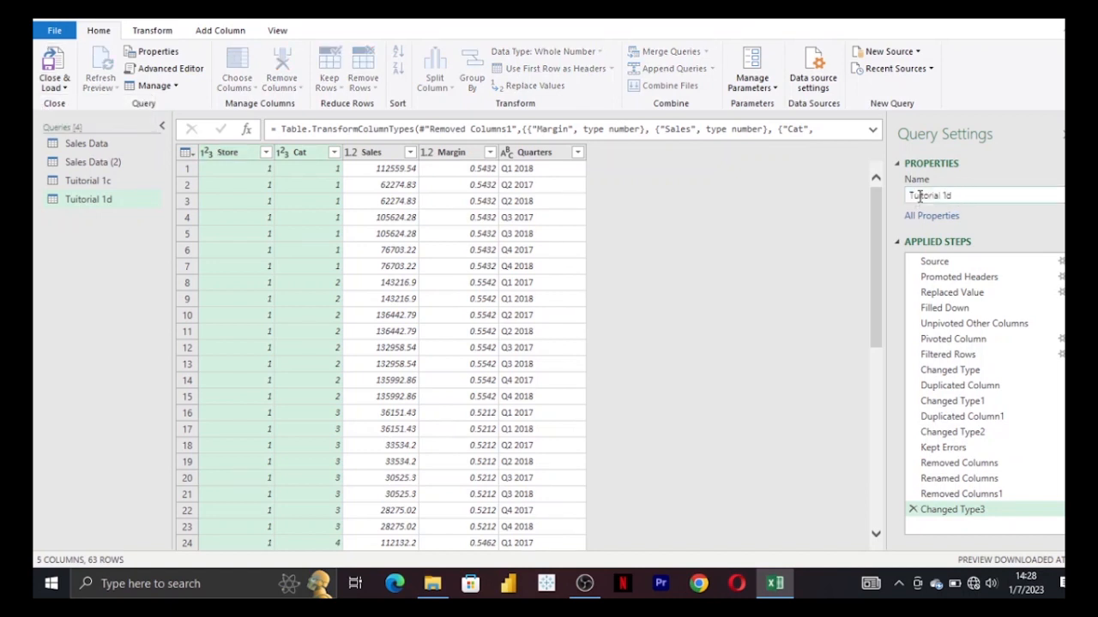
text(C)
text(uarter)
key(Delete)
key(Delete)
key(Delete)
key(Delete)
key(Delete)
key(Delete)
key(Delete)
key(Delete)
key(Delete)
key(Delete)
click(915, 195)
key(BackSpace)
text(Sales)
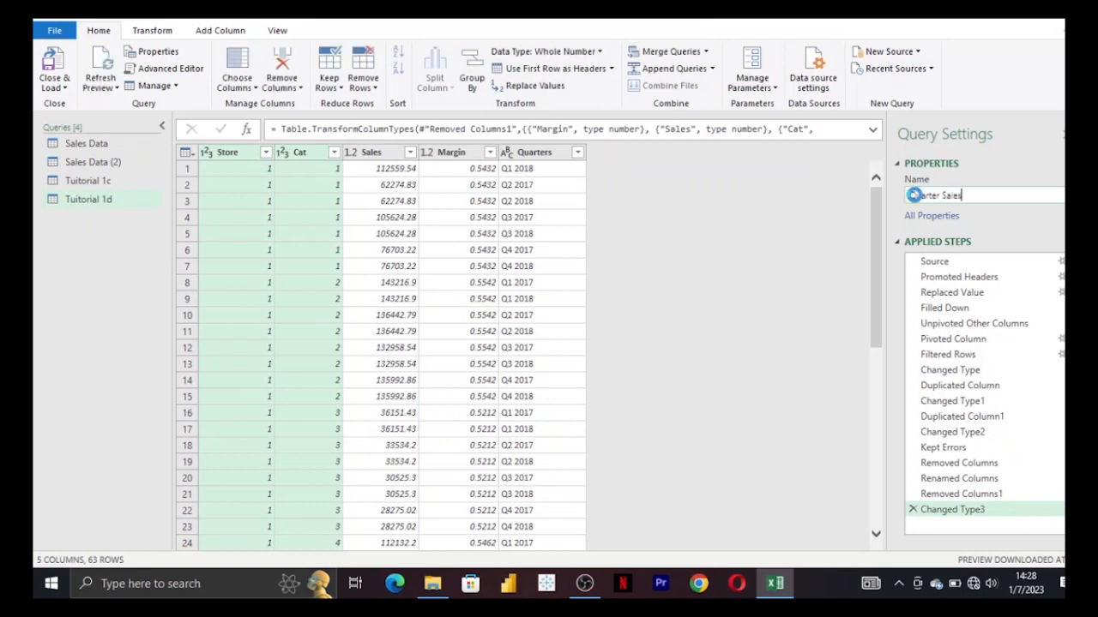
key(Return)
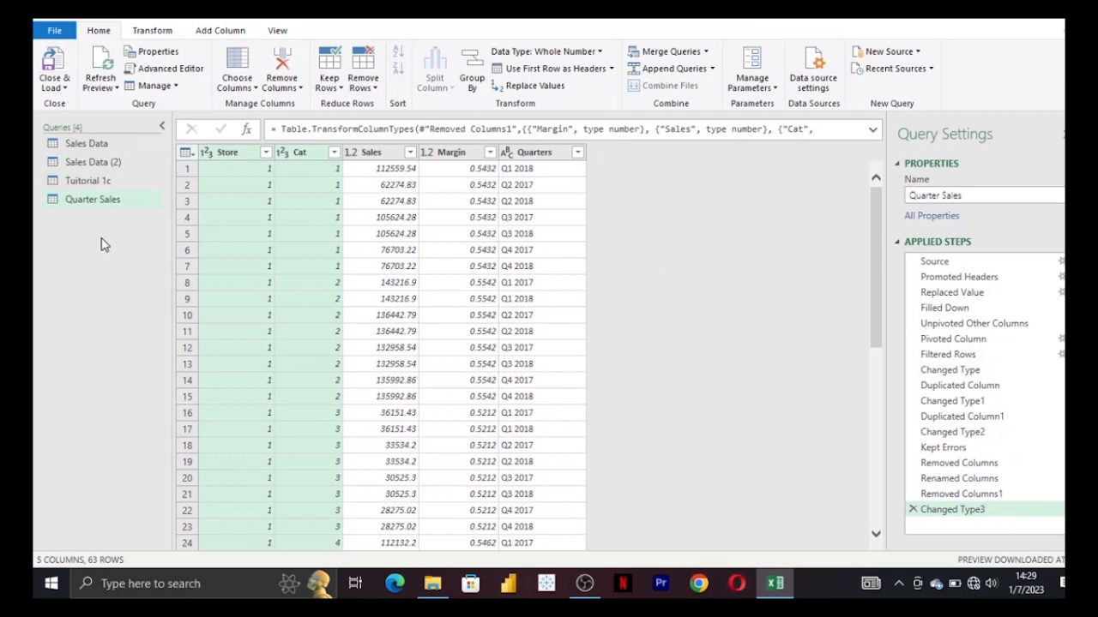
- Close the query editor and load the Quarter Sales query as a connection only
click(64, 89)
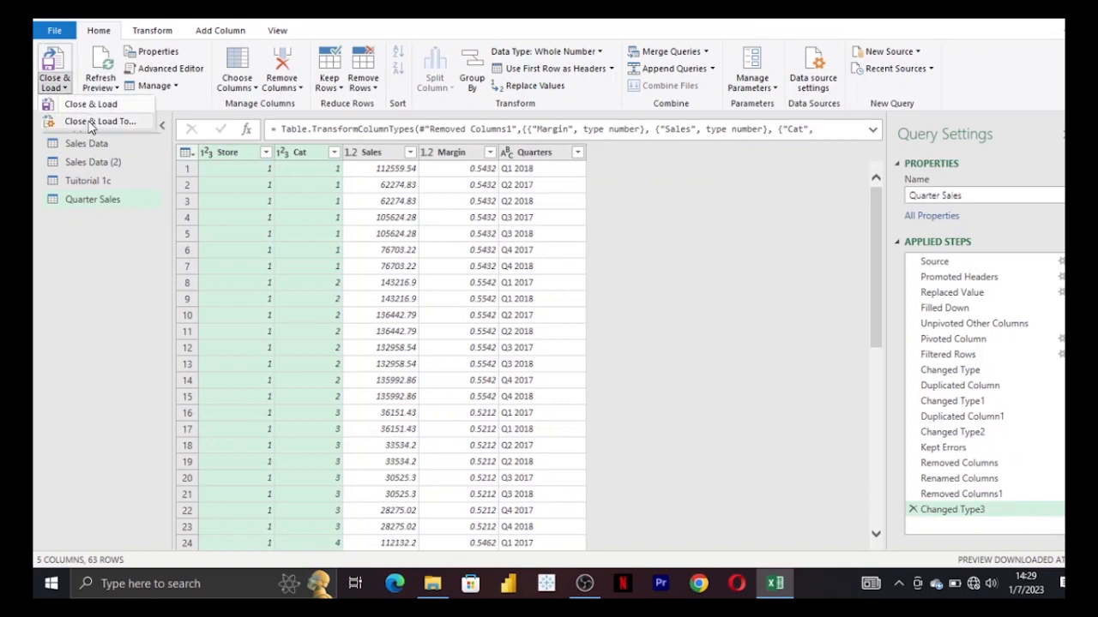
click(89, 124)
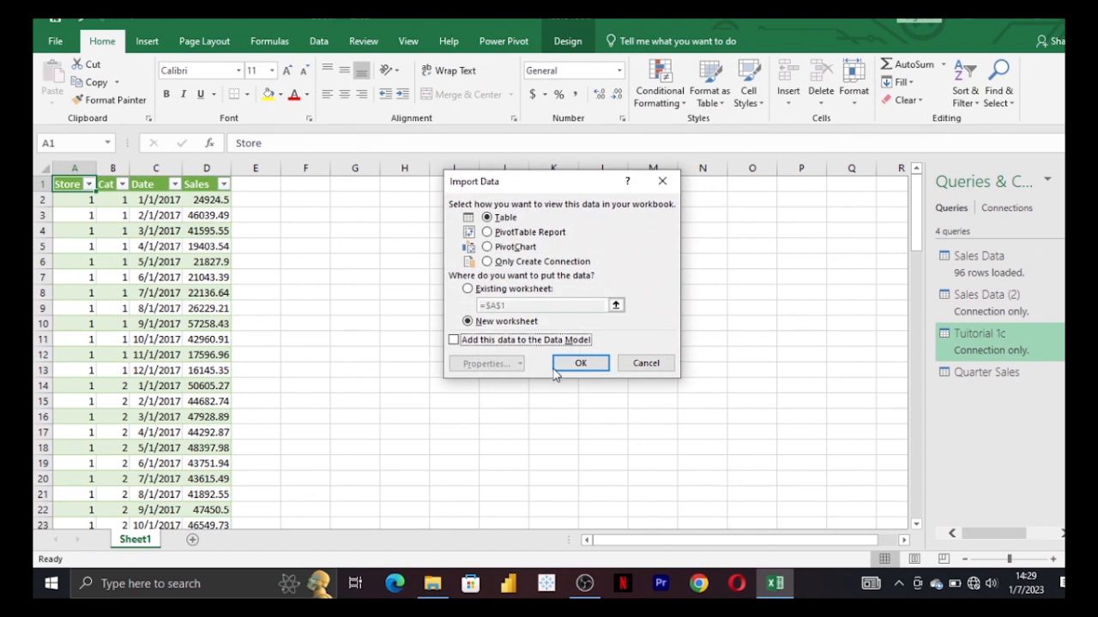
click(491, 262)
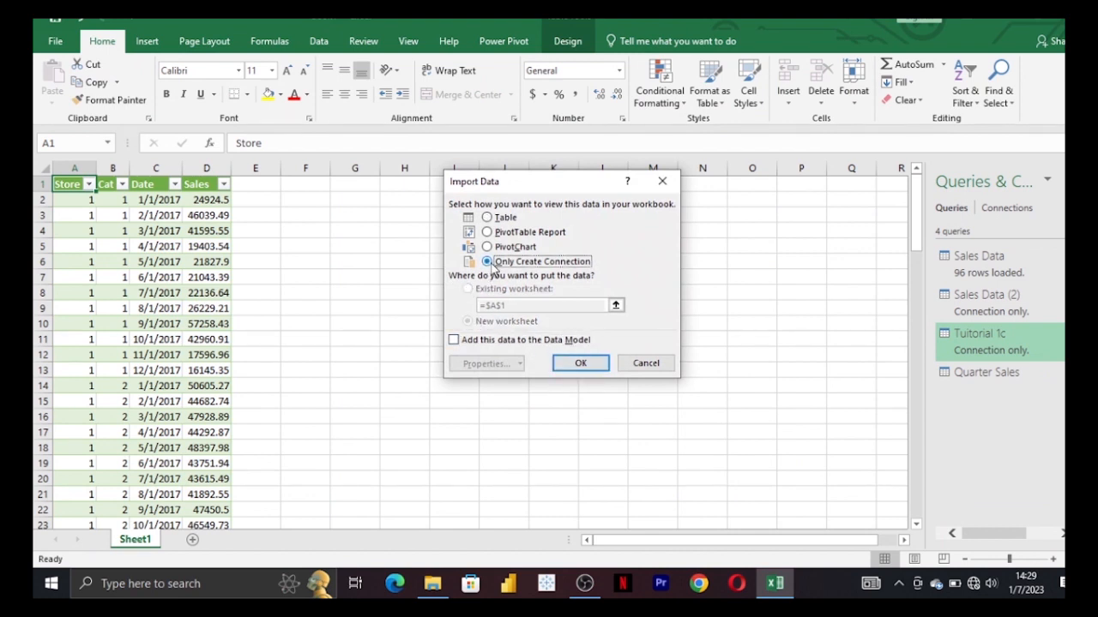
click(587, 365)
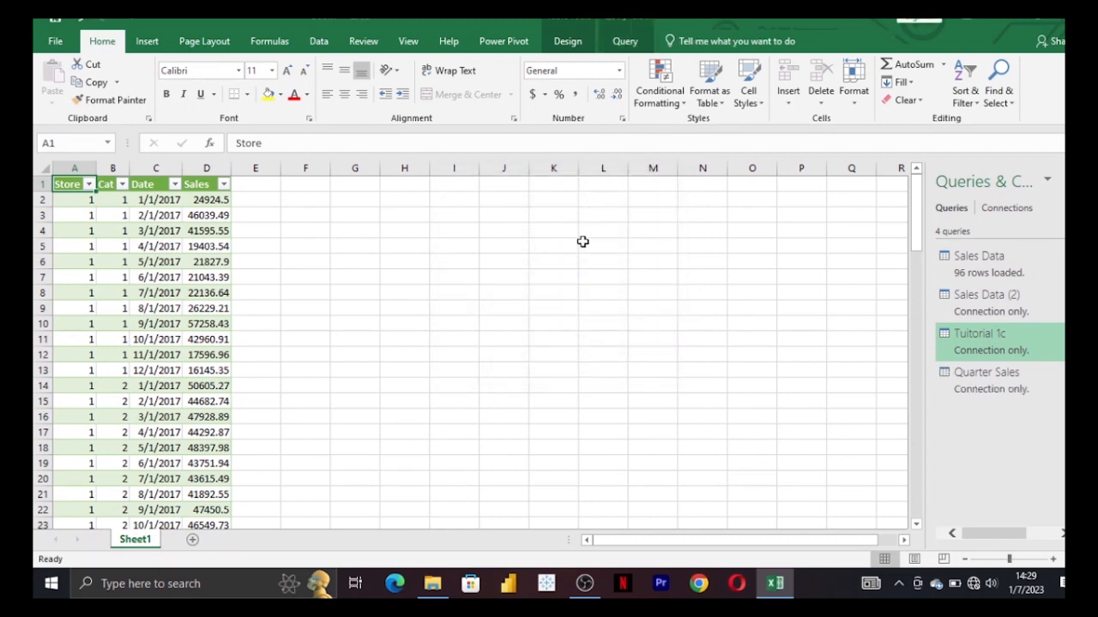
- Open the Tuitorial 1z file from the excel files folder and examine its heading rows, sales and margin data, and closing rows
click(433, 585)
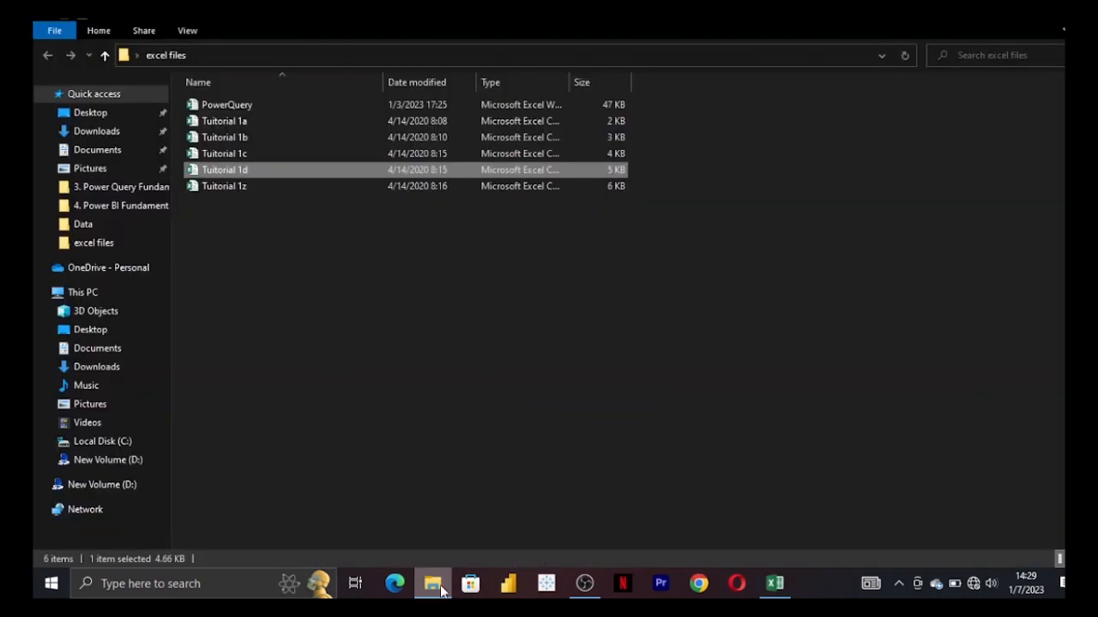
click(241, 187)
double_click(241, 189)
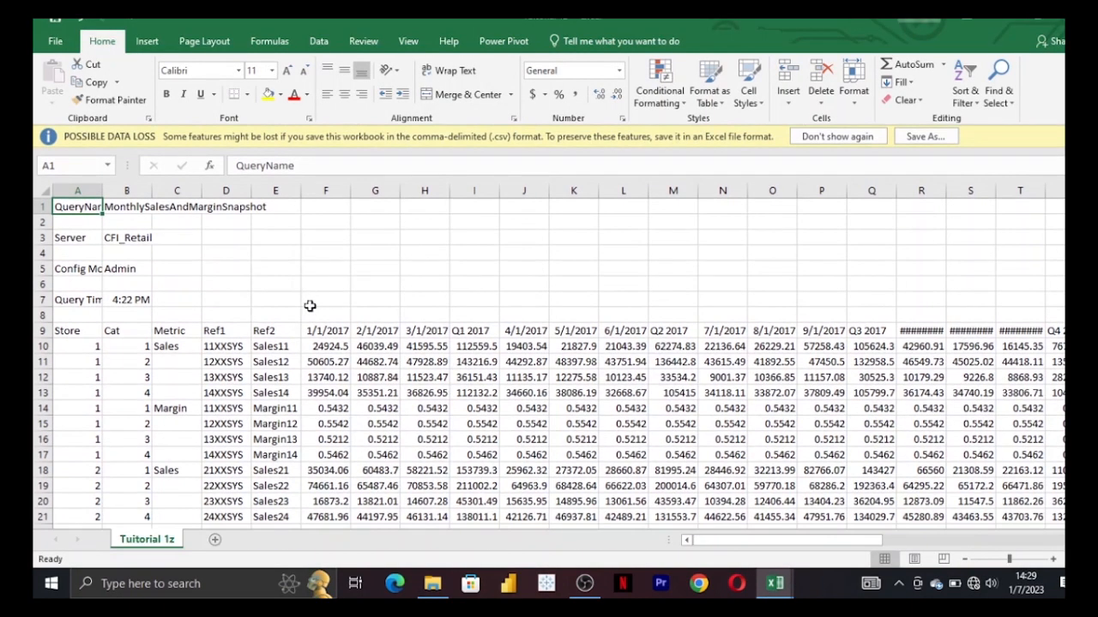
scroll(309, 307, down, 1)
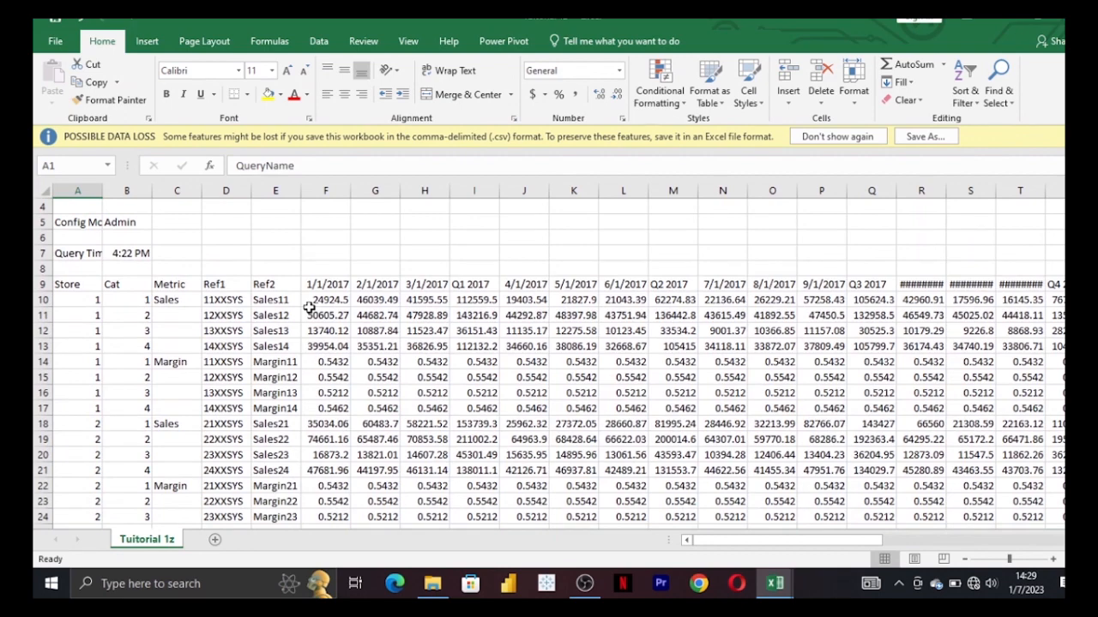
scroll(308, 307, down, 4)
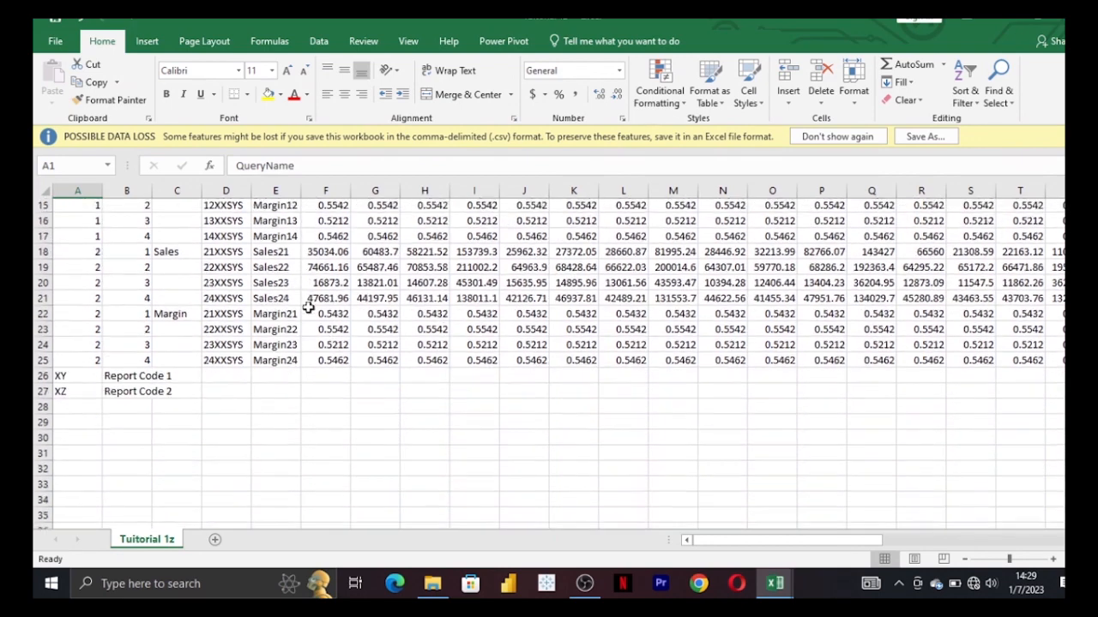
scroll(308, 307, up, 2)
scroll(309, 307, up, 3)
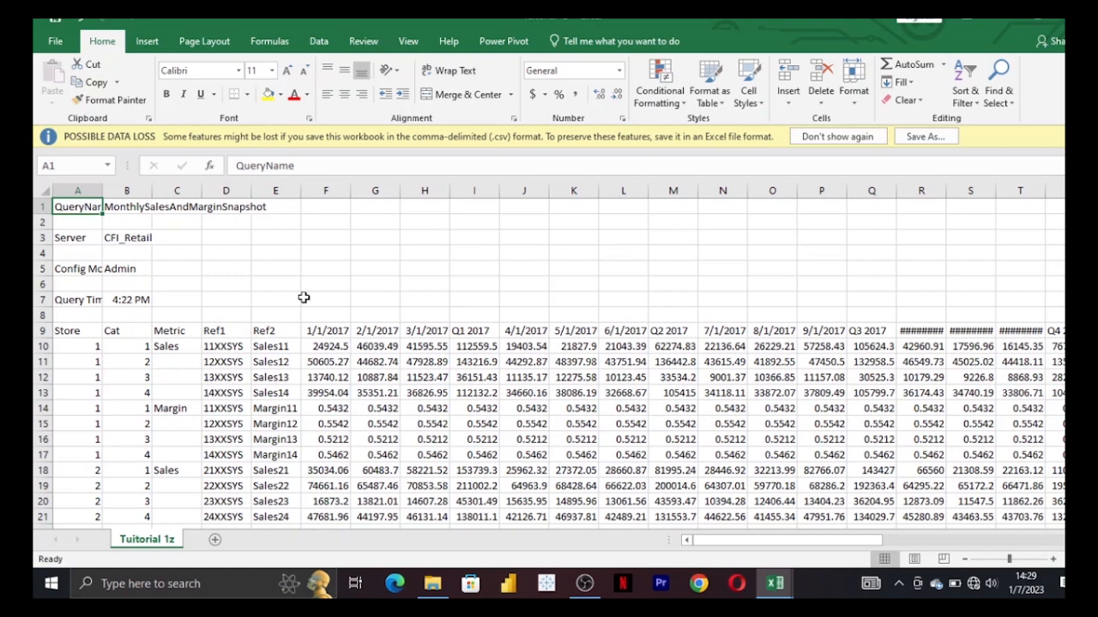
scroll(303, 298, down, 1)
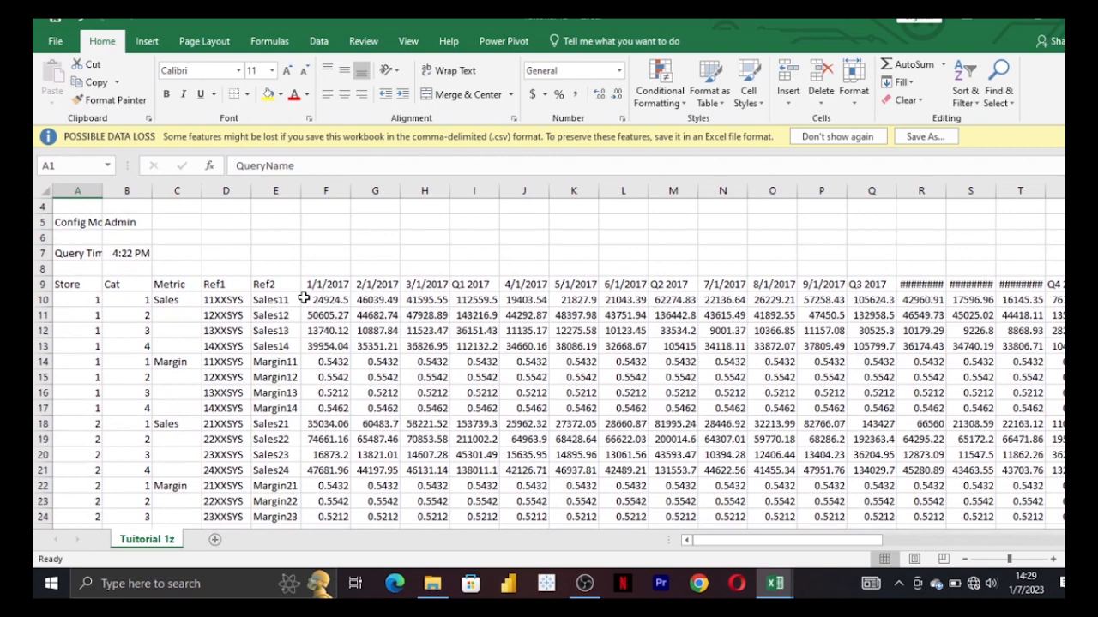
scroll(304, 297, down, 1)
scroll(304, 297, up, 2)
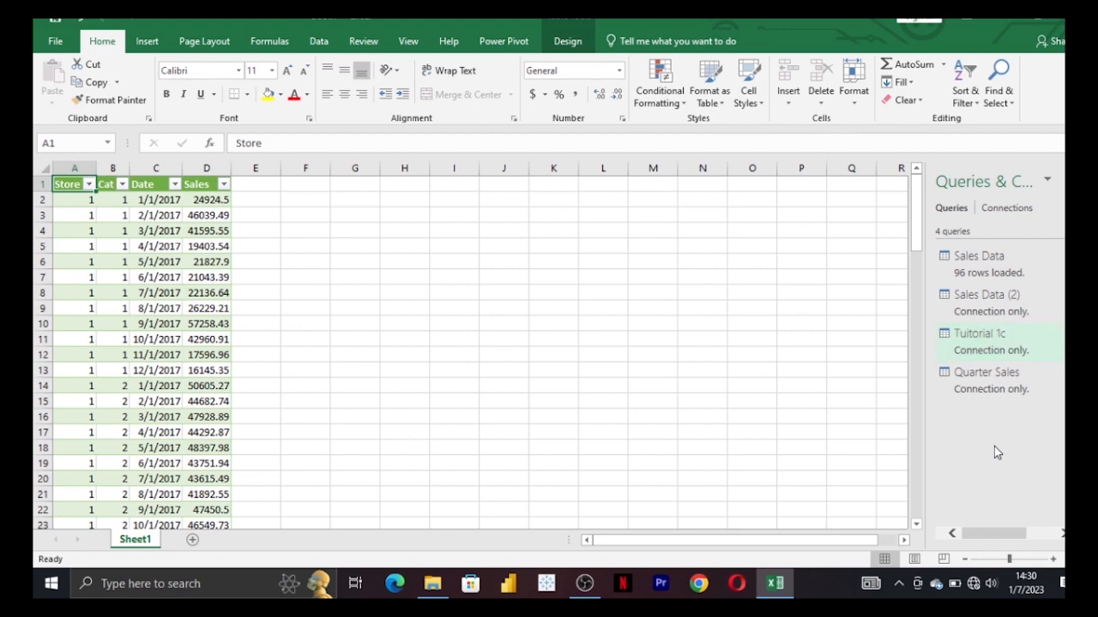
- Reopen the Quarter Sales query for editing and import Tuitorial 1z.csv as a new comma-delimited text source
mouse_move(984, 393)
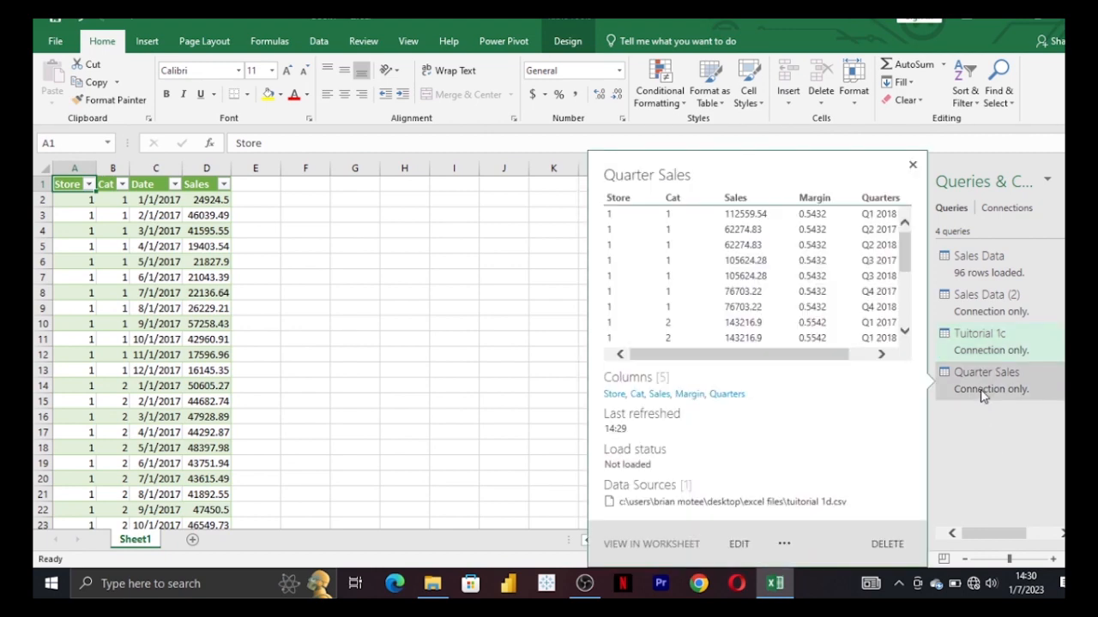
double_click(984, 393)
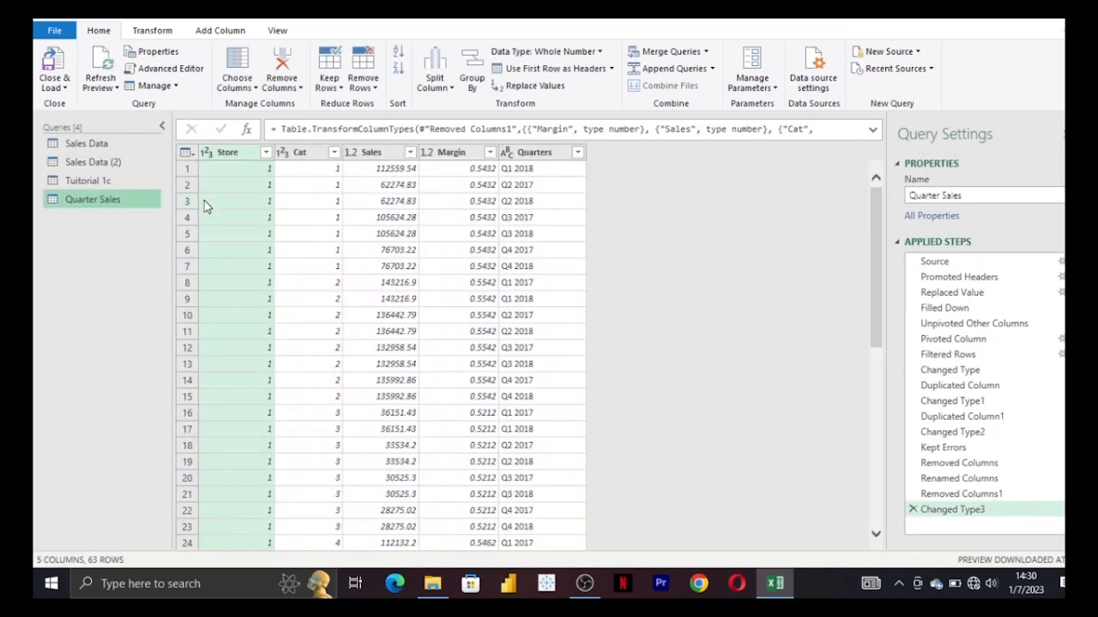
click(889, 51)
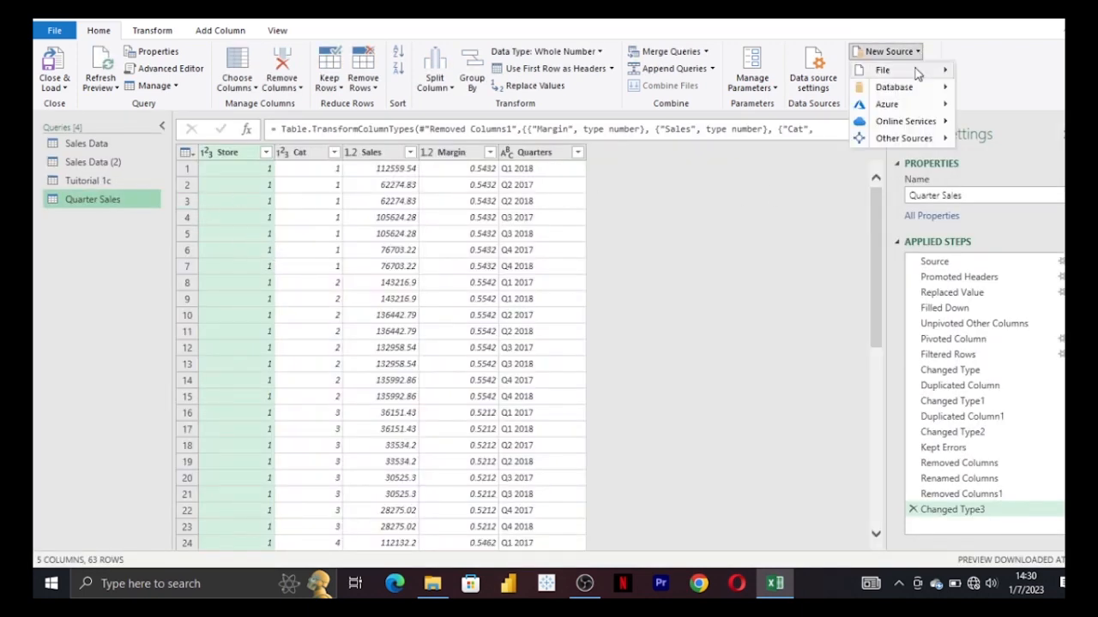
mouse_move(916, 75)
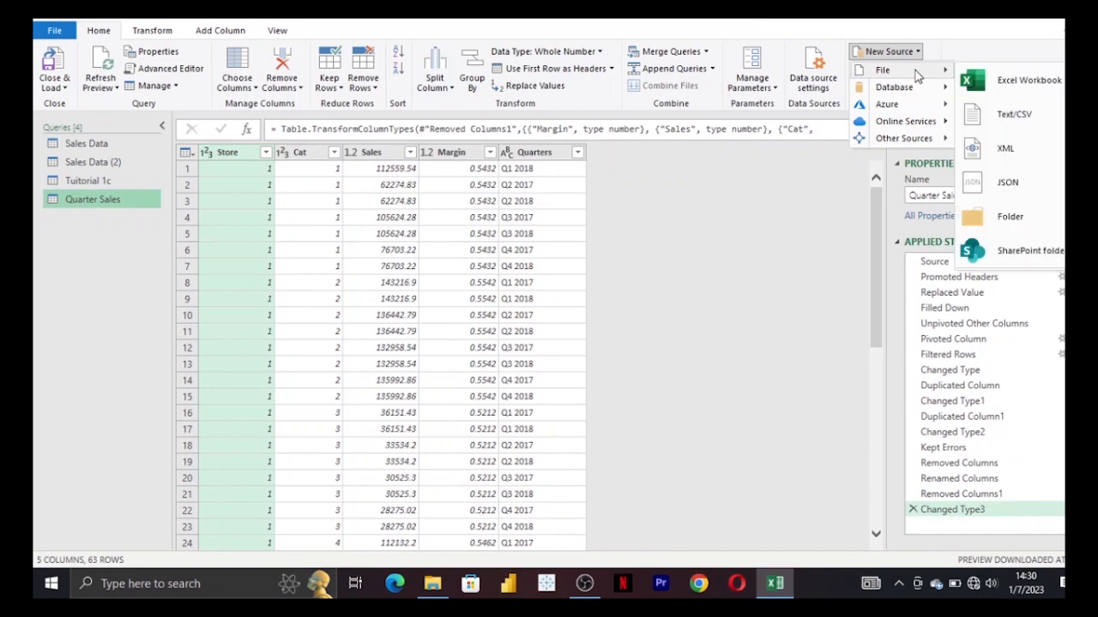
click(1012, 118)
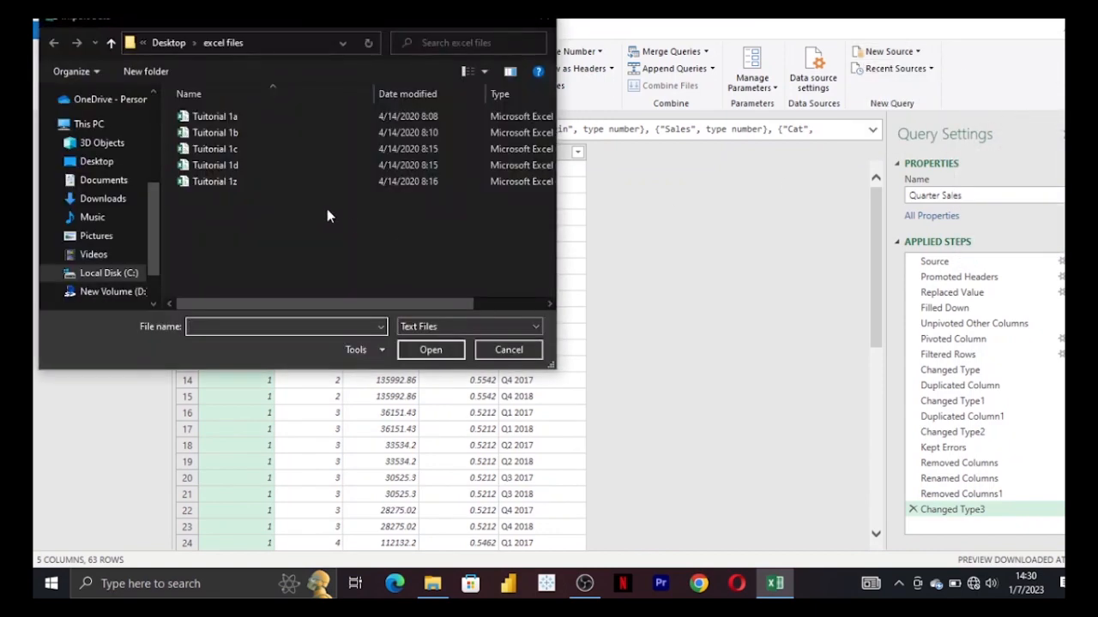
click(236, 181)
click(425, 350)
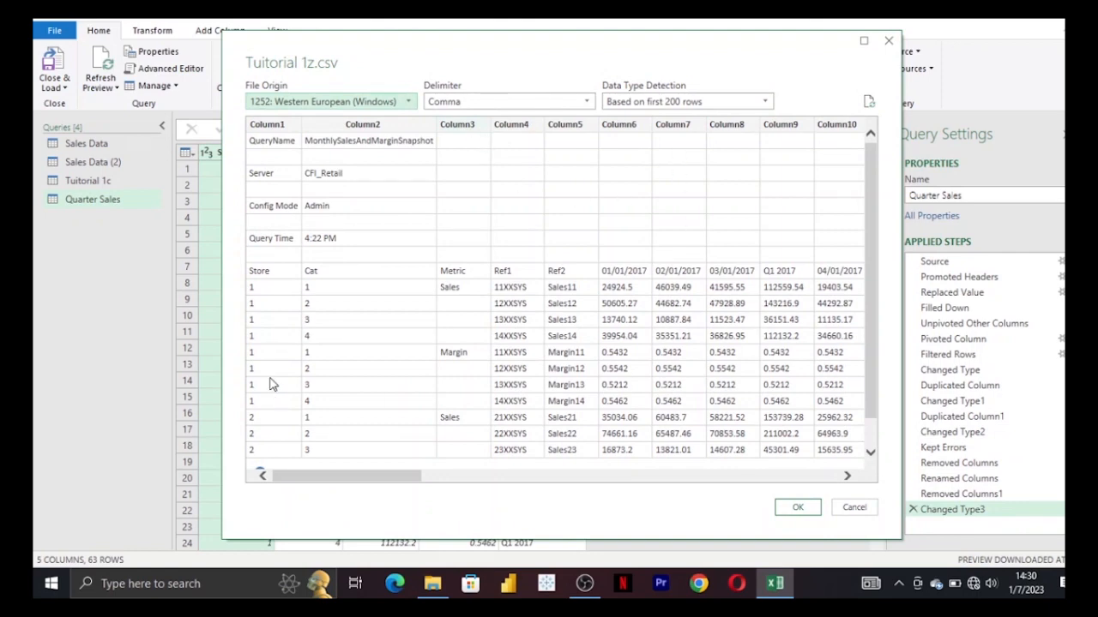
drag(316, 476, 51, 490)
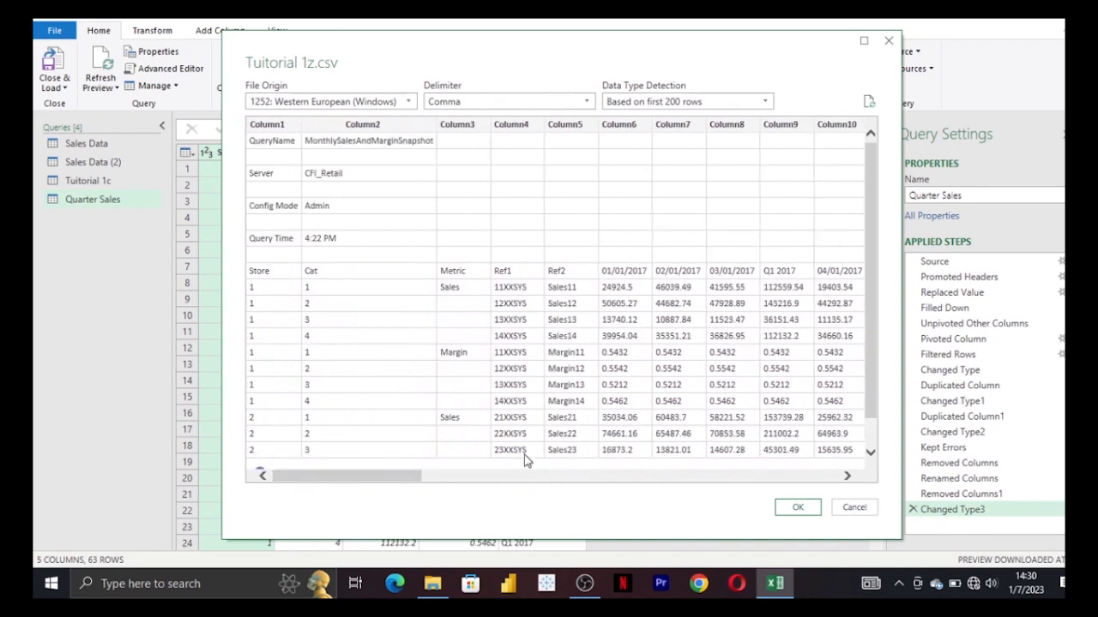
click(811, 510)
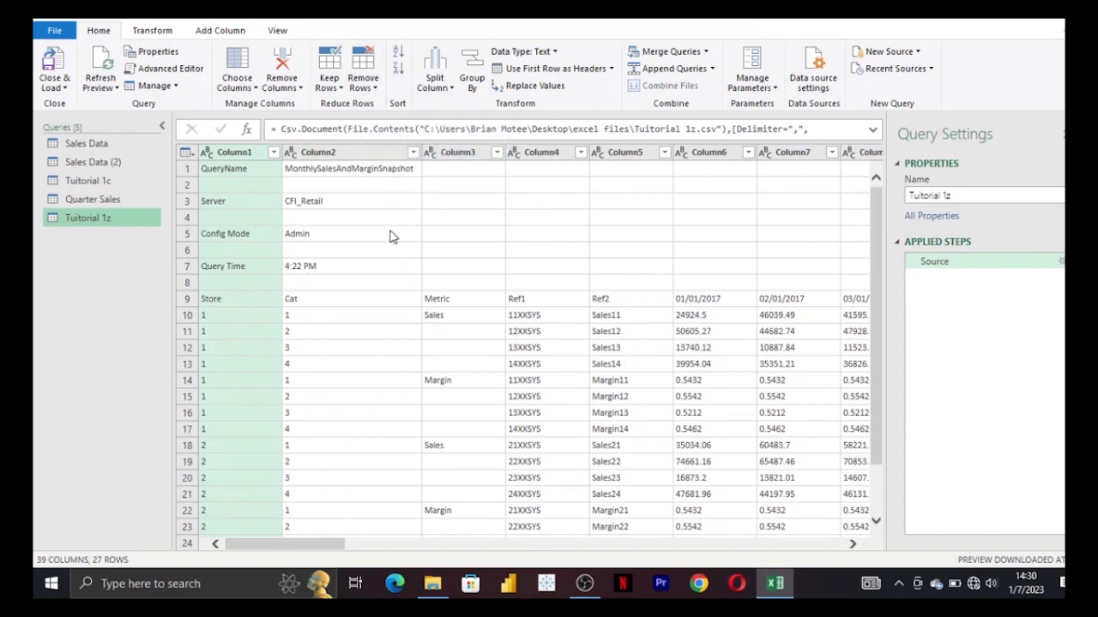
- Remove the top 8 rows of the Tuitorial 1z query and promote the first remaining row to headers
click(375, 89)
click(402, 105)
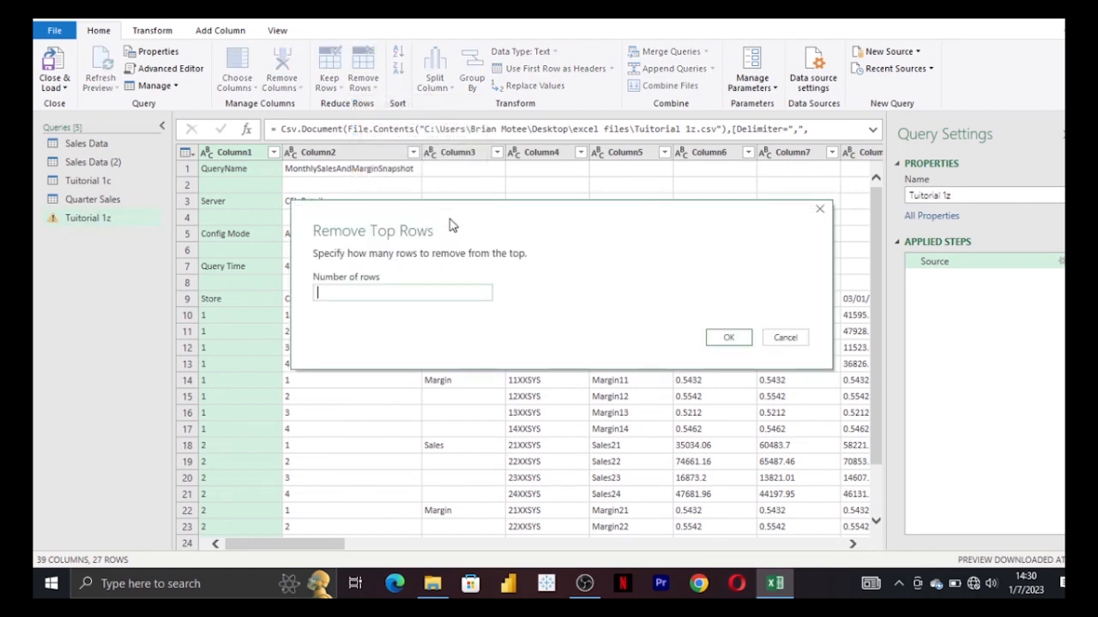
click(731, 340)
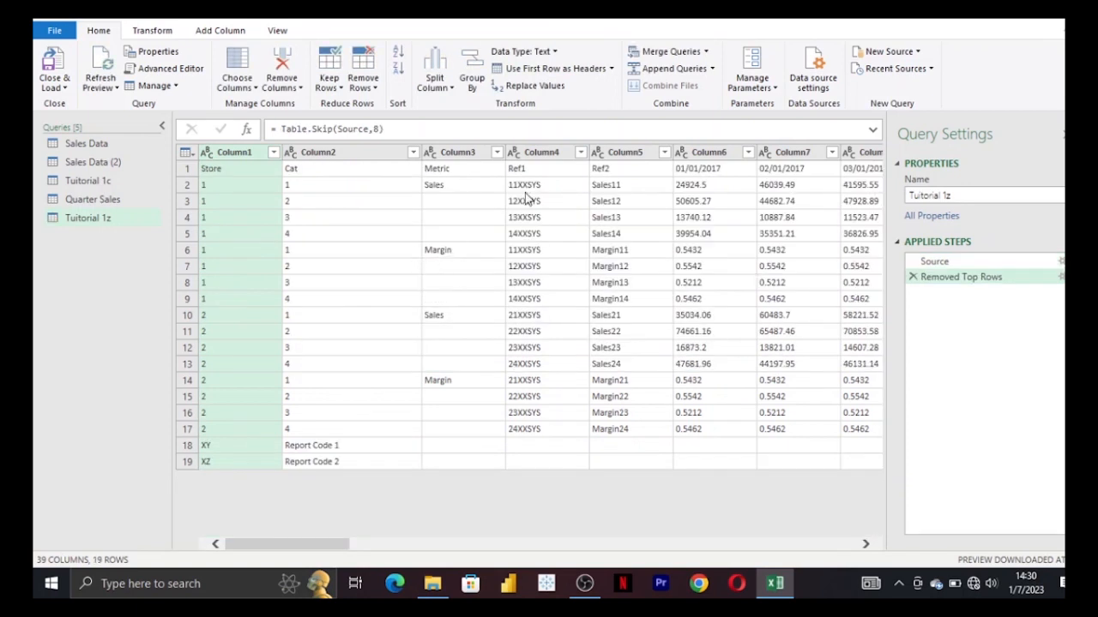
click(546, 72)
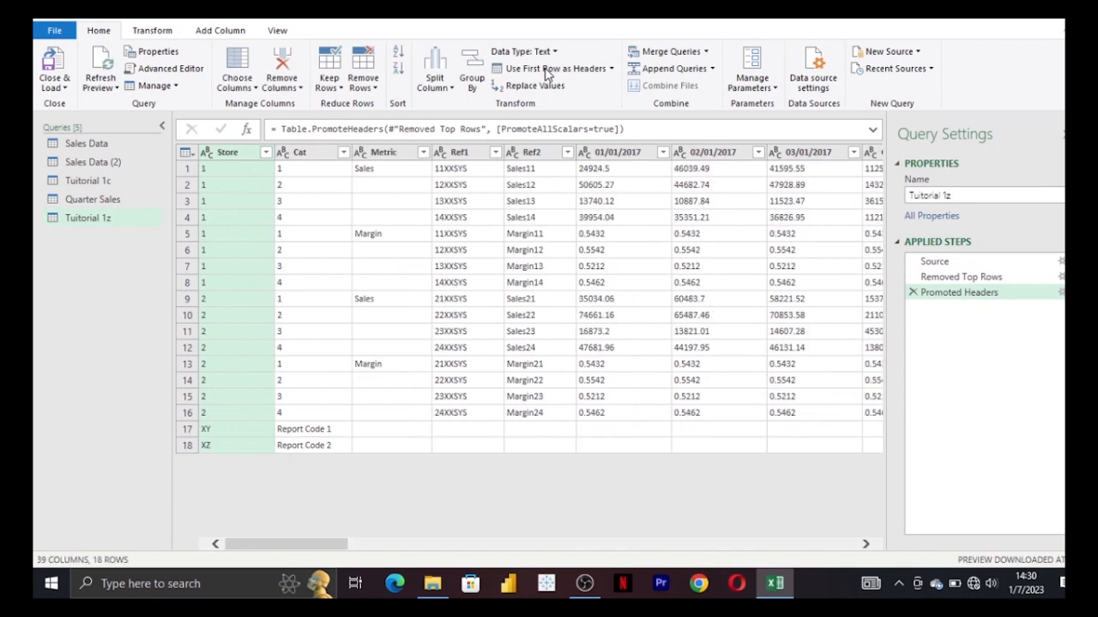
- Remove the Ref1 and Ref2 columns from the Tuitorial 1z query
click(531, 154)
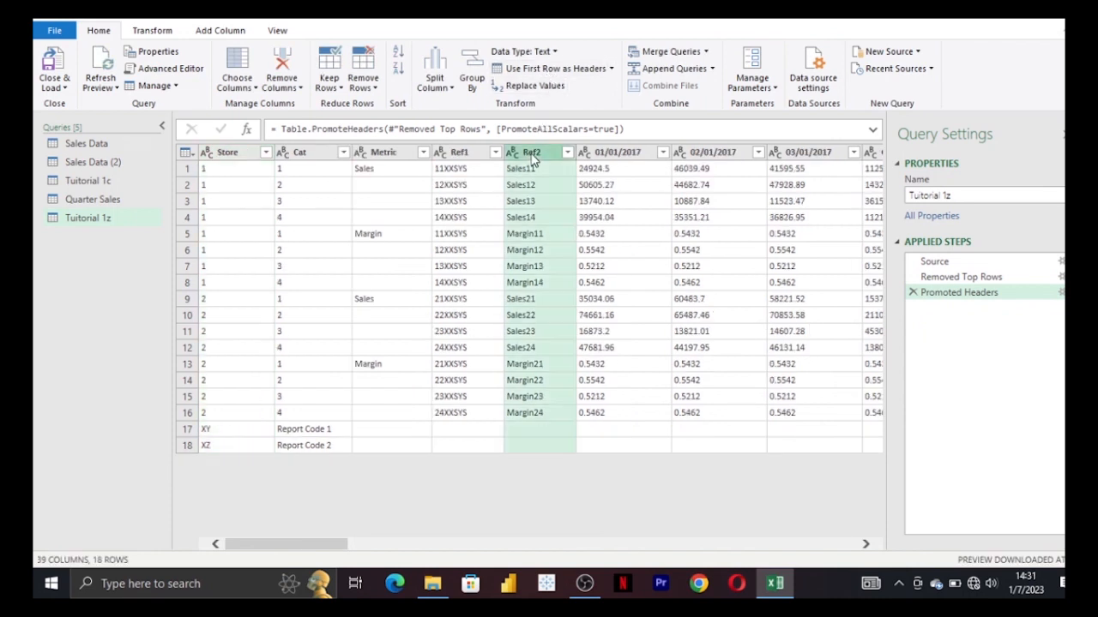
ctrl+click(473, 156)
click(285, 64)
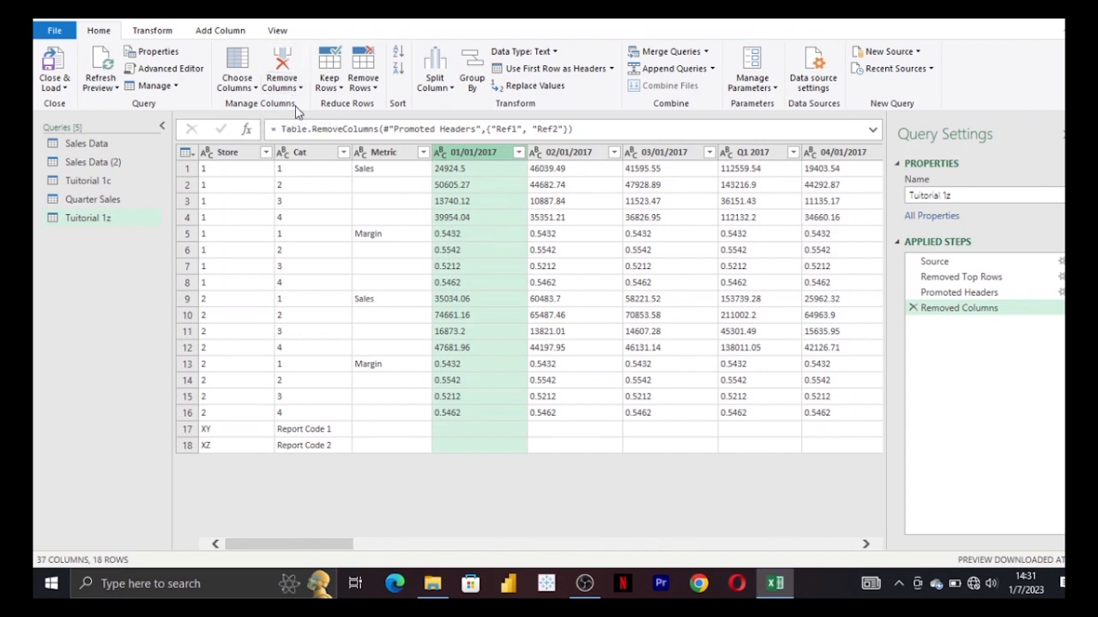
- Replace the empty values in the Metric column with null and fill the column down
click(381, 154)
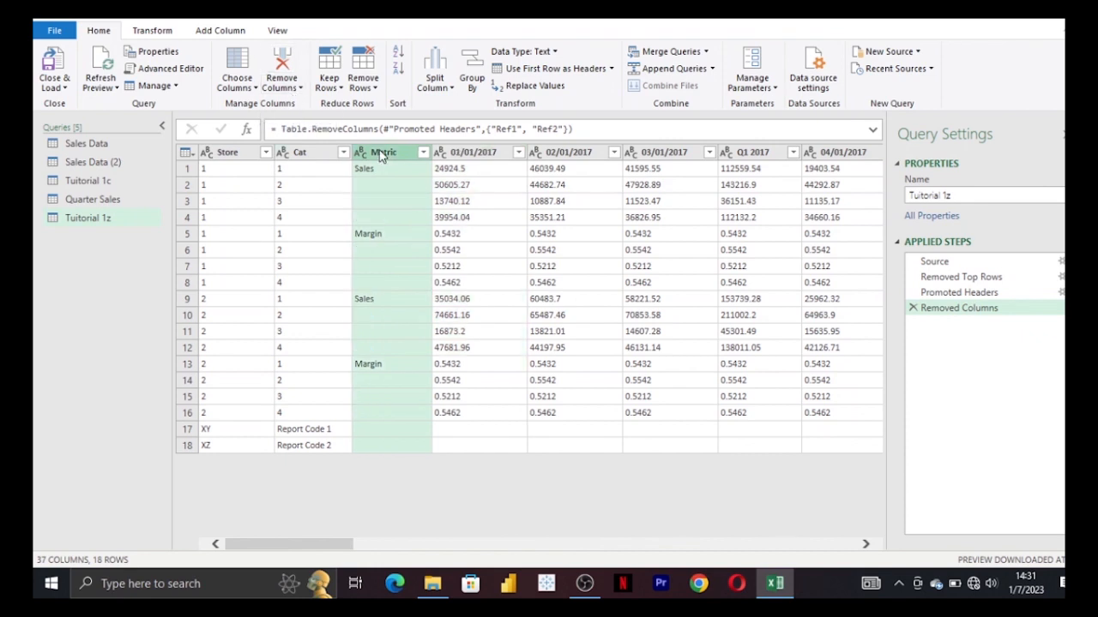
click(151, 31)
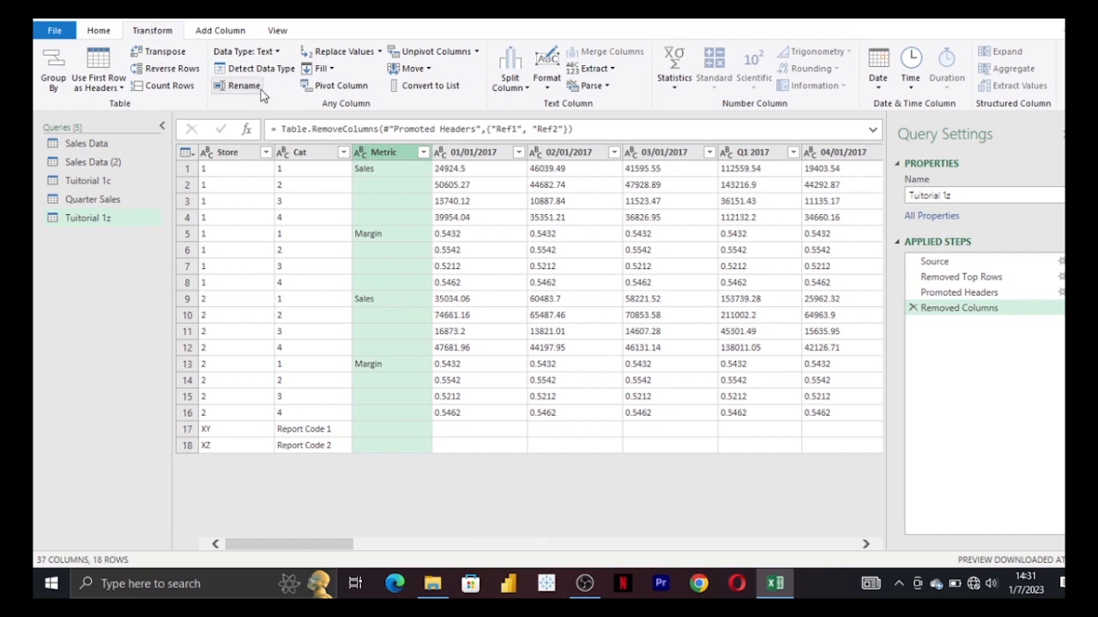
click(341, 55)
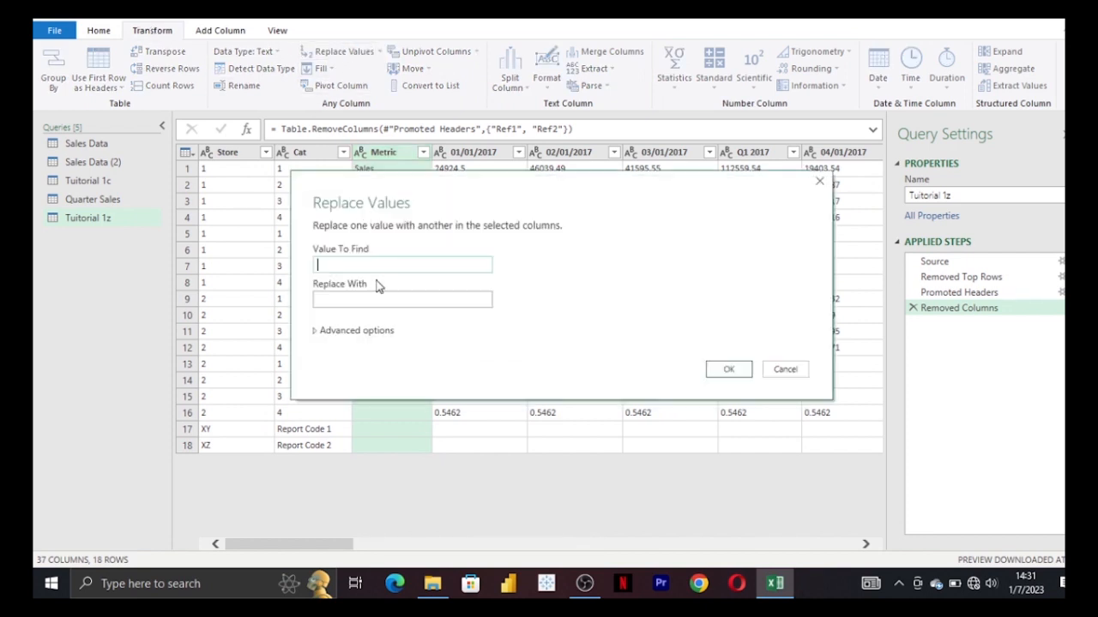
click(385, 298)
text(null)
click(728, 369)
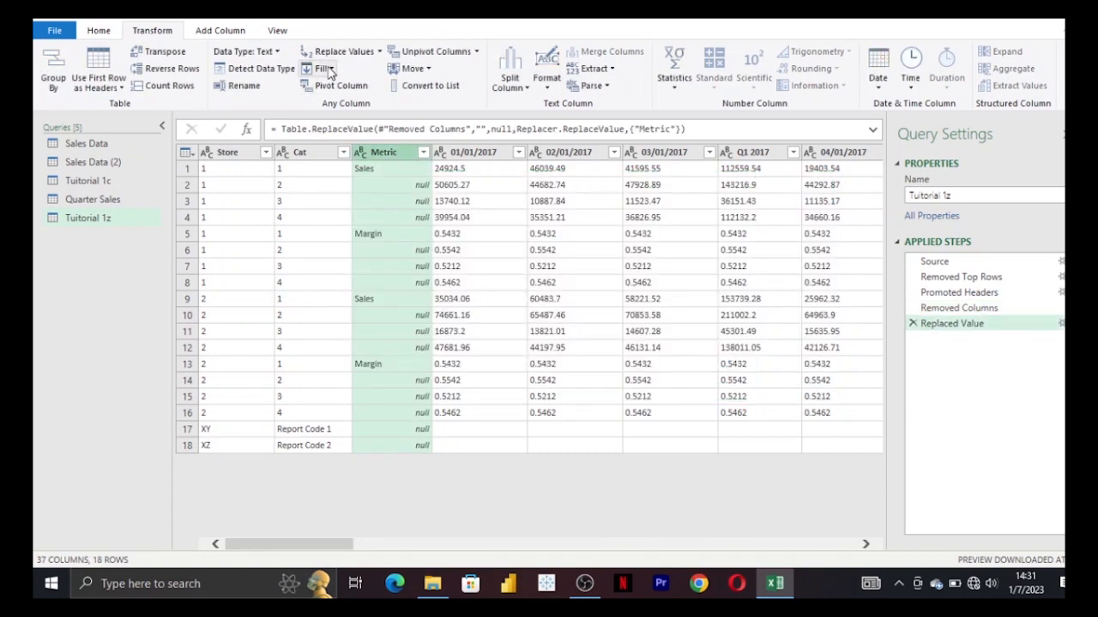
click(324, 69)
click(331, 83)
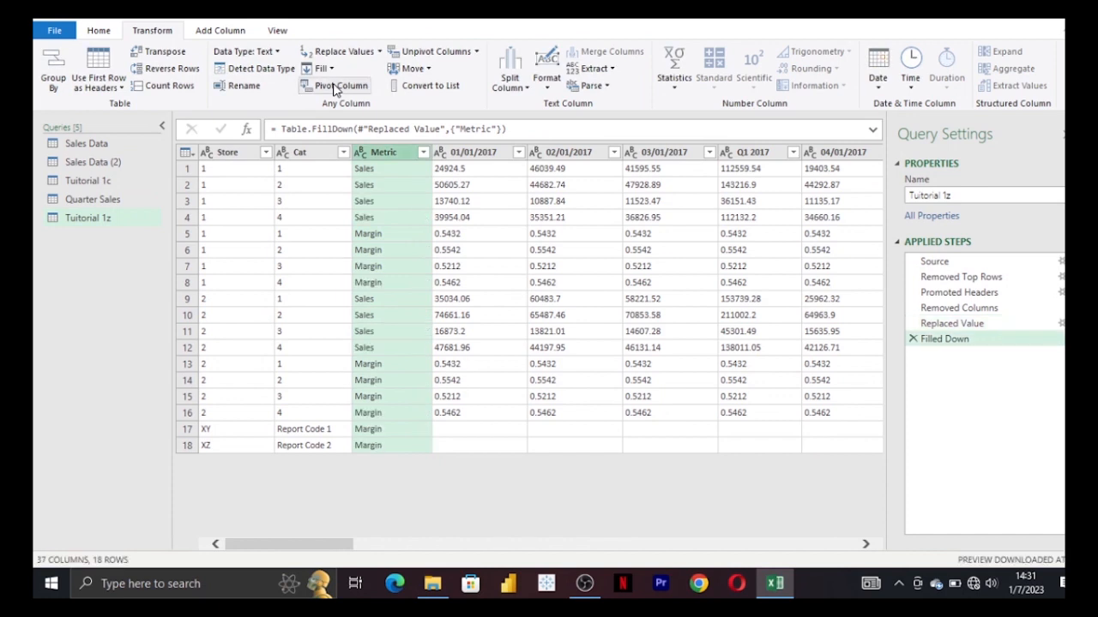
- Unpivot all columns other than Store, Cat and Metric
click(237, 152)
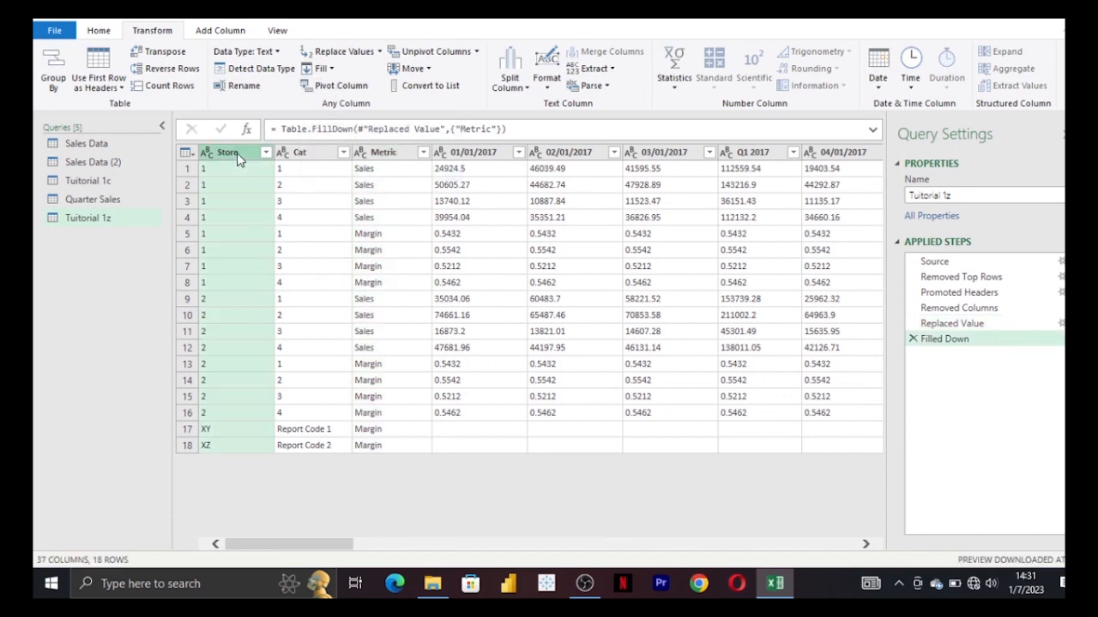
shift+click(390, 157)
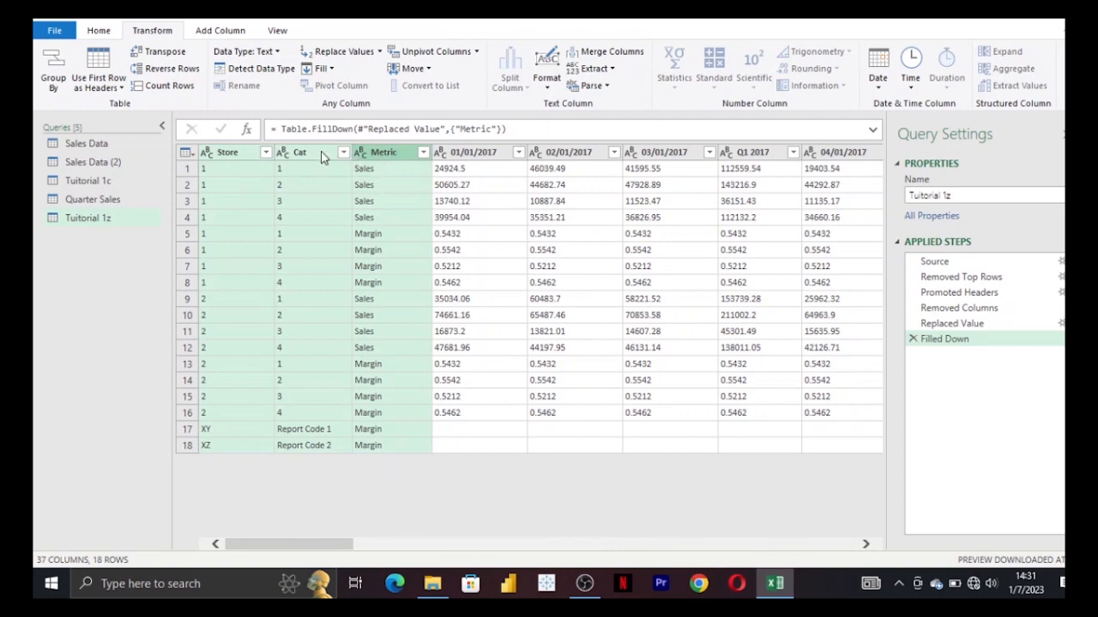
click(477, 52)
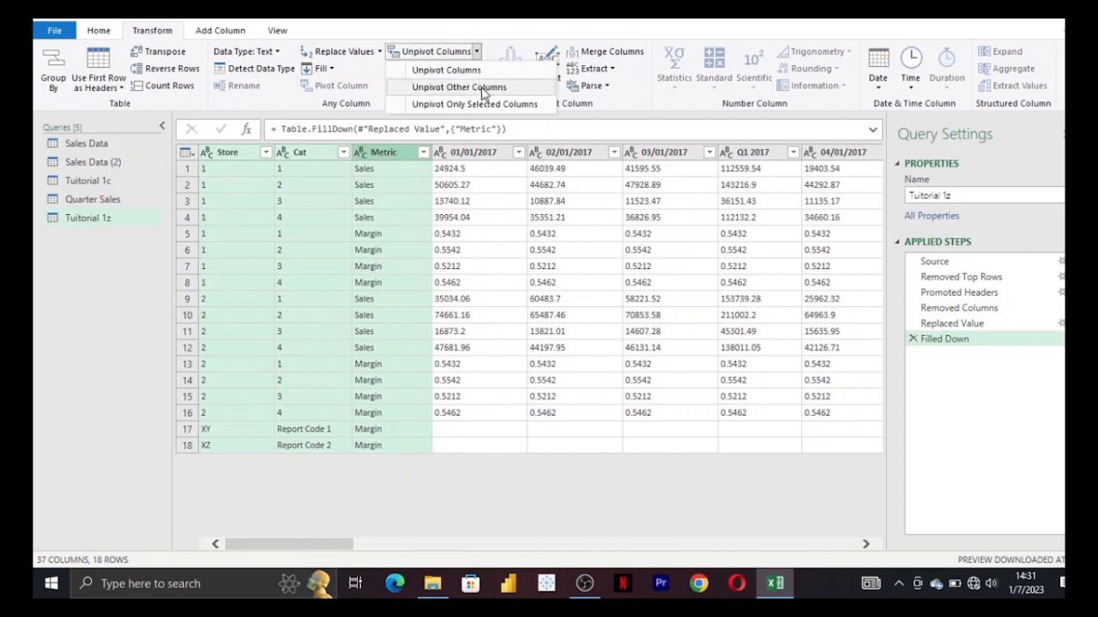
click(482, 88)
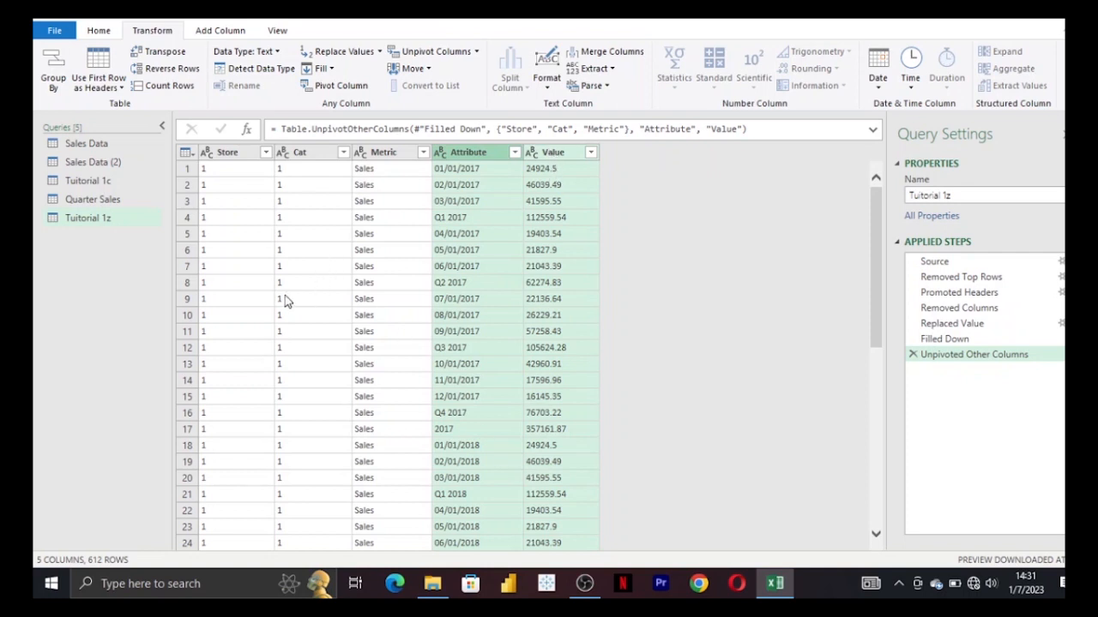
- Pivot the Metric column using Value as the values column
click(374, 153)
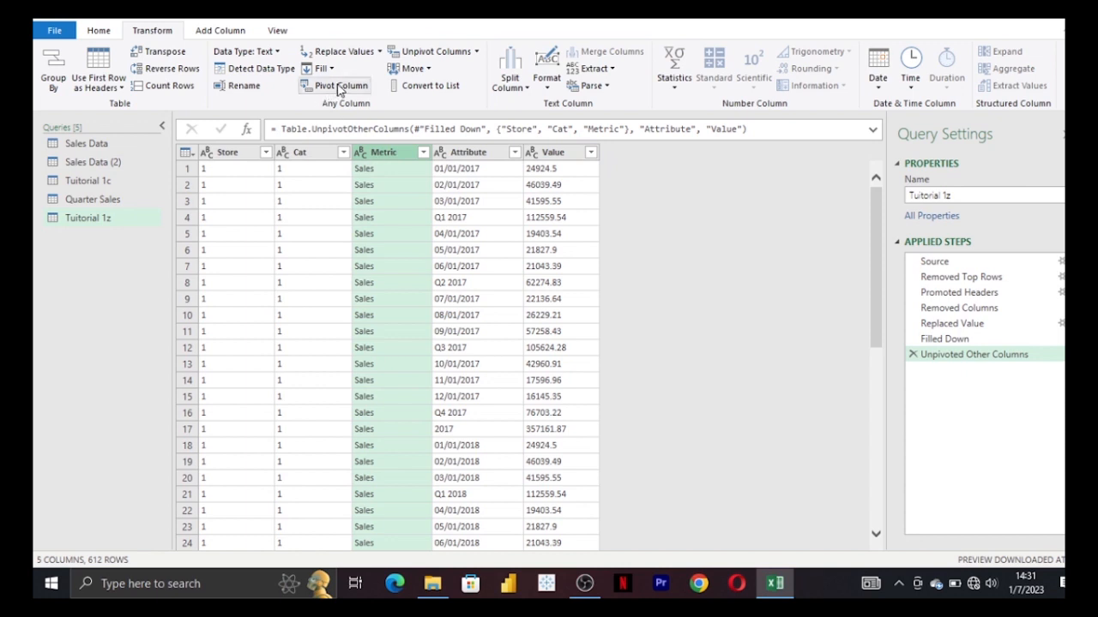
click(339, 85)
click(380, 274)
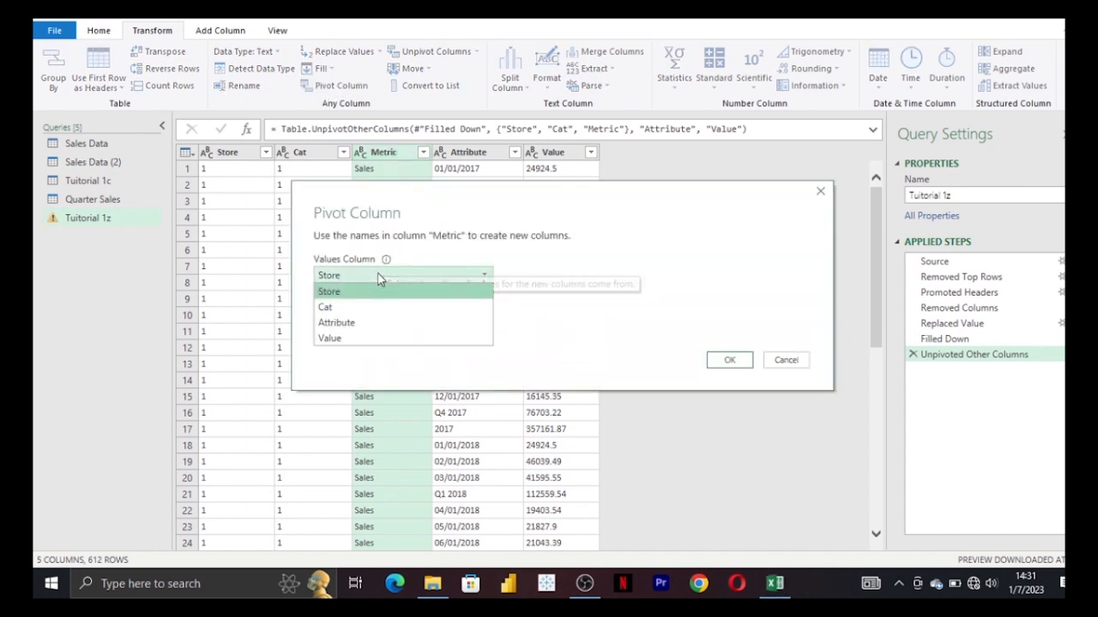
click(368, 336)
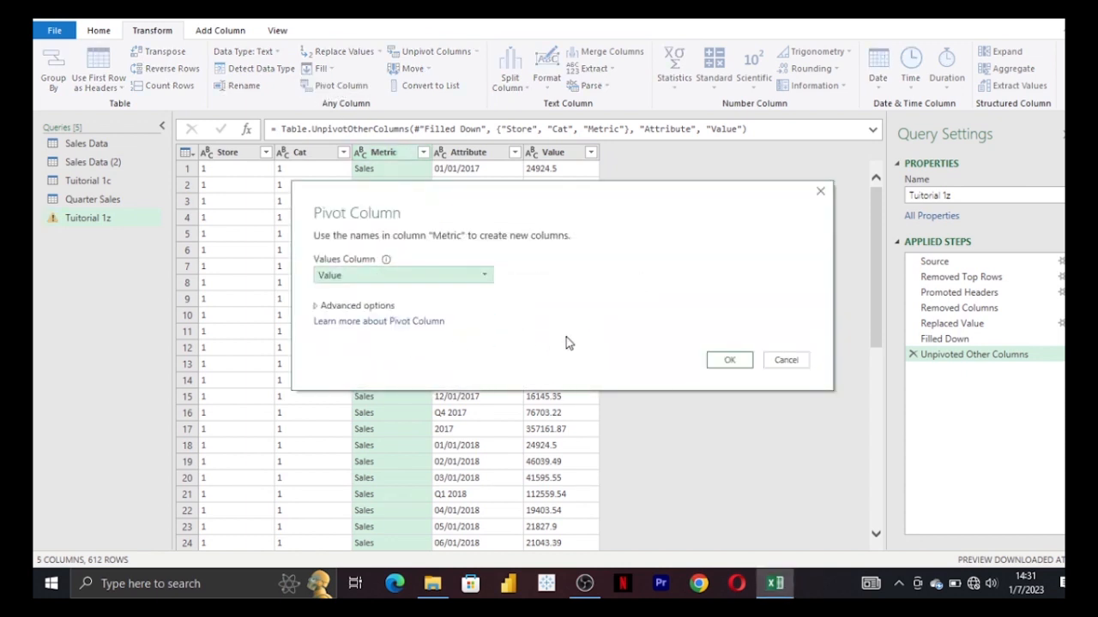
click(729, 359)
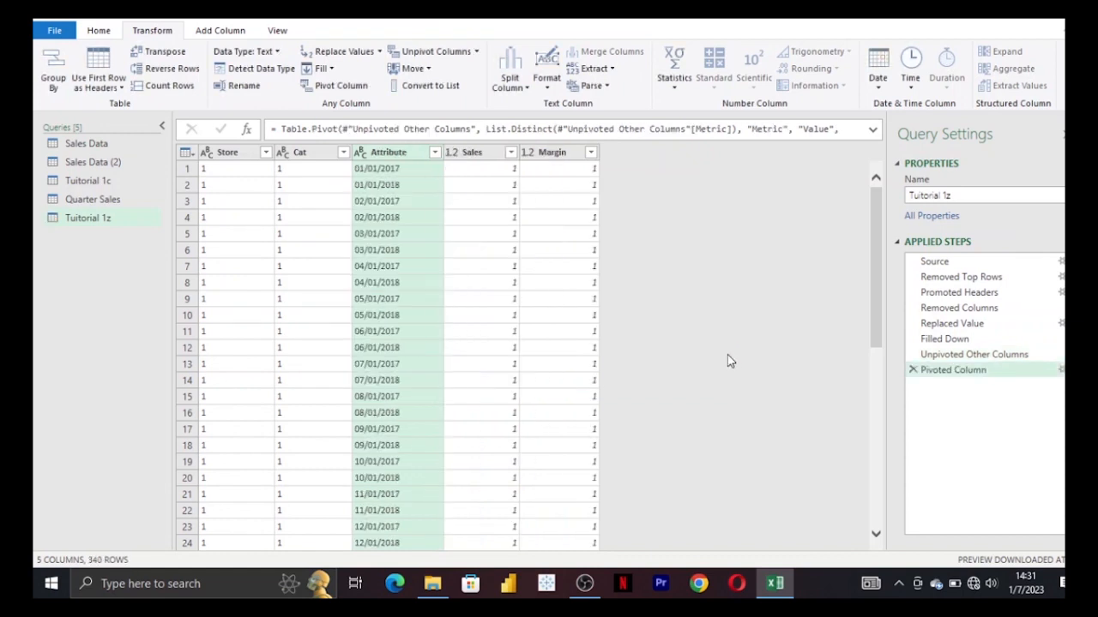
- Set the Metric pivot's aggregate value function to Don't Aggregate and delete the Pivoted Column step
click(1061, 370)
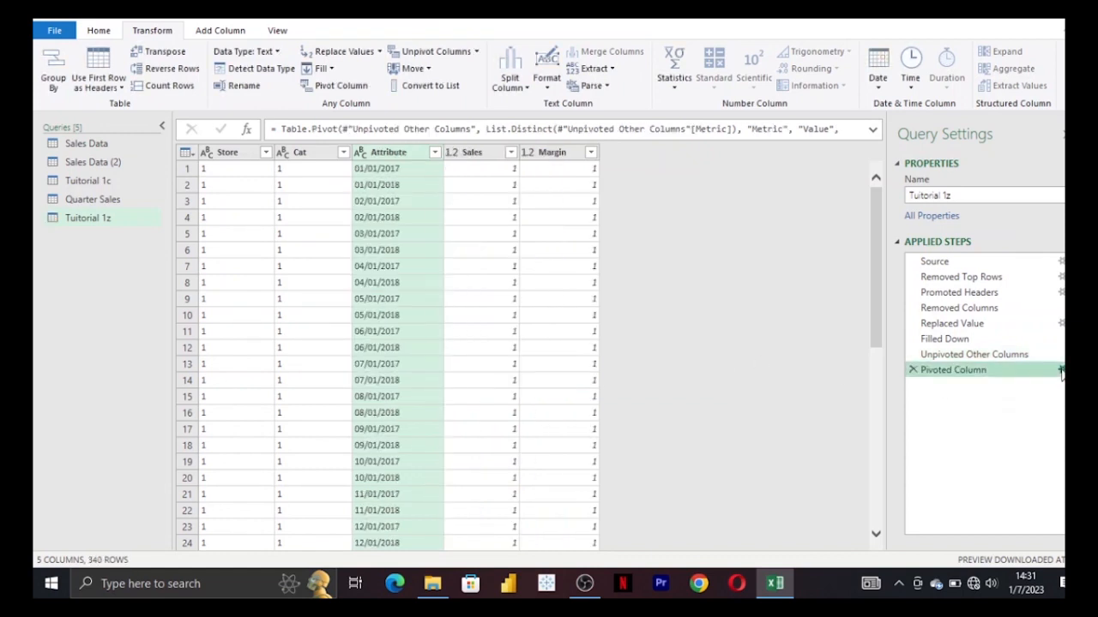
click(318, 305)
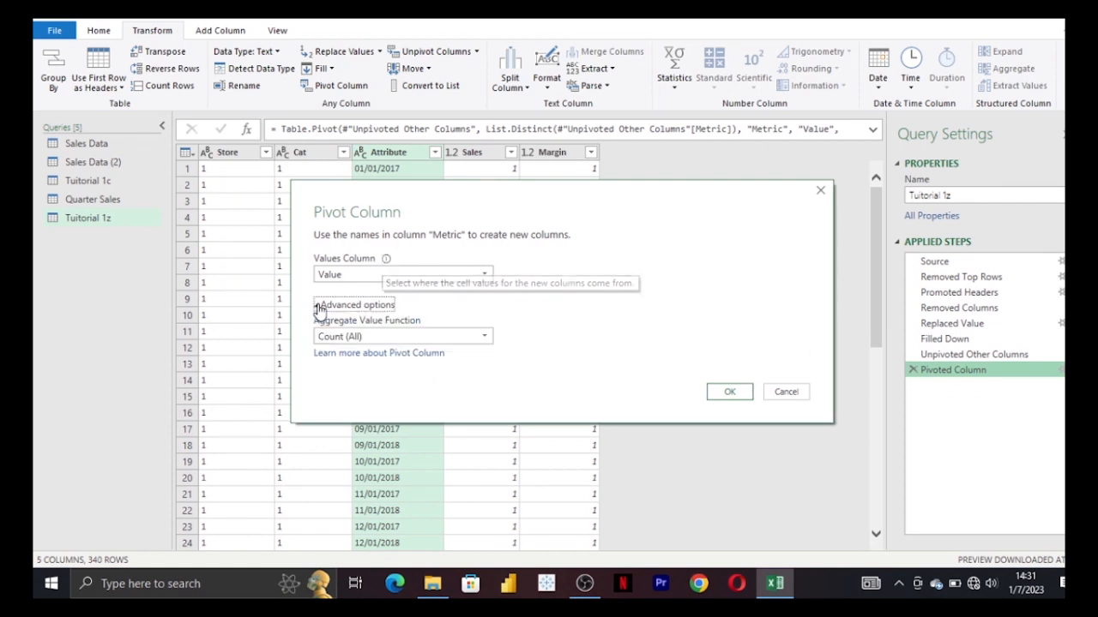
click(347, 337)
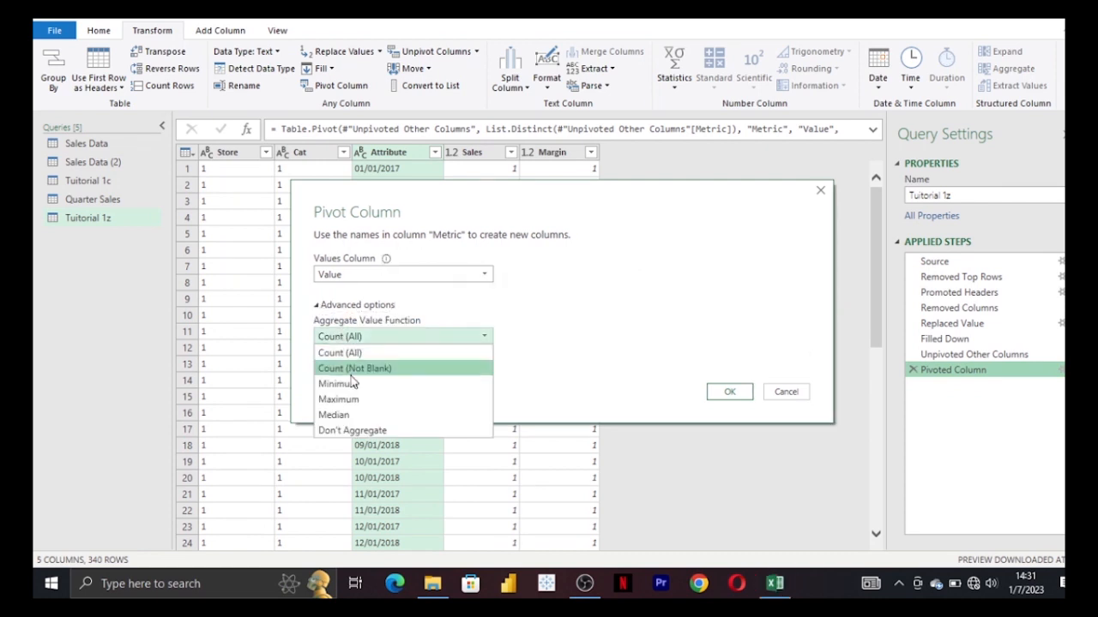
click(362, 433)
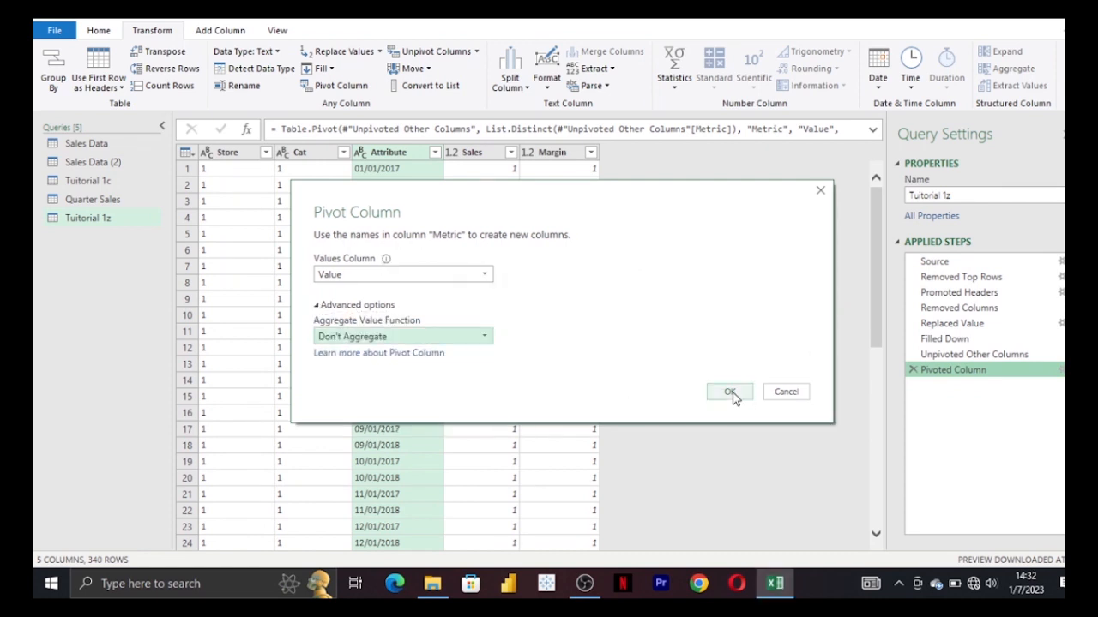
click(731, 394)
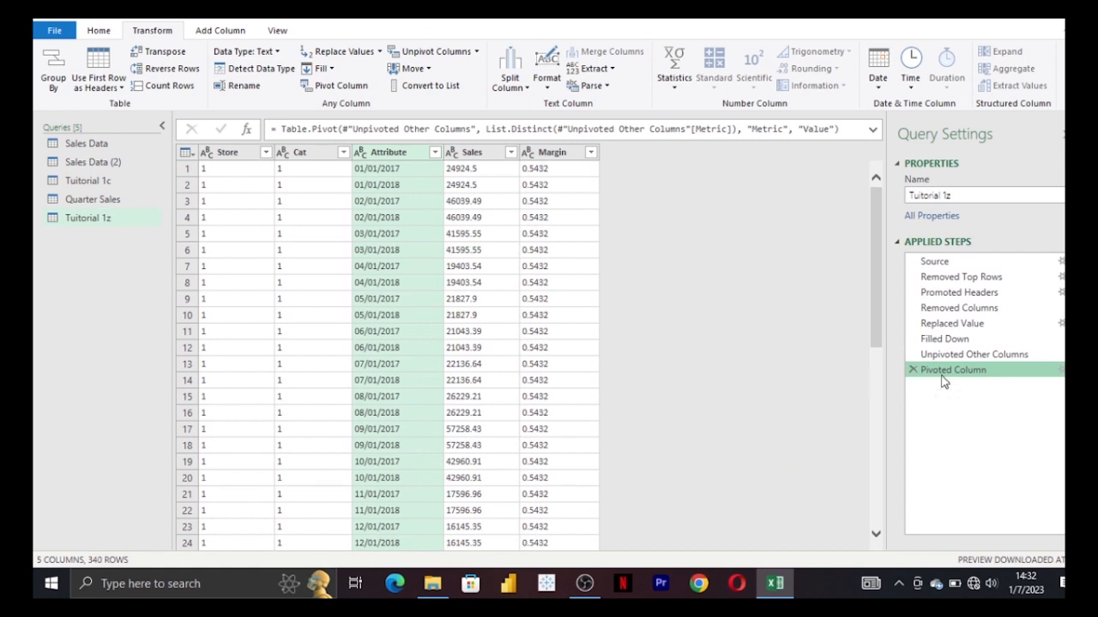
click(914, 370)
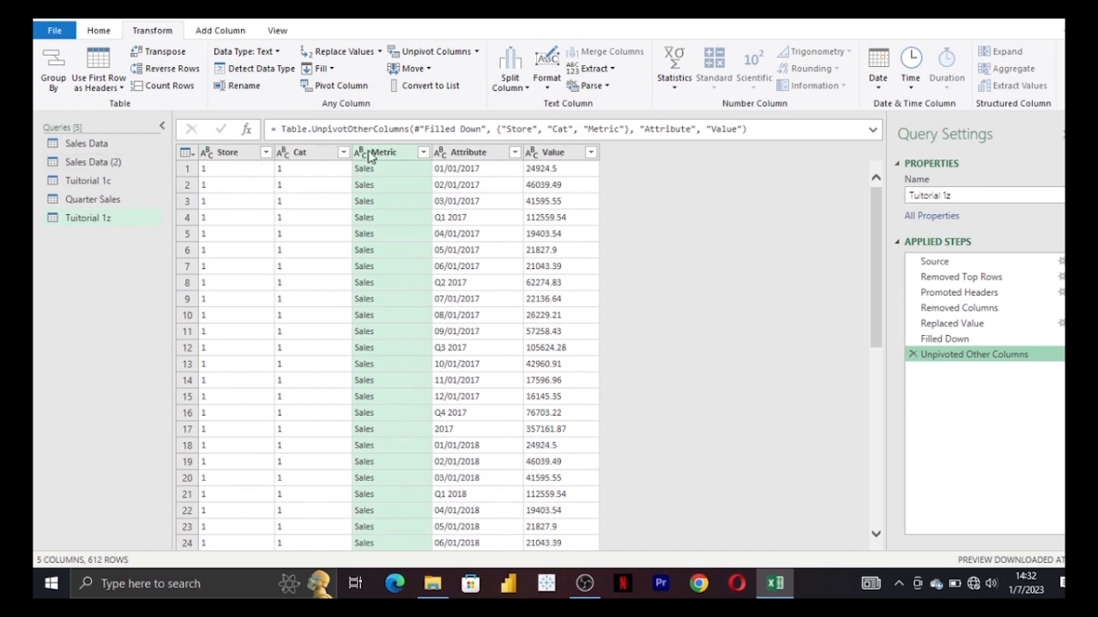
- Pivot the Metric column with Value as the values column and the aggregate value function Don't Aggregate
click(338, 87)
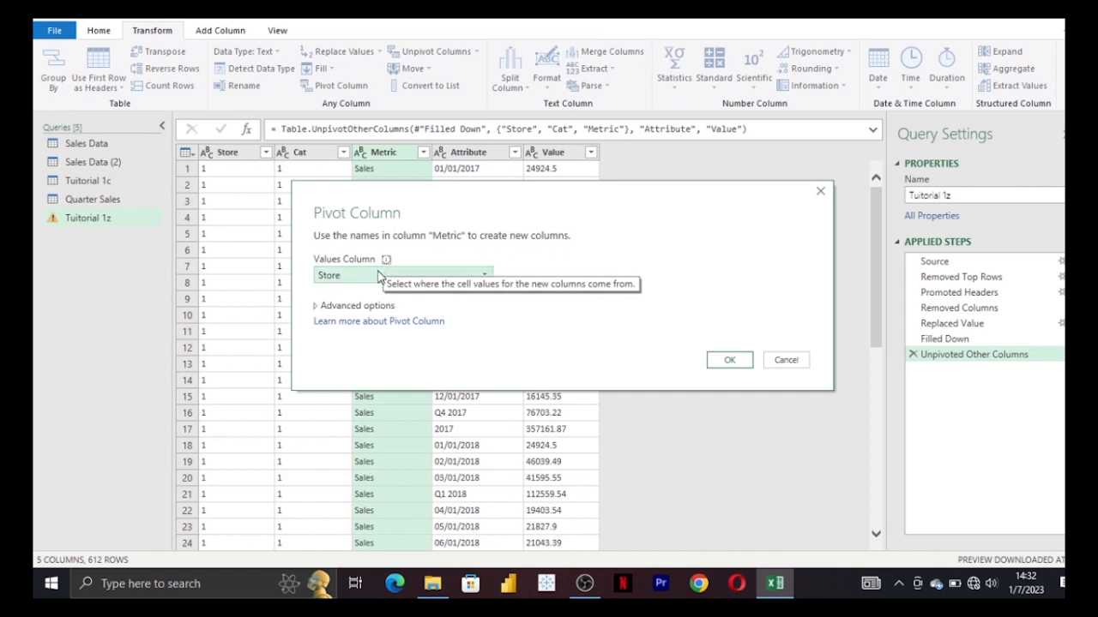
click(383, 275)
click(367, 340)
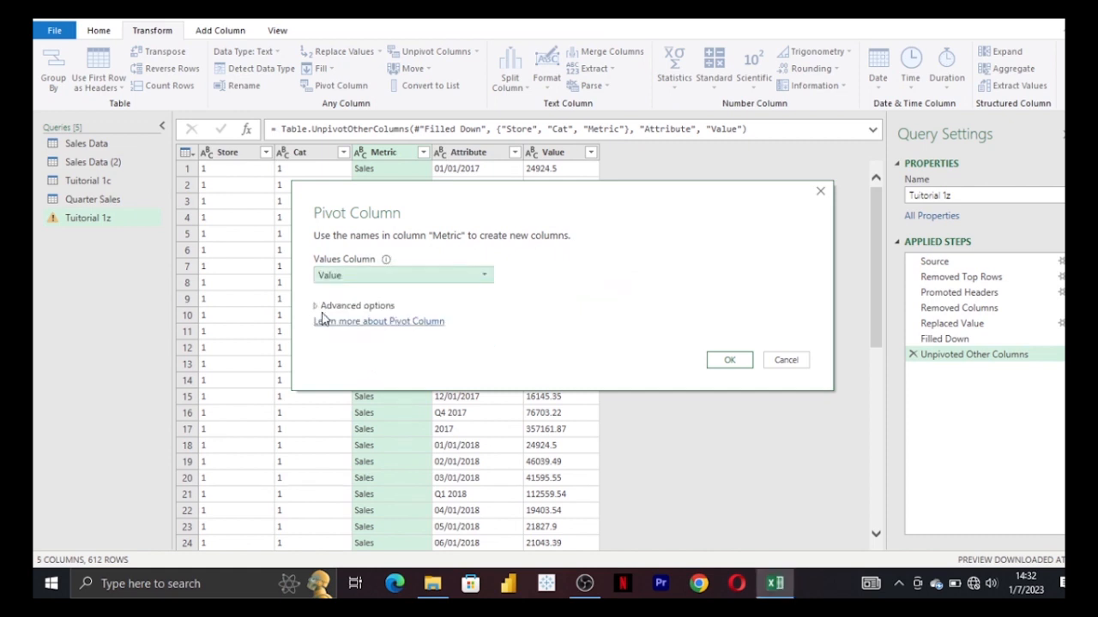
click(318, 306)
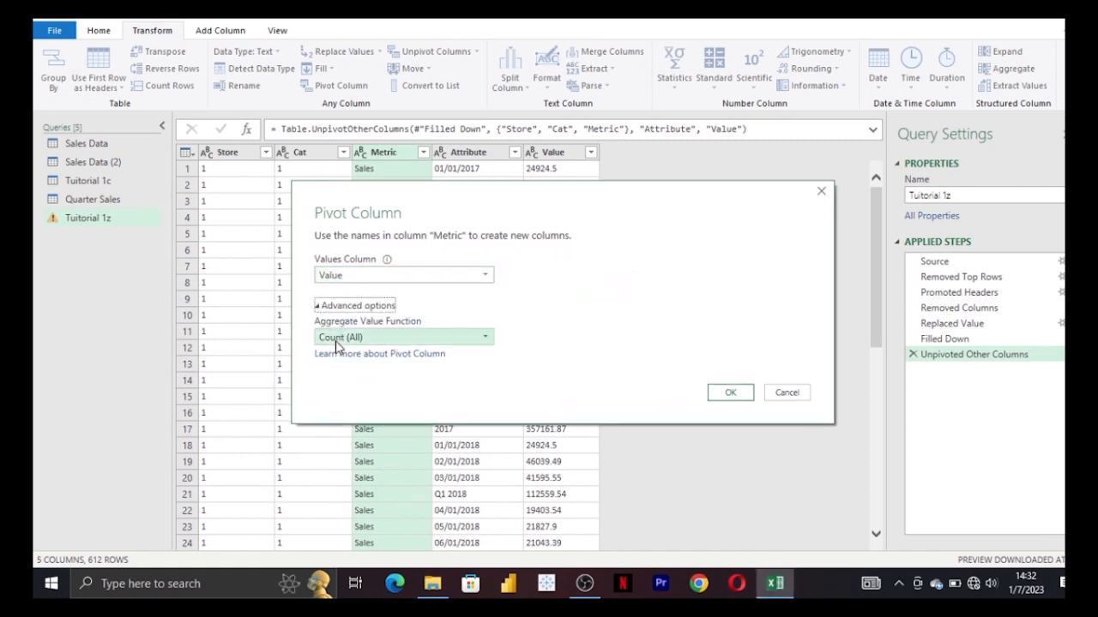
click(357, 342)
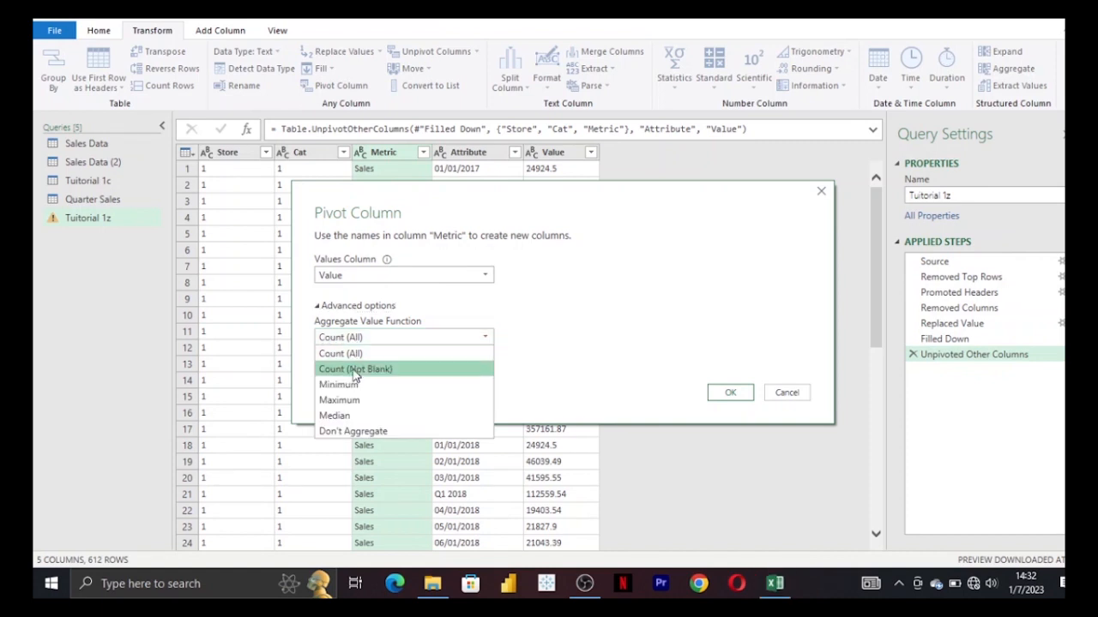
click(349, 432)
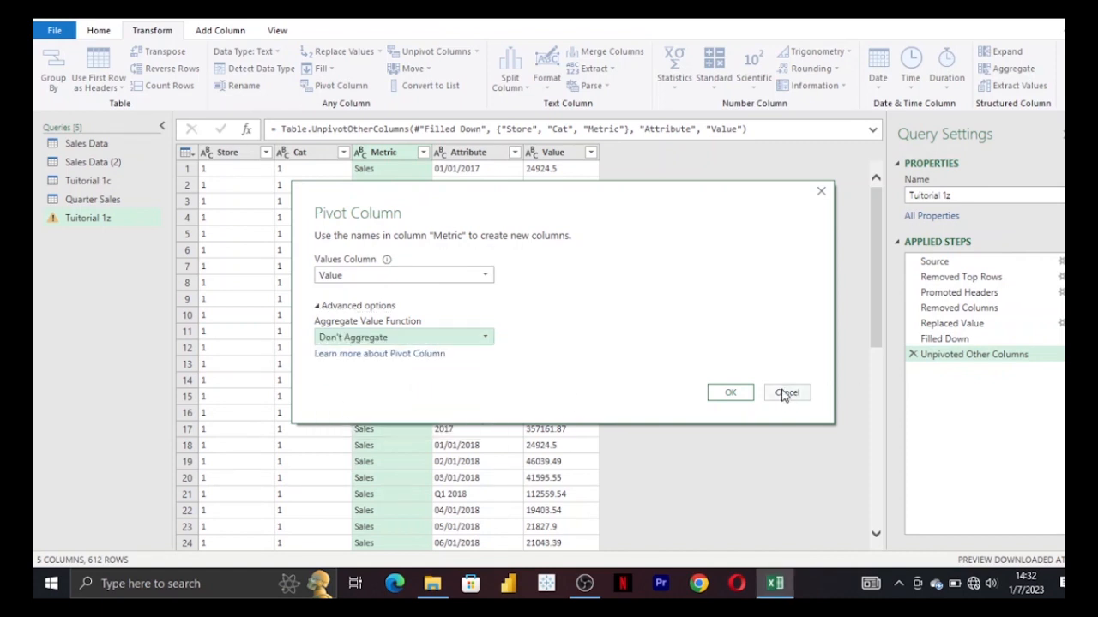
click(727, 394)
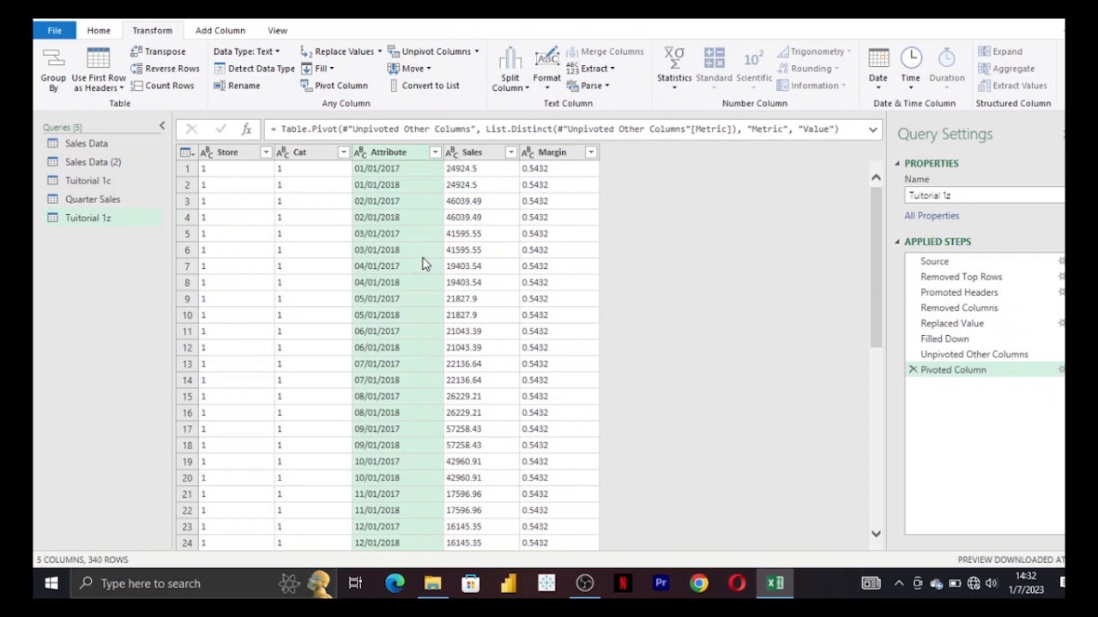
- Change the data type of the Sales and Margin columns to Decimal Number
click(472, 154)
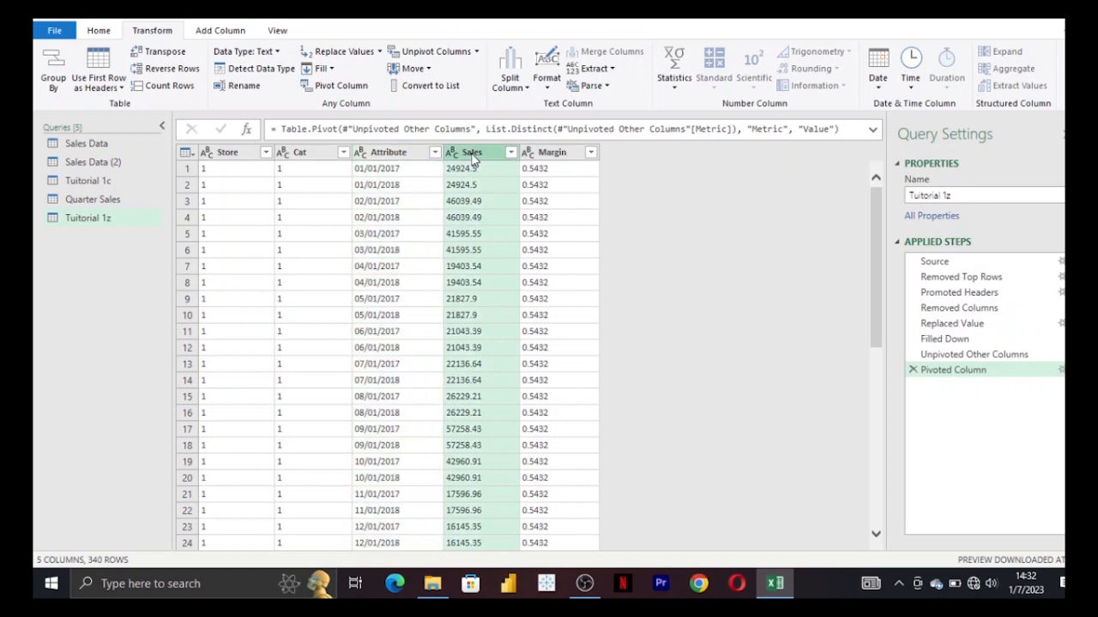
ctrl+click(559, 156)
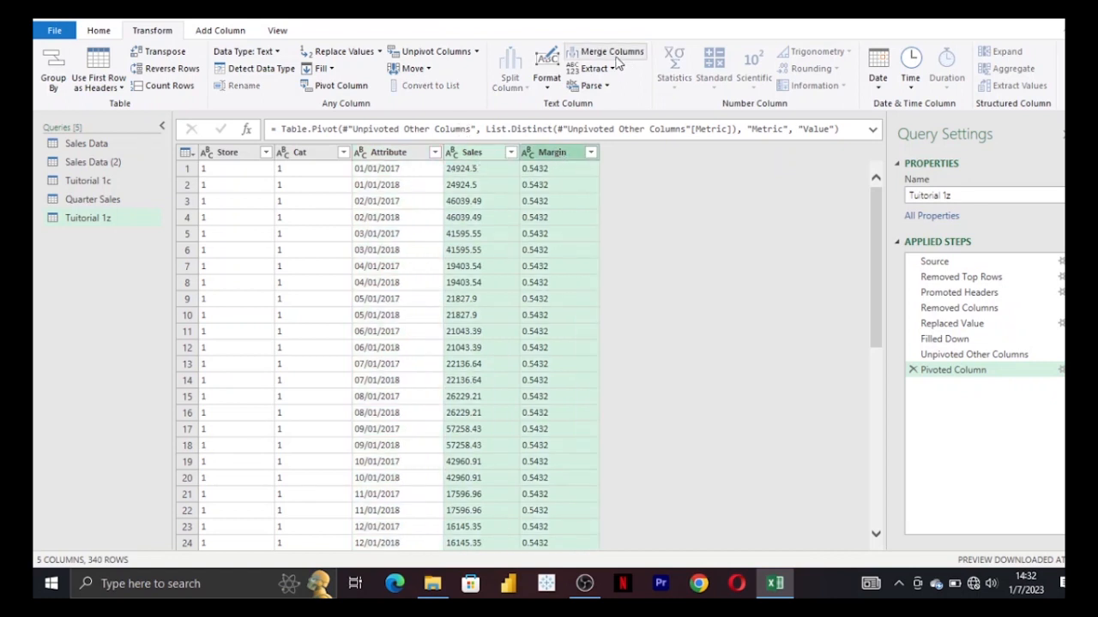
click(112, 30)
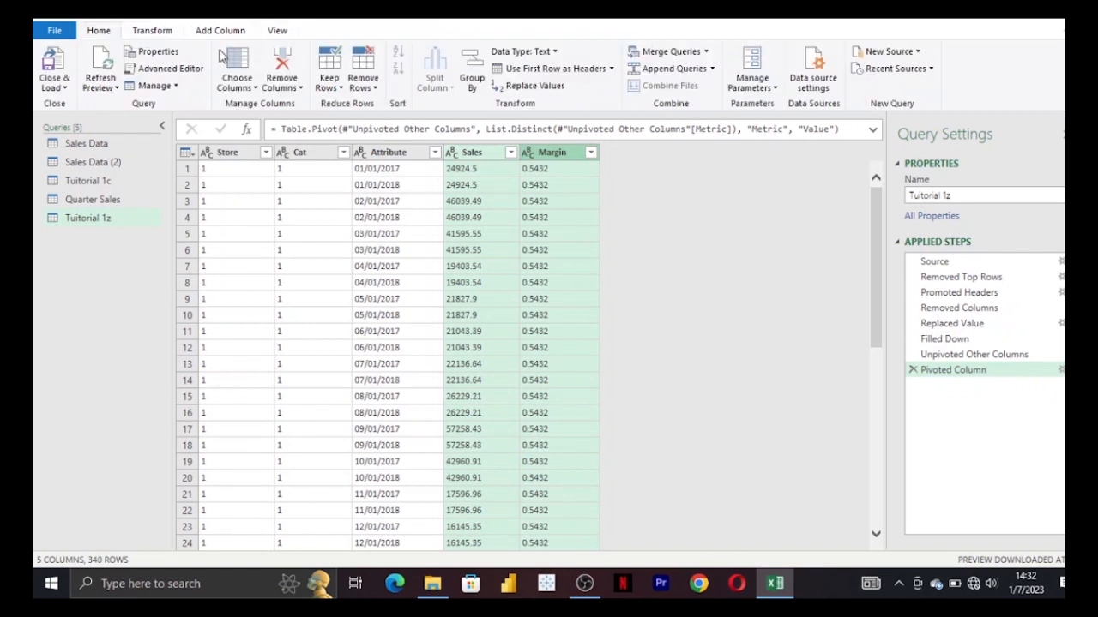
click(553, 53)
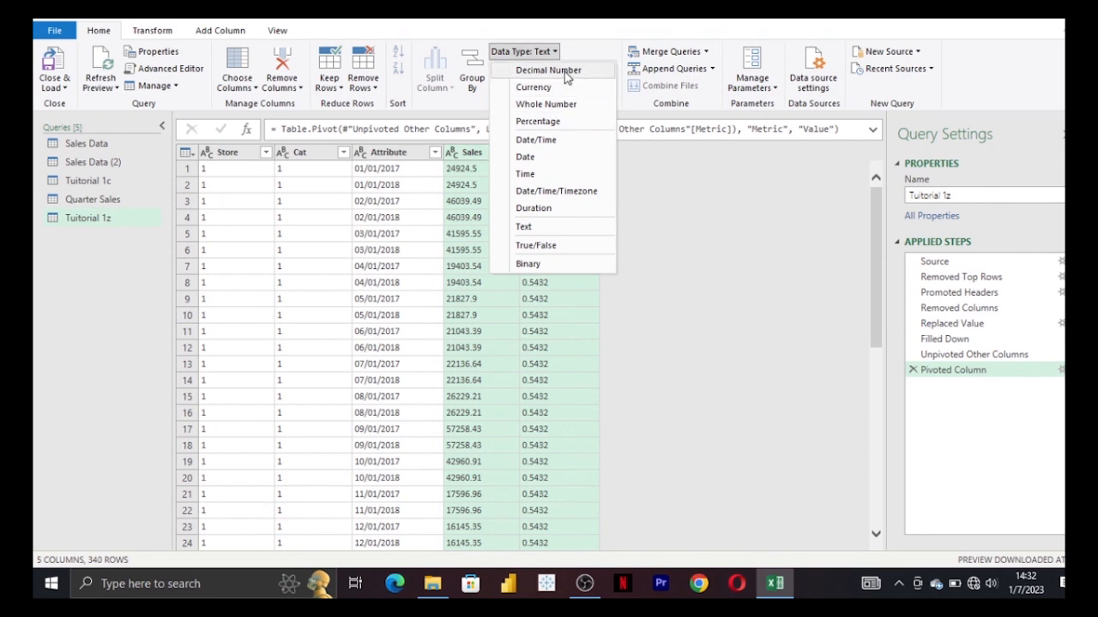
click(549, 71)
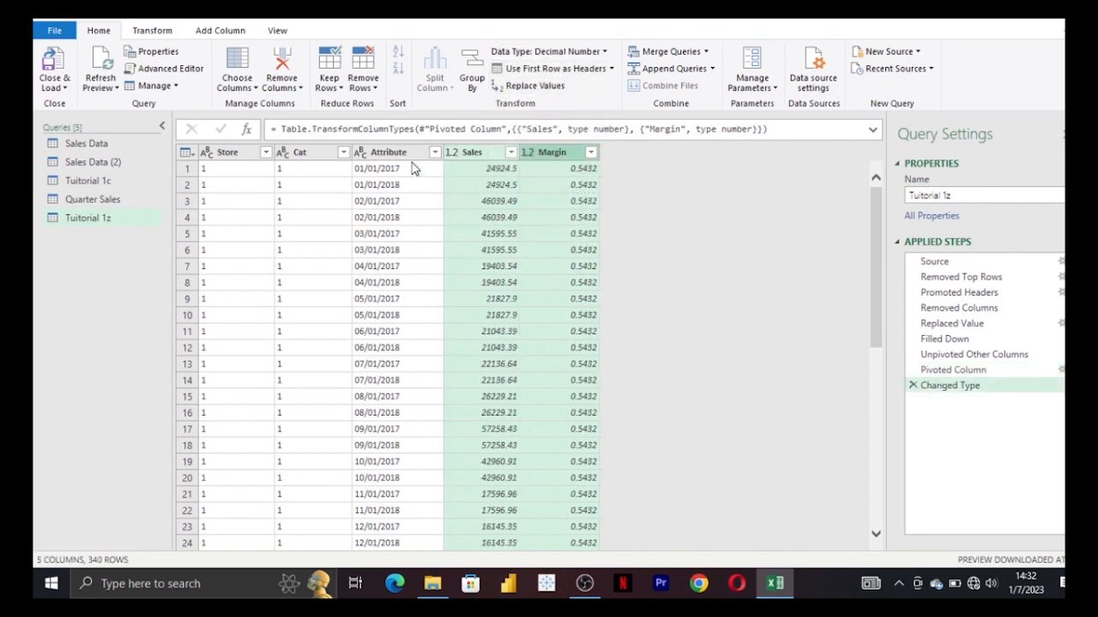
- Change the data type of the Attribute column to Date and check its rows
click(366, 156)
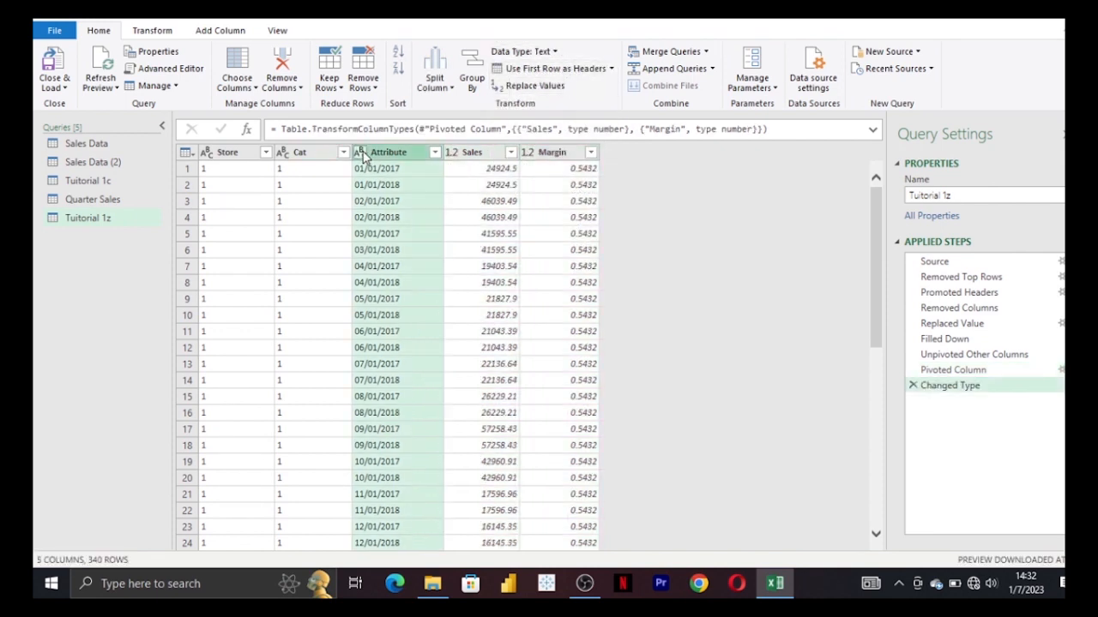
click(403, 267)
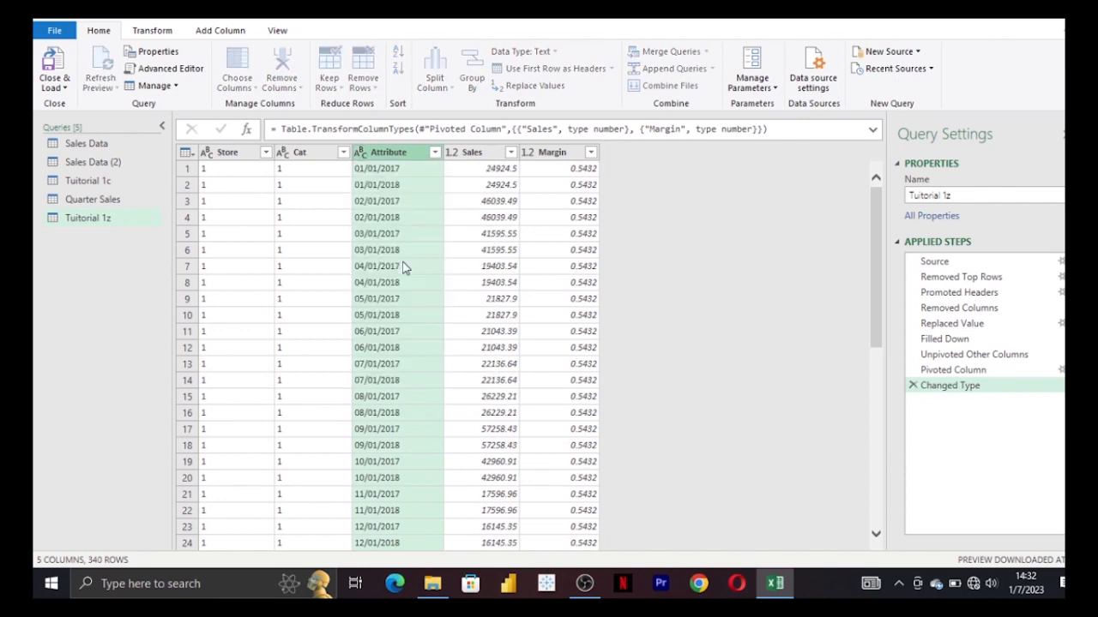
scroll(405, 267, down, 6)
scroll(405, 267, down, 12)
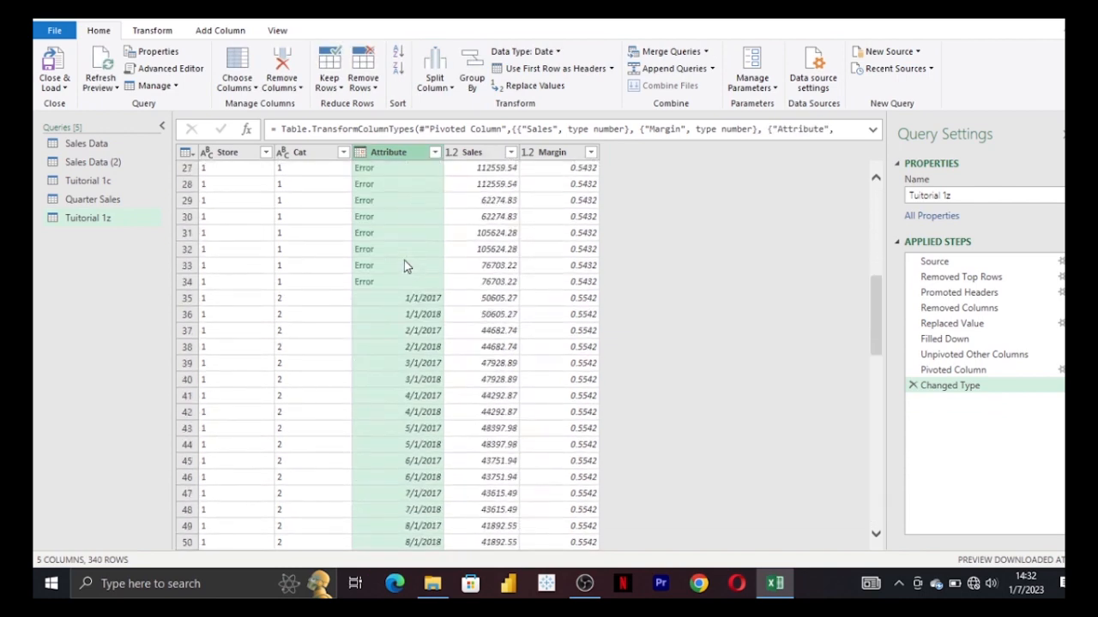
scroll(407, 267, up, 18)
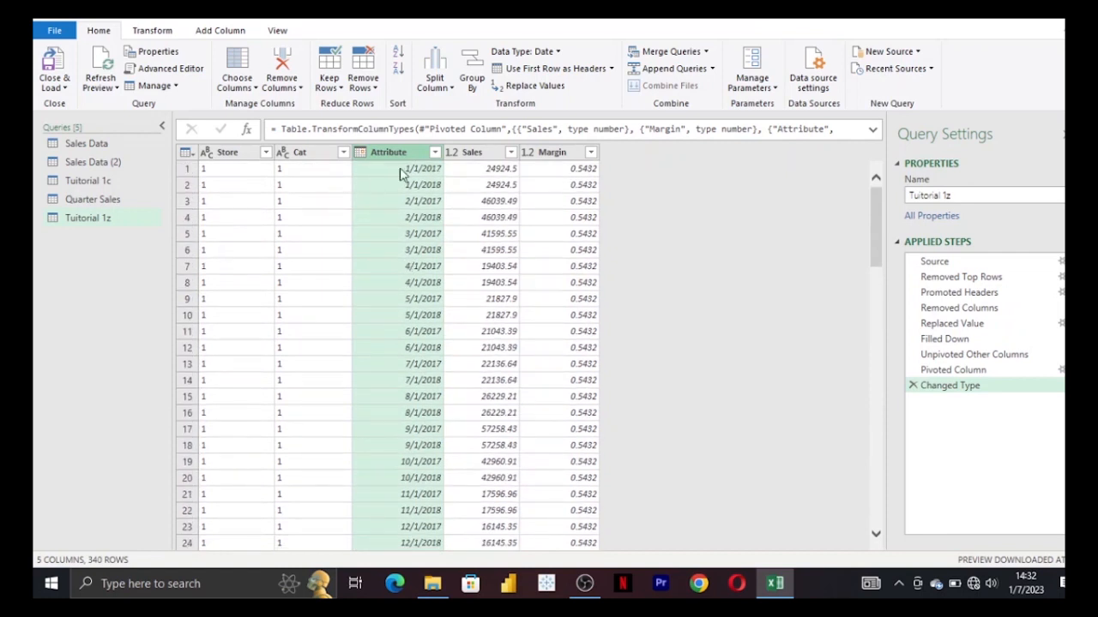
- Change the data type of the Cat and Store columns to Whole Number
click(300, 154)
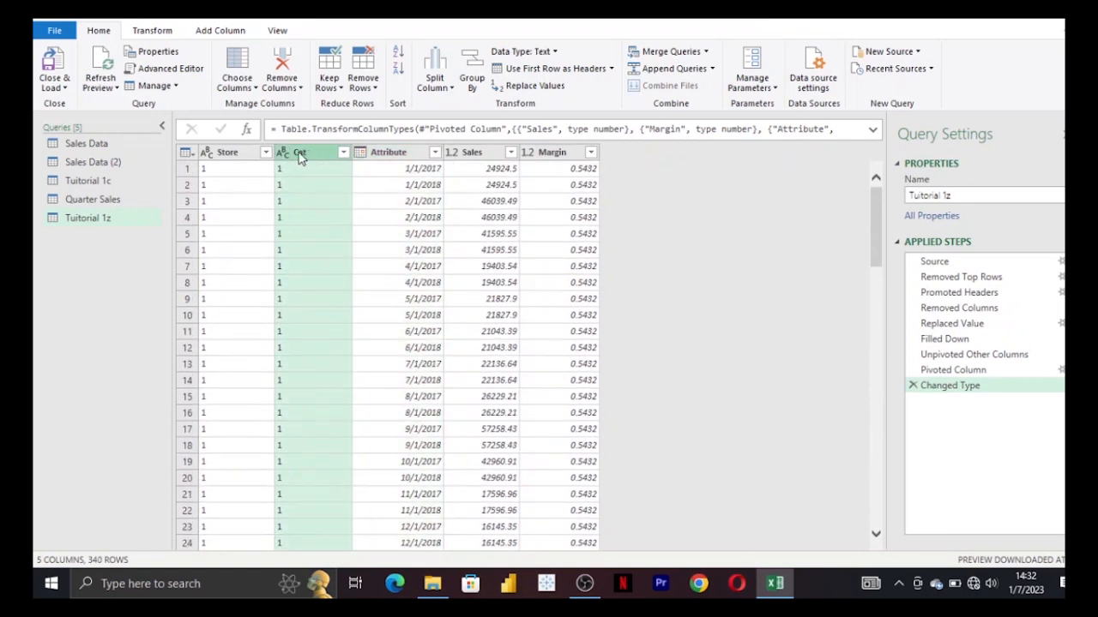
ctrl+click(235, 155)
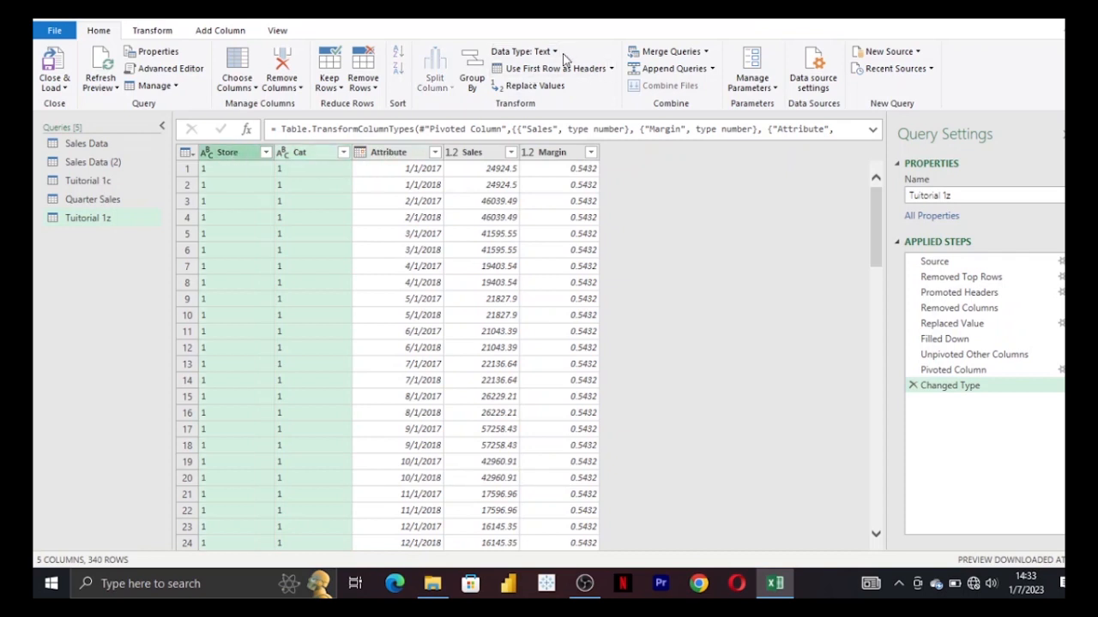
click(523, 52)
click(559, 104)
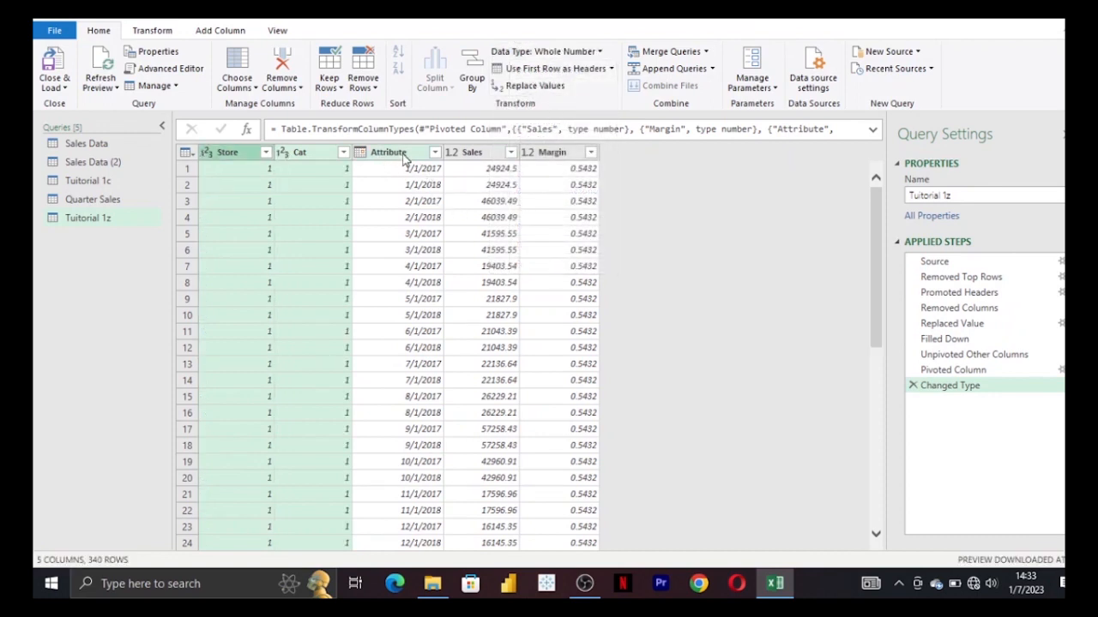
- Remove the rows that have errors in the Attribute column and look through the remaining rows
click(403, 159)
click(376, 90)
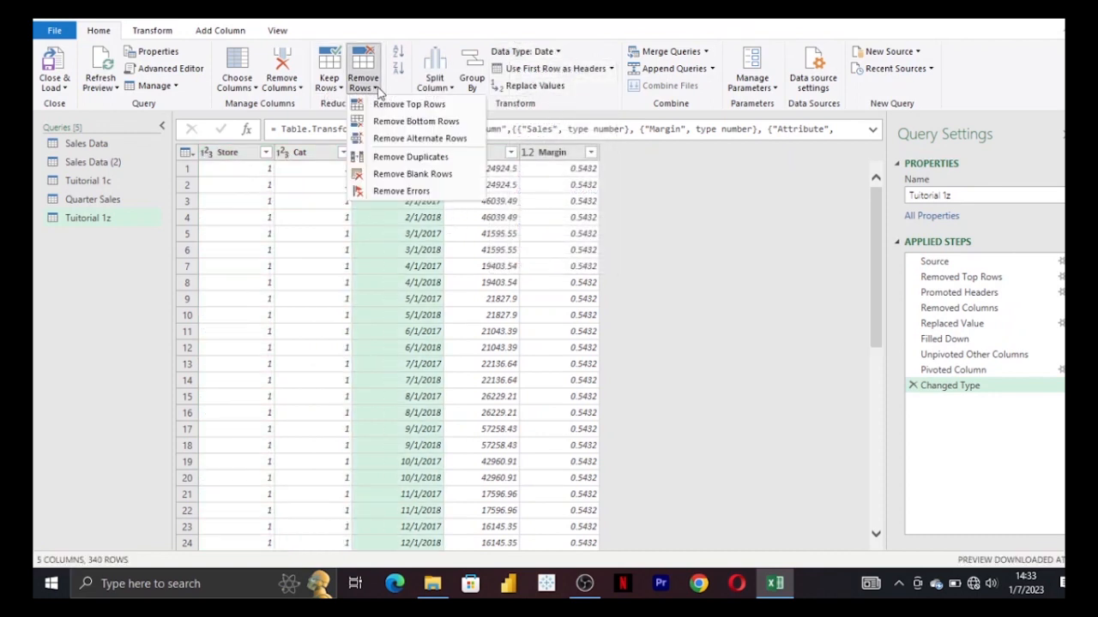
click(402, 191)
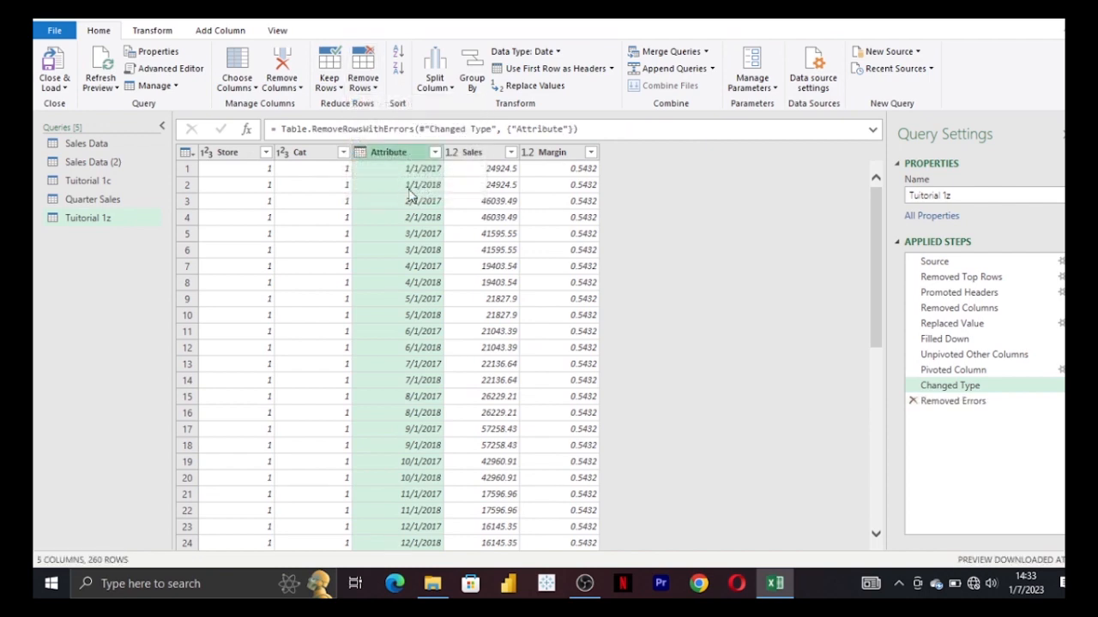
scroll(419, 311, down, 20)
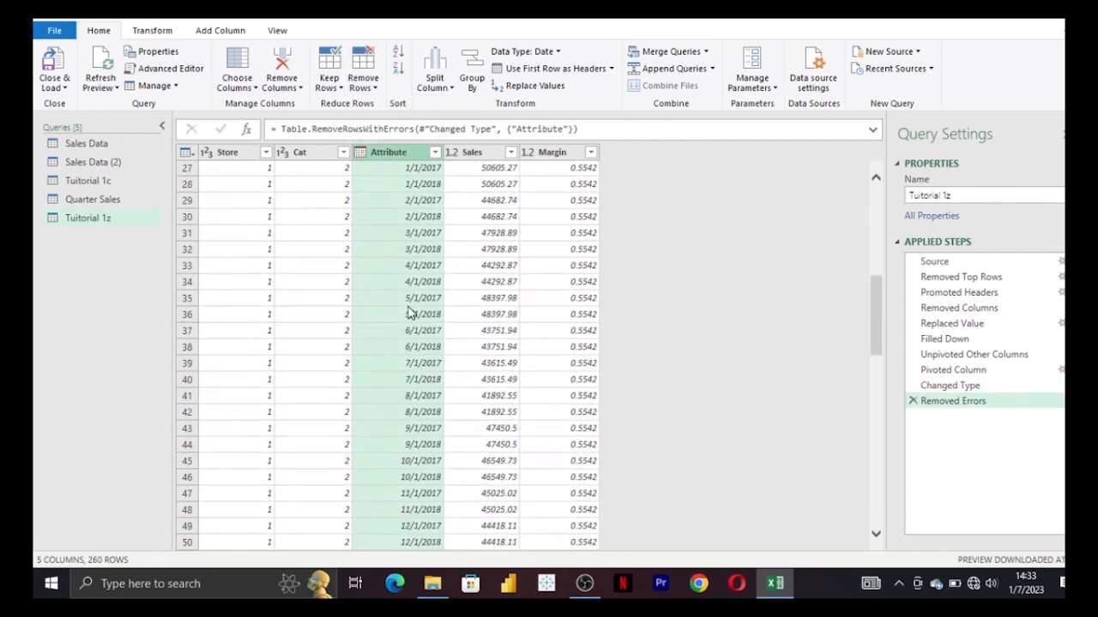
scroll(409, 307, down, 20)
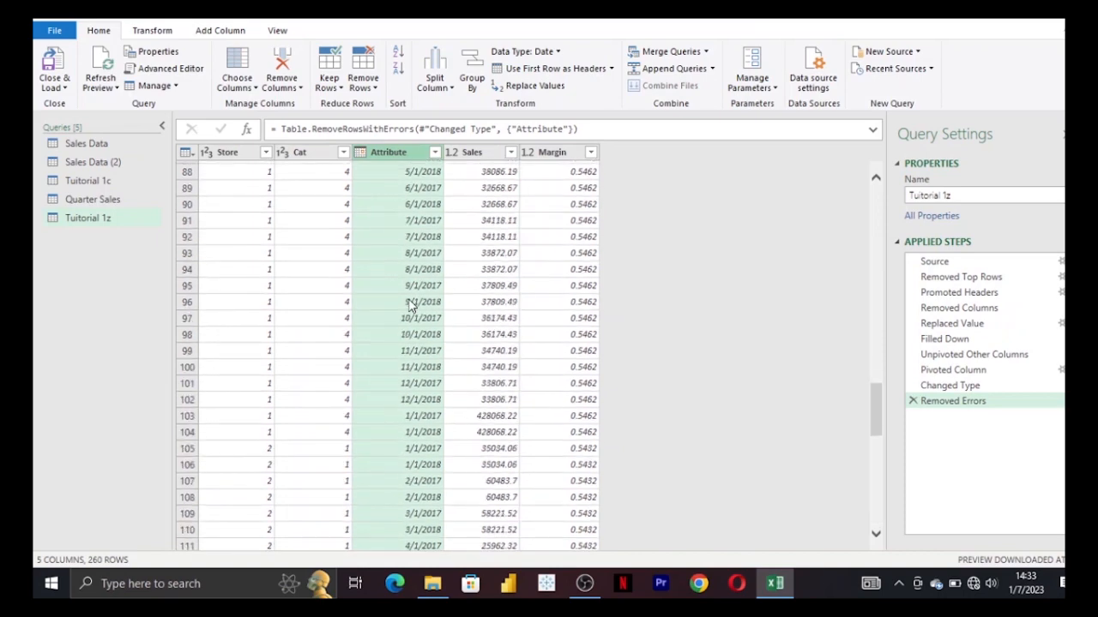
scroll(410, 305, down, 4)
scroll(410, 305, up, 19)
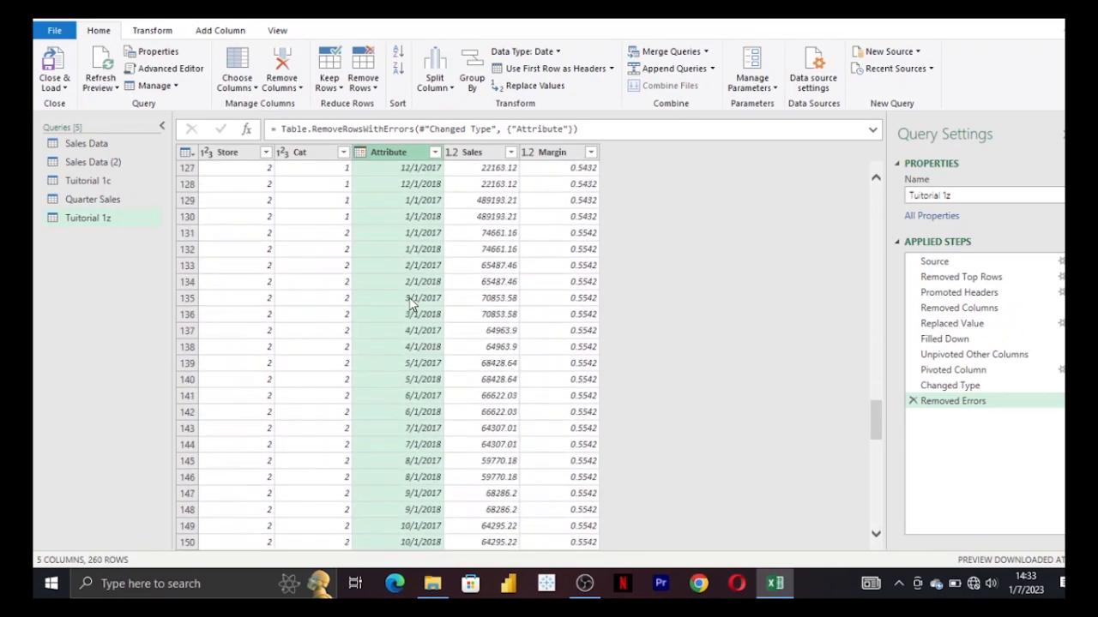
scroll(411, 302, up, 20)
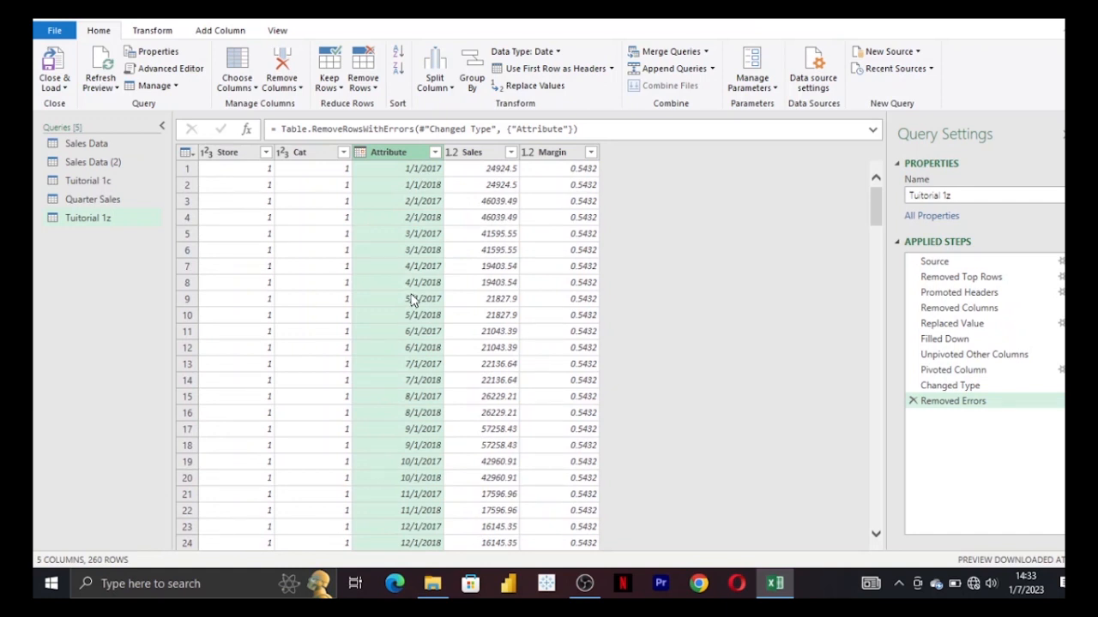
- Close the query editor and load the Tuitorial 1z query to the workbook as a connection only
click(66, 90)
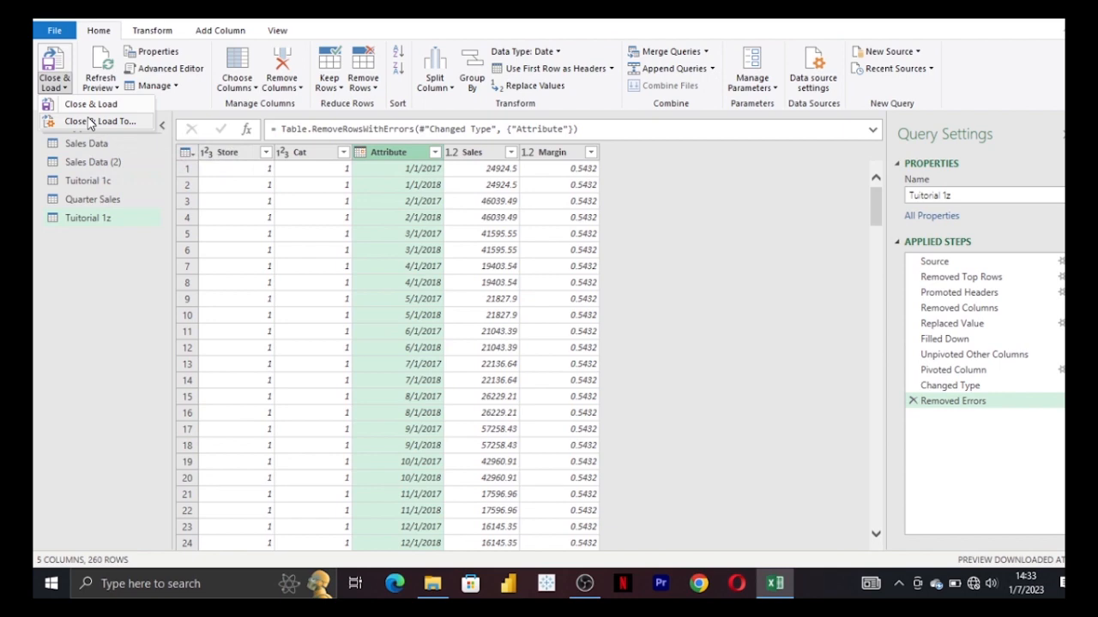
click(89, 121)
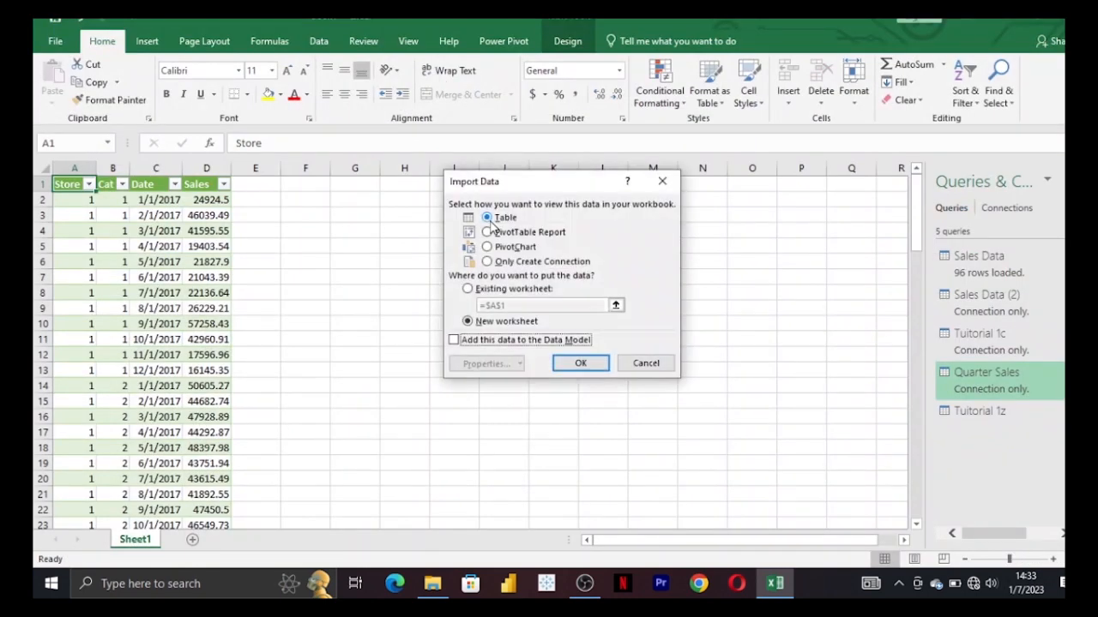
click(488, 262)
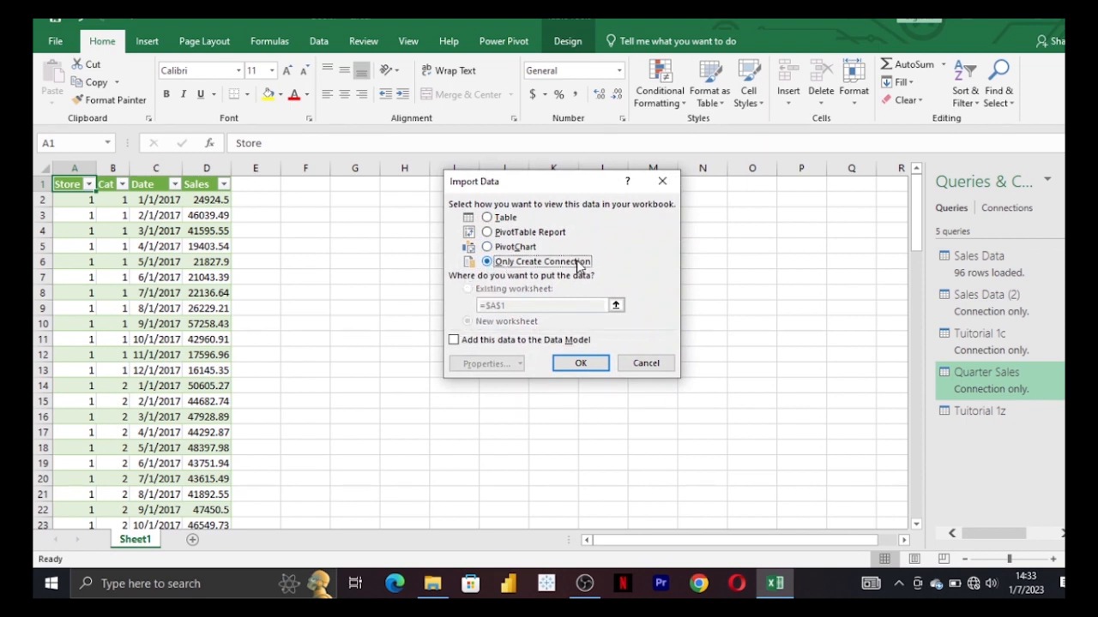
click(580, 364)
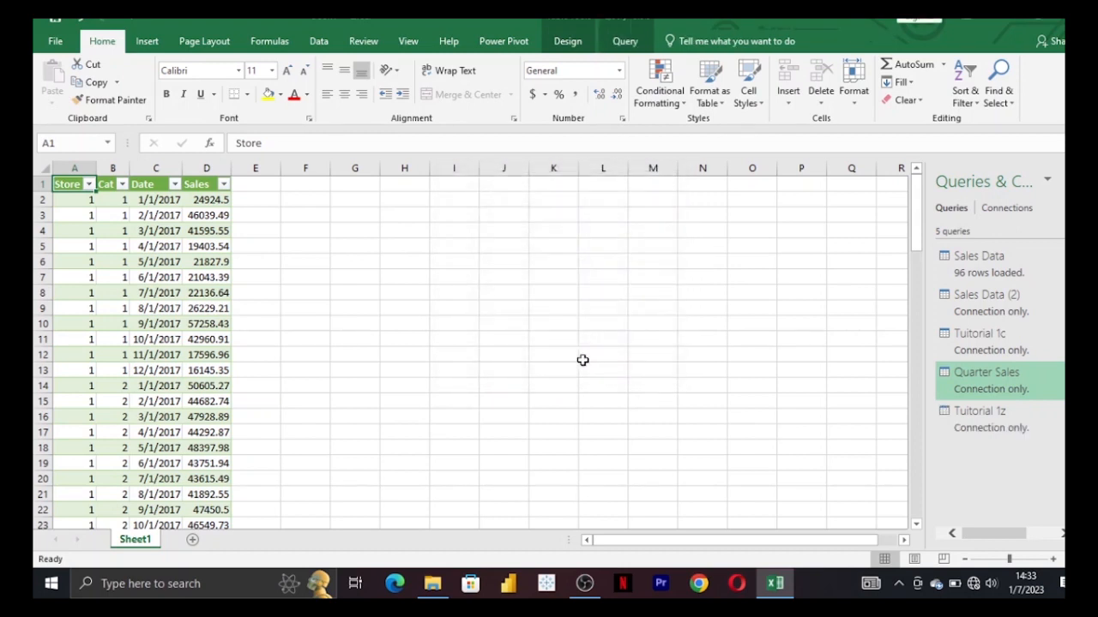